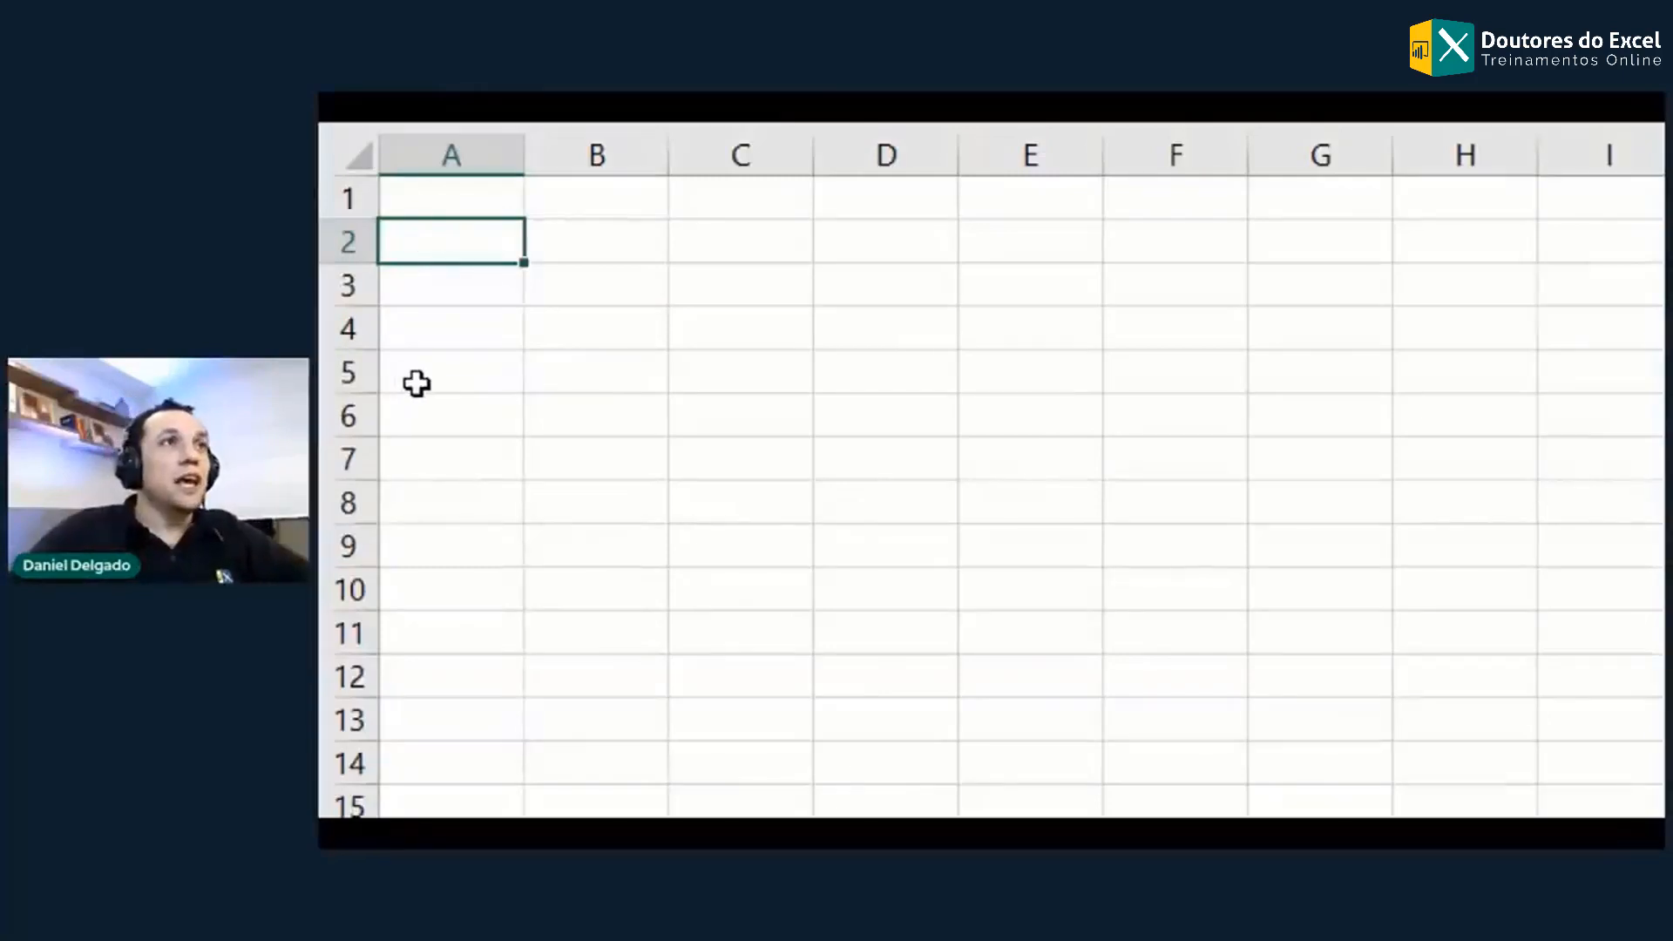
Step: Enter the headers MATRÍCULA in A1 and ENTRADA in B1, and widen column A to fit its header
click(484, 291)
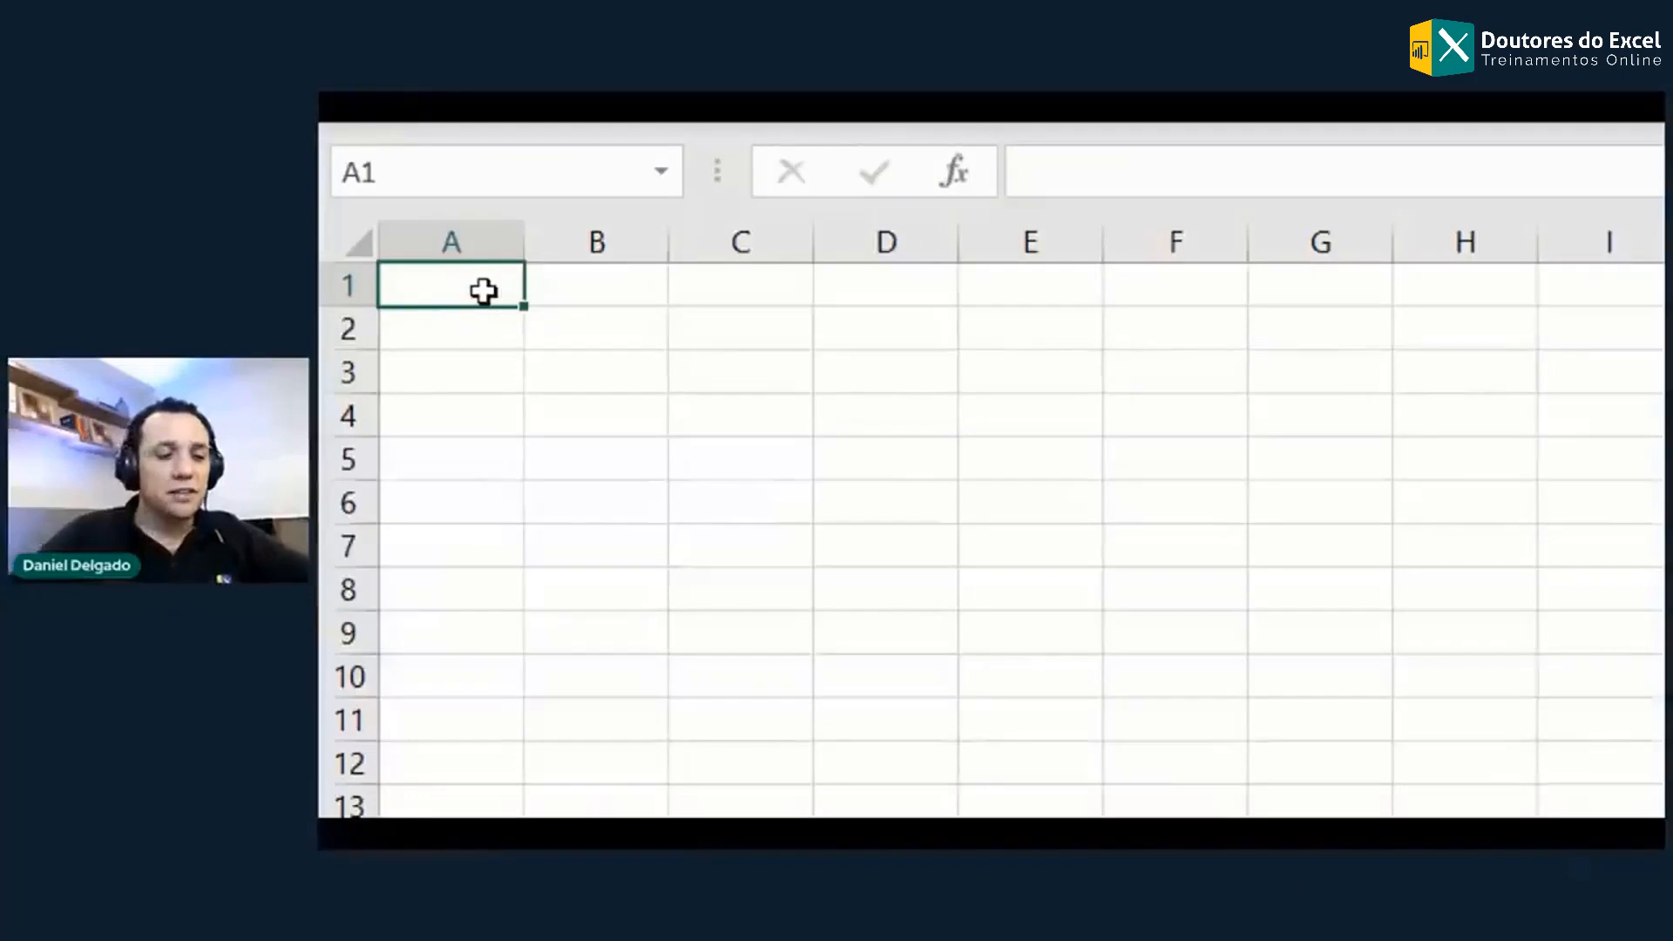
text(MATRÍC)
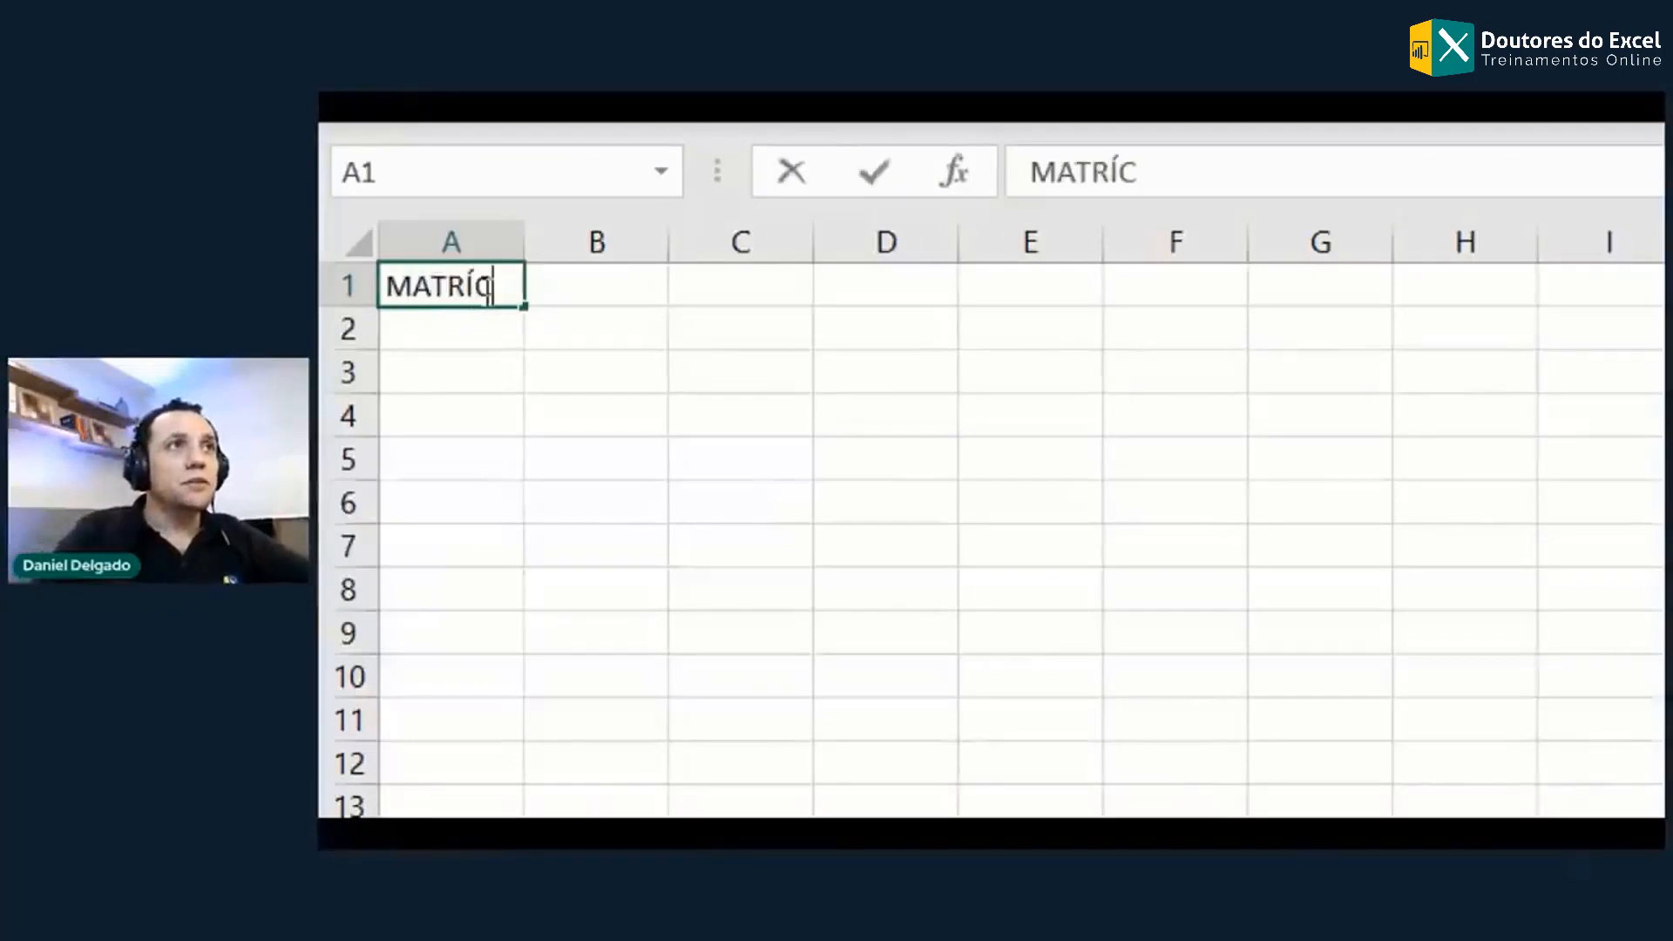
text(ULA)
key(Tab)
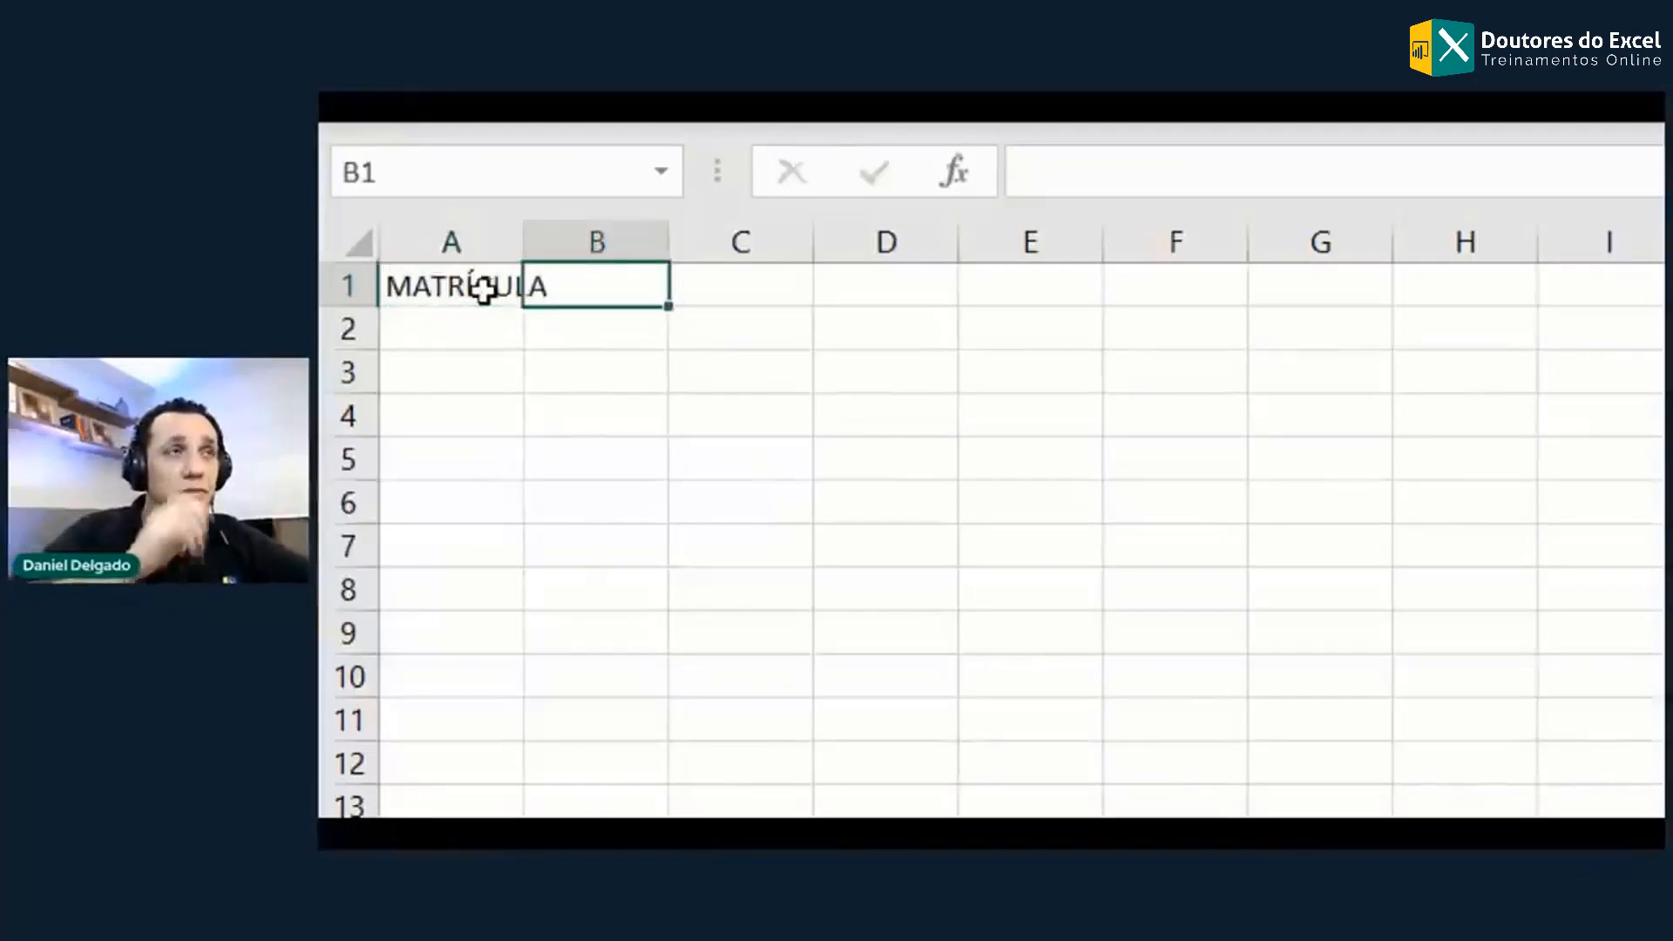
text(ENTRADA)
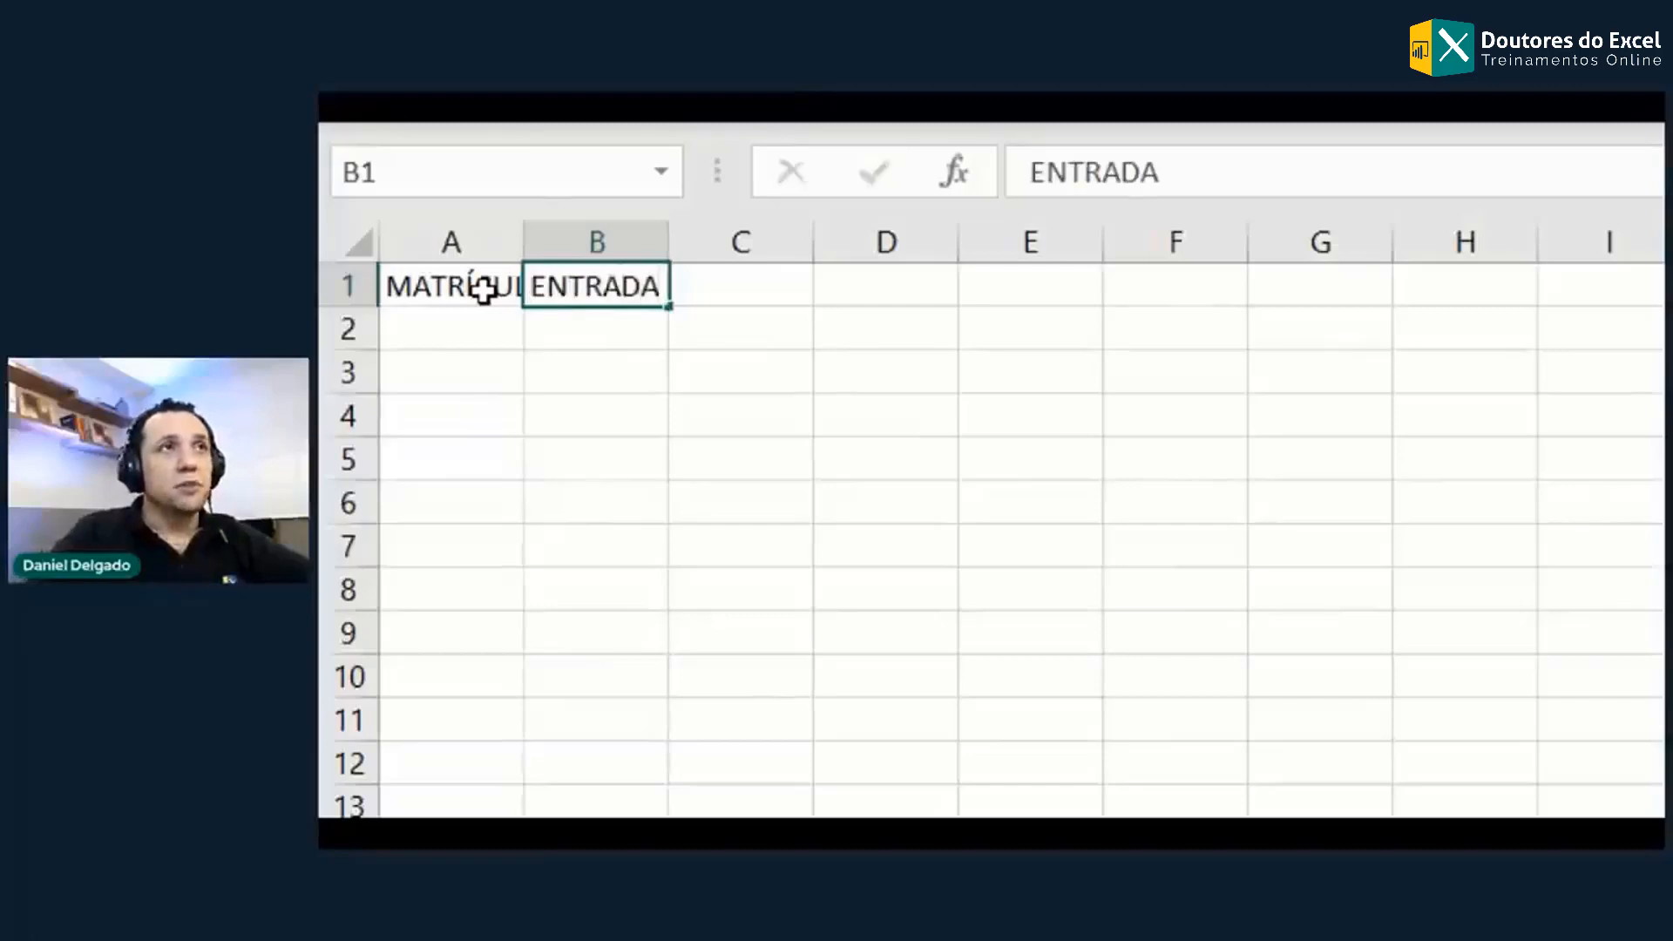
key(Return)
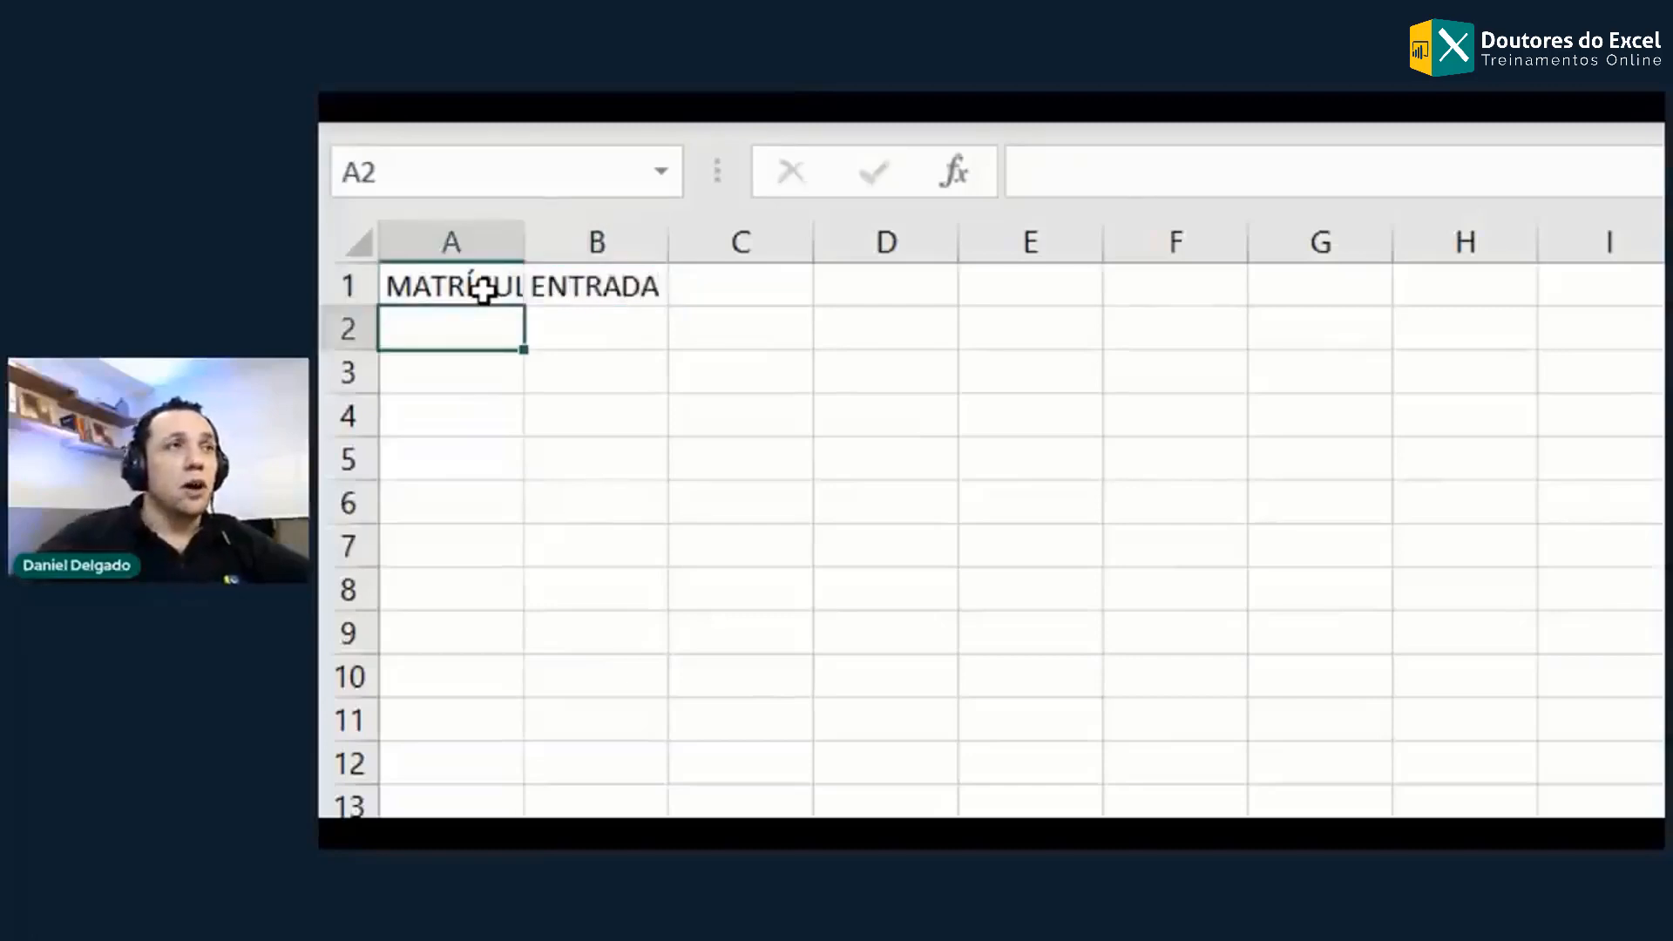
drag(524, 243, 566, 243)
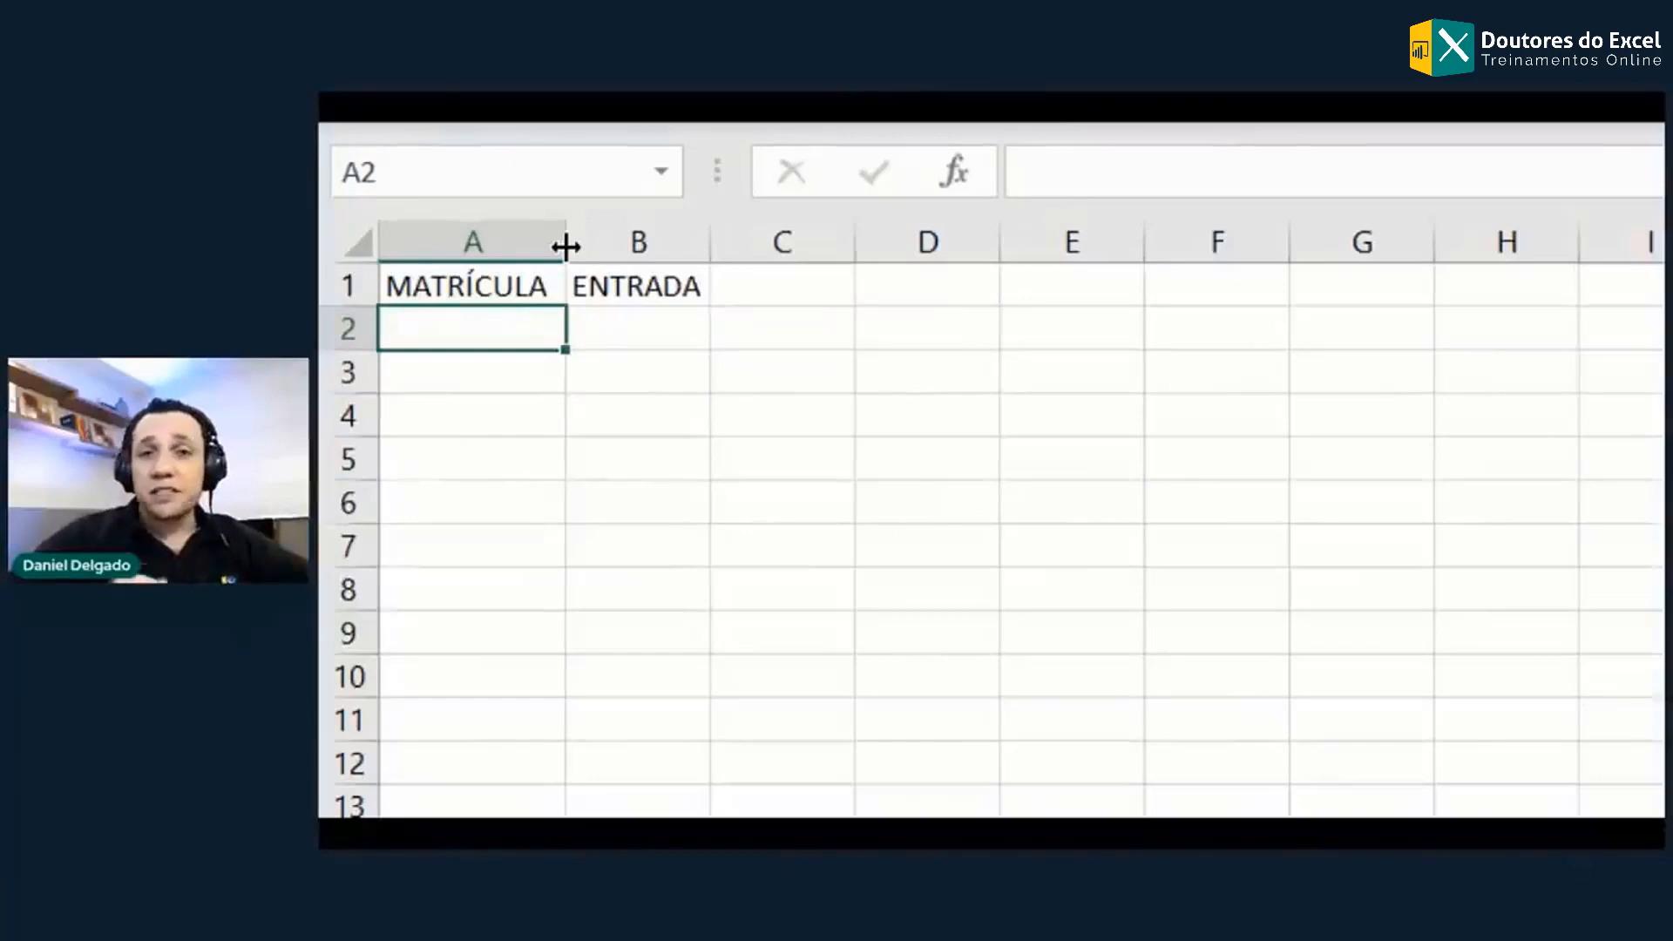
Step: Fill the MATRÍCULA column in A2:A7 with the values 5, 4, 8, 2, 3 and 1
text(5)
key(Return)
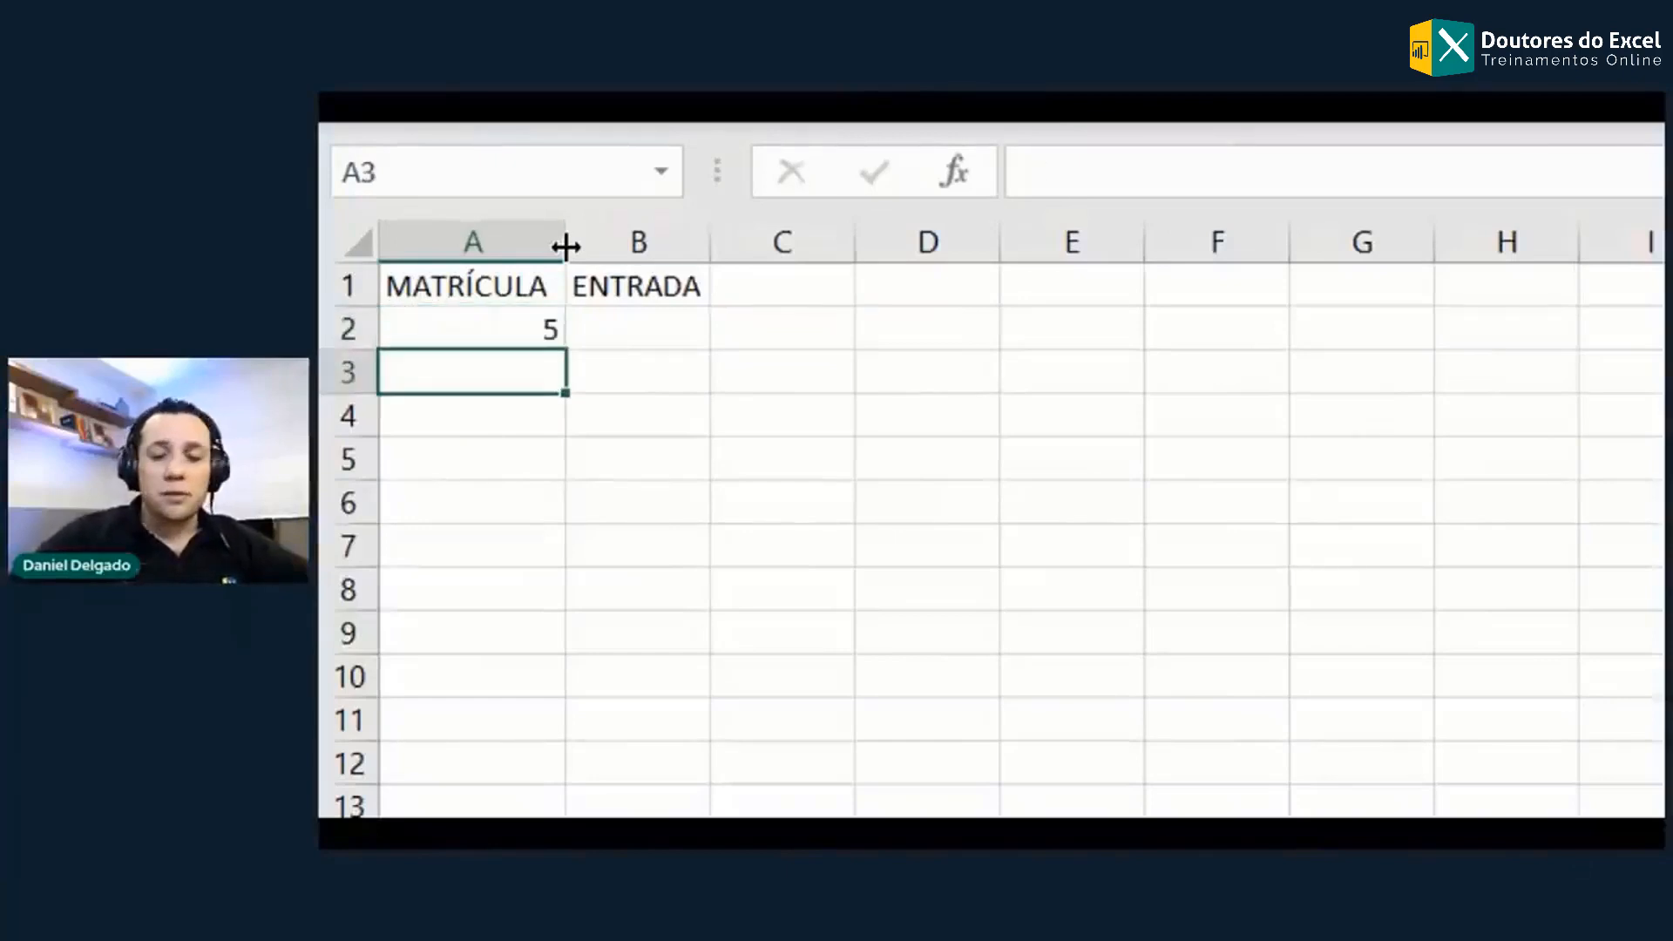
text(4)
key(Return)
text(8)
key(Return)
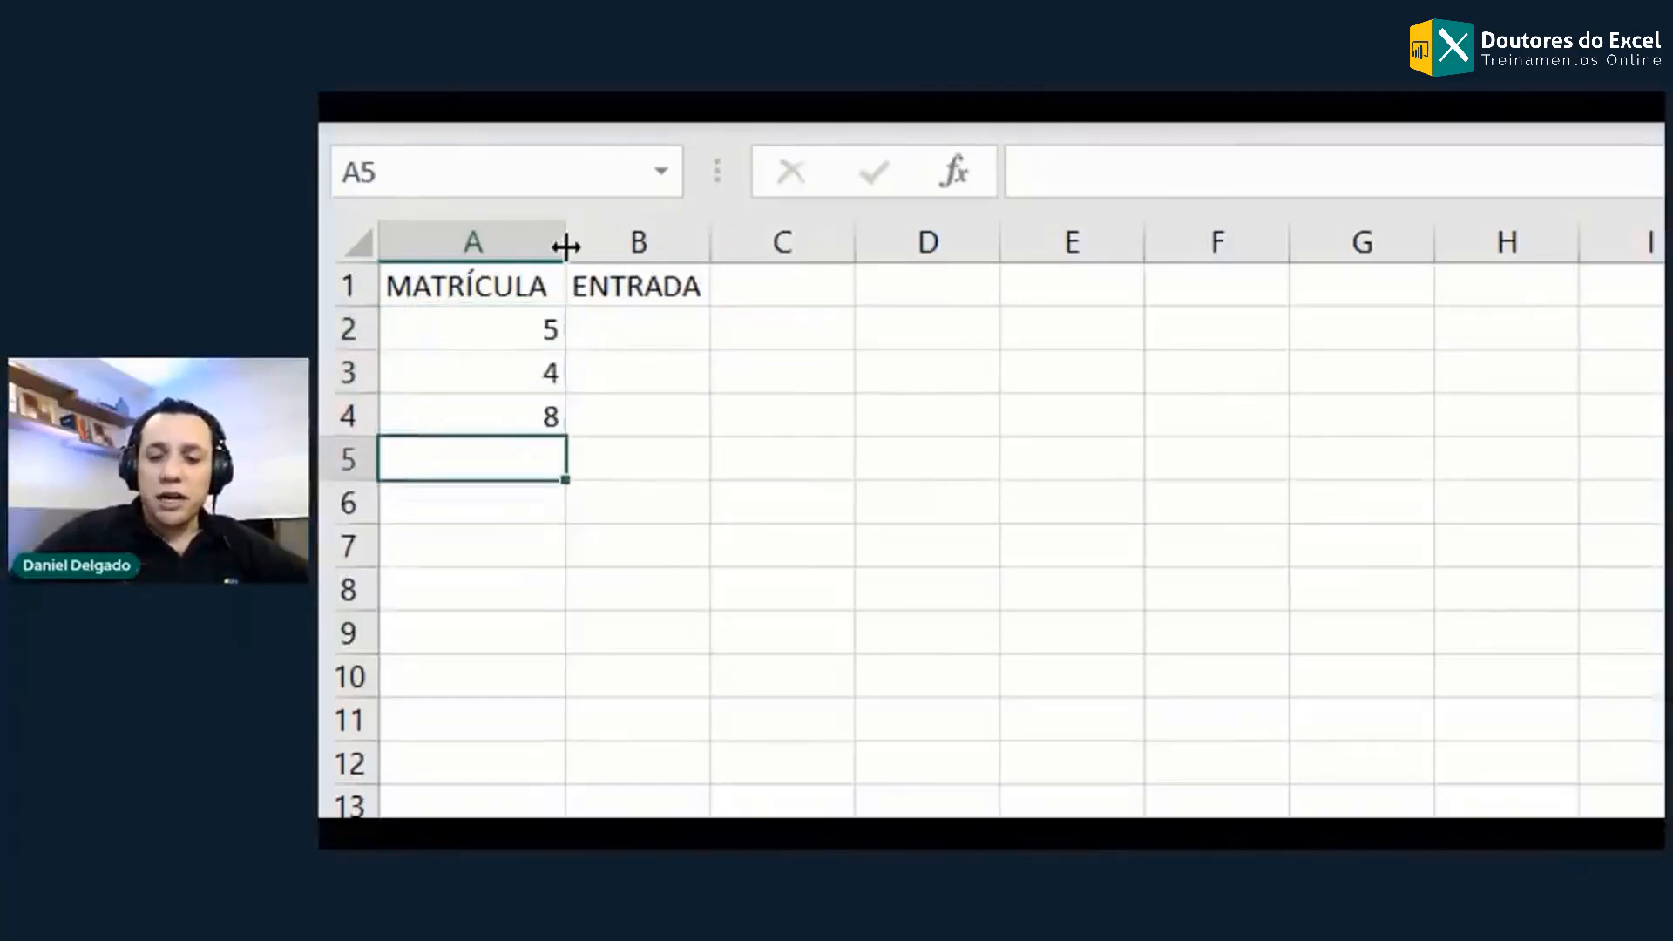
text(2)
key(Return)
text(3)
key(Return)
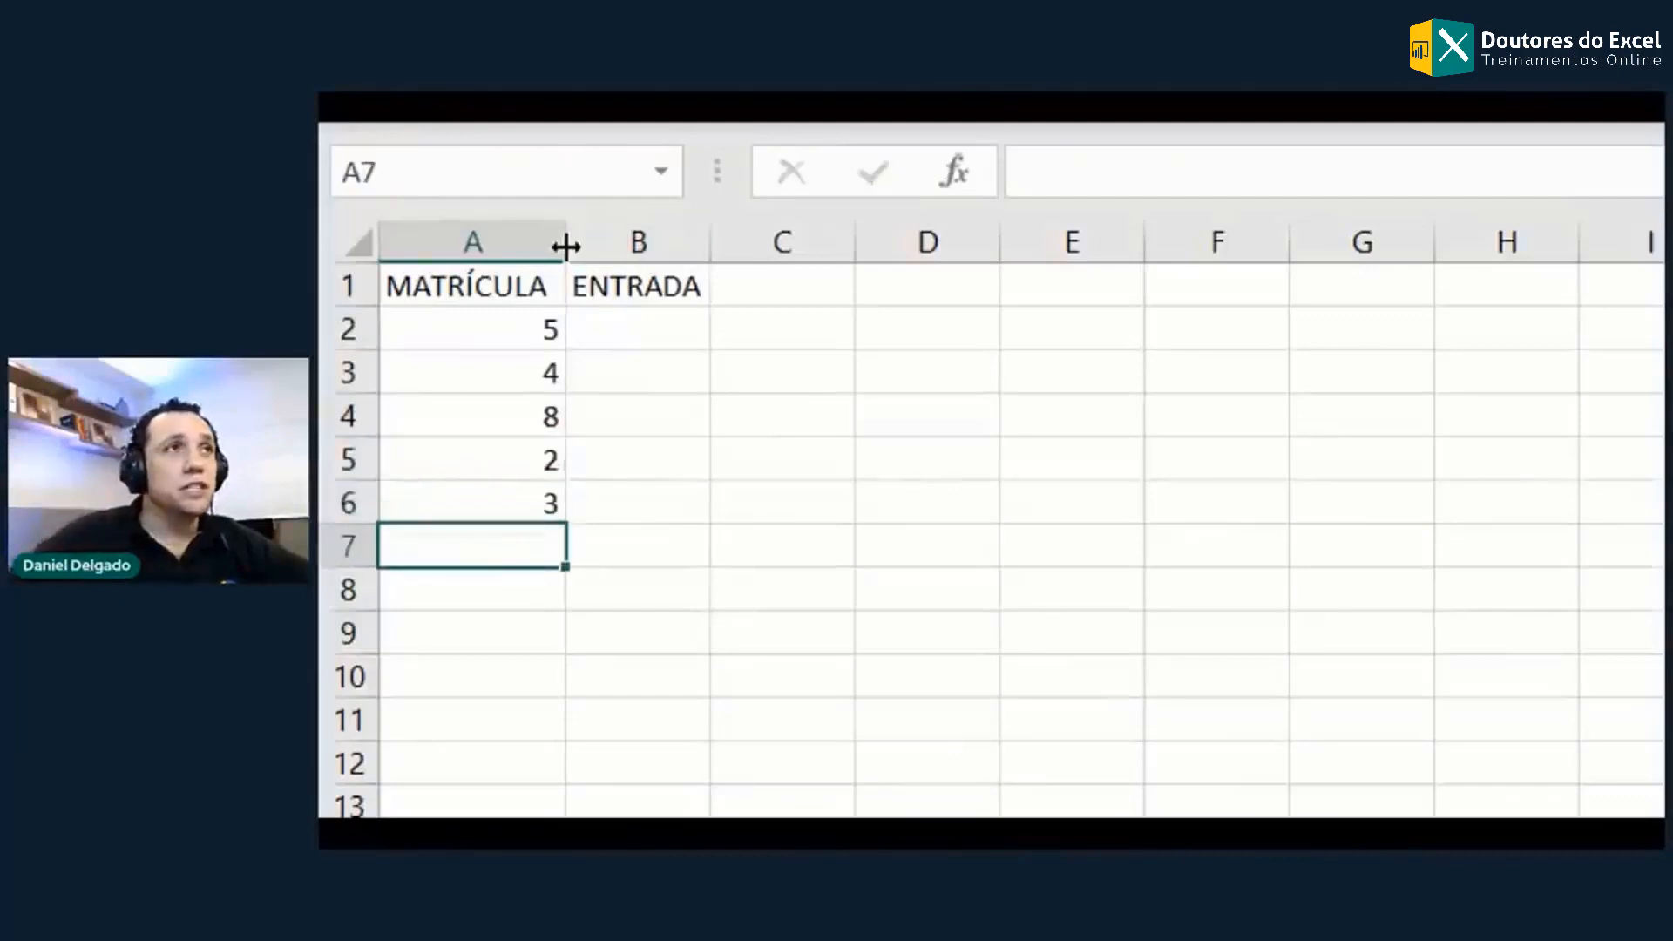
text(1)
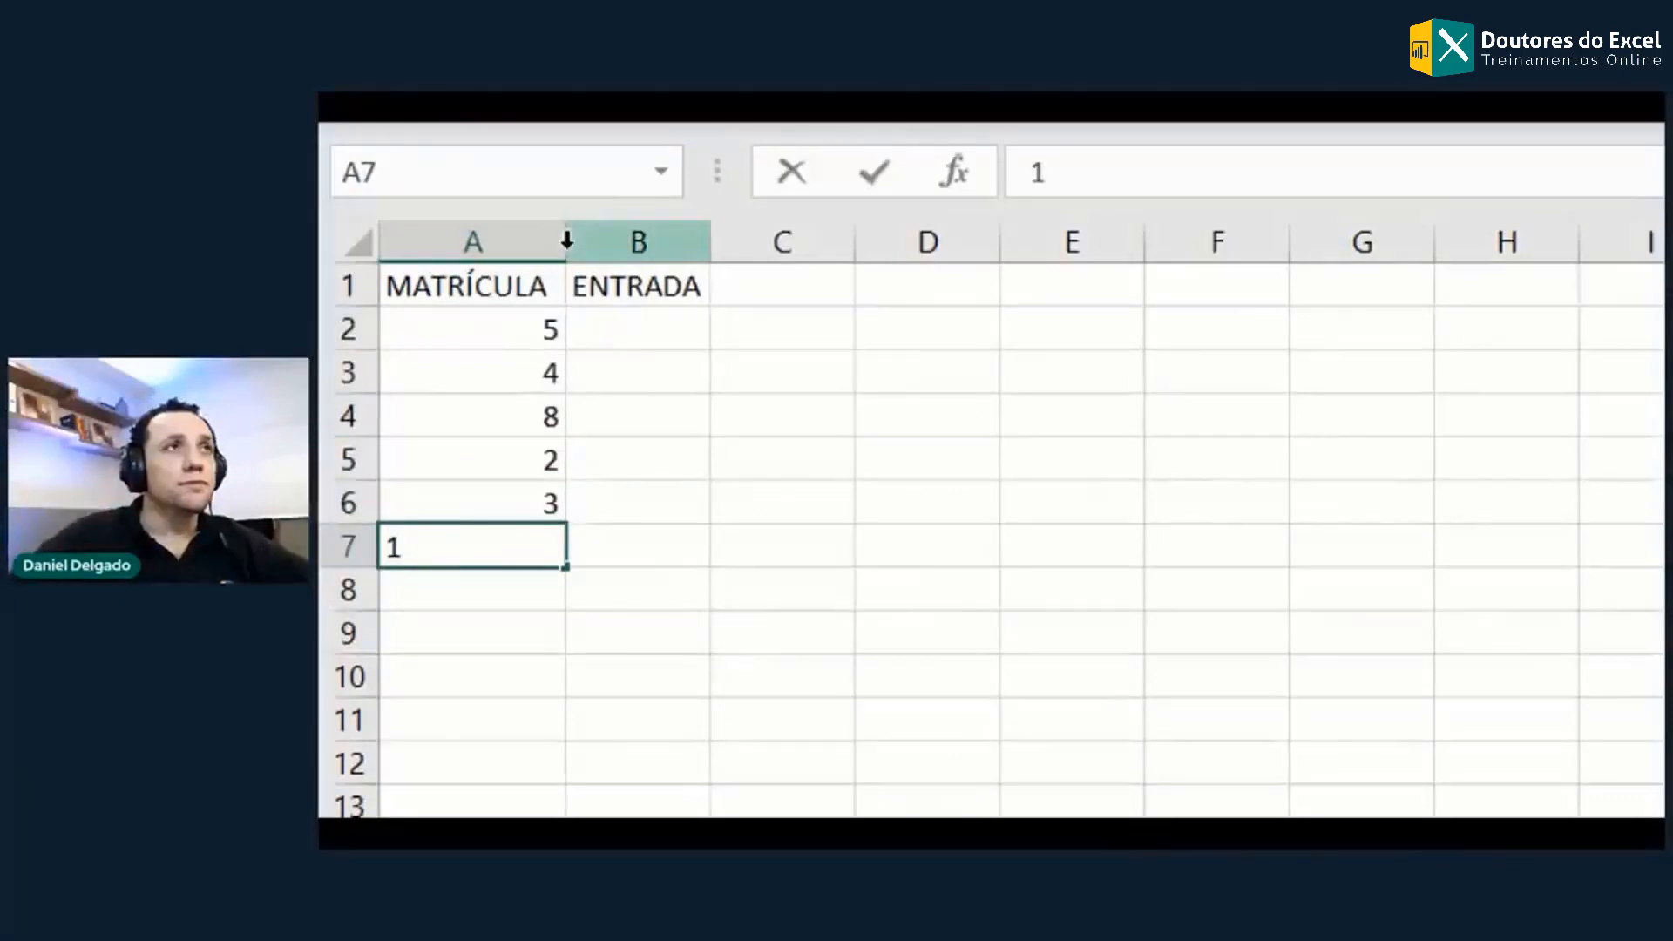
key(Up)
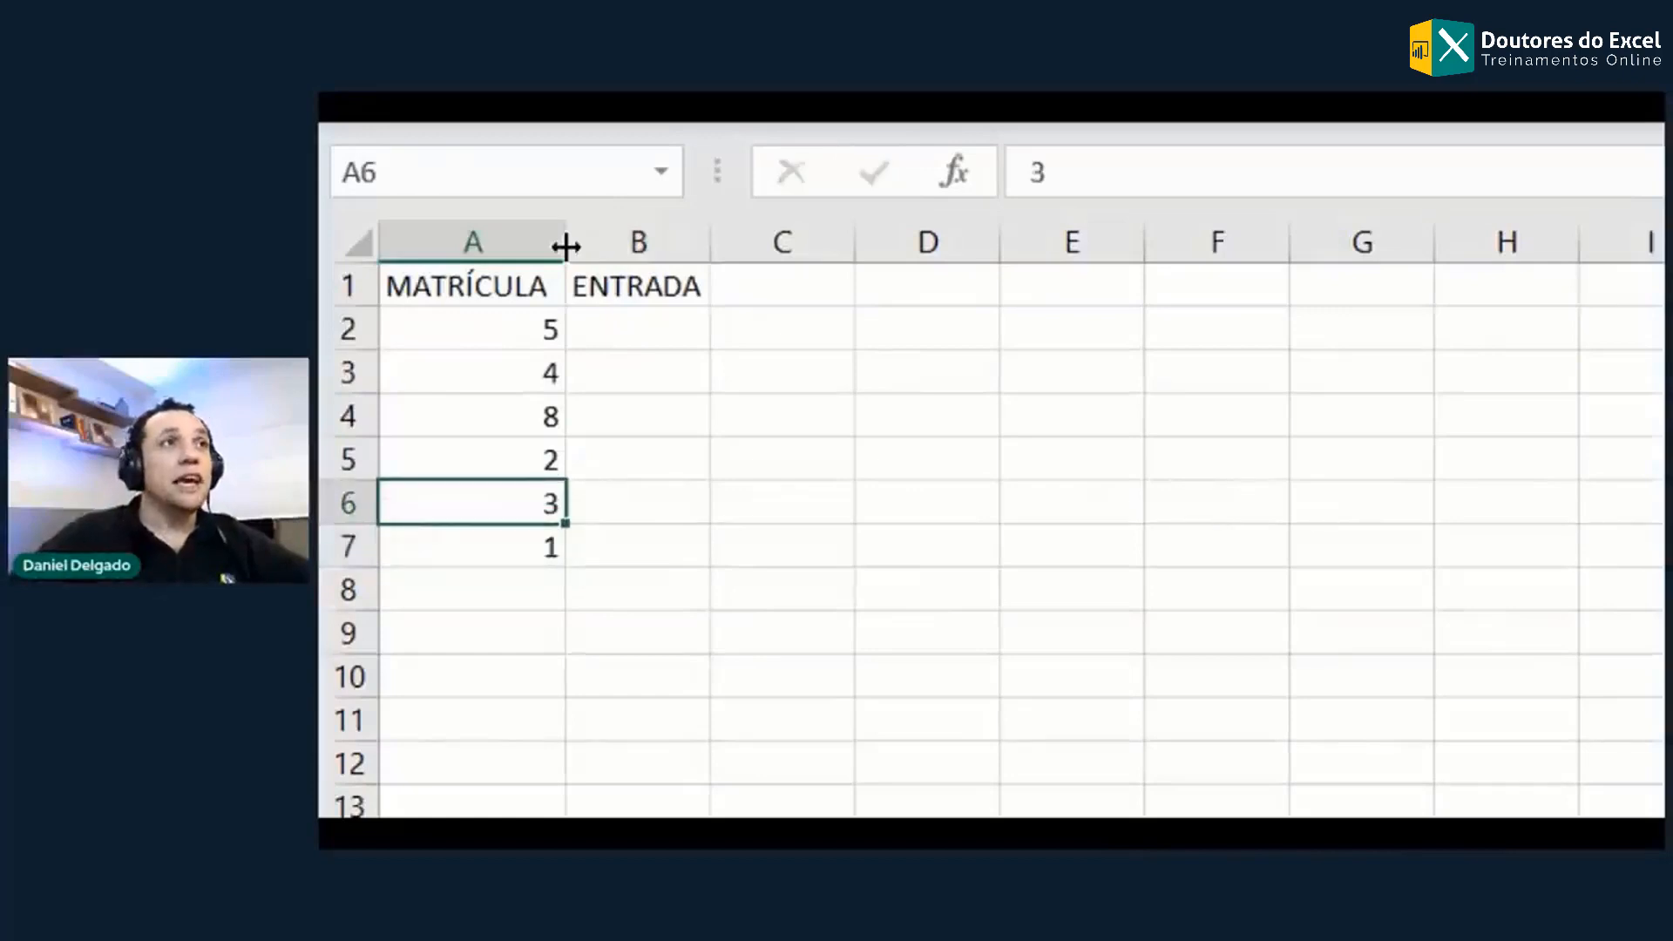
Step: Enter the current date 08/03/2021 in B2 and fill consecutive dates down to B7
key(Up)
key(Up)
key(Up)
key(Up)
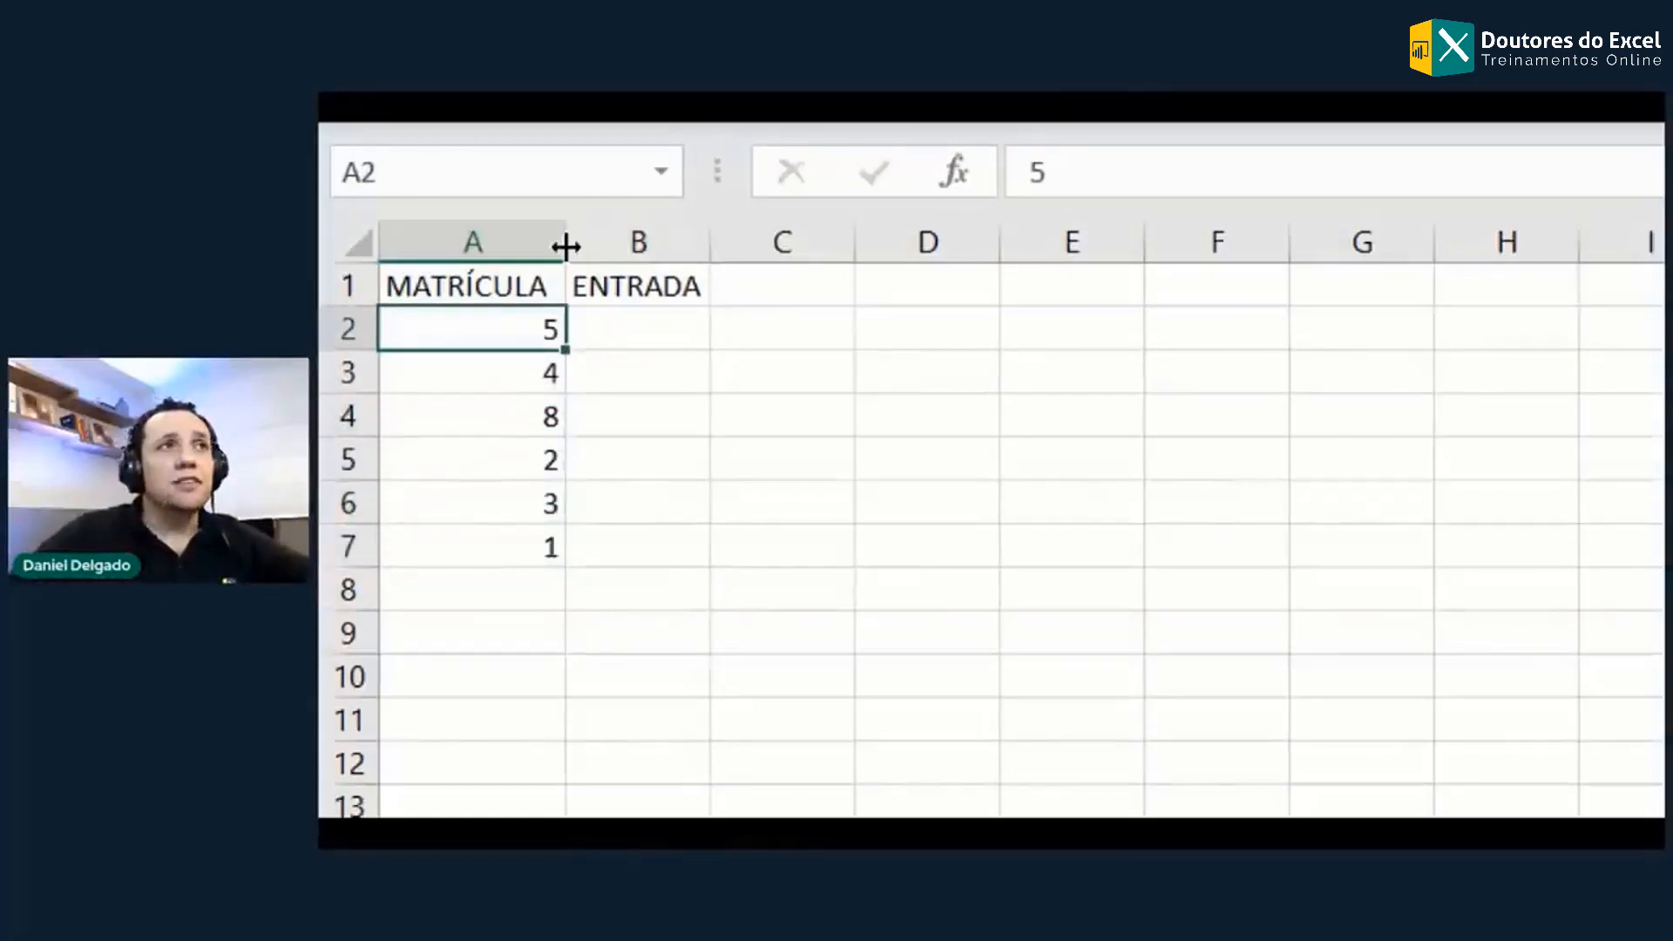
key(Right)
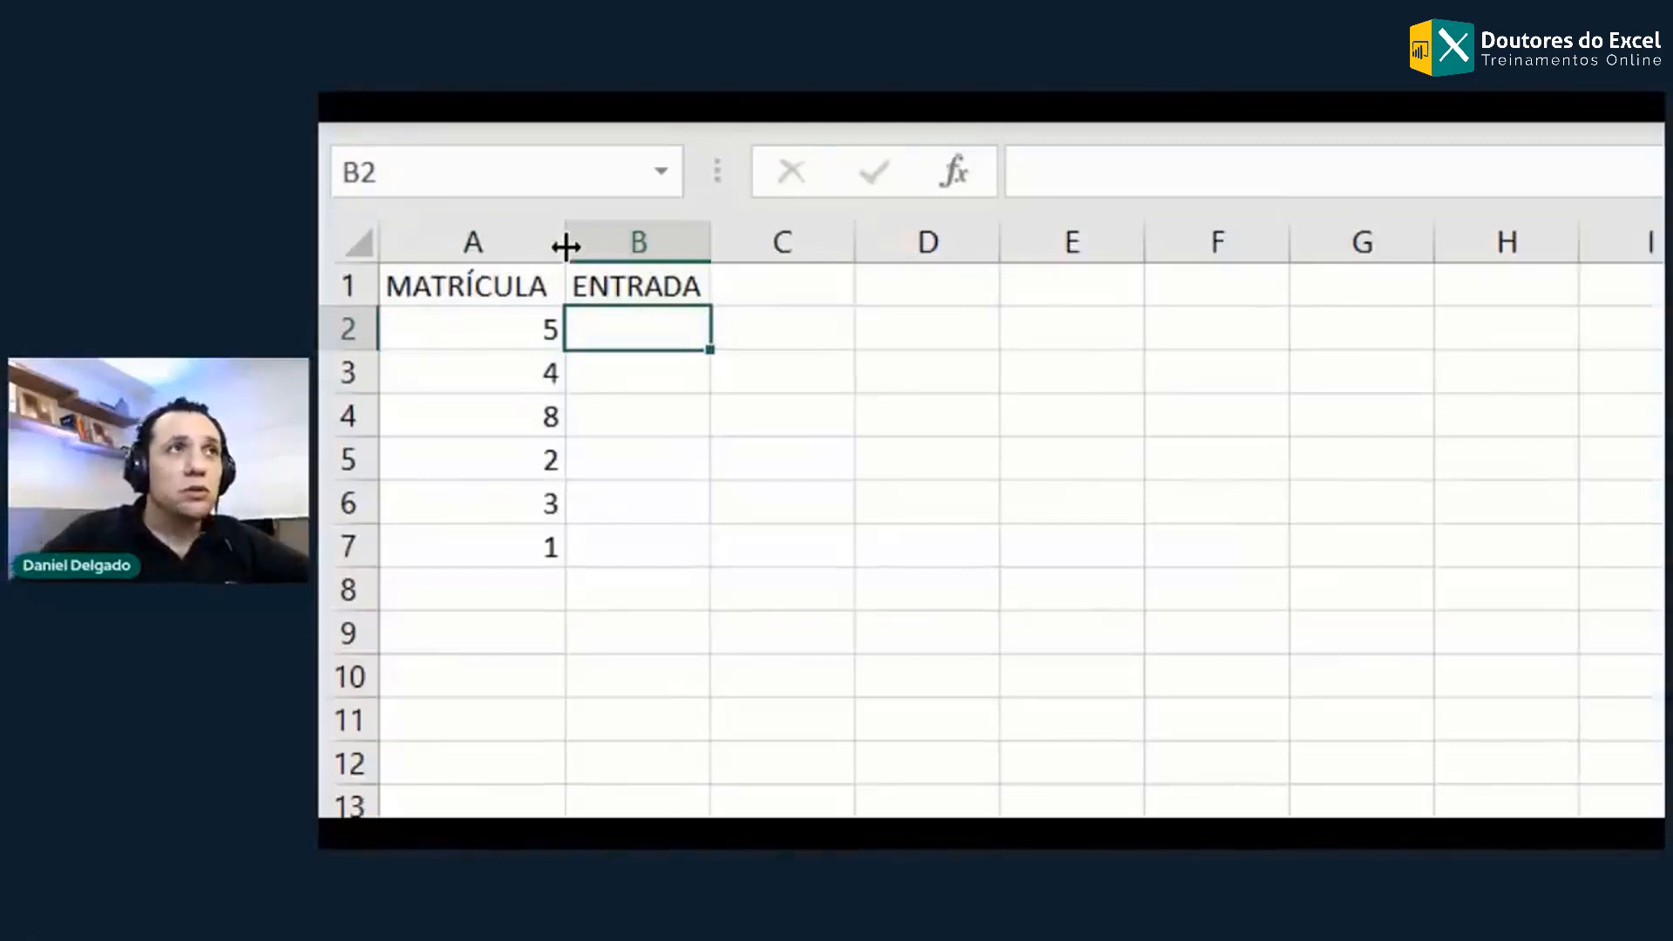
key(ctrl+semicolon)
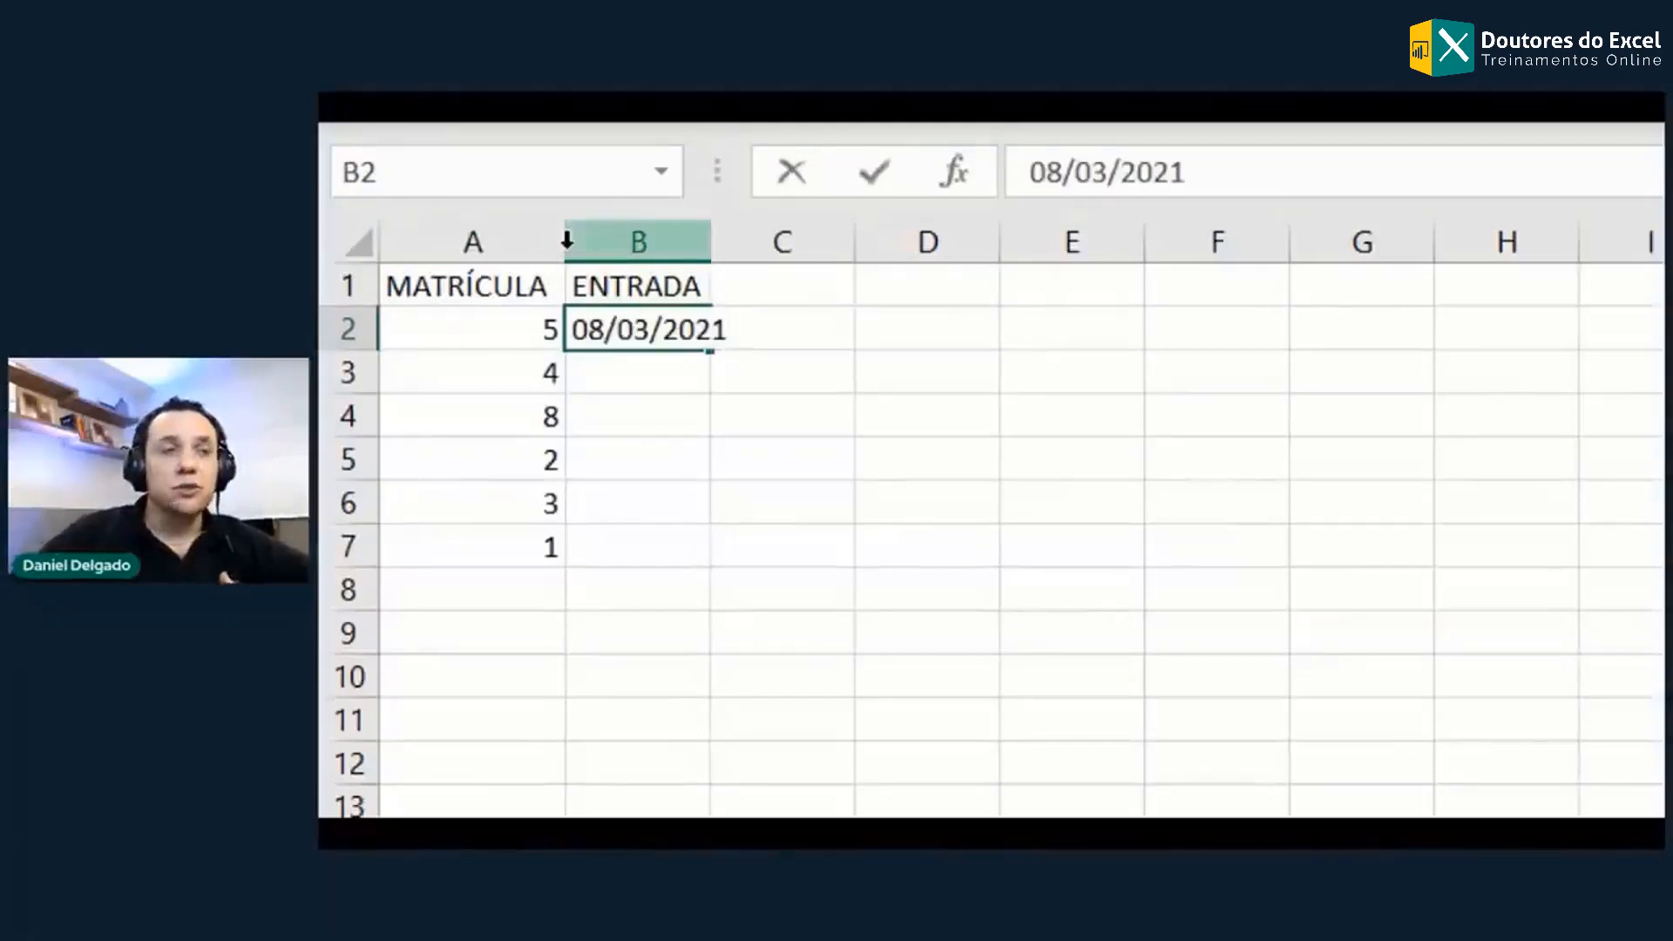
key(ctrl+Return)
key(Up)
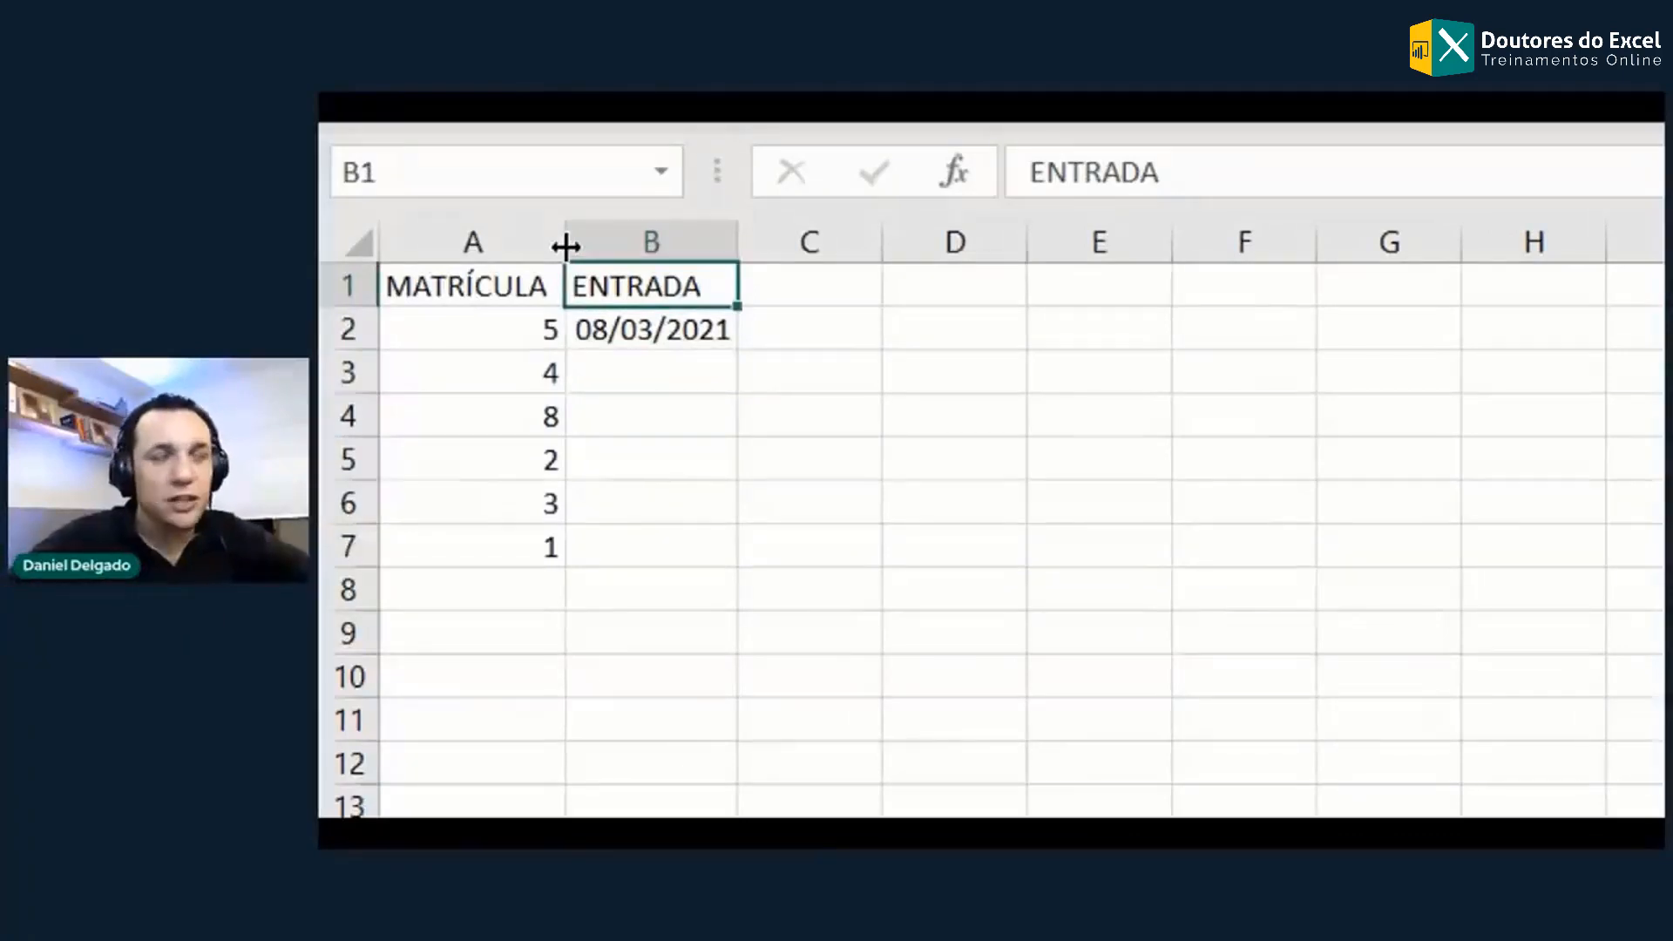
key(Down)
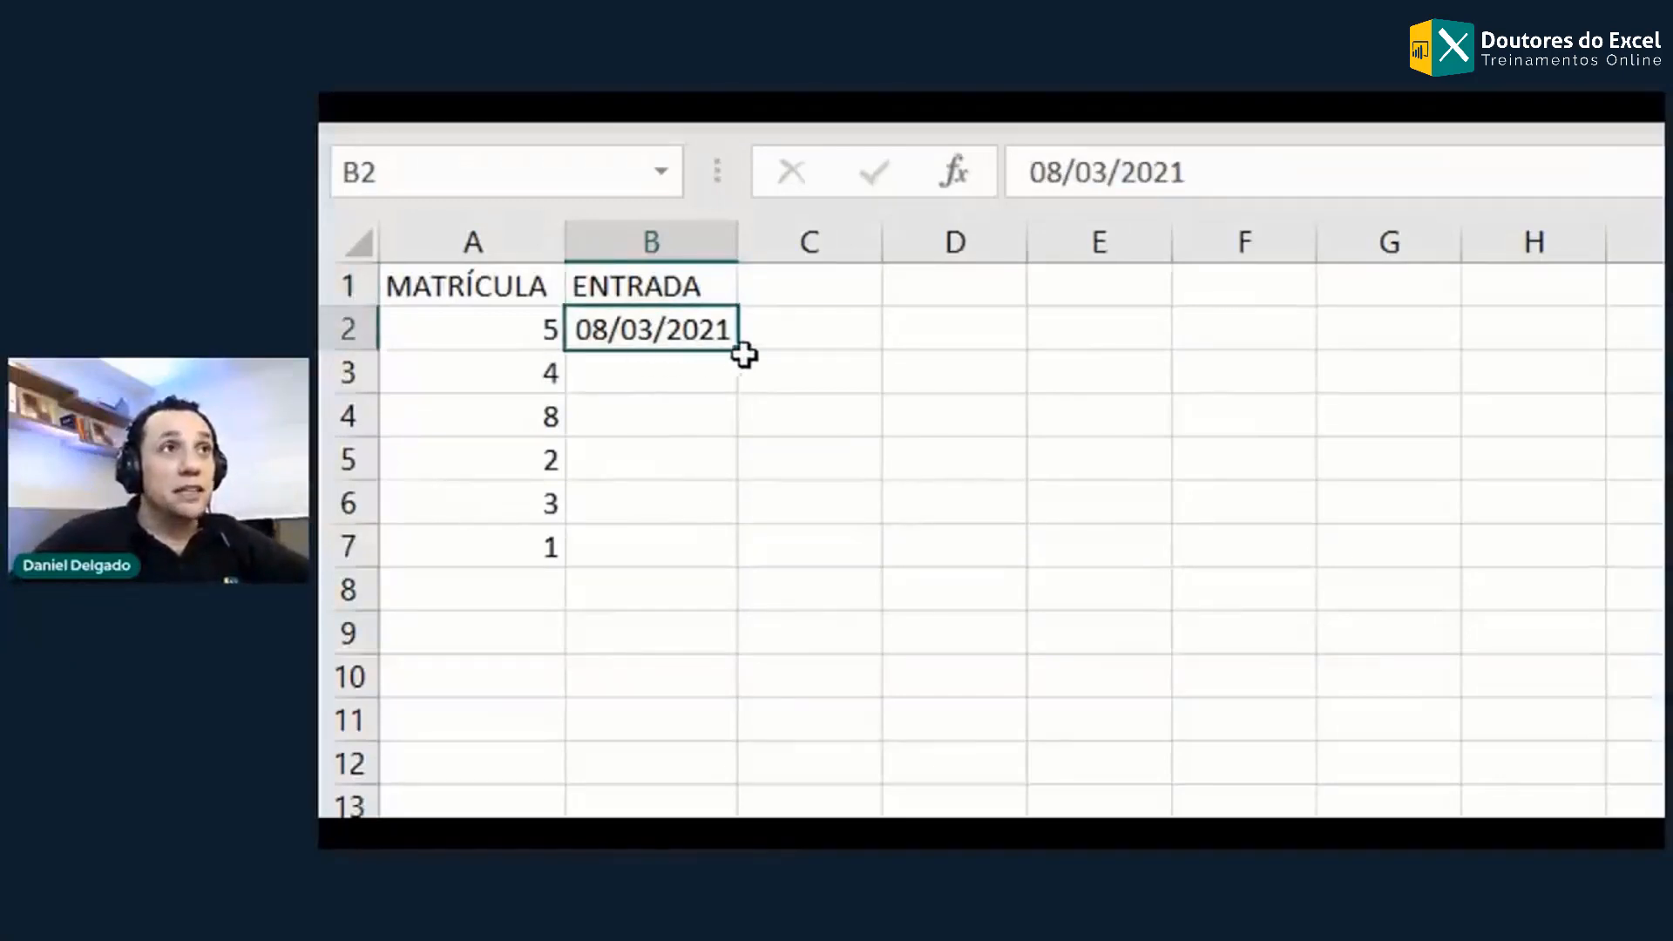
drag(743, 349, 712, 578)
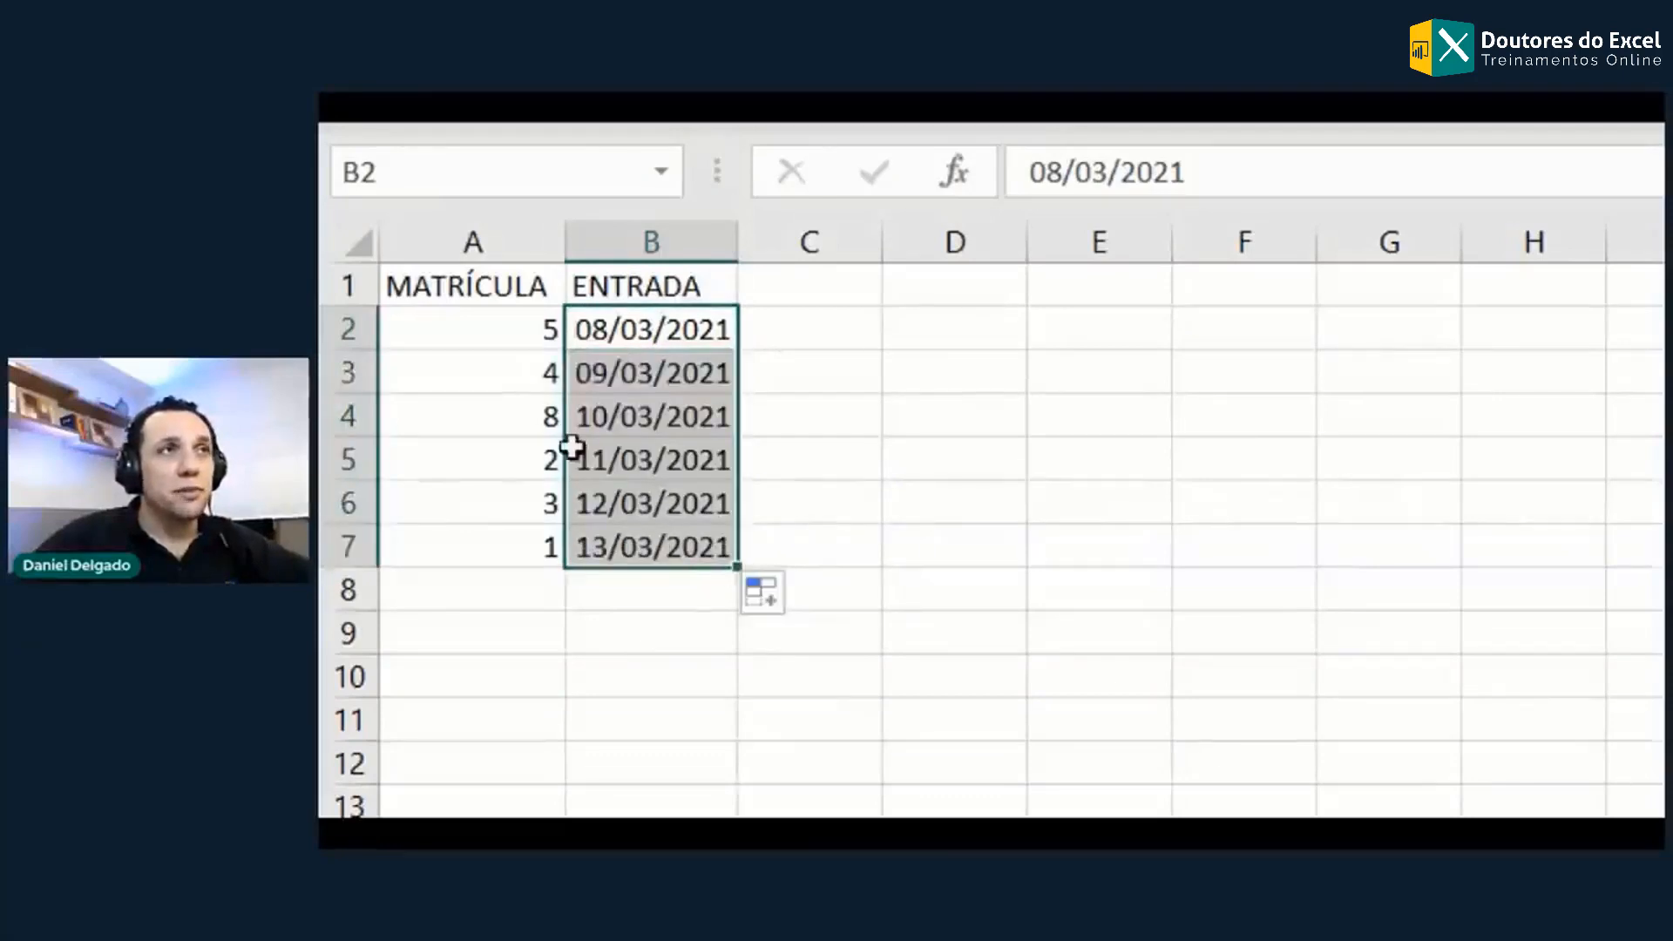
click(504, 335)
click(615, 331)
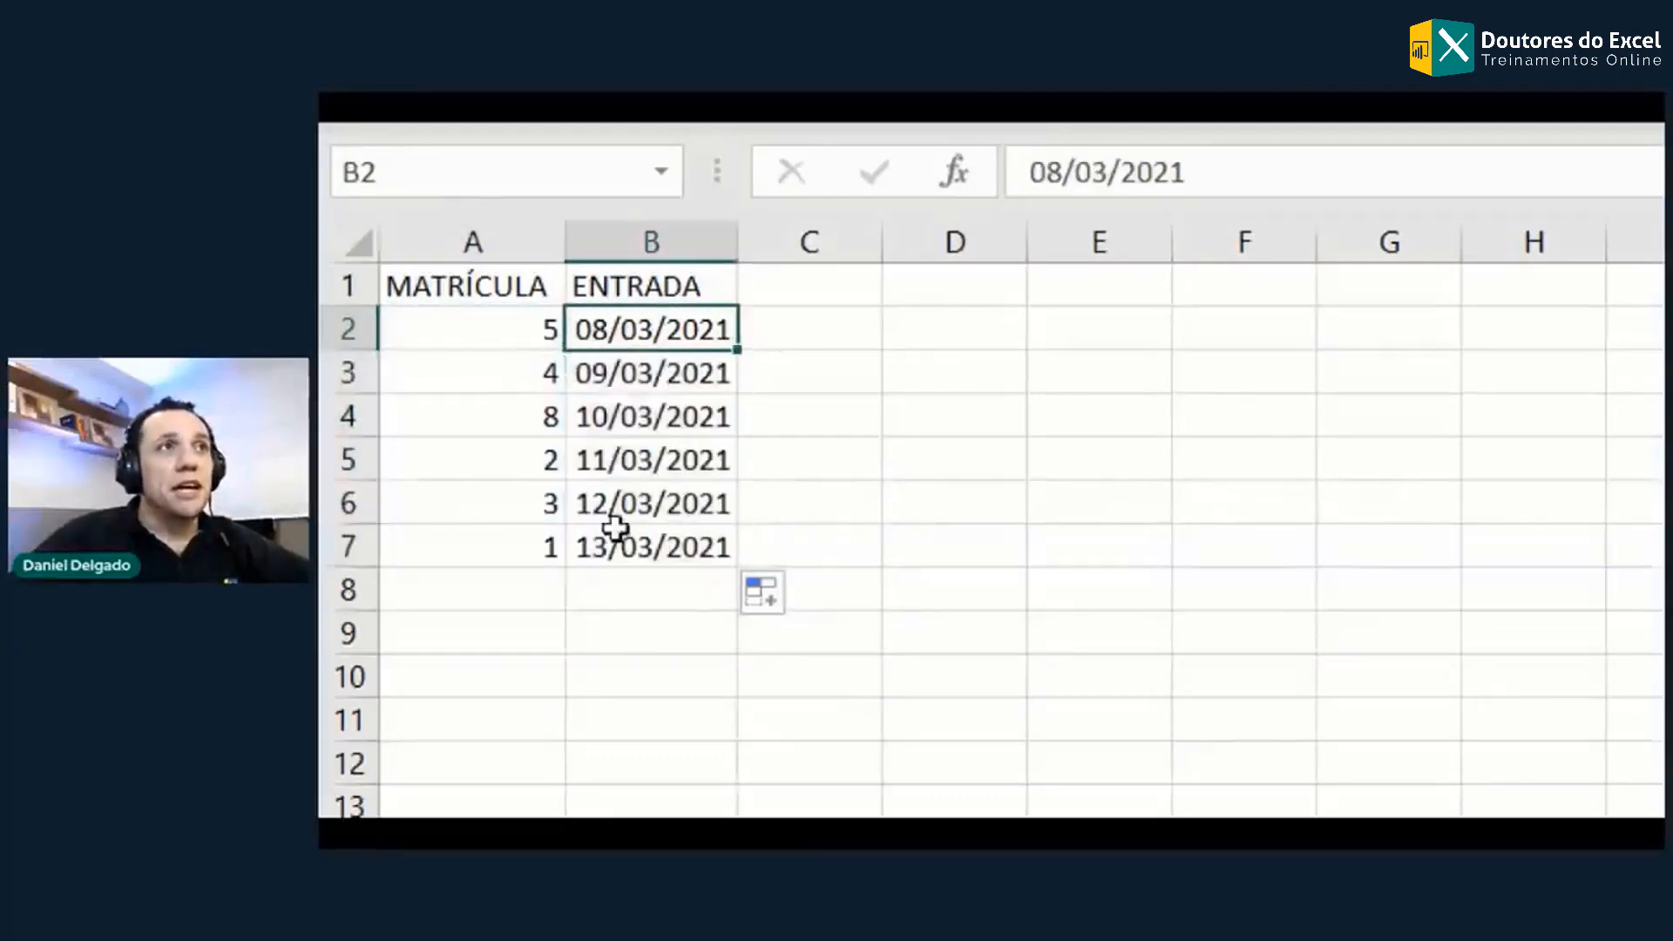
click(486, 366)
click(624, 374)
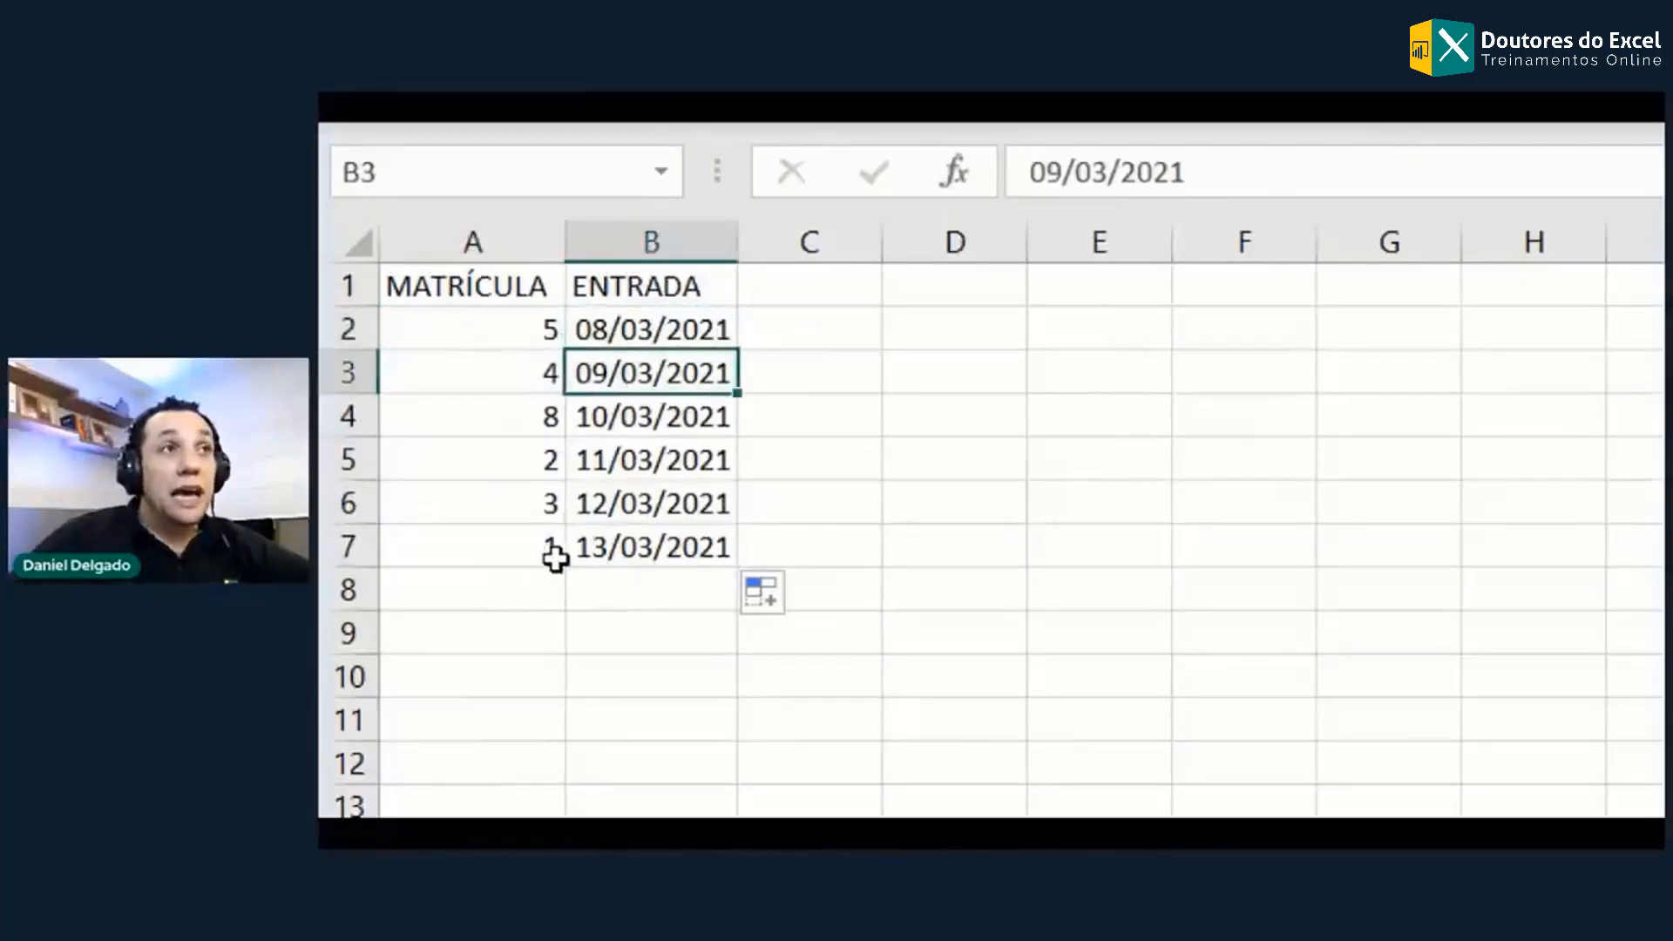
Step: Add a record in row 8 with MATRÍCULA 5 and the ENTRADA date 09/03/2021
click(541, 582)
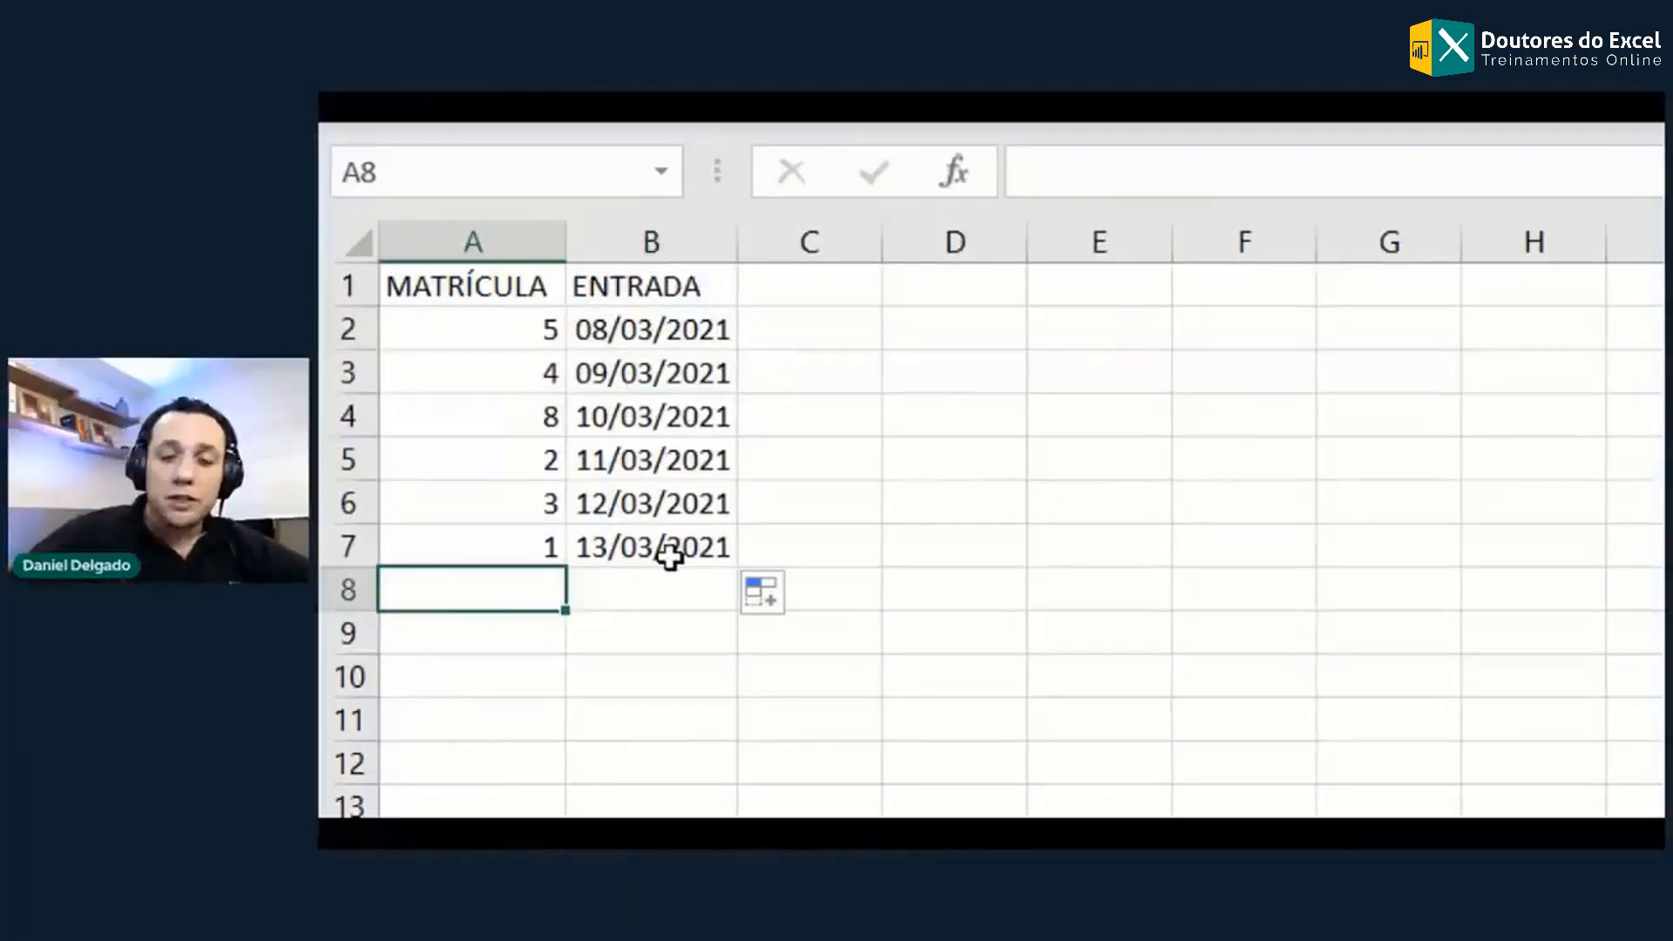
text(5)
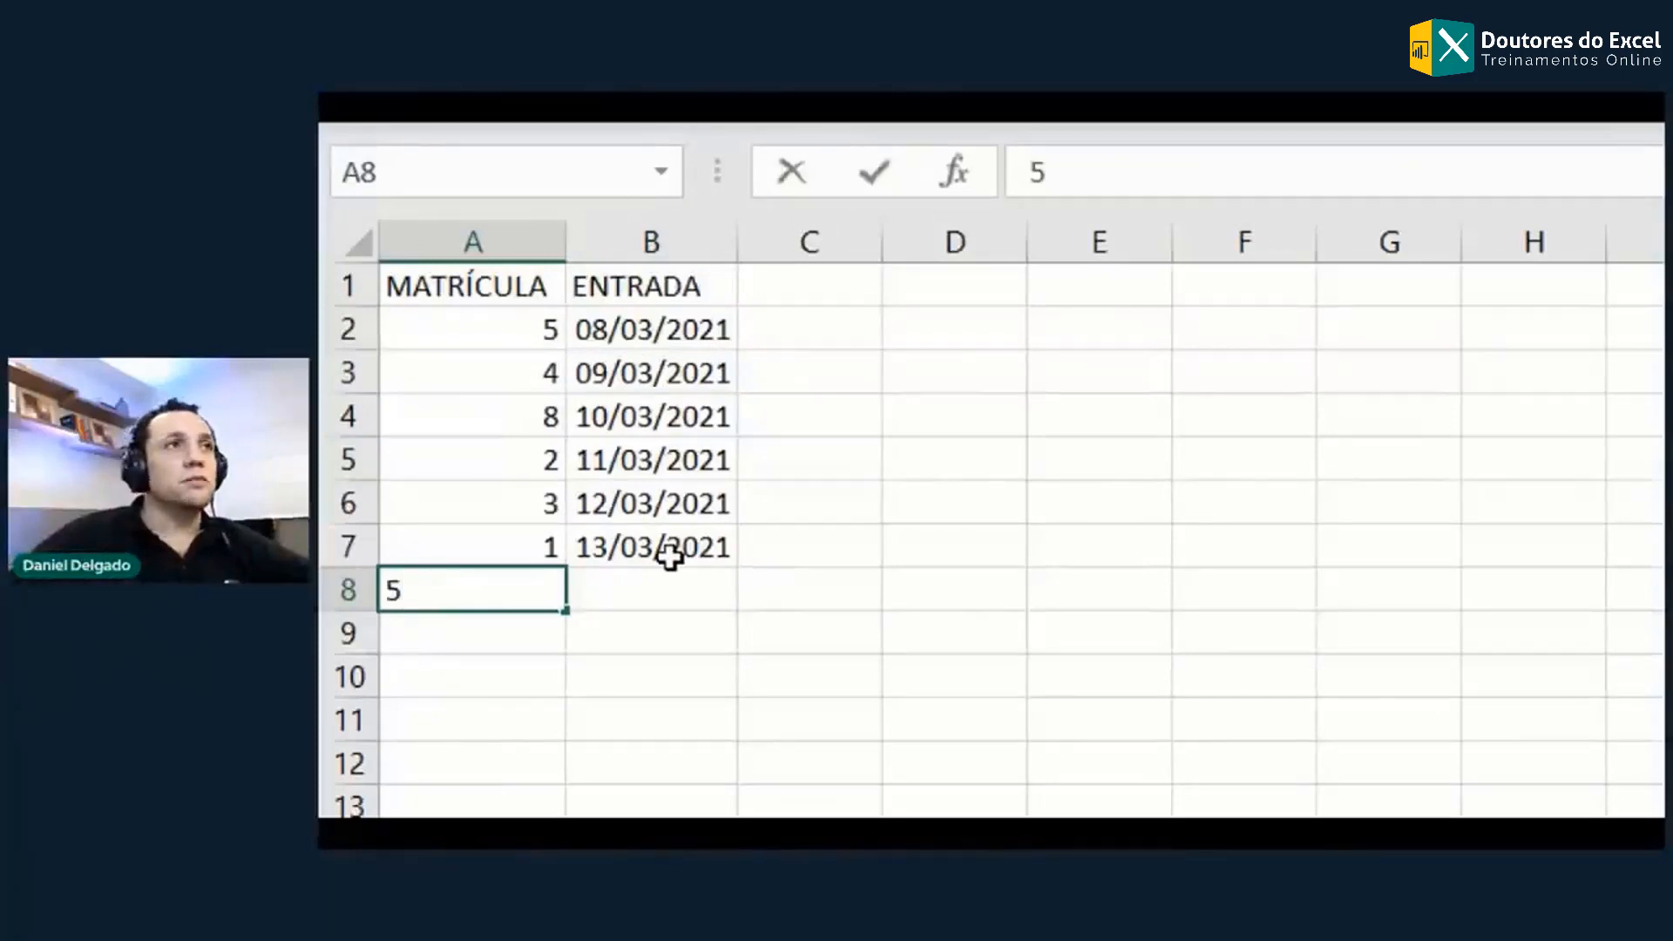
key(Tab)
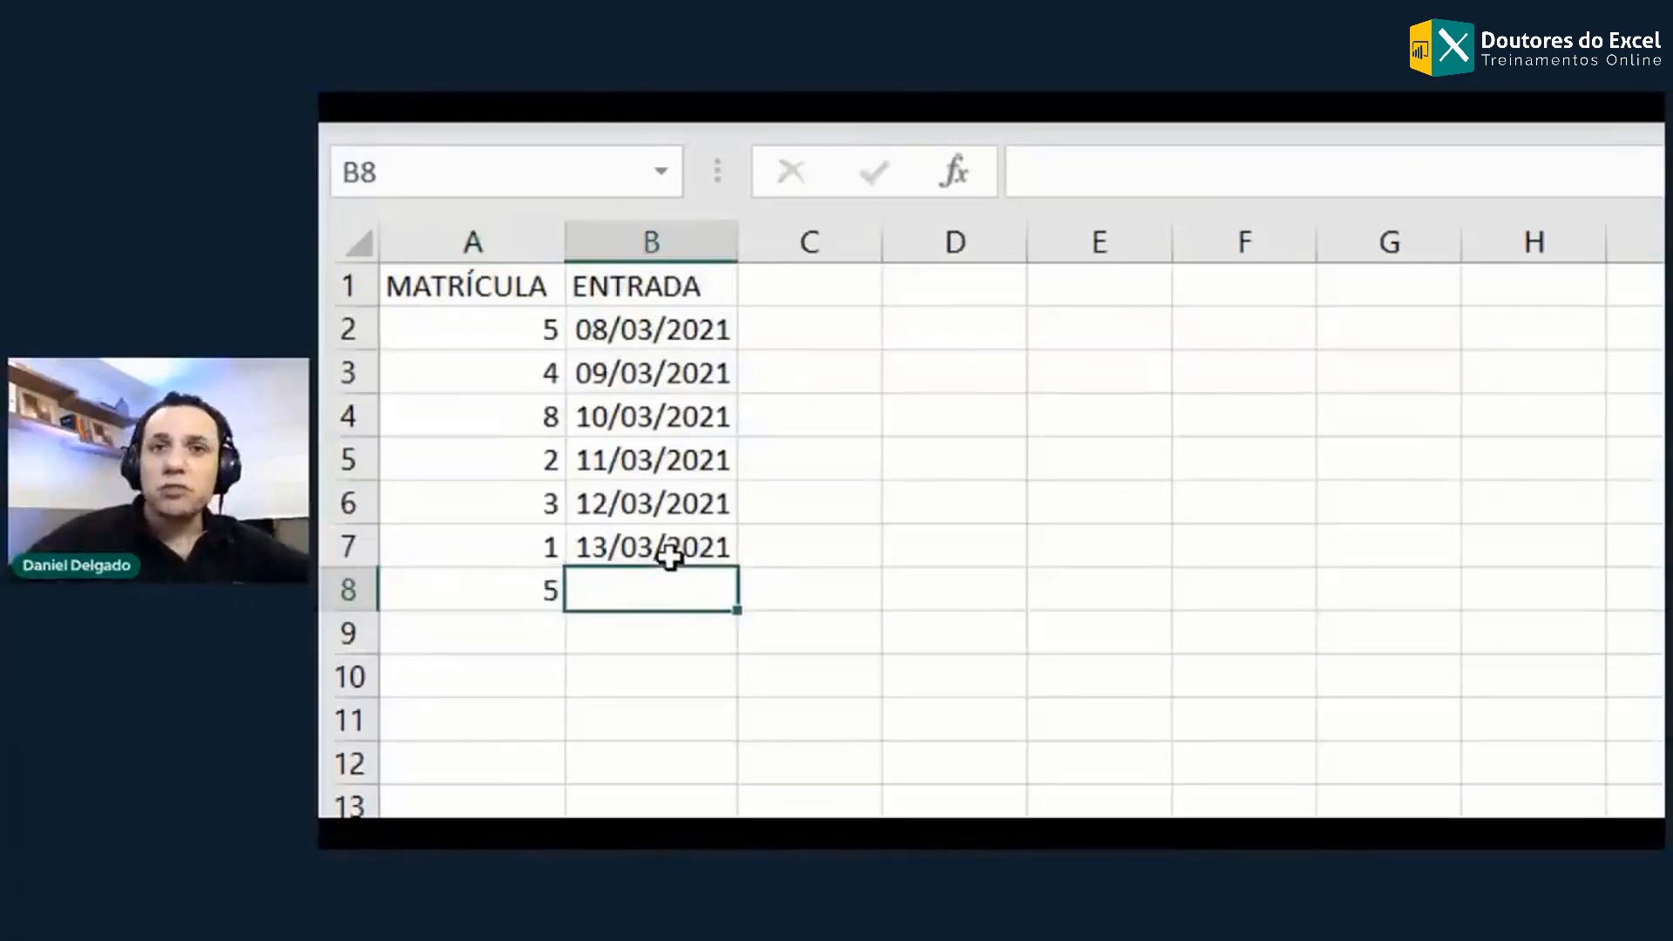
text(9/03/2)
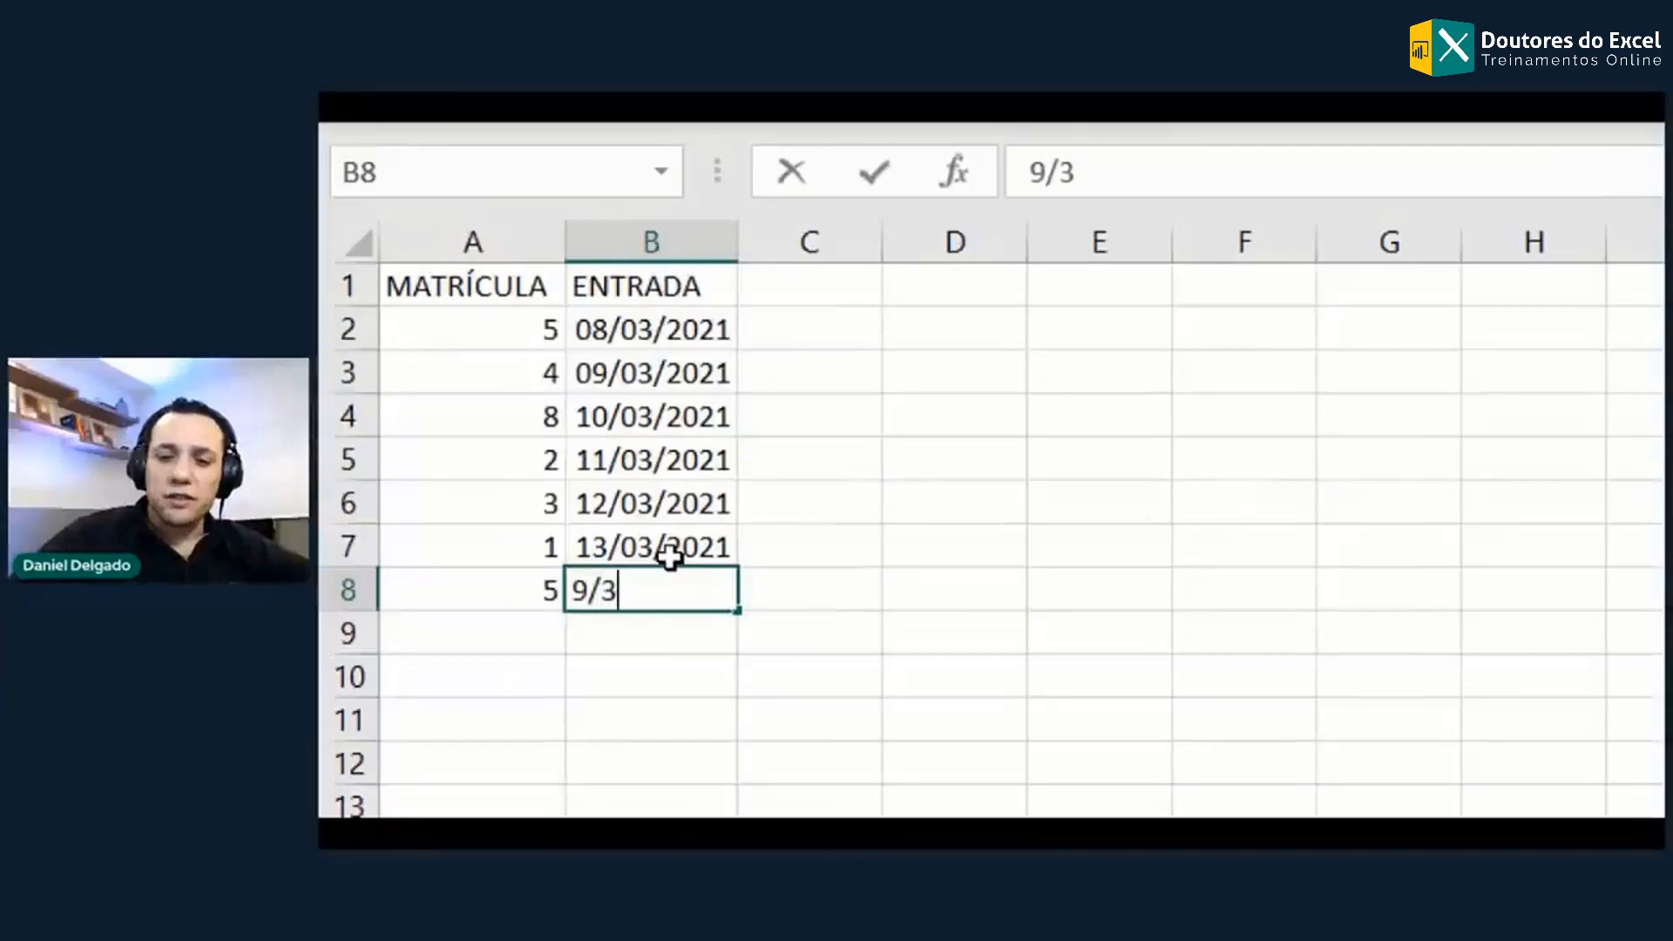
text(021)
key(Return)
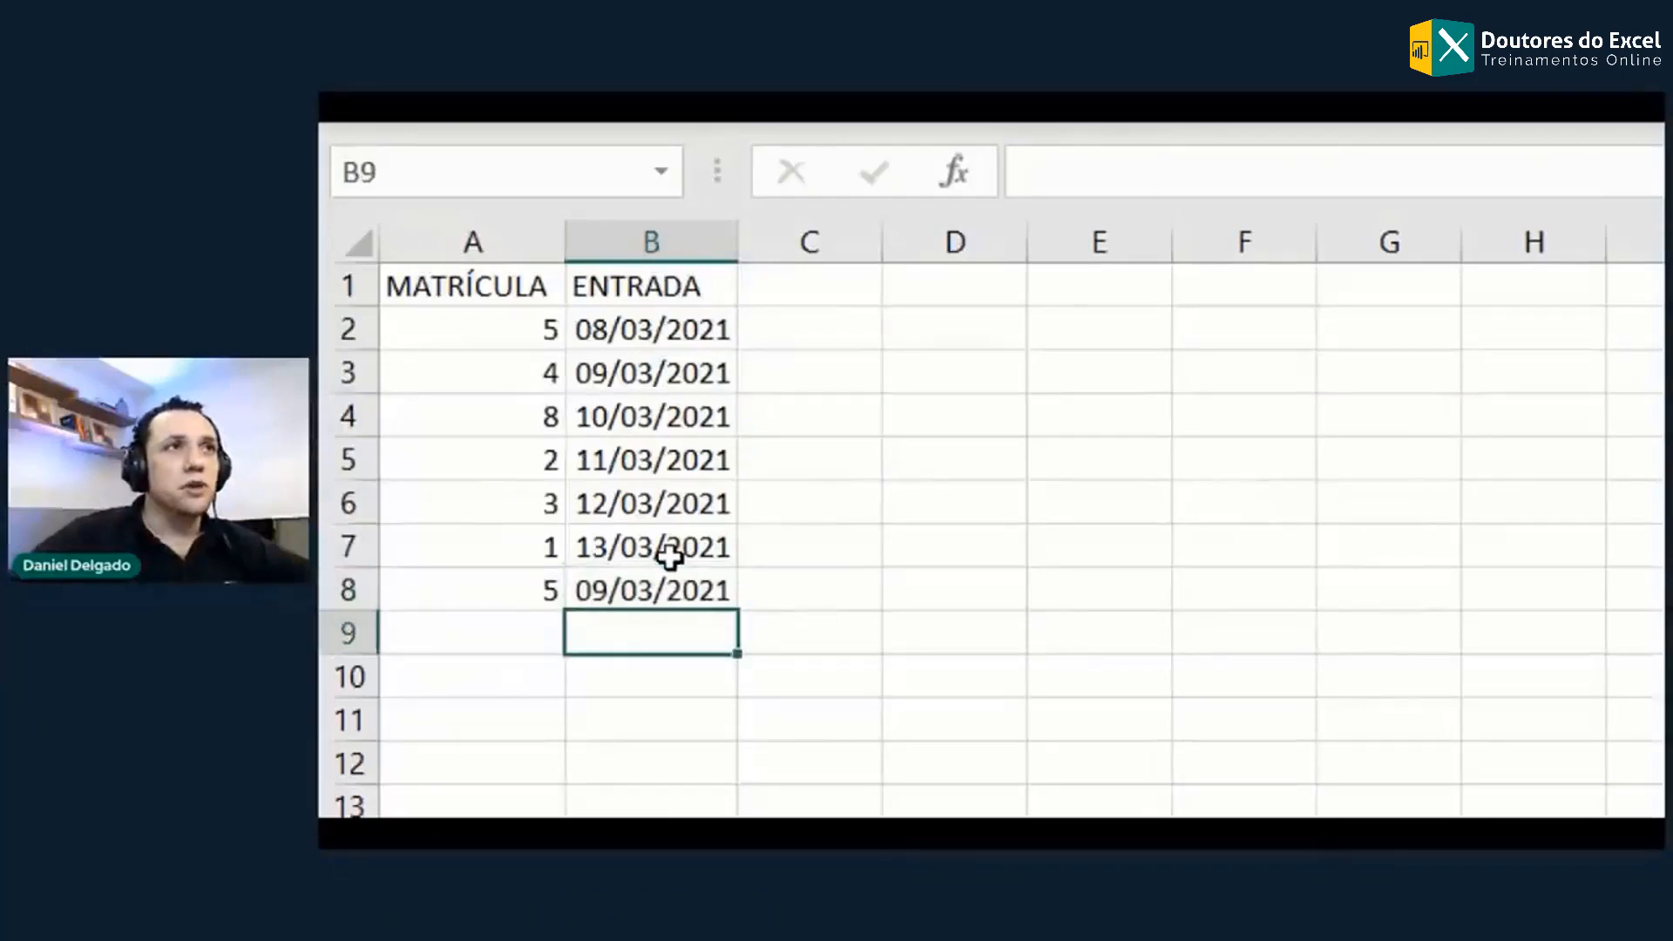
key(Up)
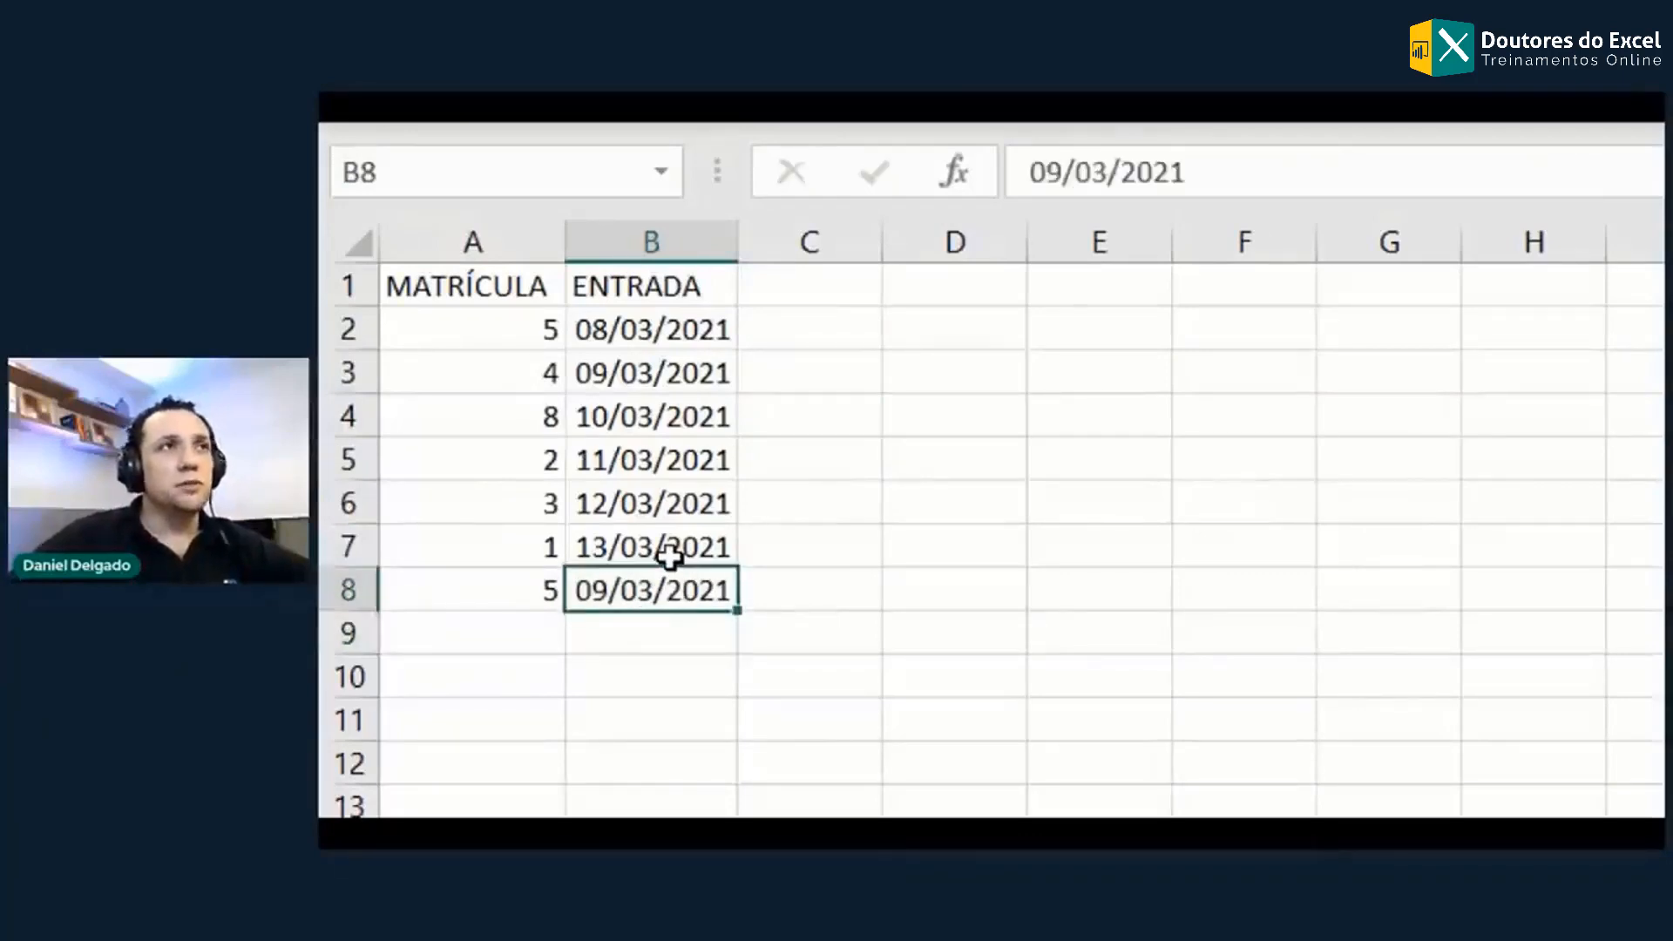
click(494, 314)
click(552, 589)
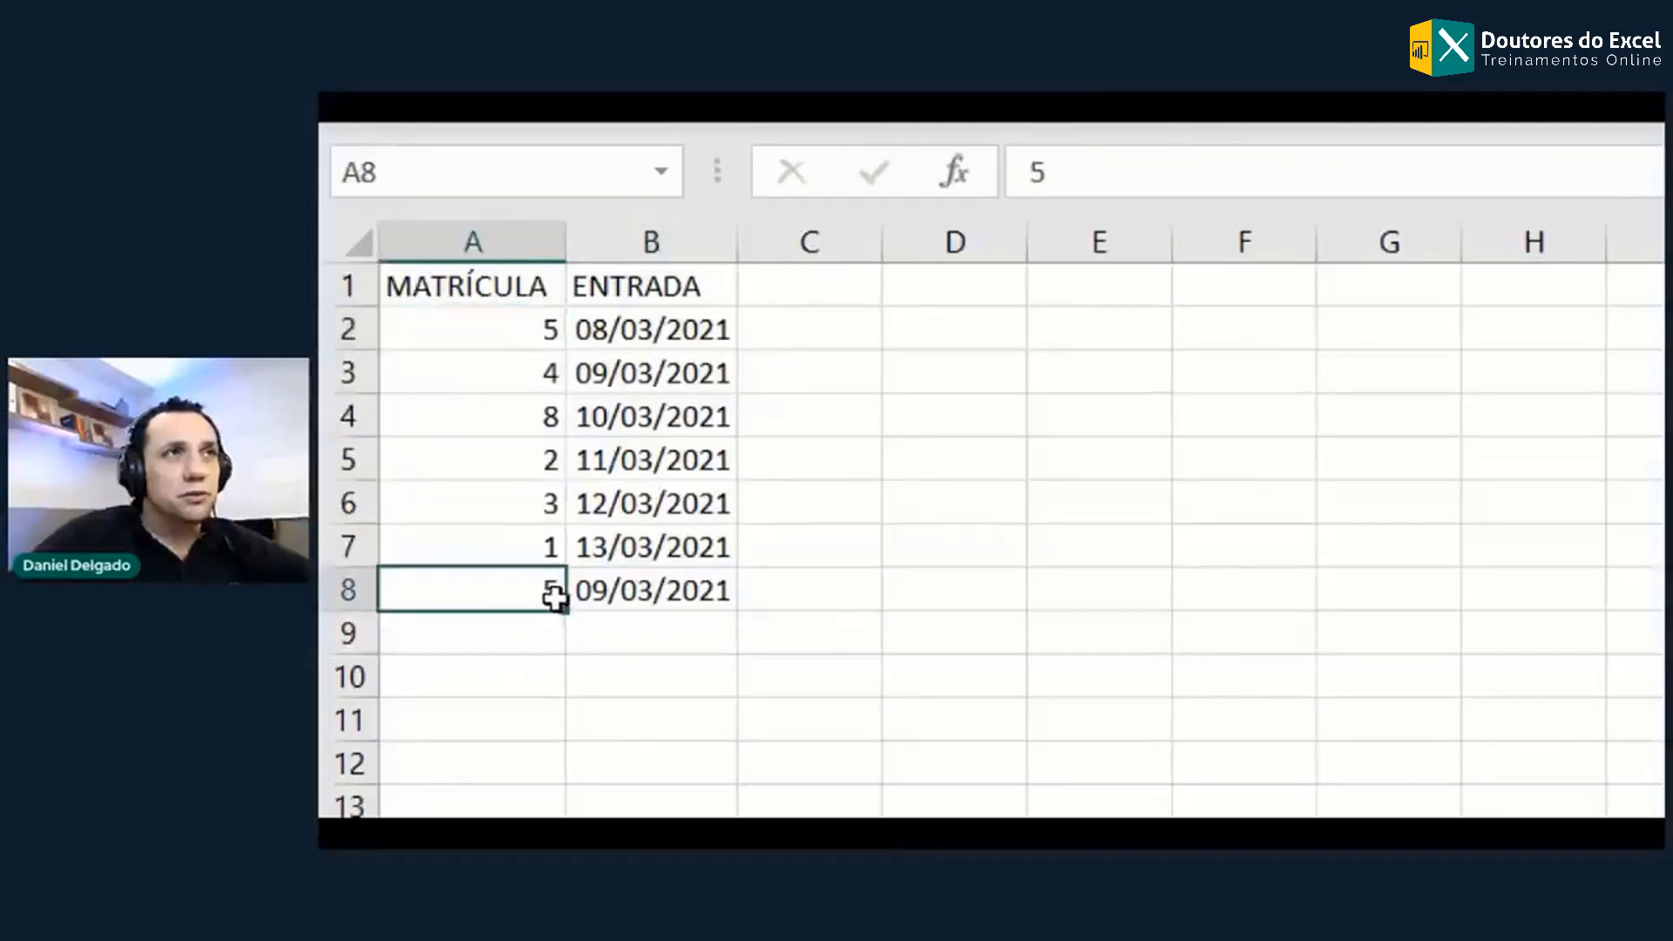
Step: Add the header NOME in C1, beside the ENTRADA column
click(809, 285)
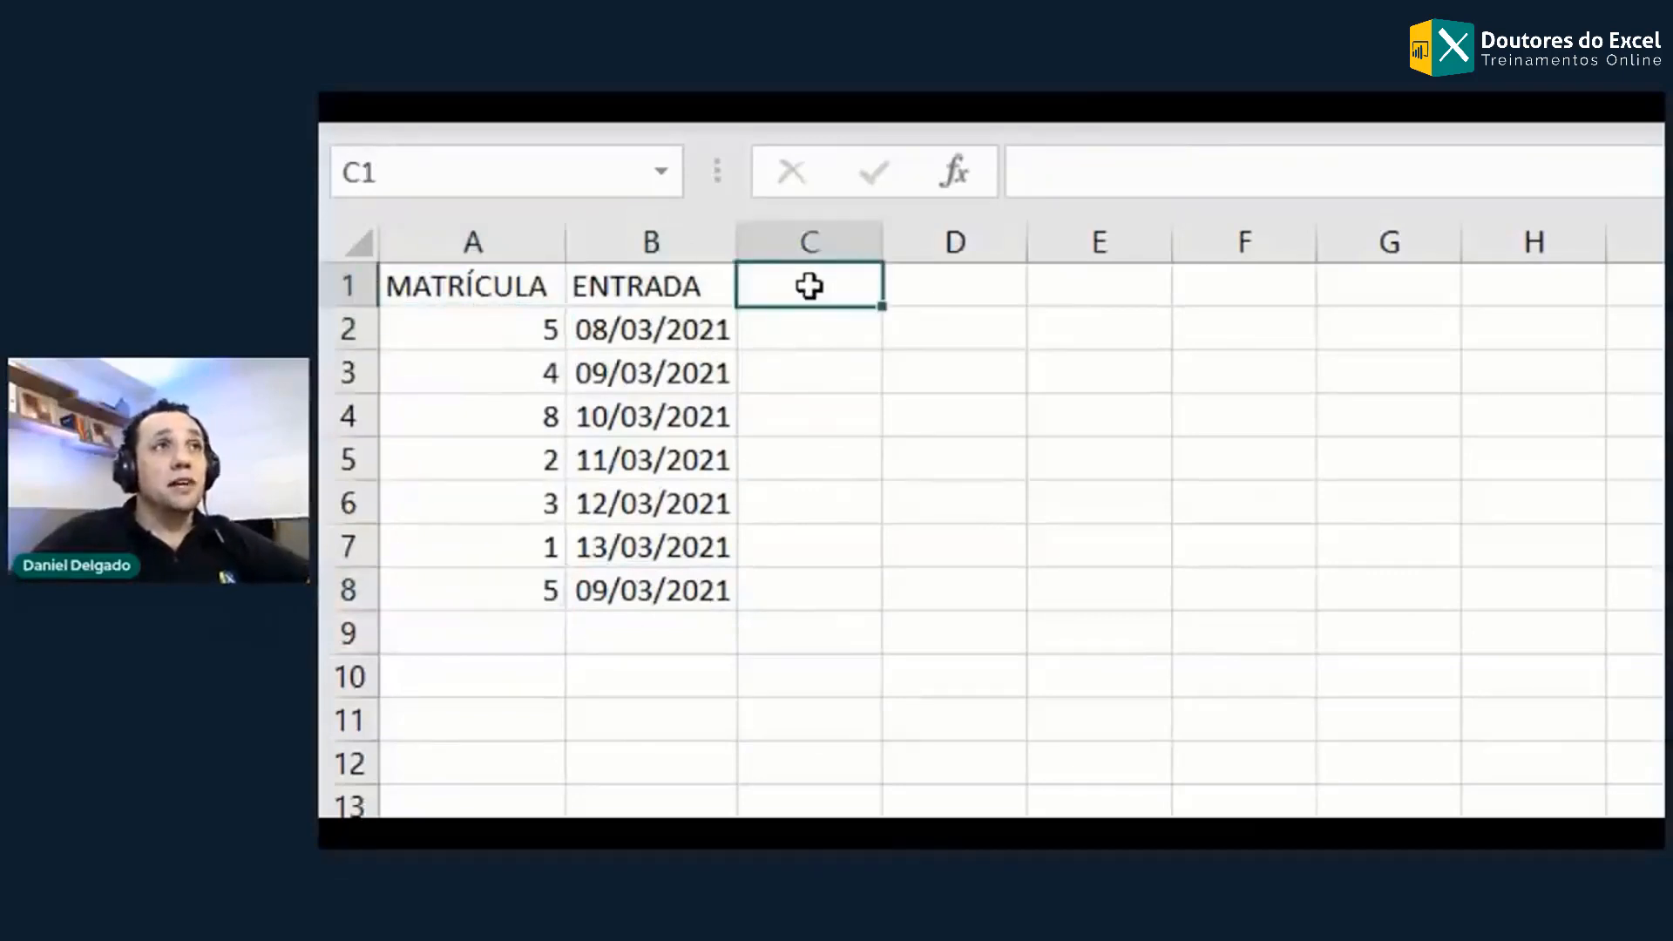
text(NOME)
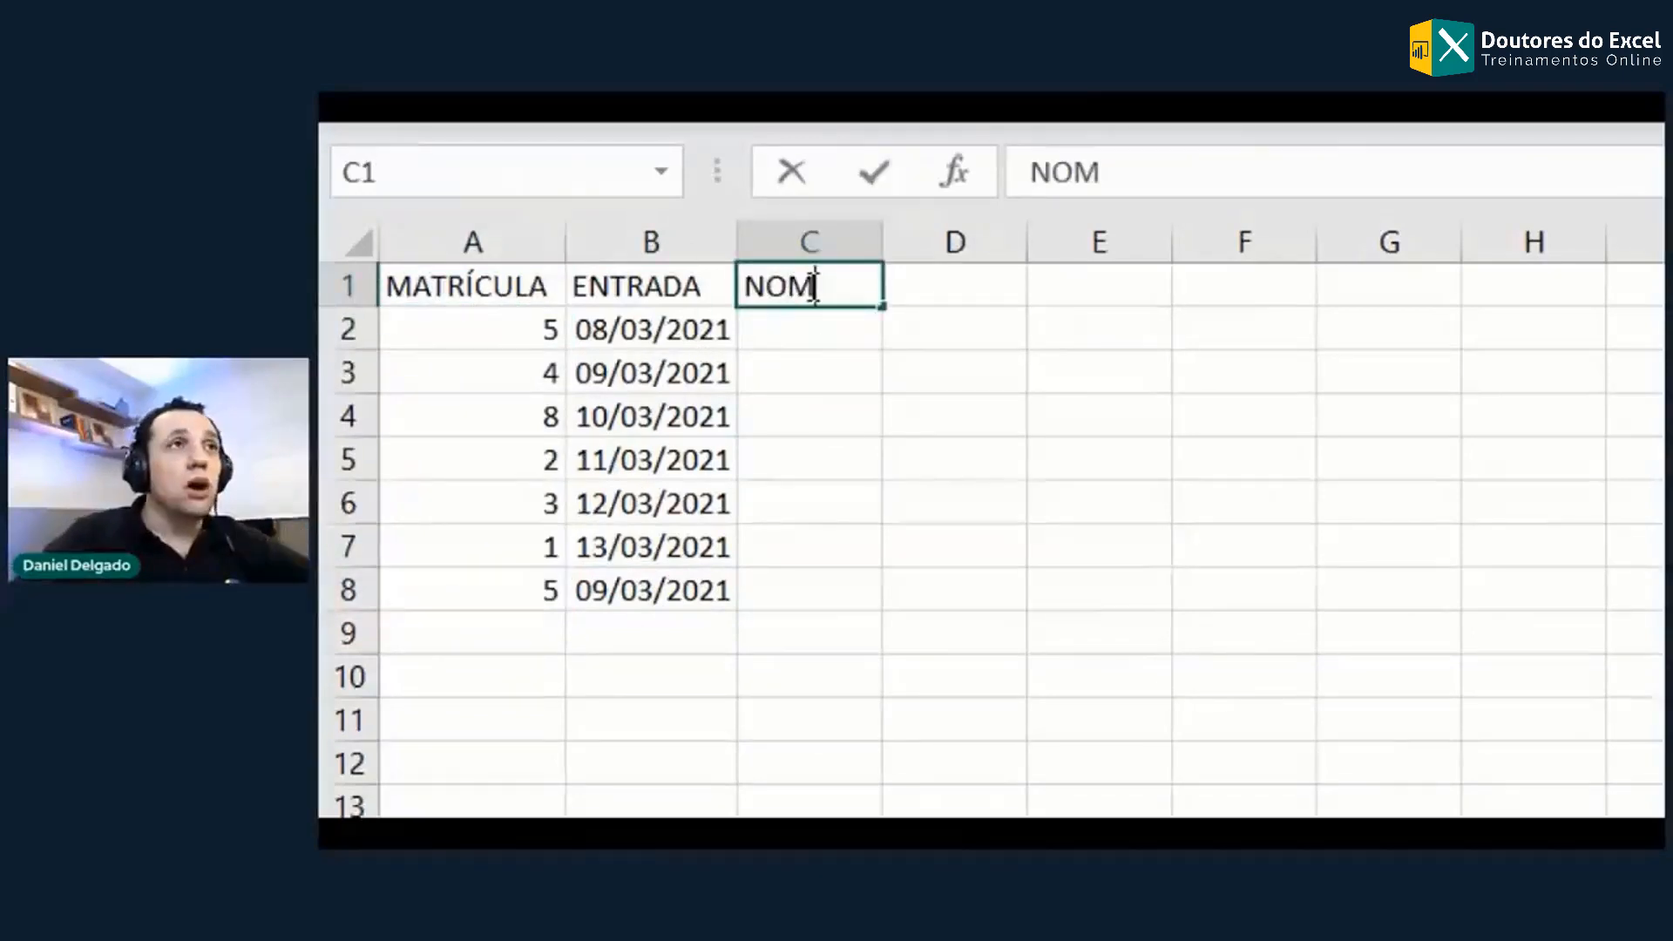
key(Return)
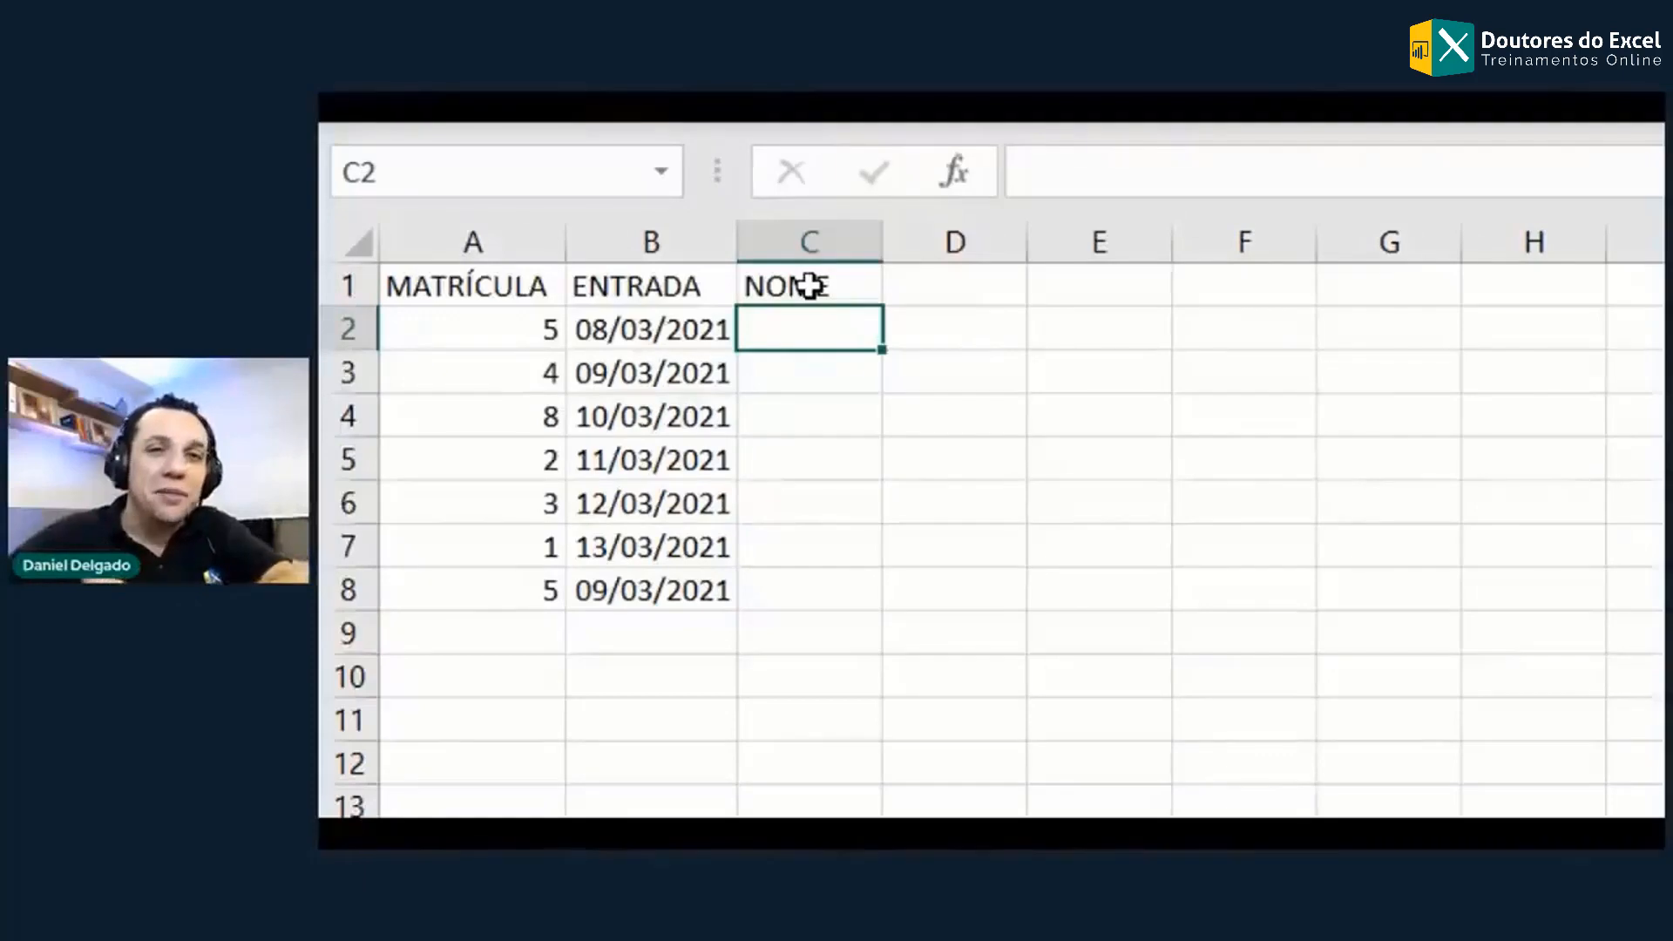
Step: Start a second table with the headers MATRÍCULA in G1 and NOME in H1, and fit column G to its header
key(Up)
key(Right)
key(Right)
key(Right)
key(Right)
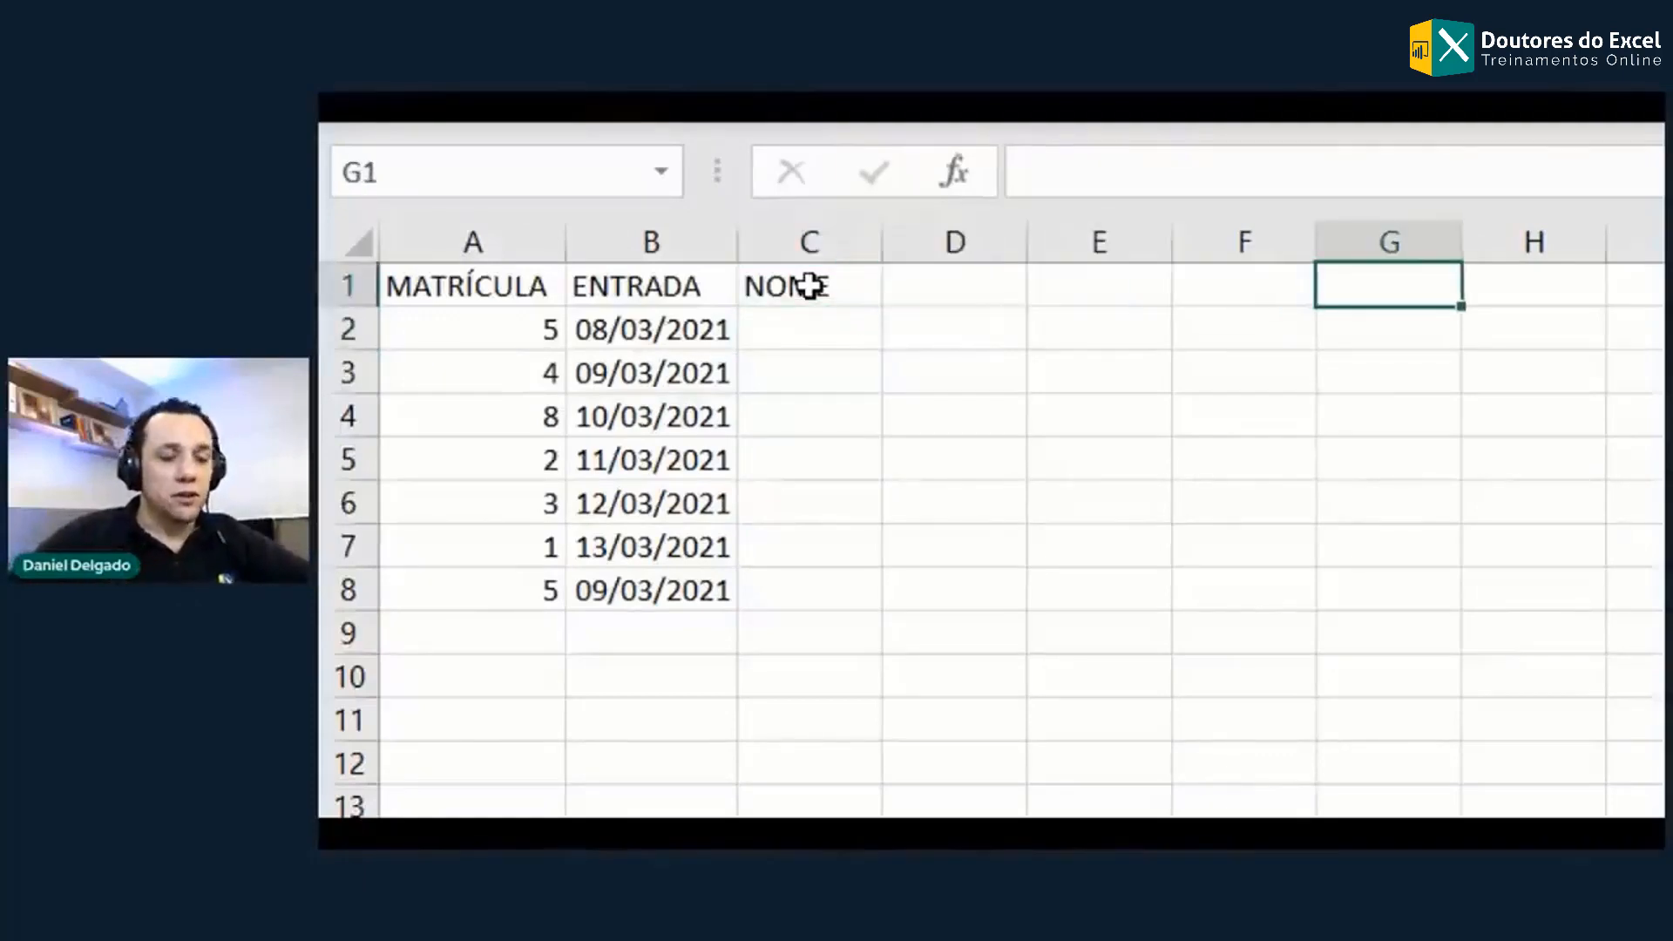
text(N)
key(BackSpace)
text(MATRÍCULA)
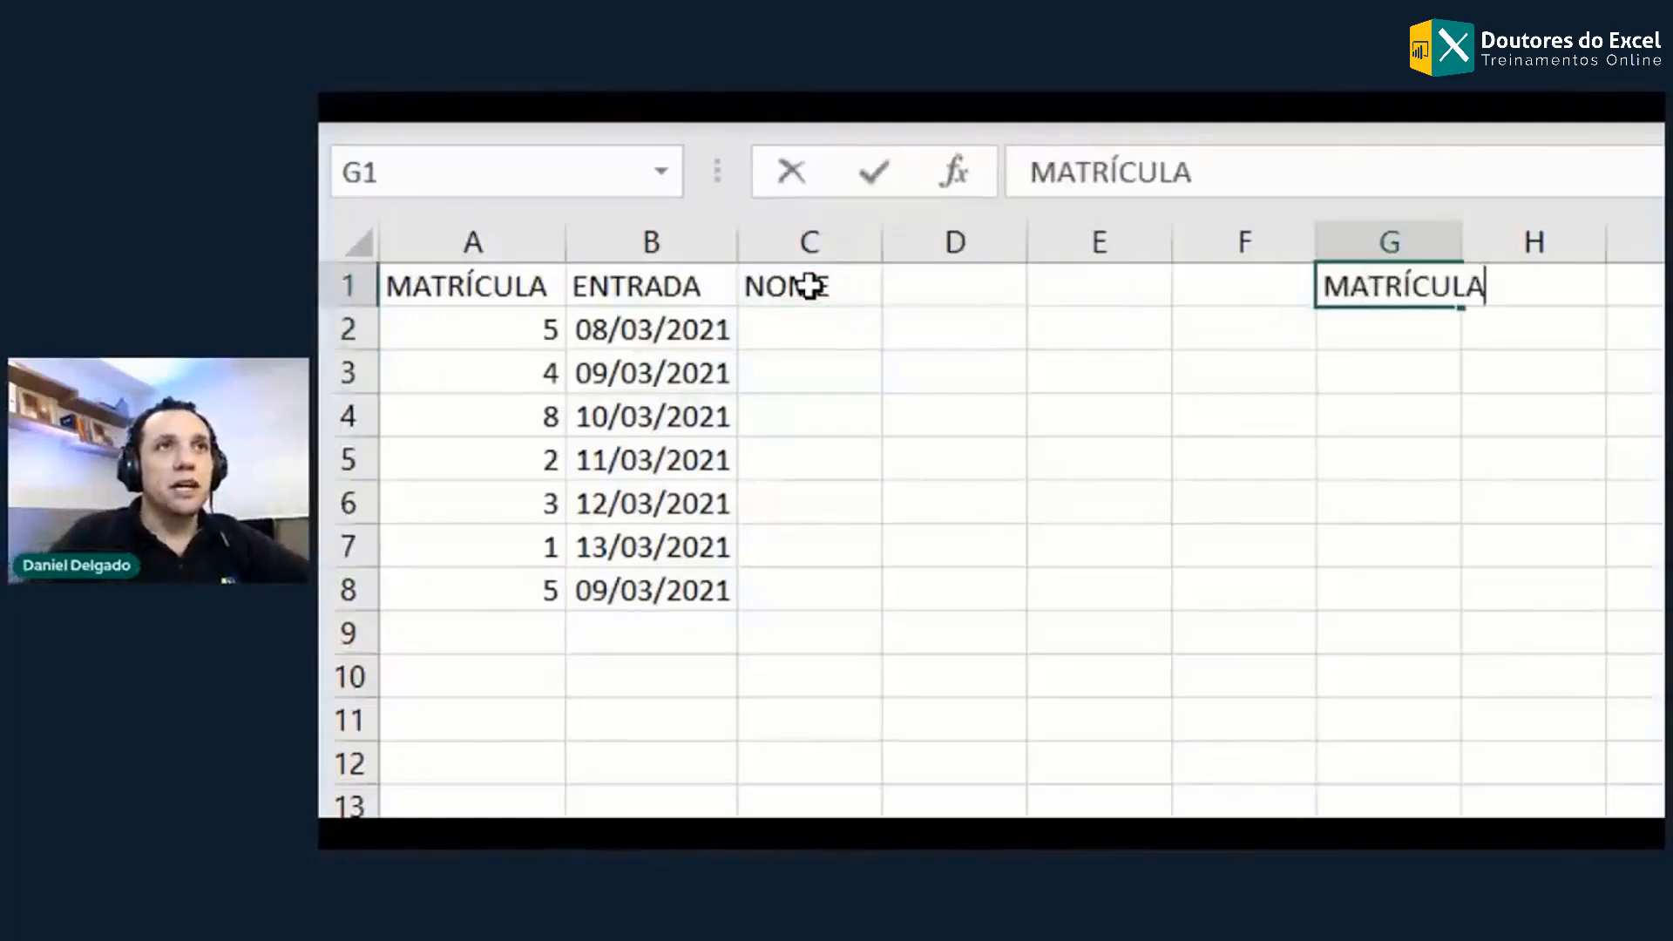
key(Tab)
text(NOME)
key(Return)
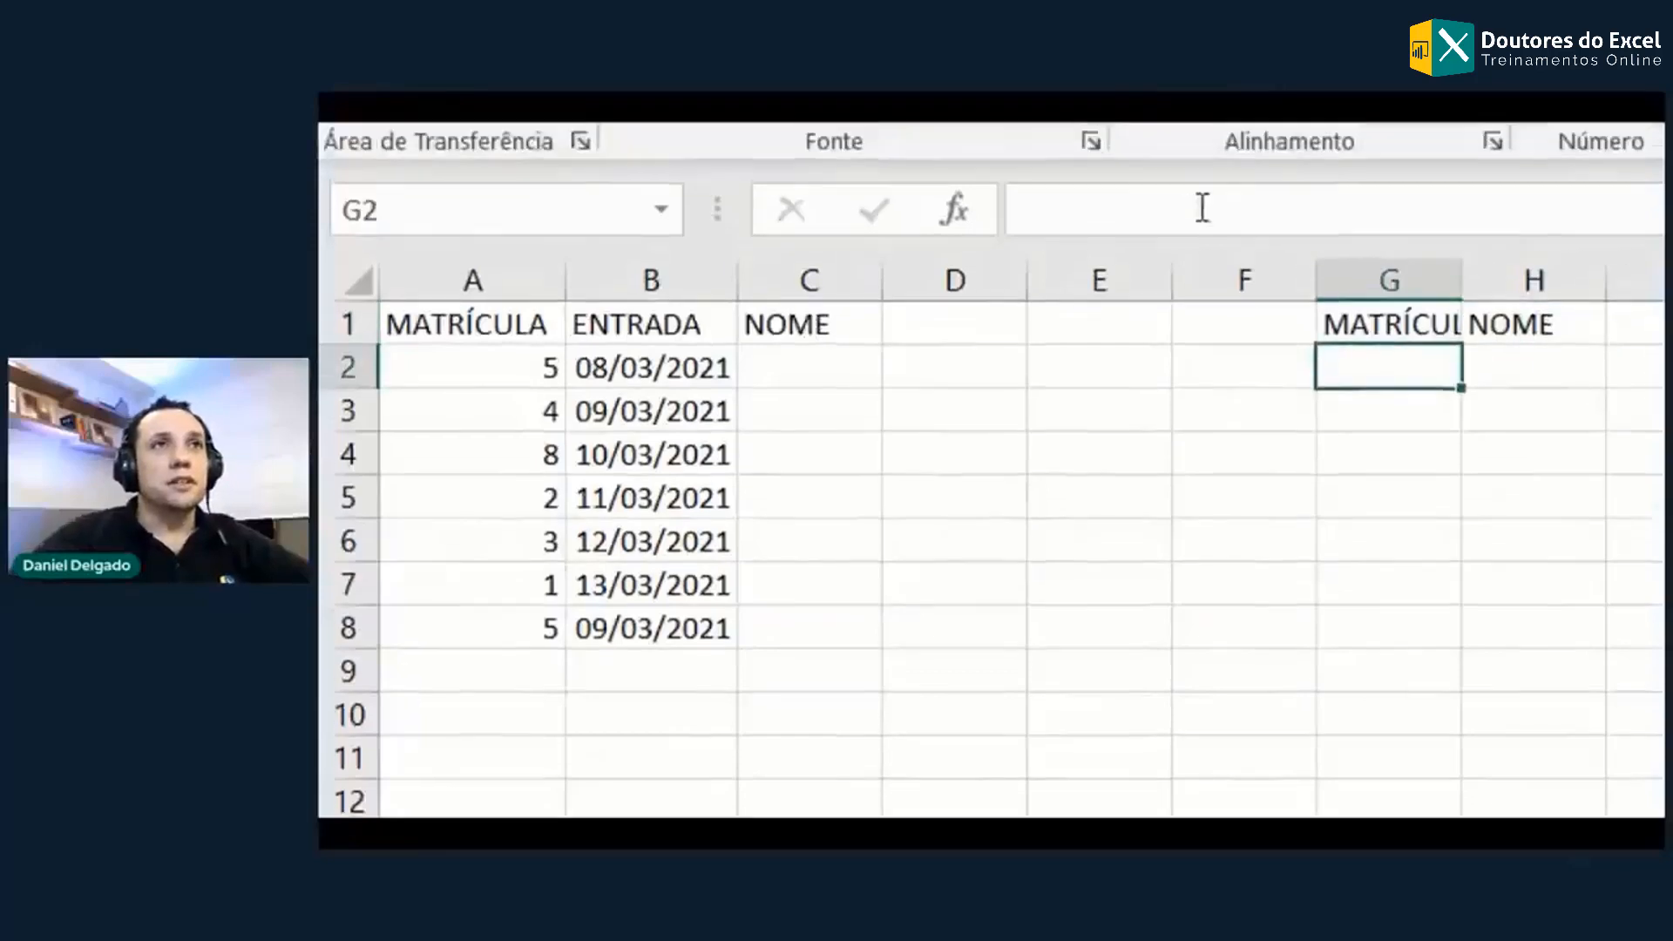
double_click(1452, 292)
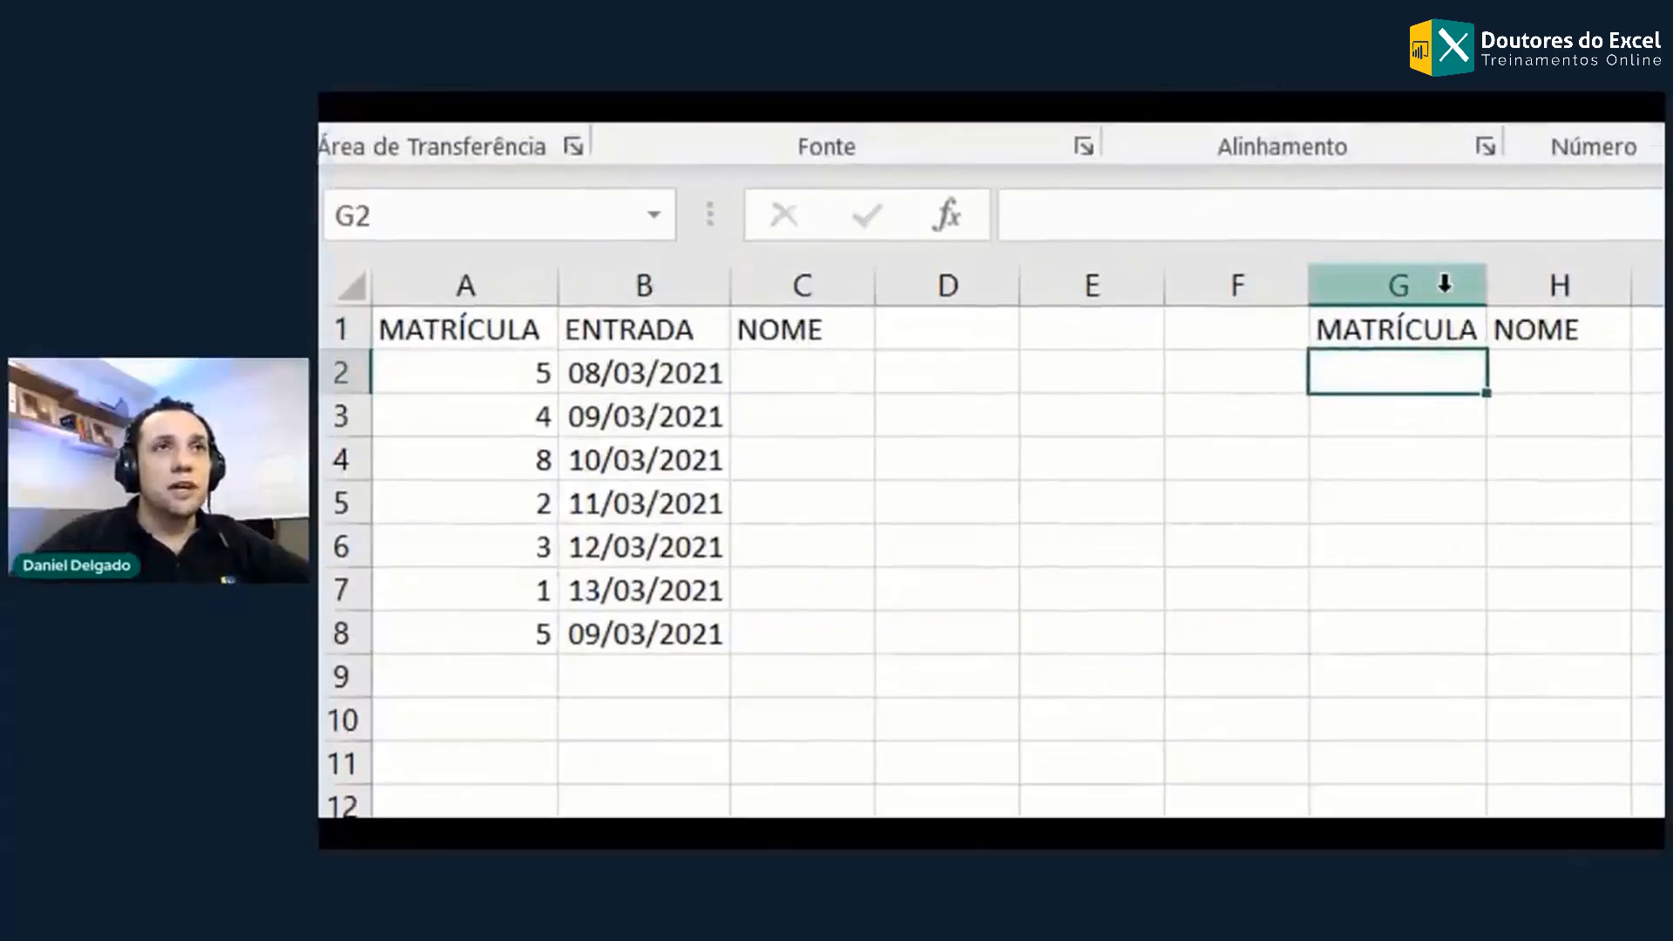
Step: Enter 1, 2 and 3 in G2:G4 under the second table's MATRÍCULA header
text(1)
key(Return)
text(2)
key(Return)
text(3)
key(Return)
Step: Extend the second table's MATRÍCULA series down to 10 in G11, and refill it from the first two numbers
key(Up)
key(Up)
key(Up)
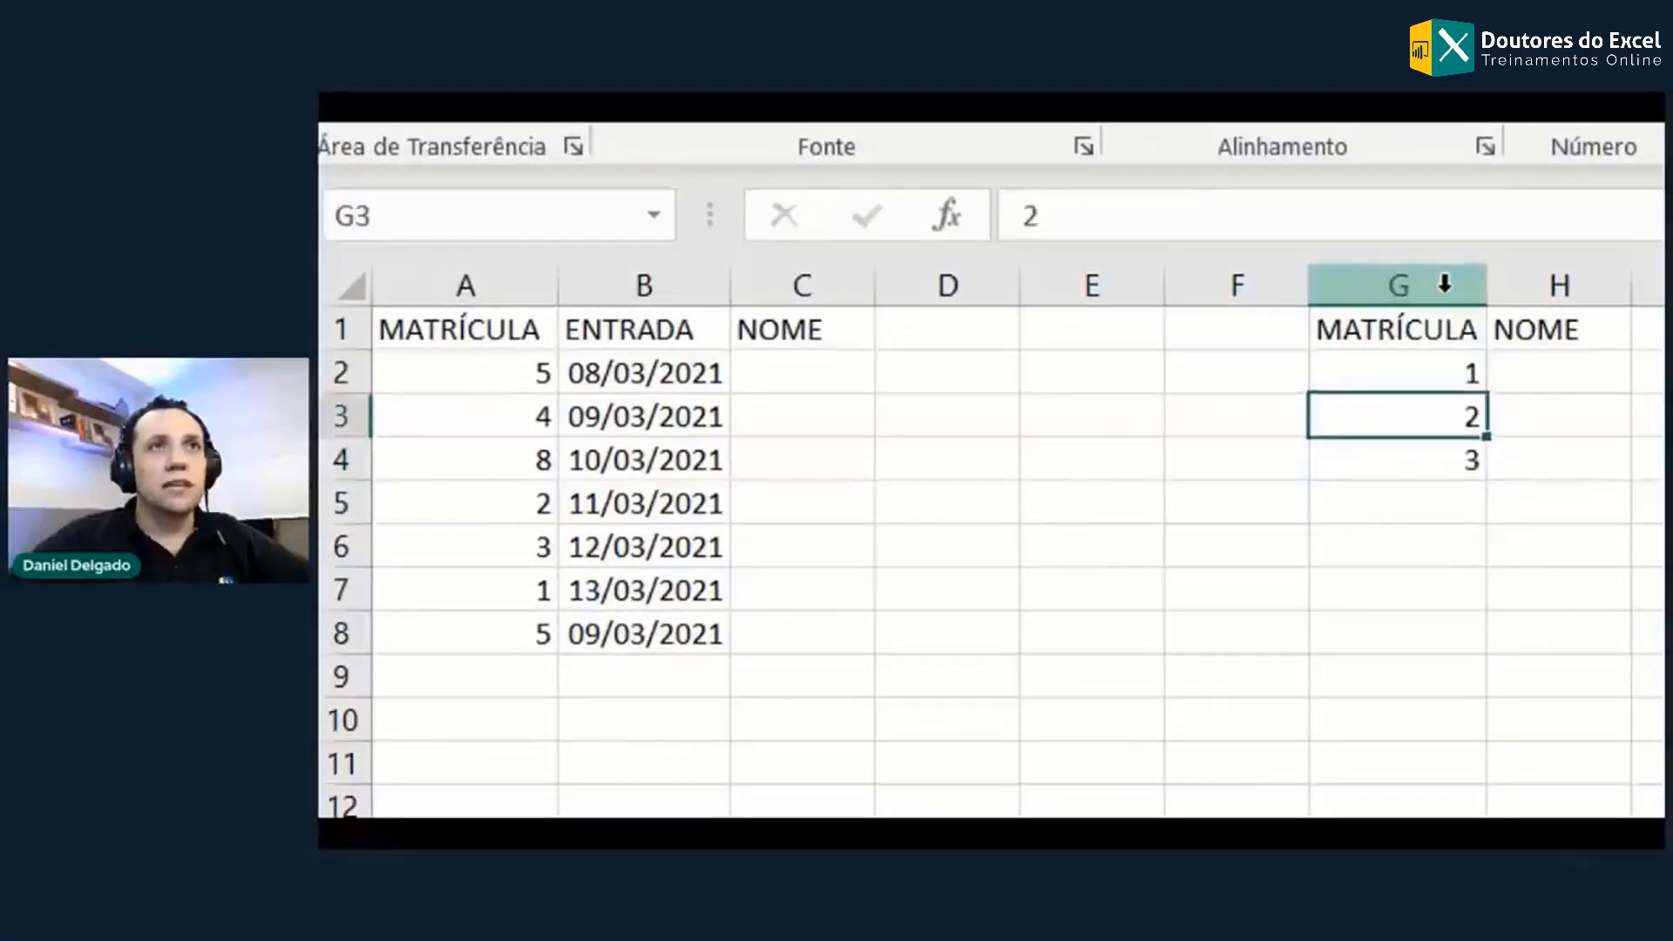
key(shift+Down)
key(shift+Down)
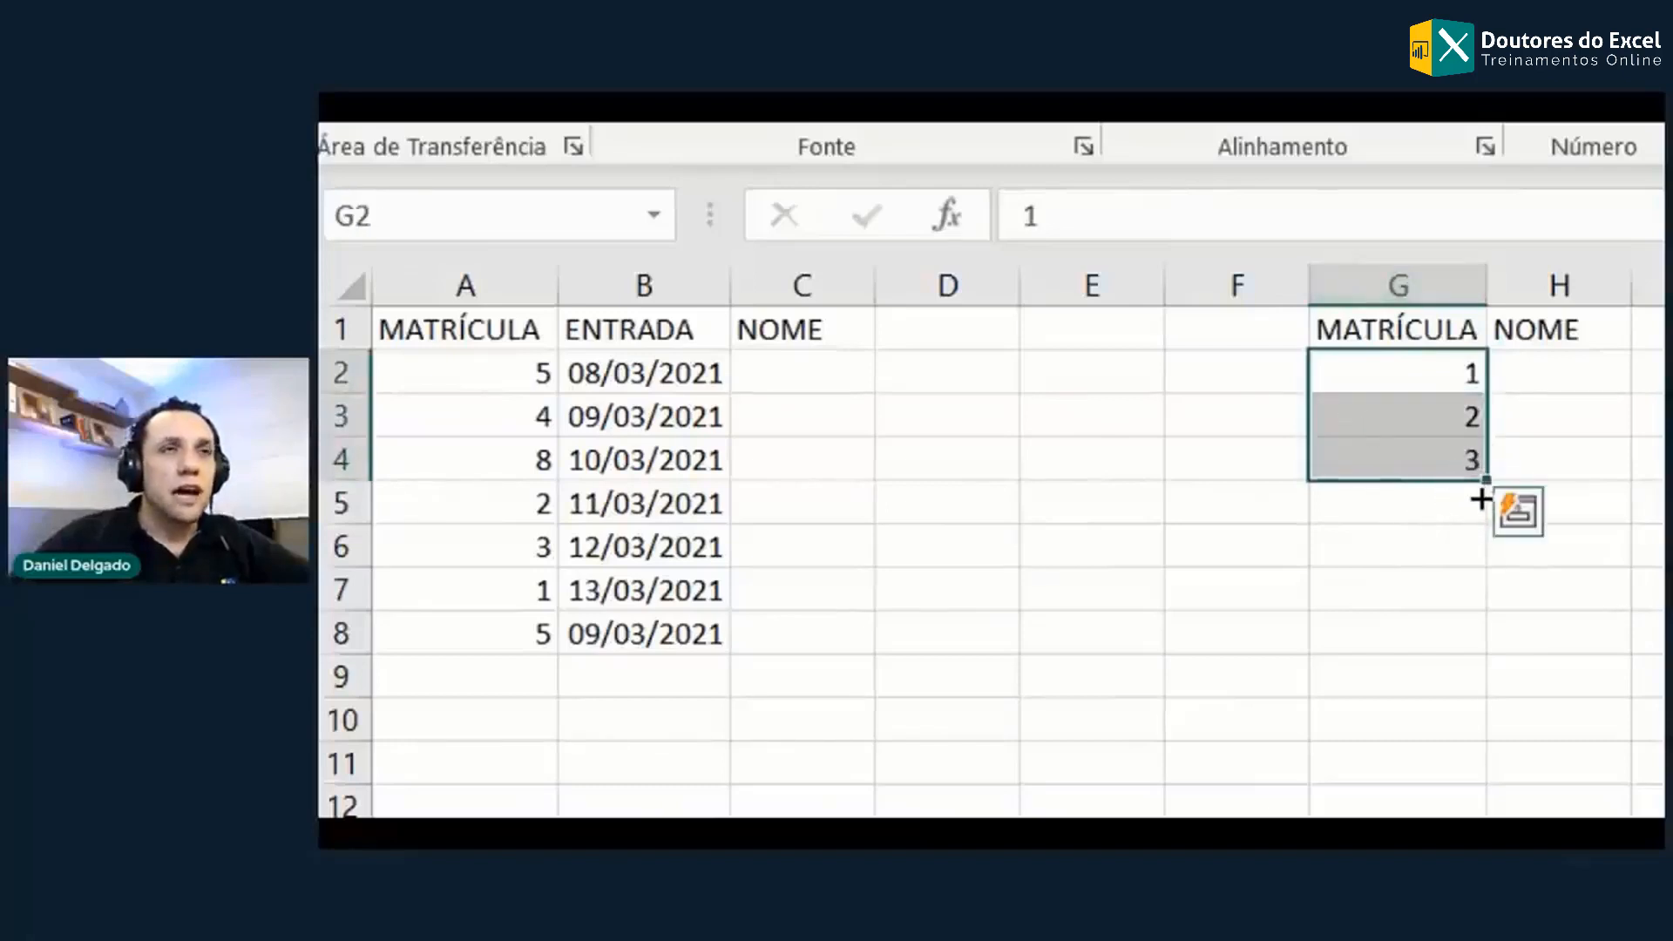
drag(1484, 484, 1453, 768)
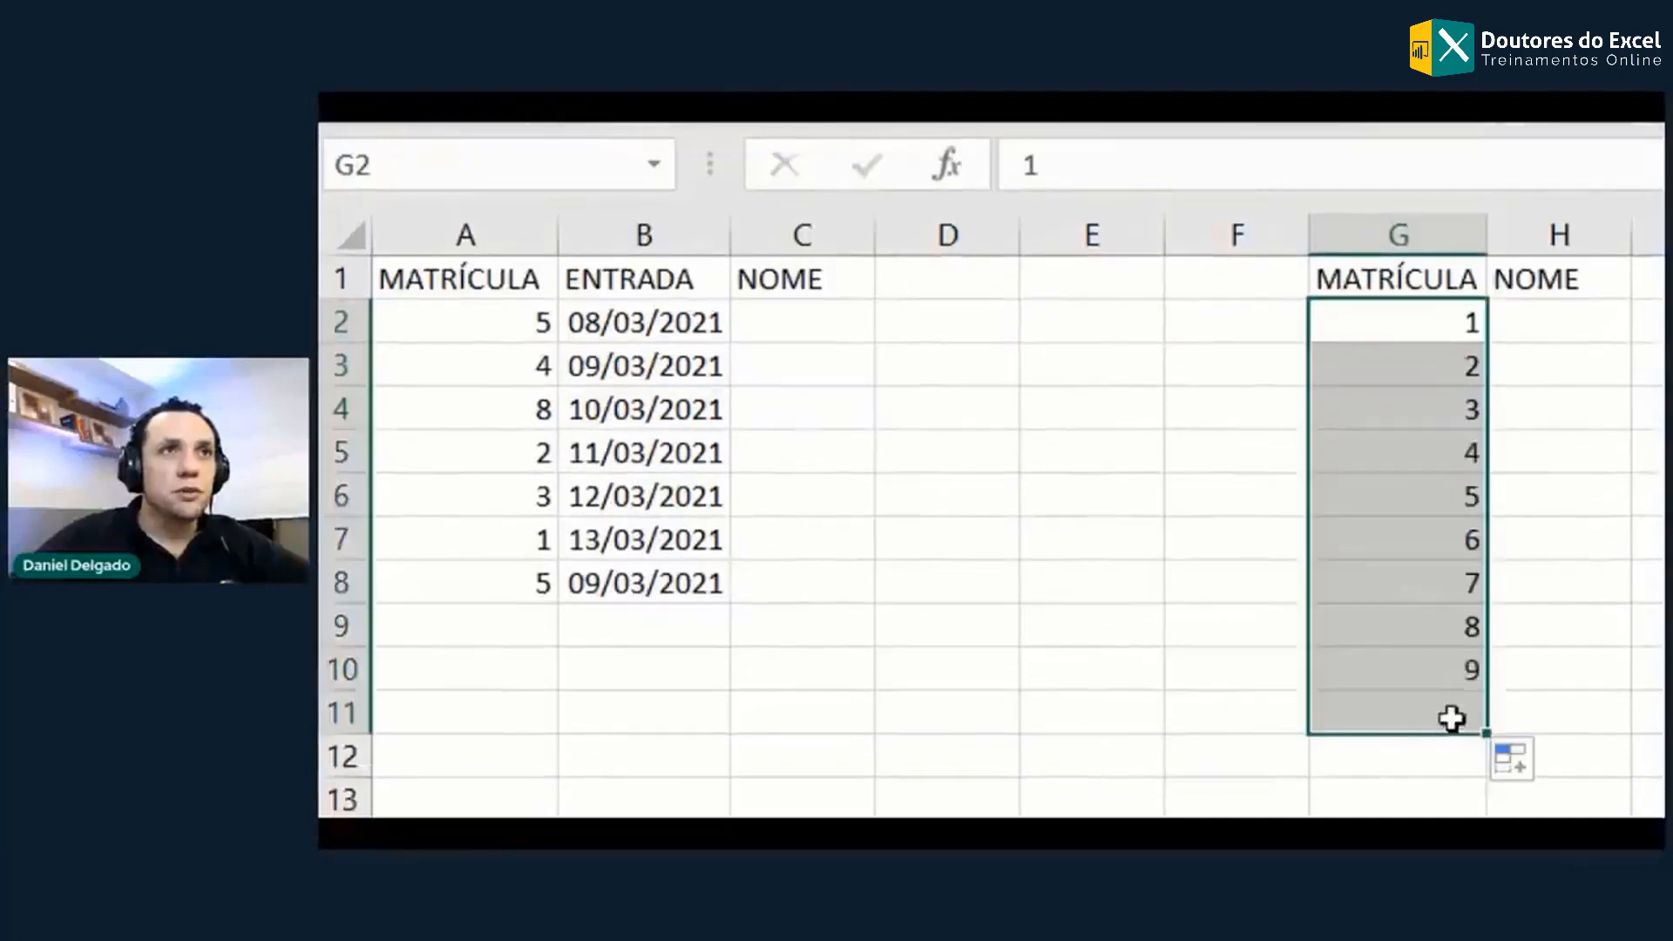
drag(1451, 312, 1449, 358)
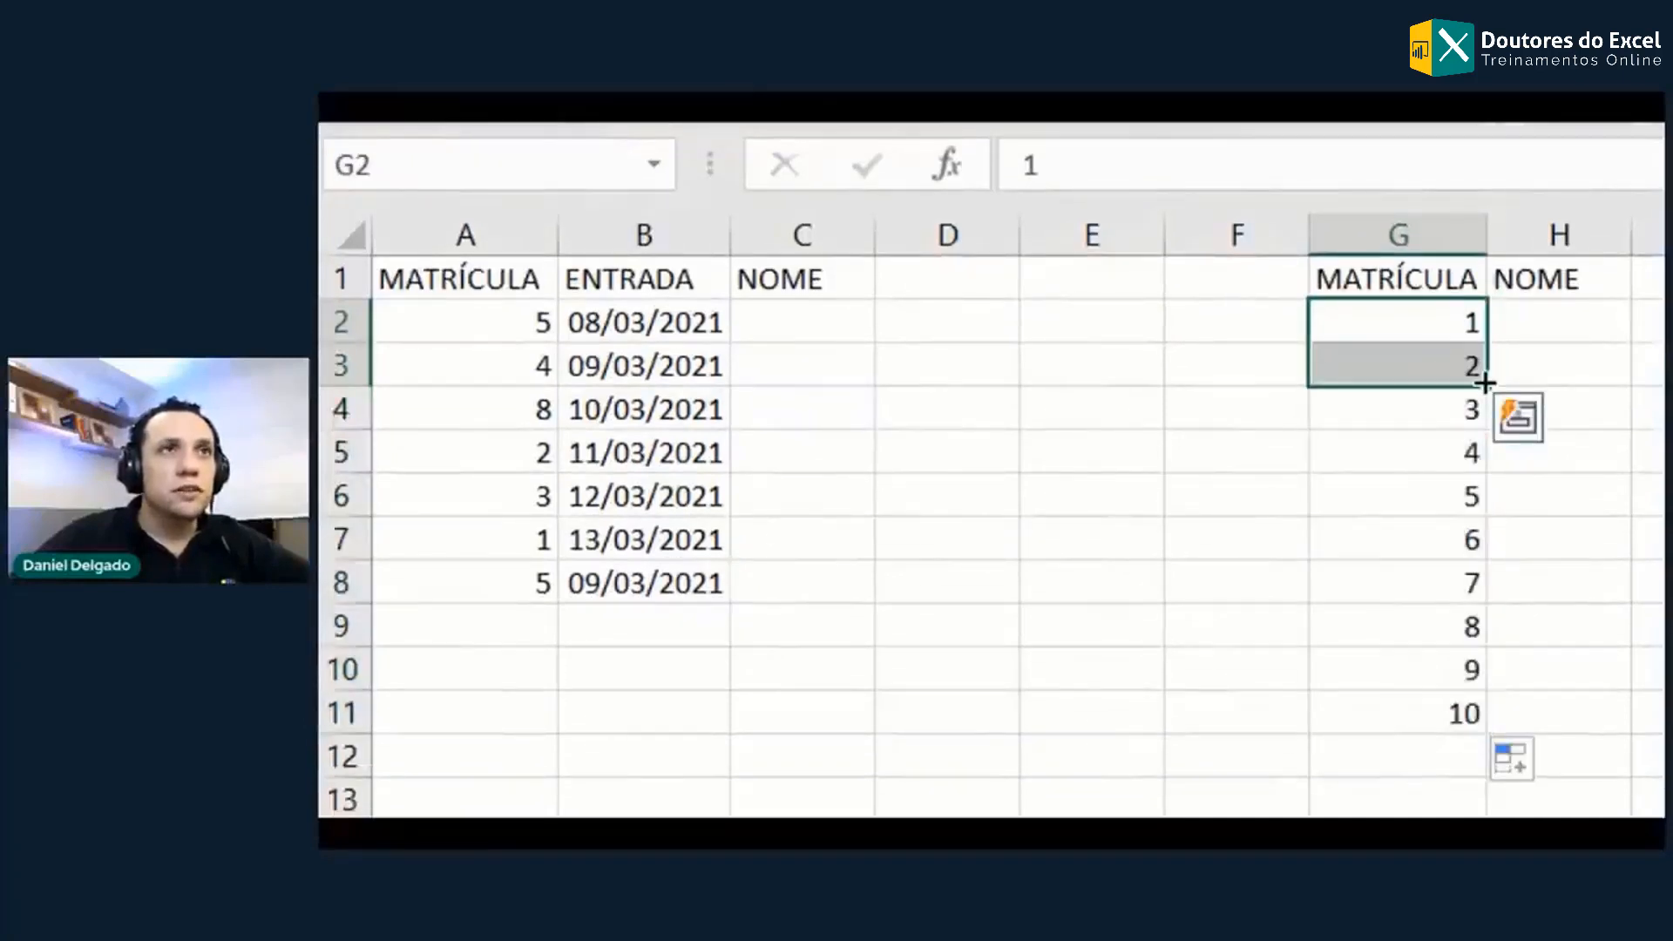
key(ctrl)
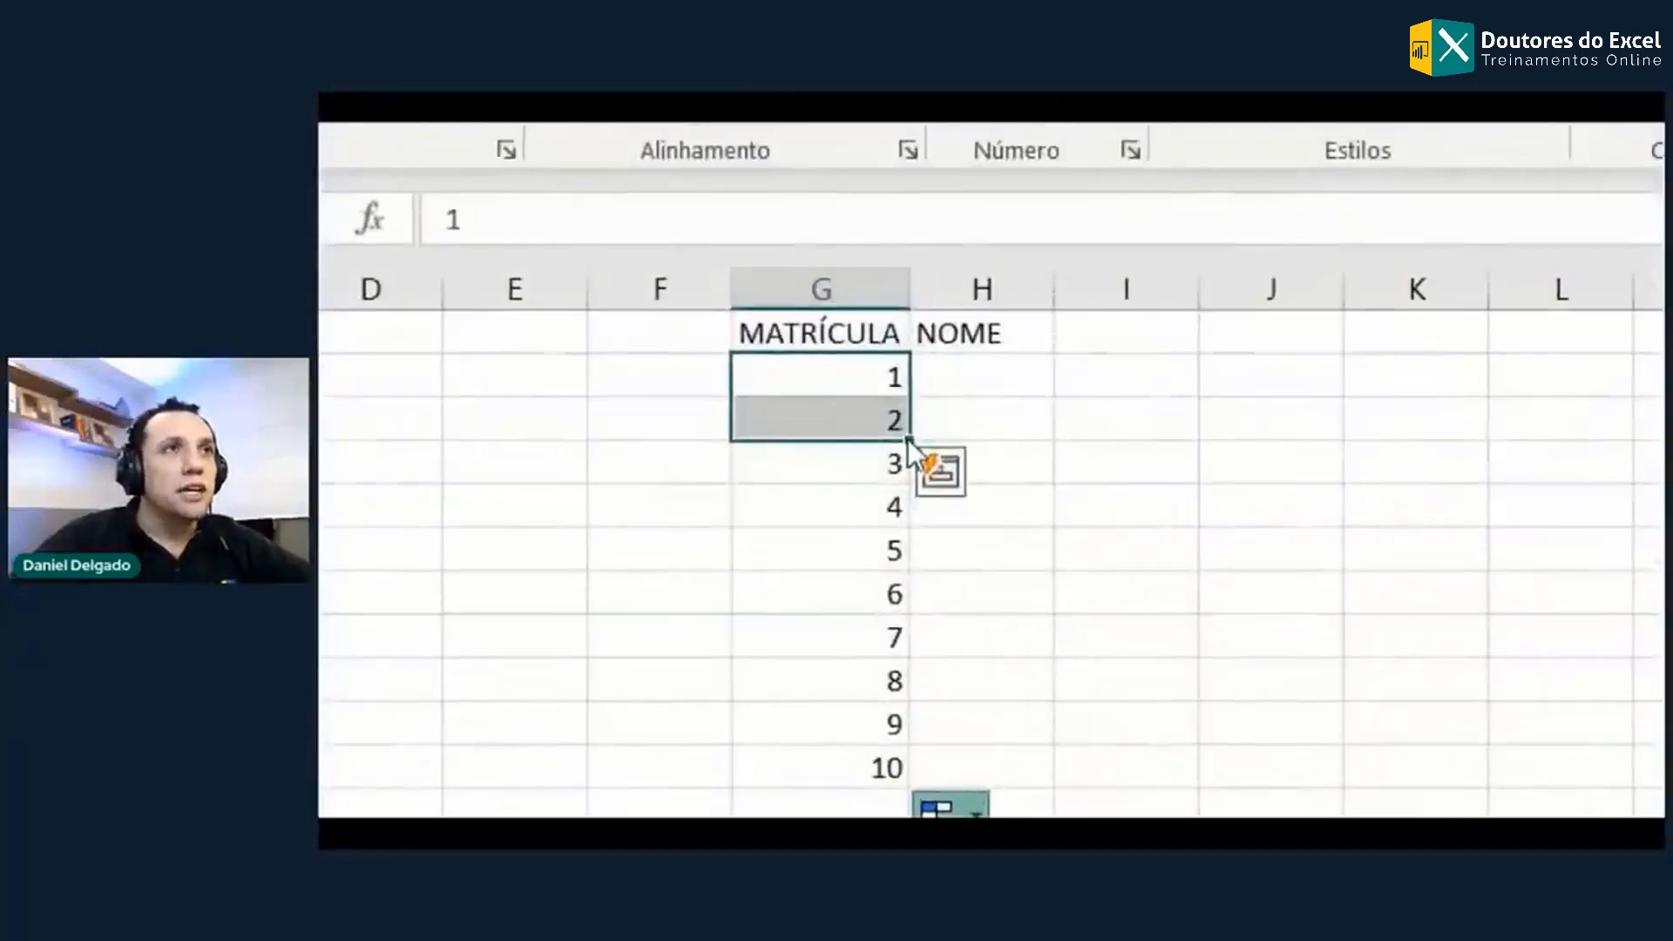
double_click(908, 441)
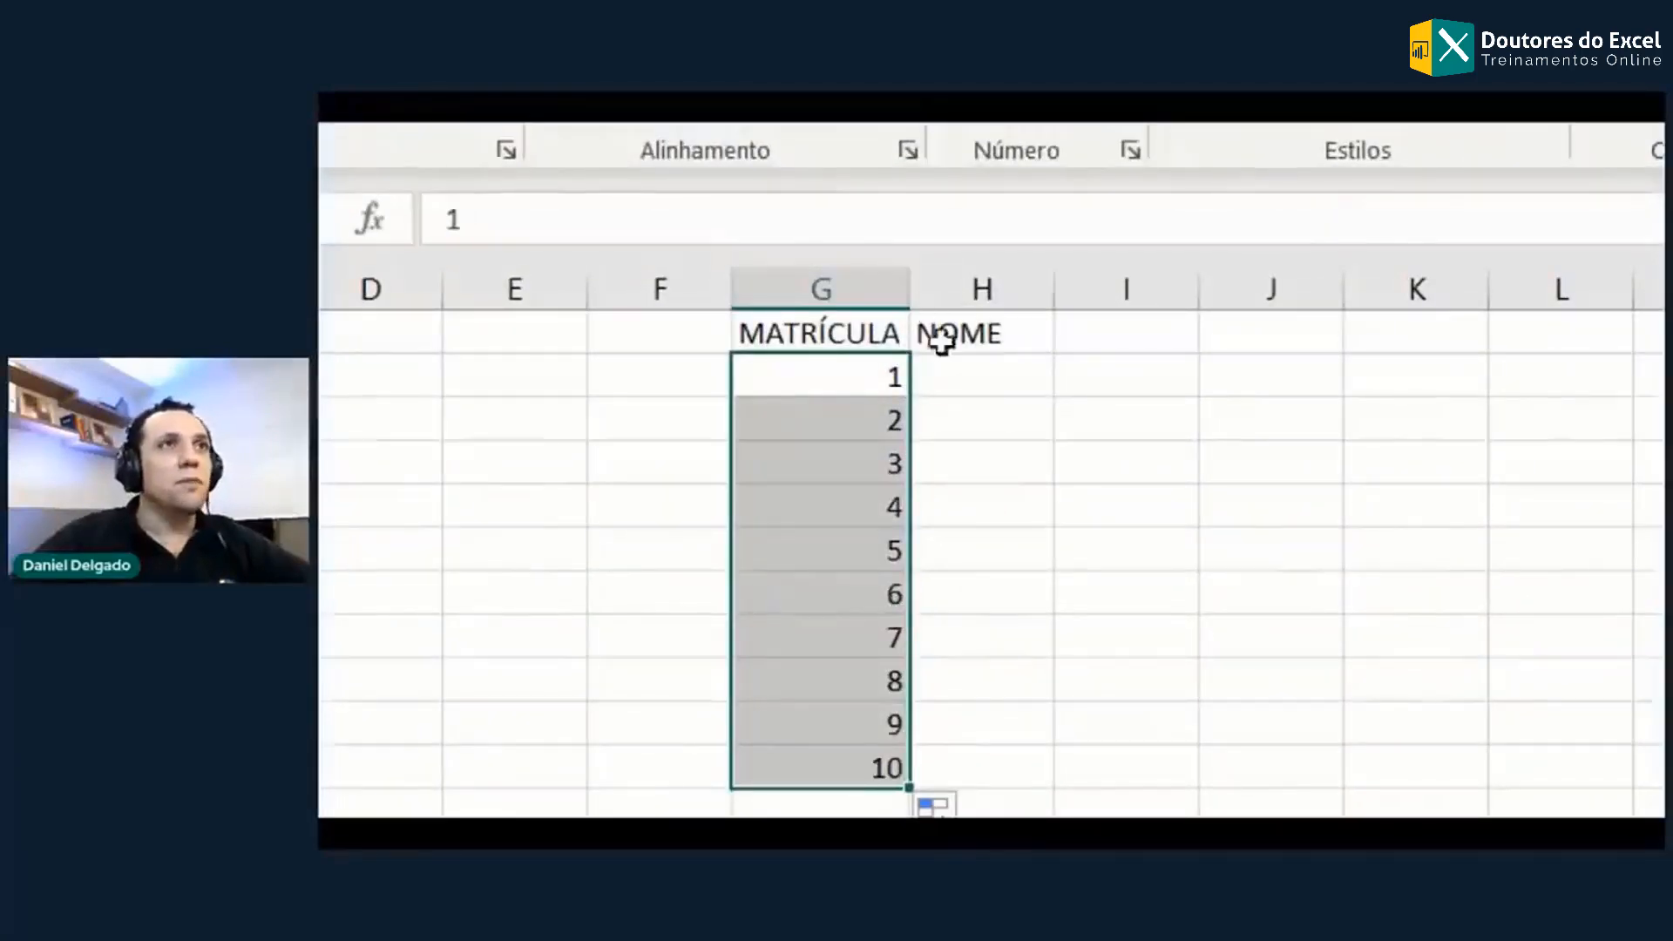
Step: Enter a first name for each of MATRÍCULA 1 to 5 in H2:H6 of the reference table
click(965, 389)
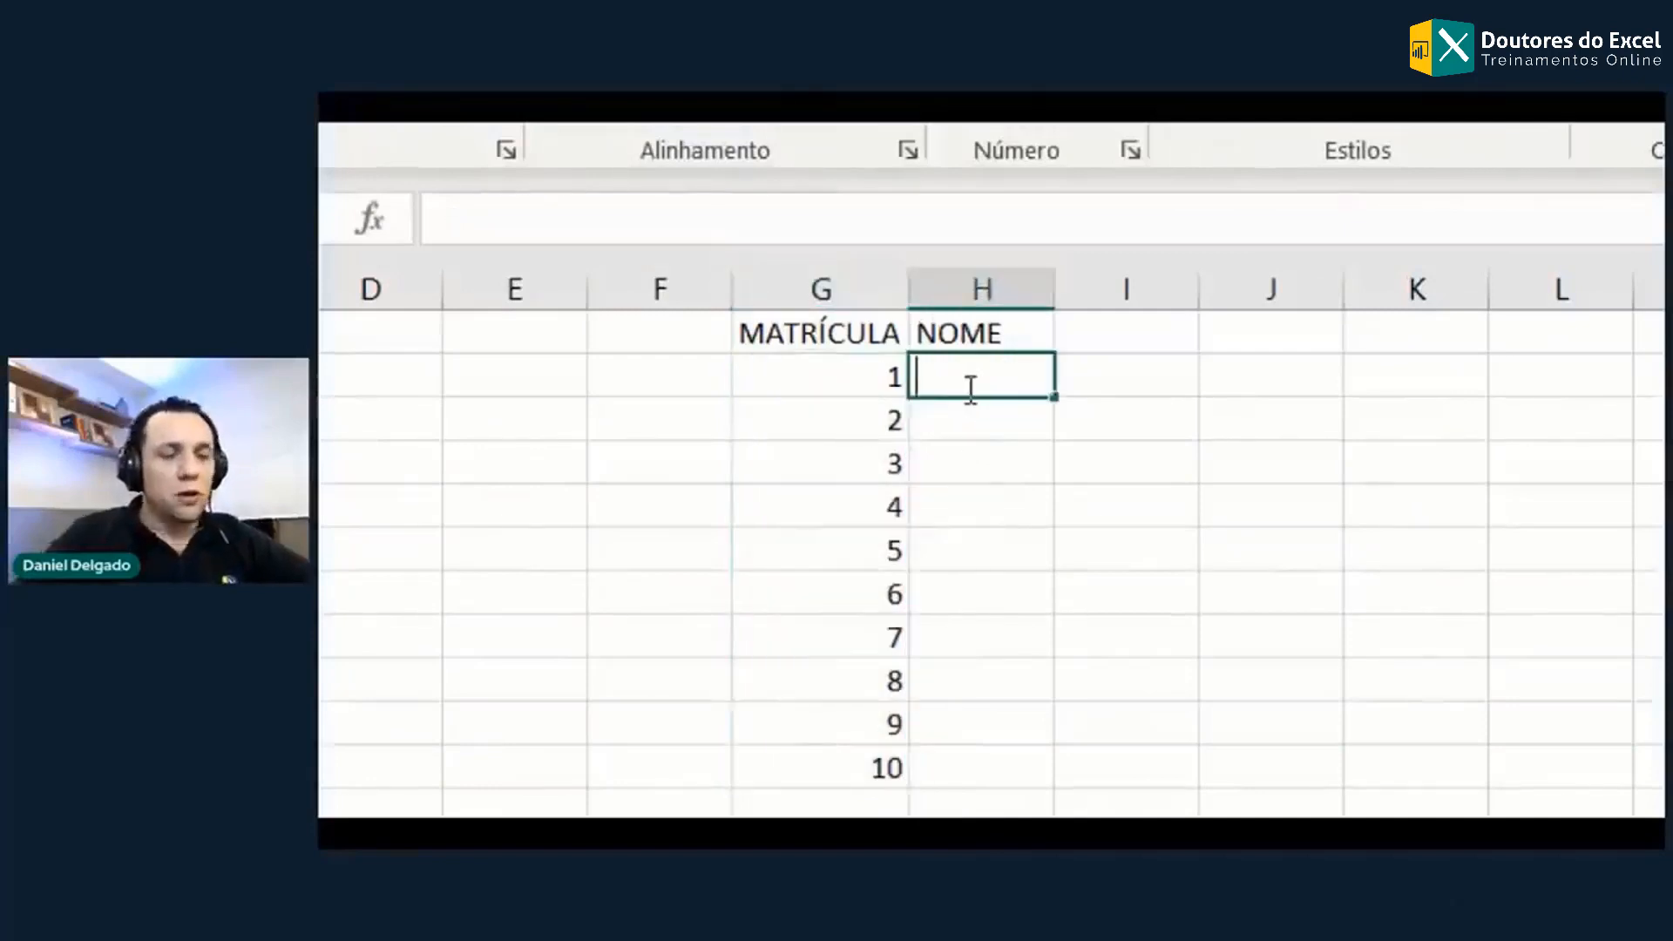
text(DANIEL)
key(Return)
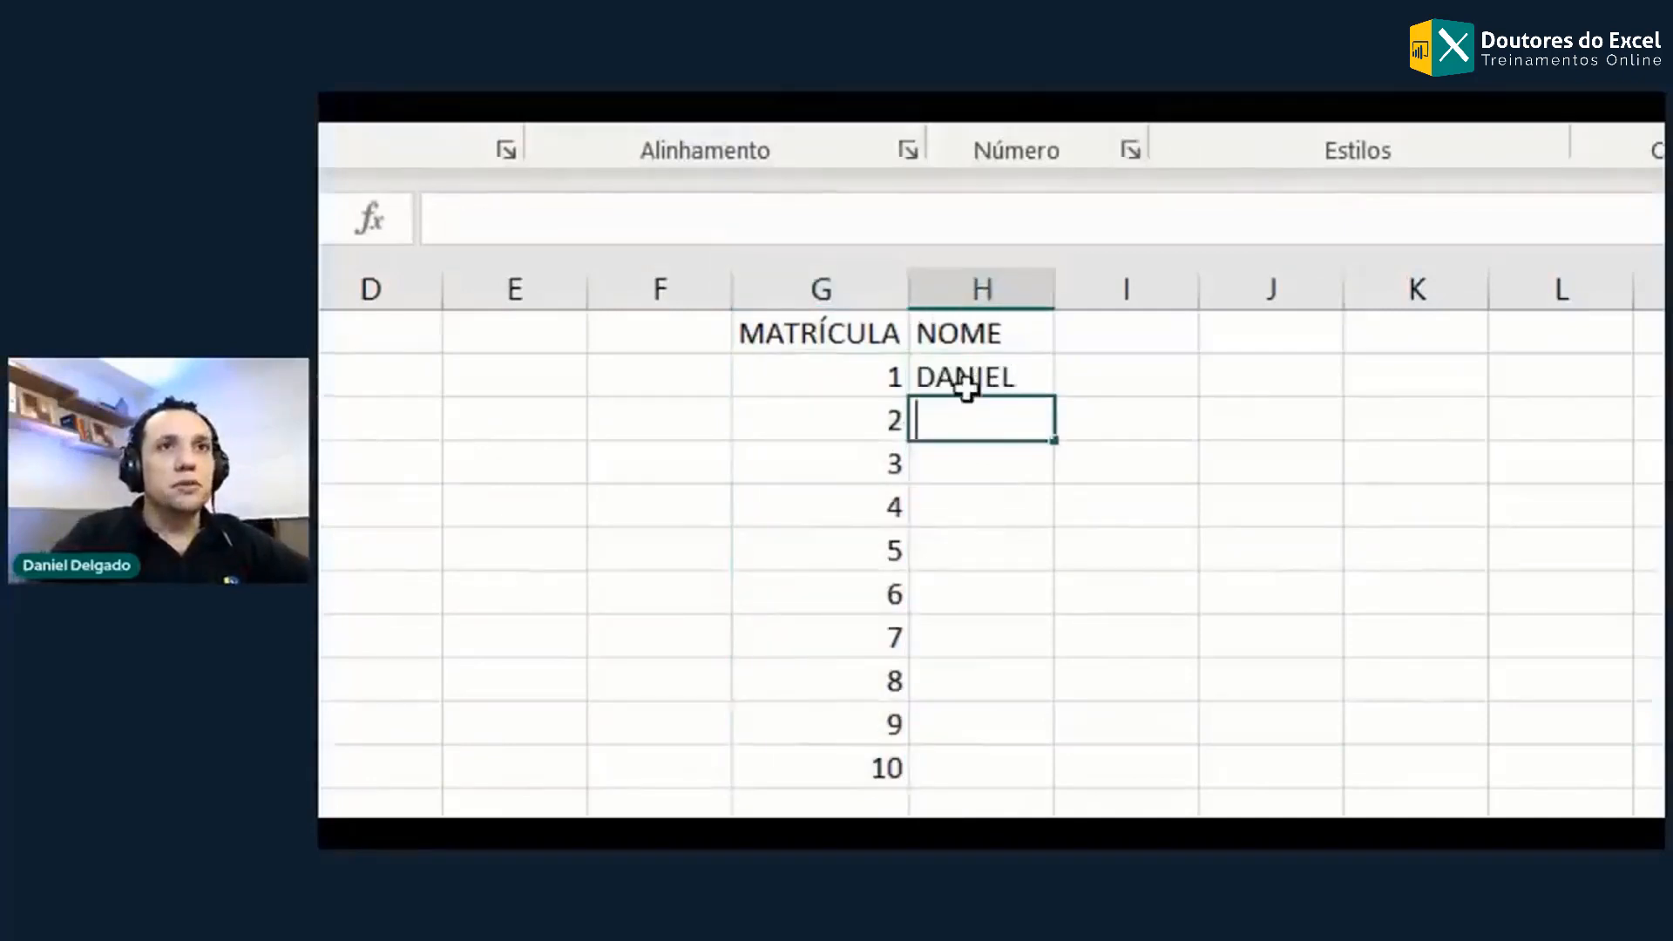
text(ROBERTO)
key(Return)
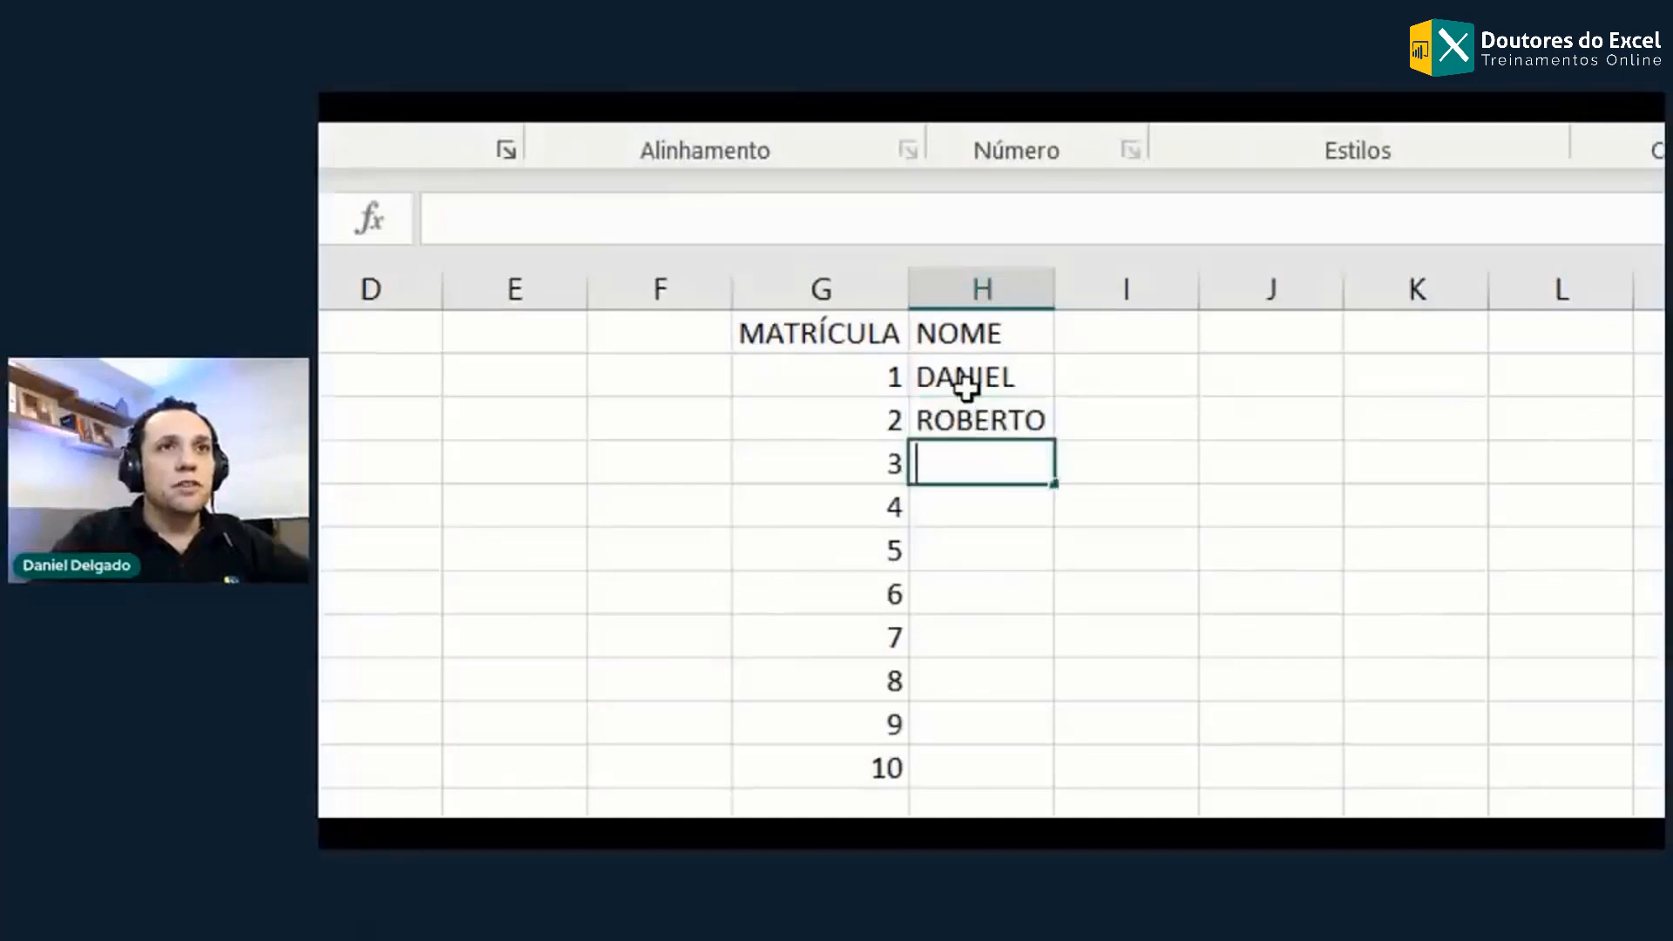
text(MARIANA)
key(Return)
text(SARA)
key(Return)
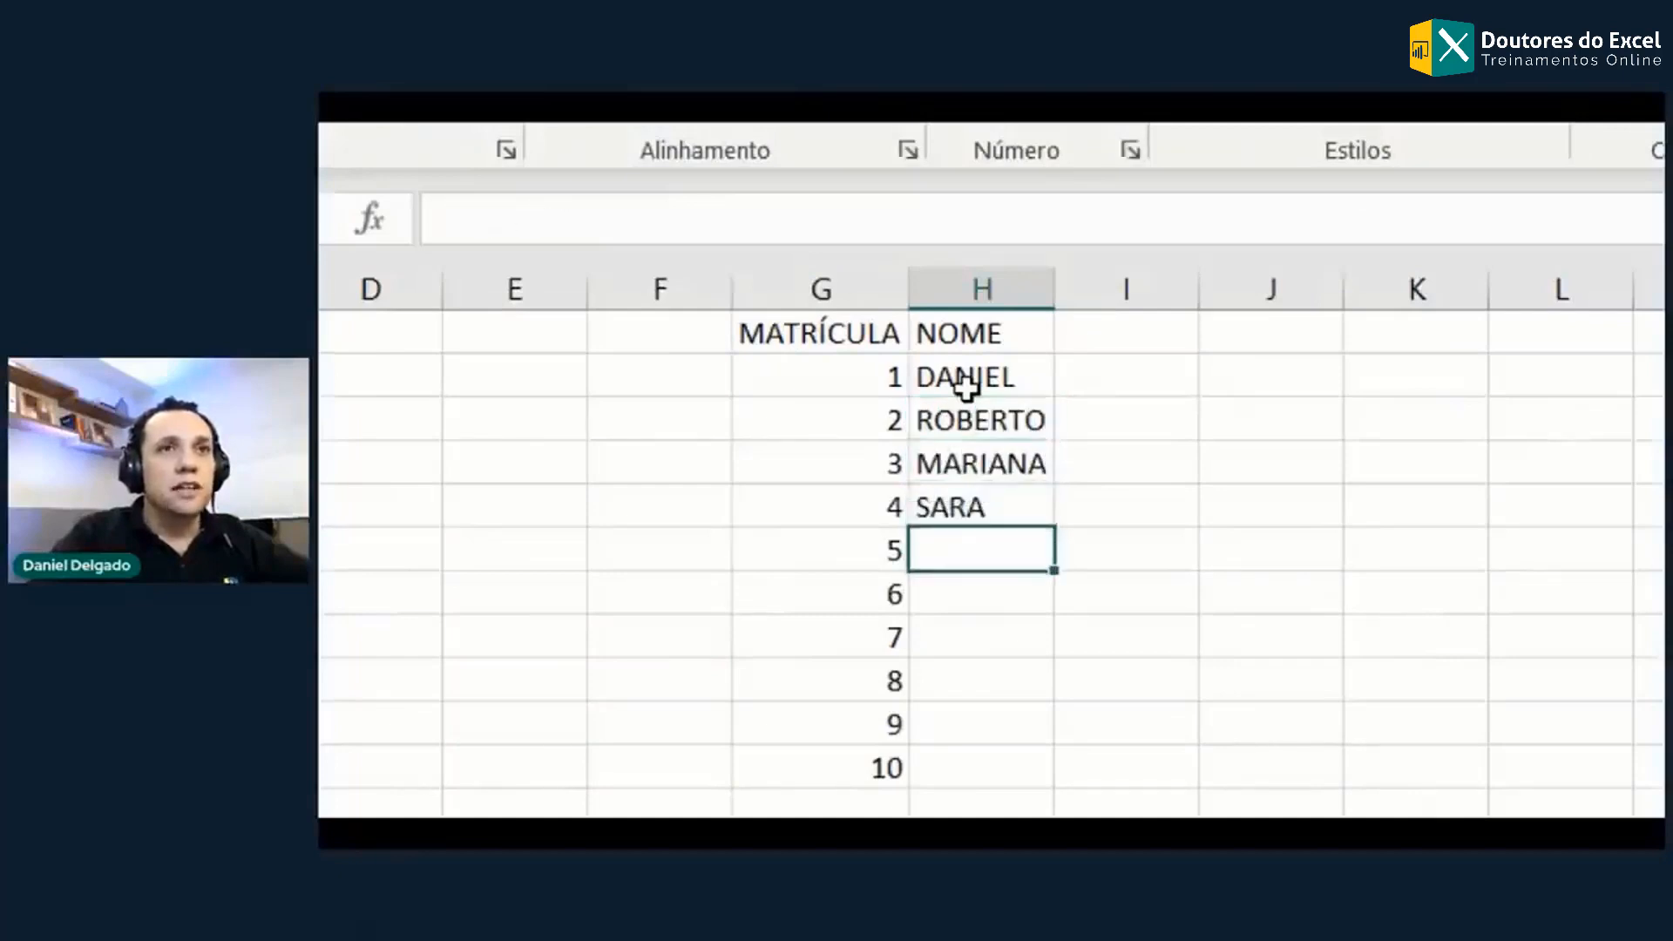
text(DANIELY)
key(Return)
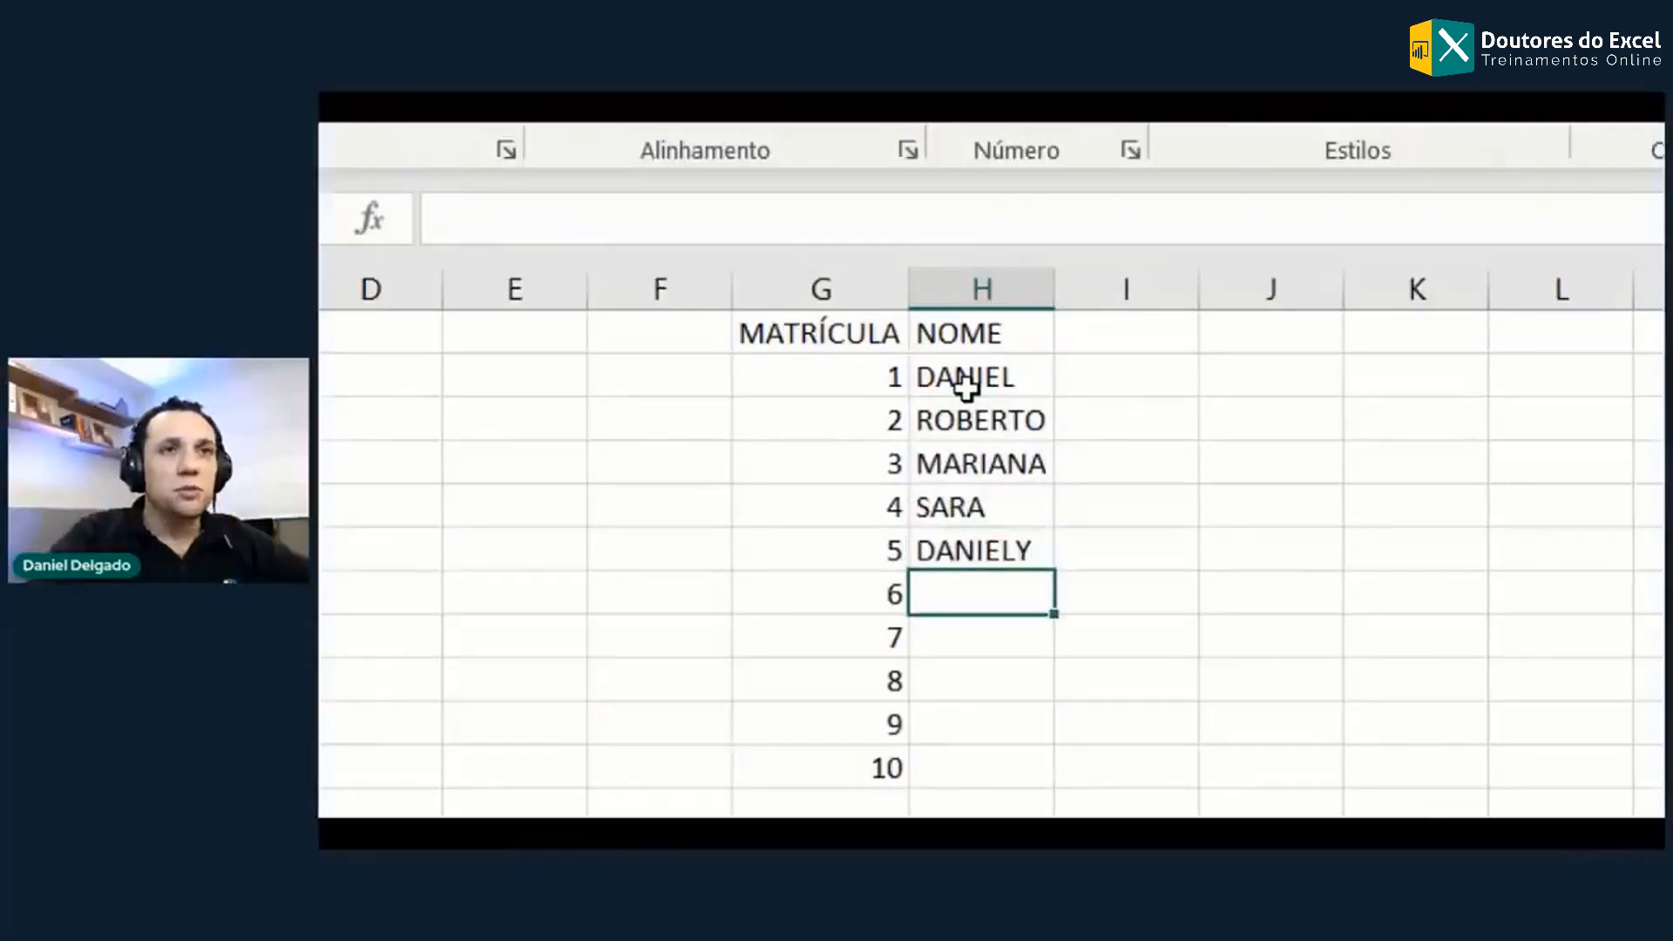
Step: Complete the reference table's NOME column with first names for MATRÍCULA 6 to 10 in H7:H11
text(MATHEUS)
key(Return)
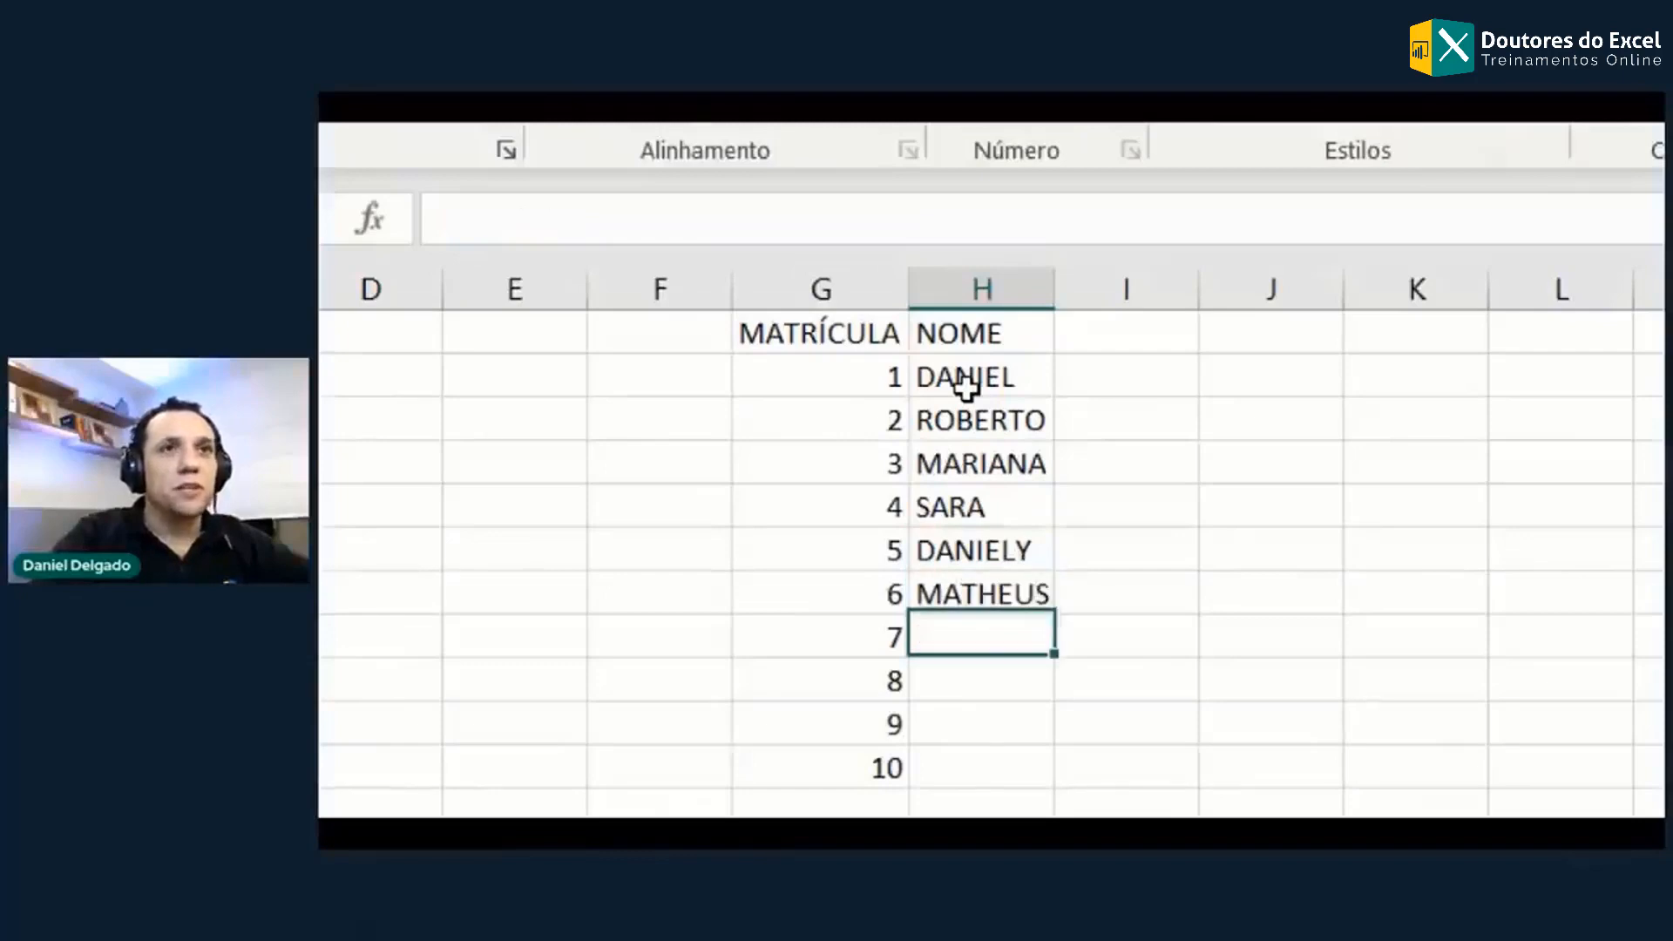
text(SANDRA)
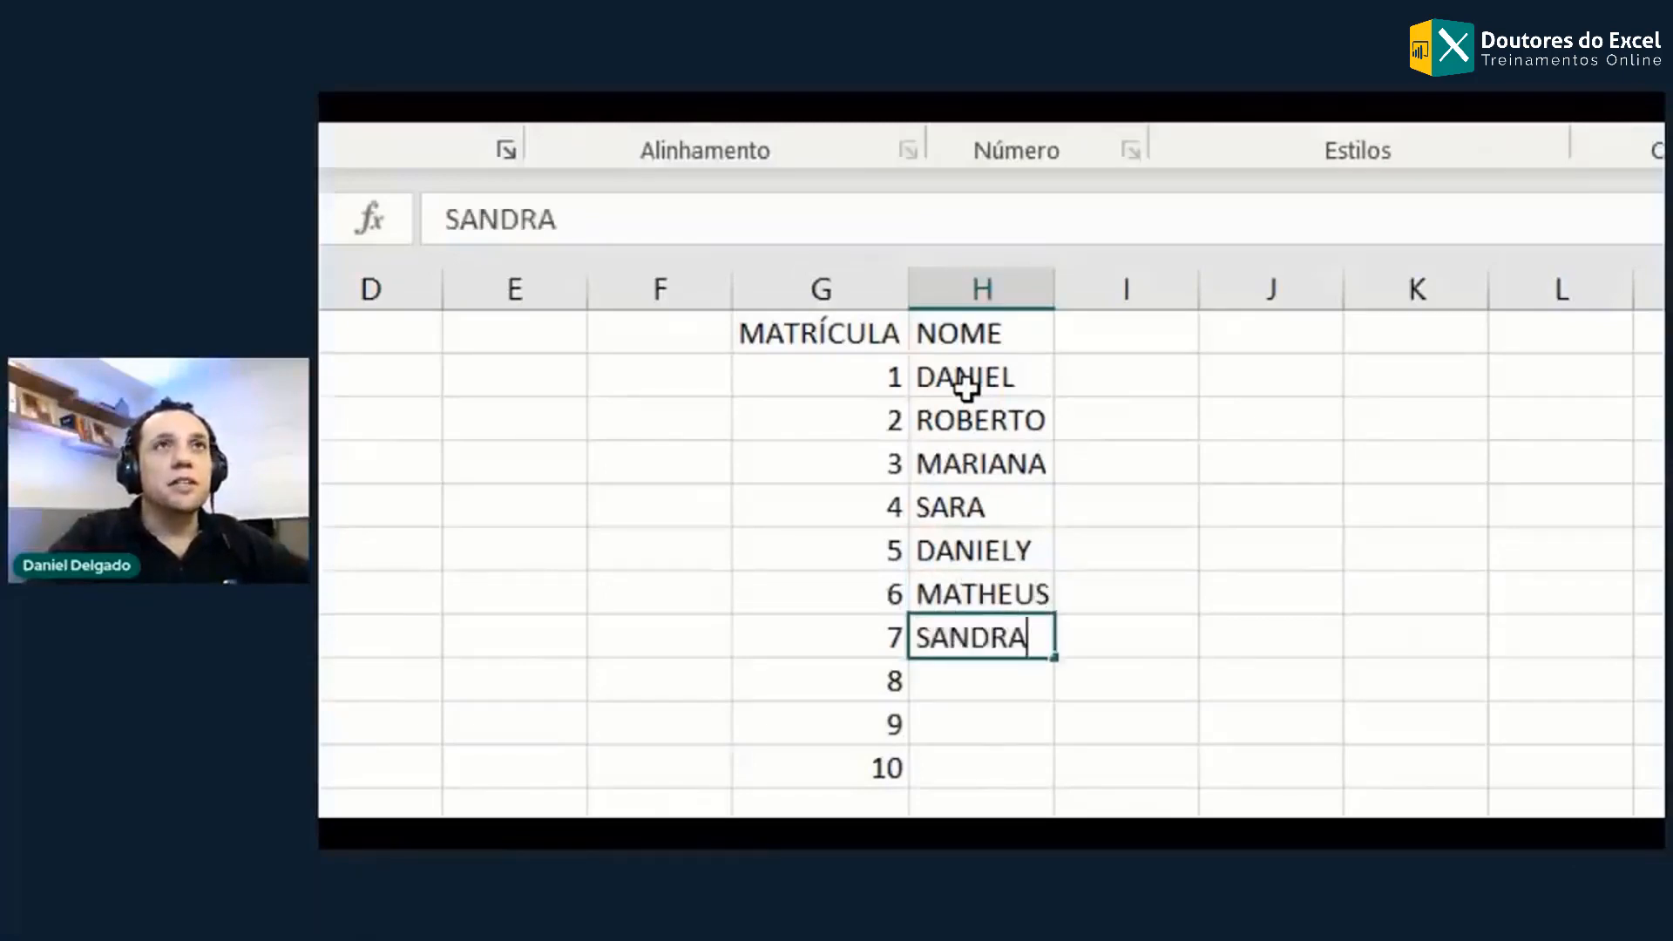
key(Return)
text(ROSEANE)
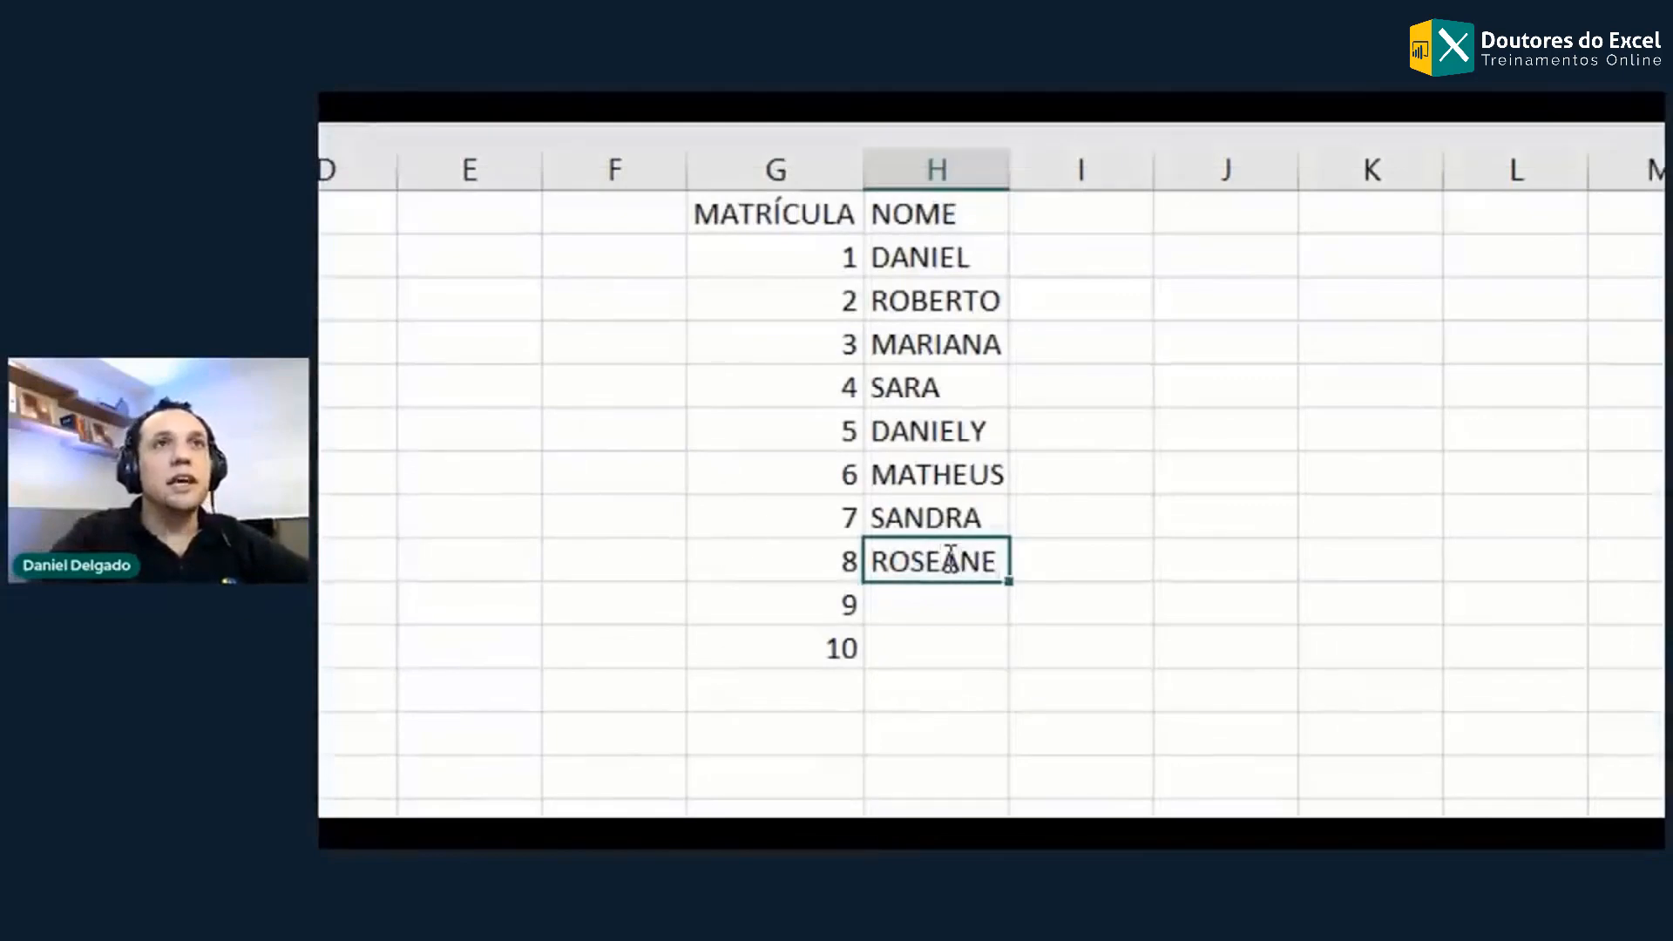
key(Return)
text(MARIANA)
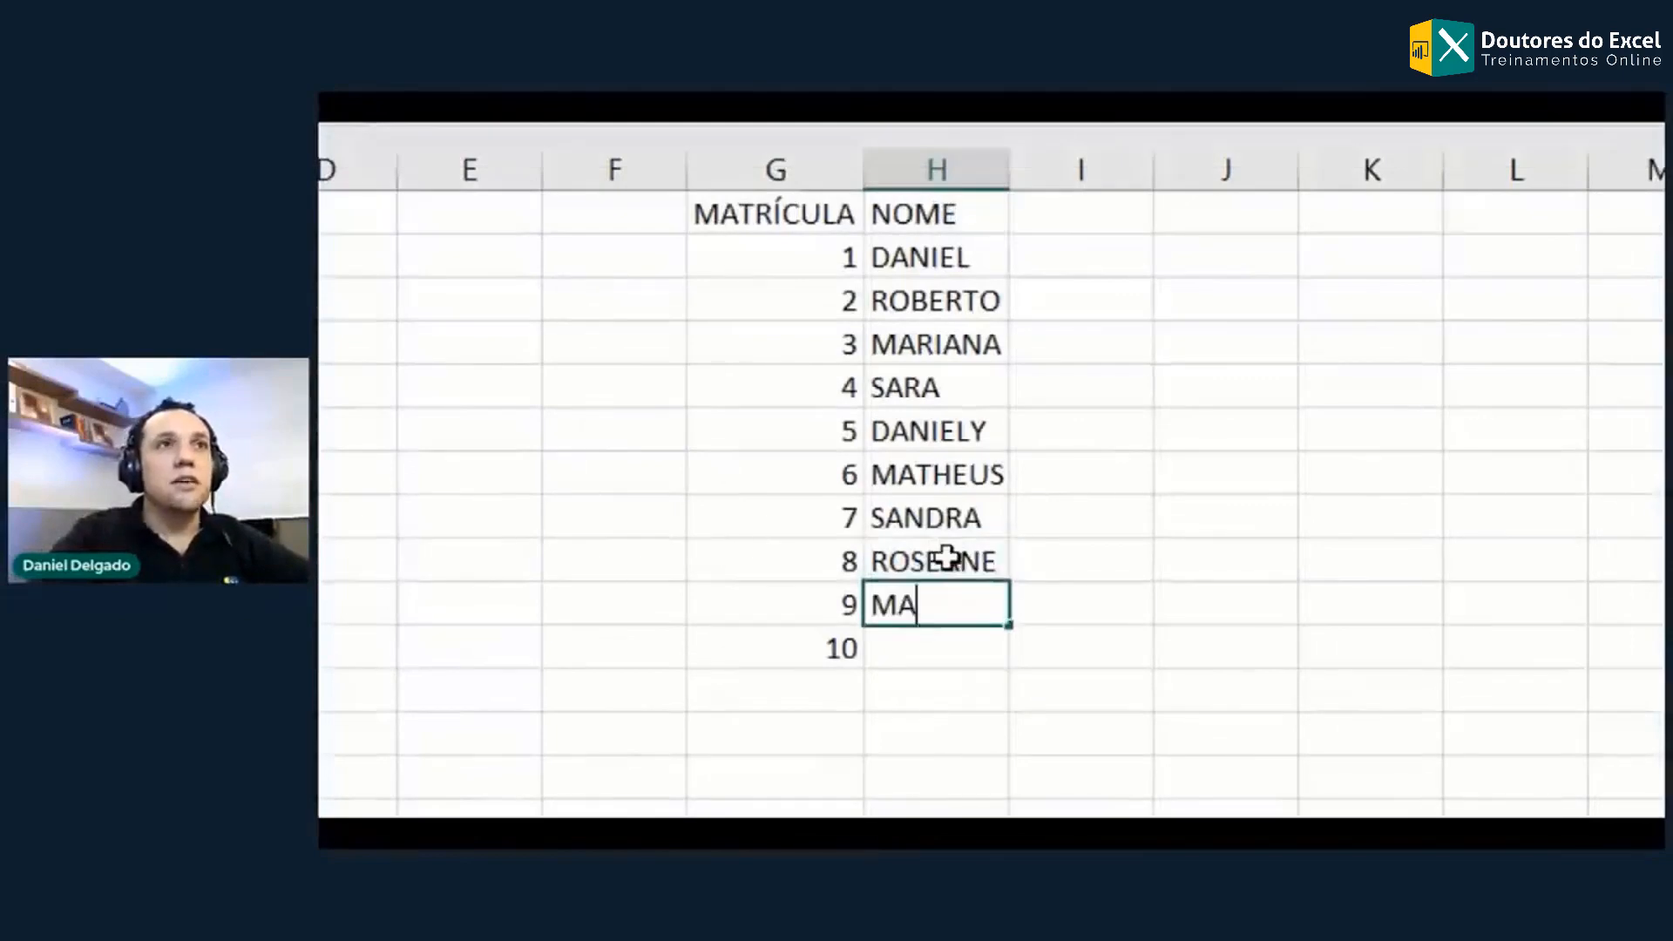
key(Return)
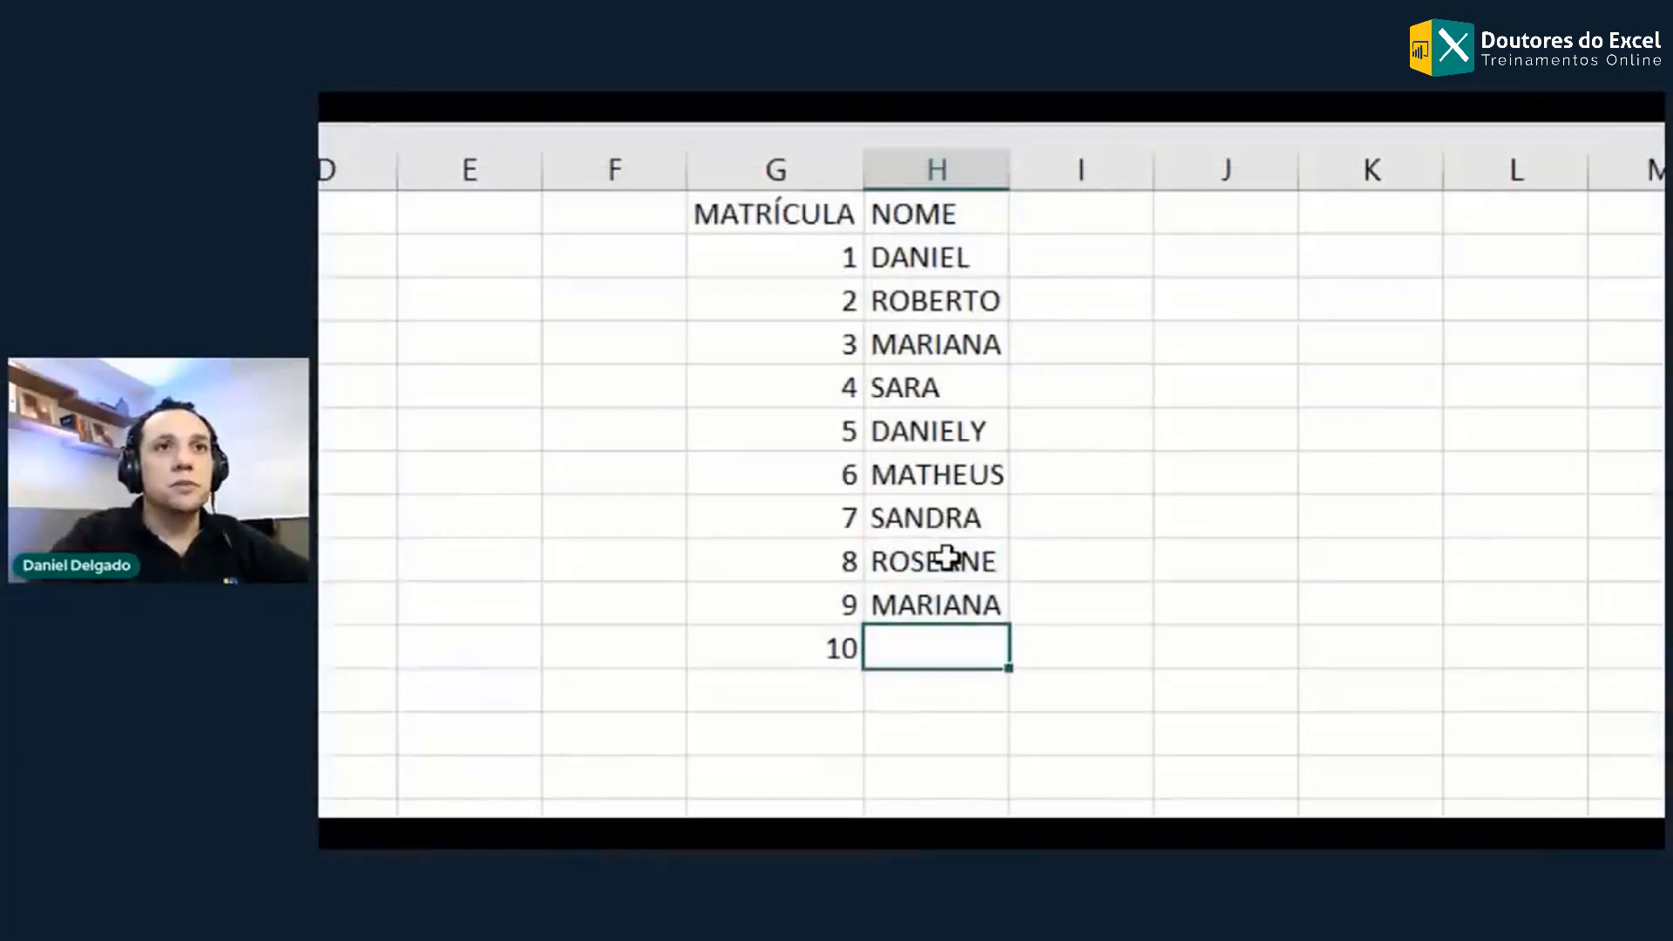
text(CRISTIAN)
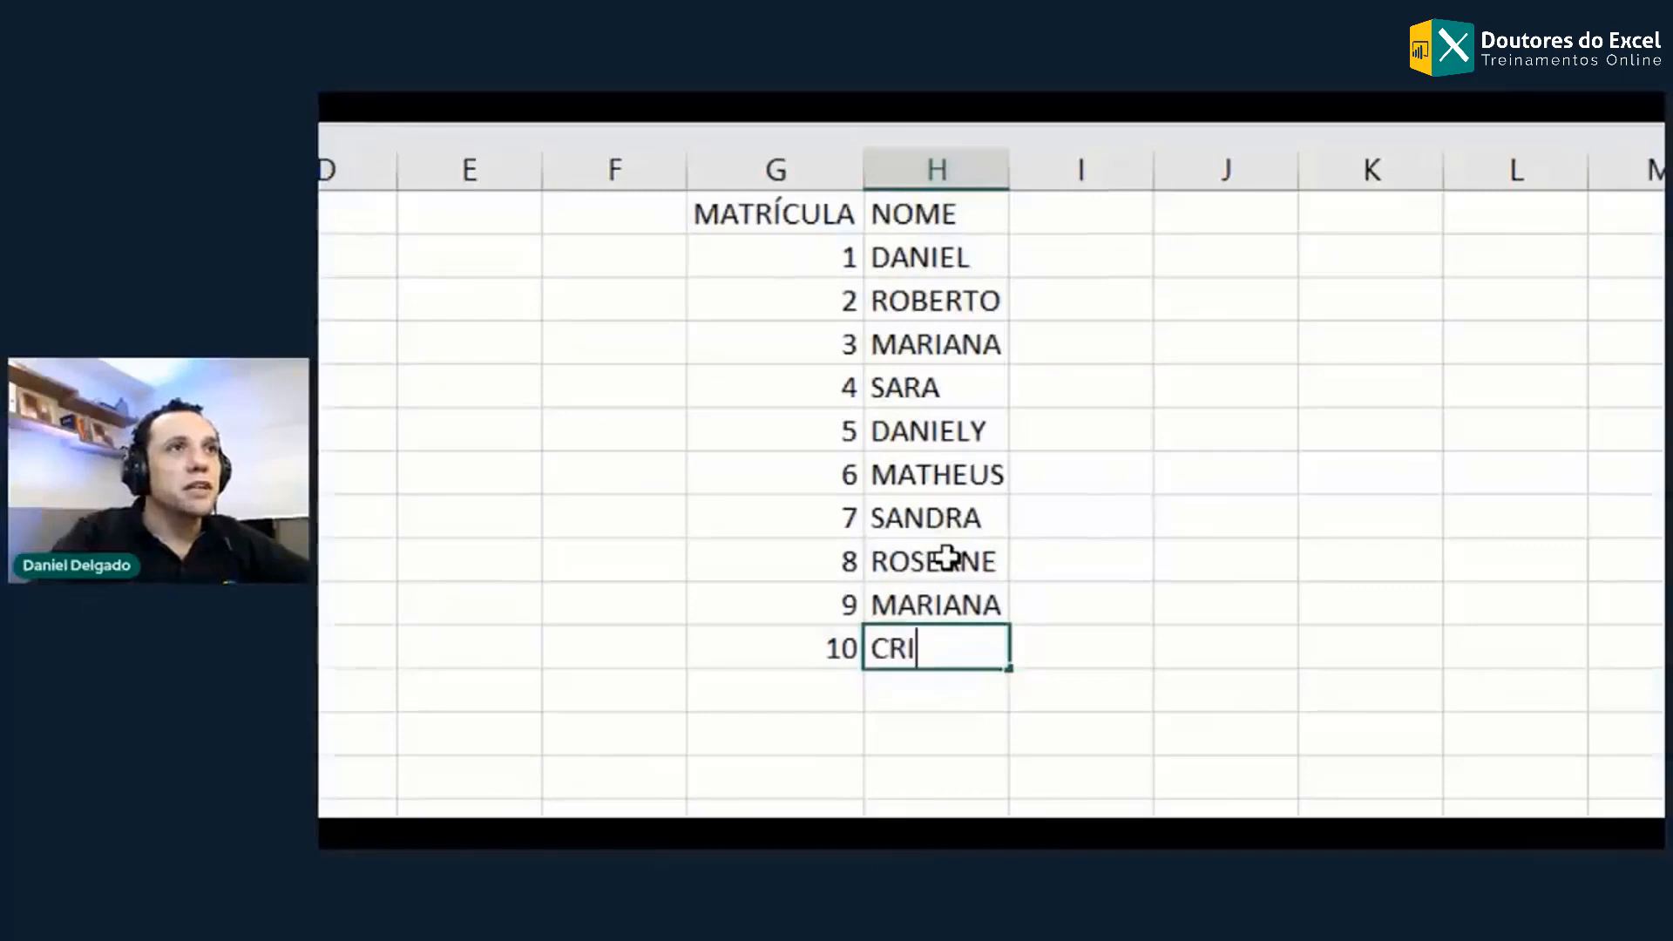
text(E)
key(Return)
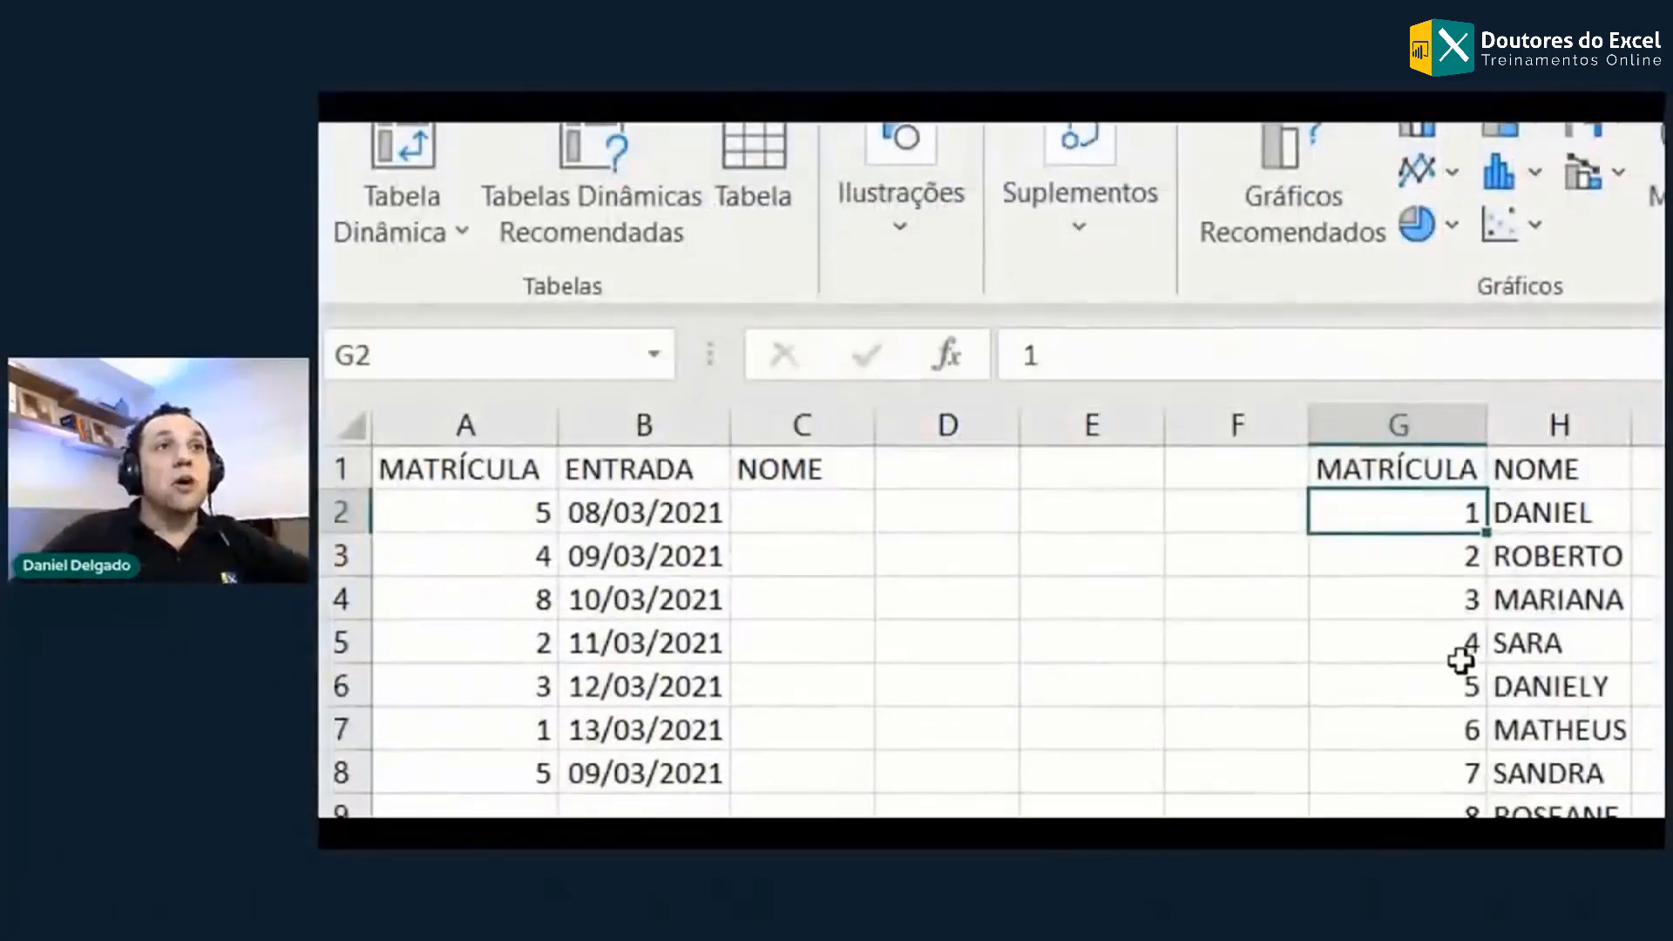
Step: Look up MATRÍCULA 5 in the reference table and enter its matching first name in C2
drag(1433, 515, 1412, 812)
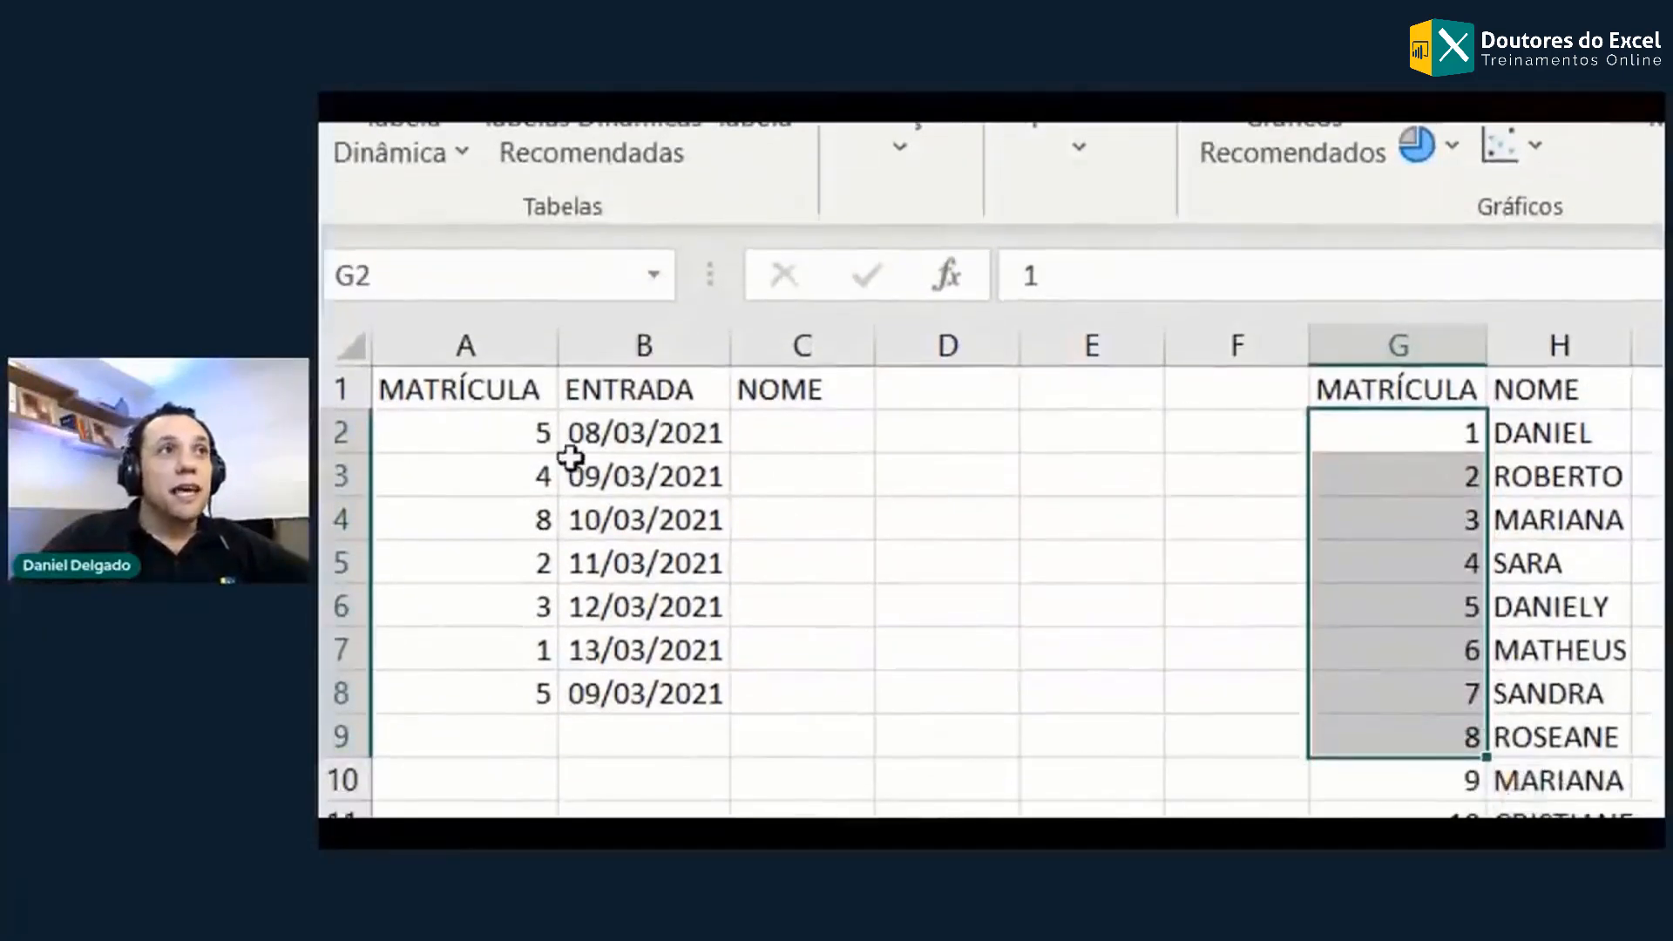
click(542, 436)
click(837, 438)
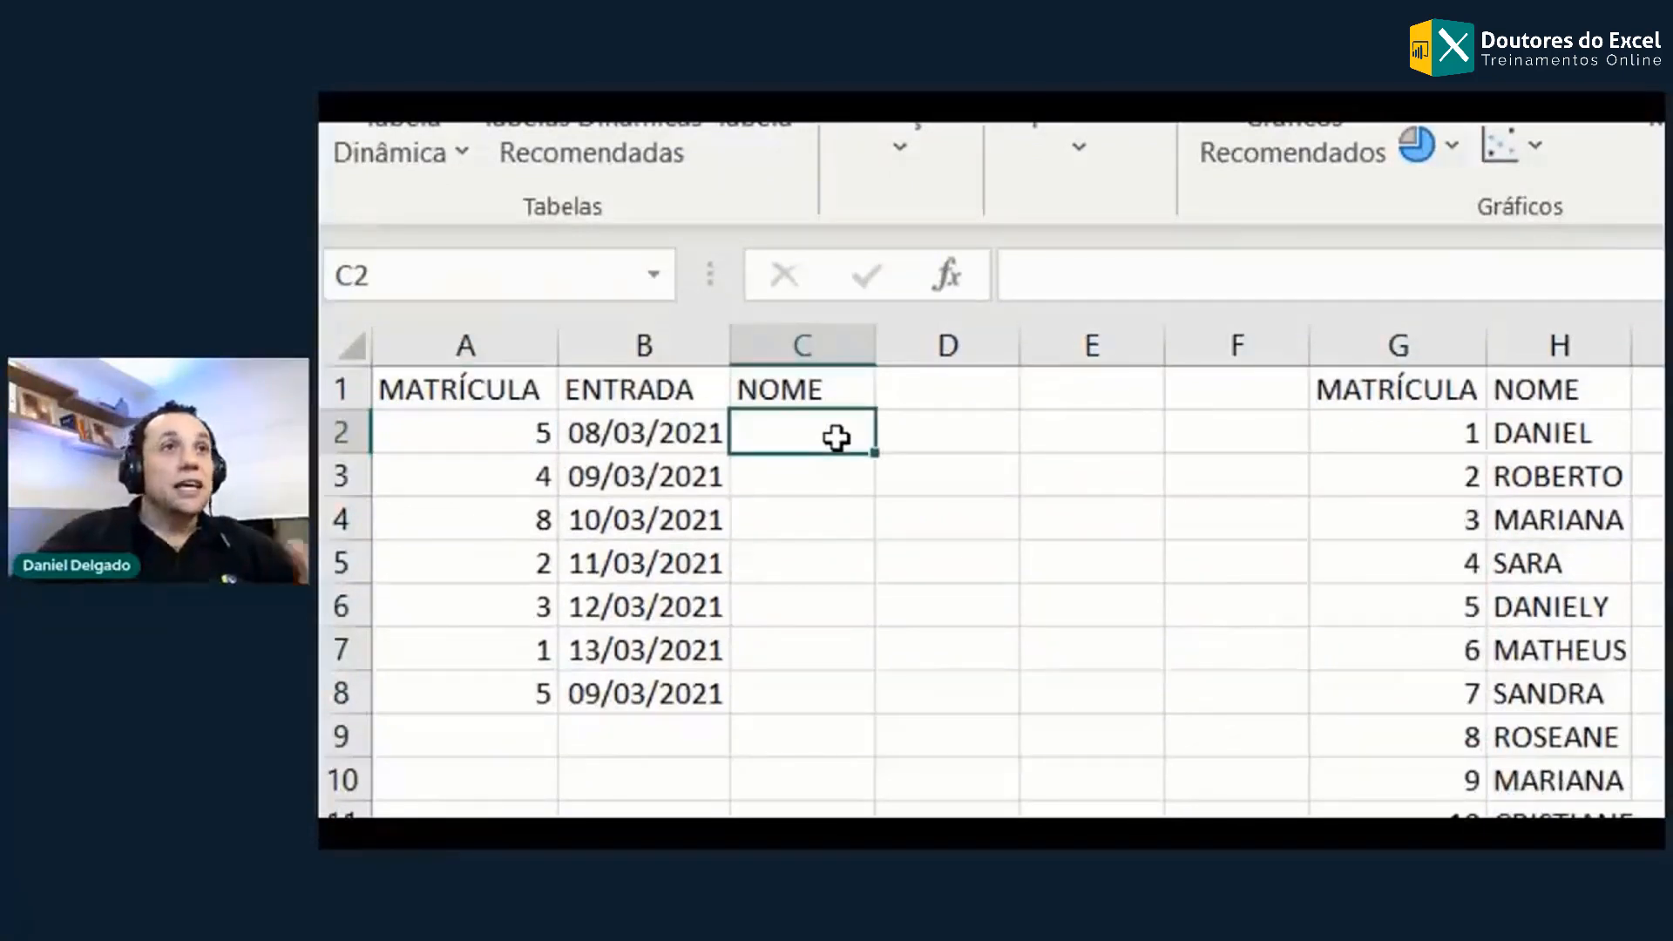
drag(1346, 433, 1362, 604)
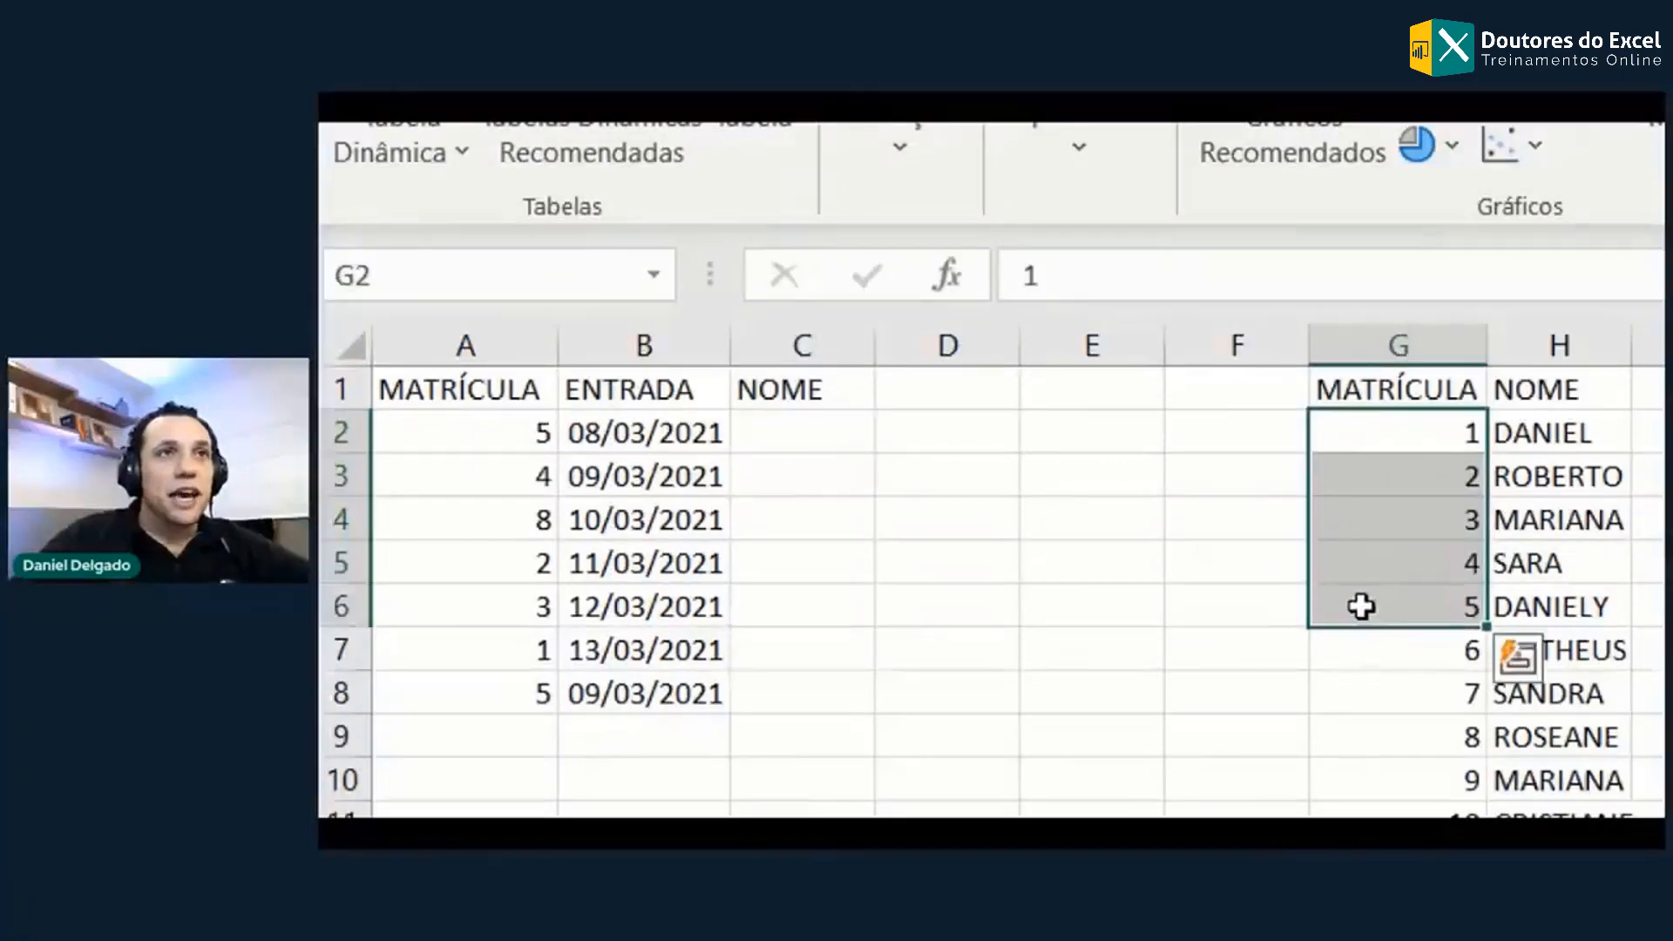
click(1560, 606)
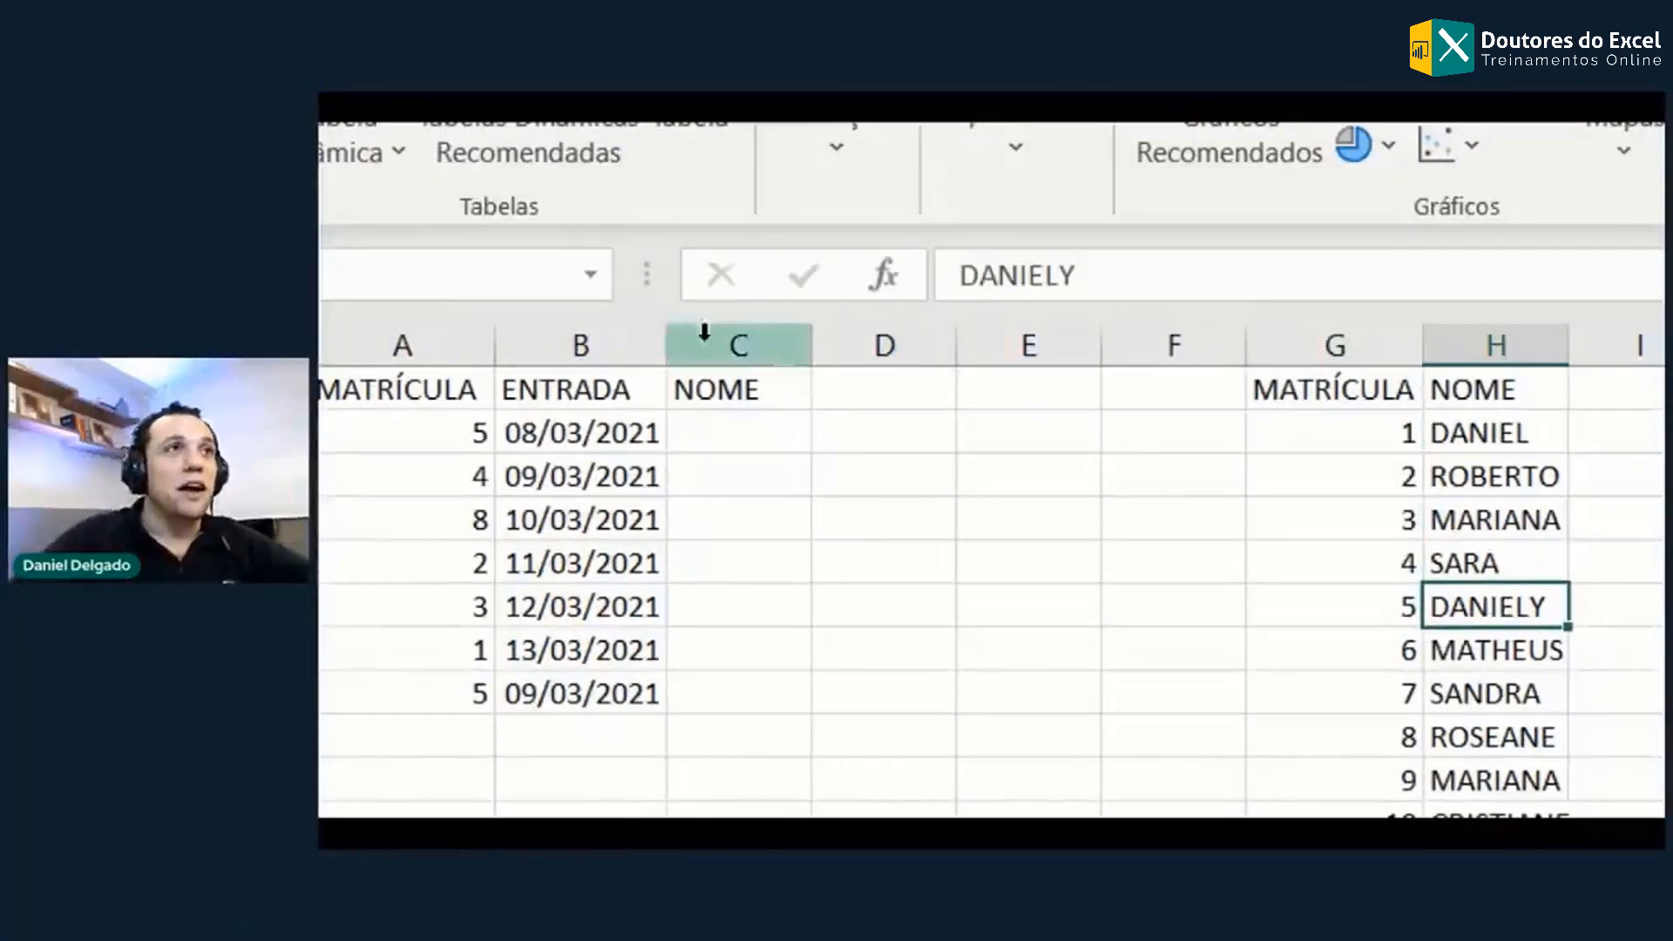
click(740, 427)
text(DANIELY)
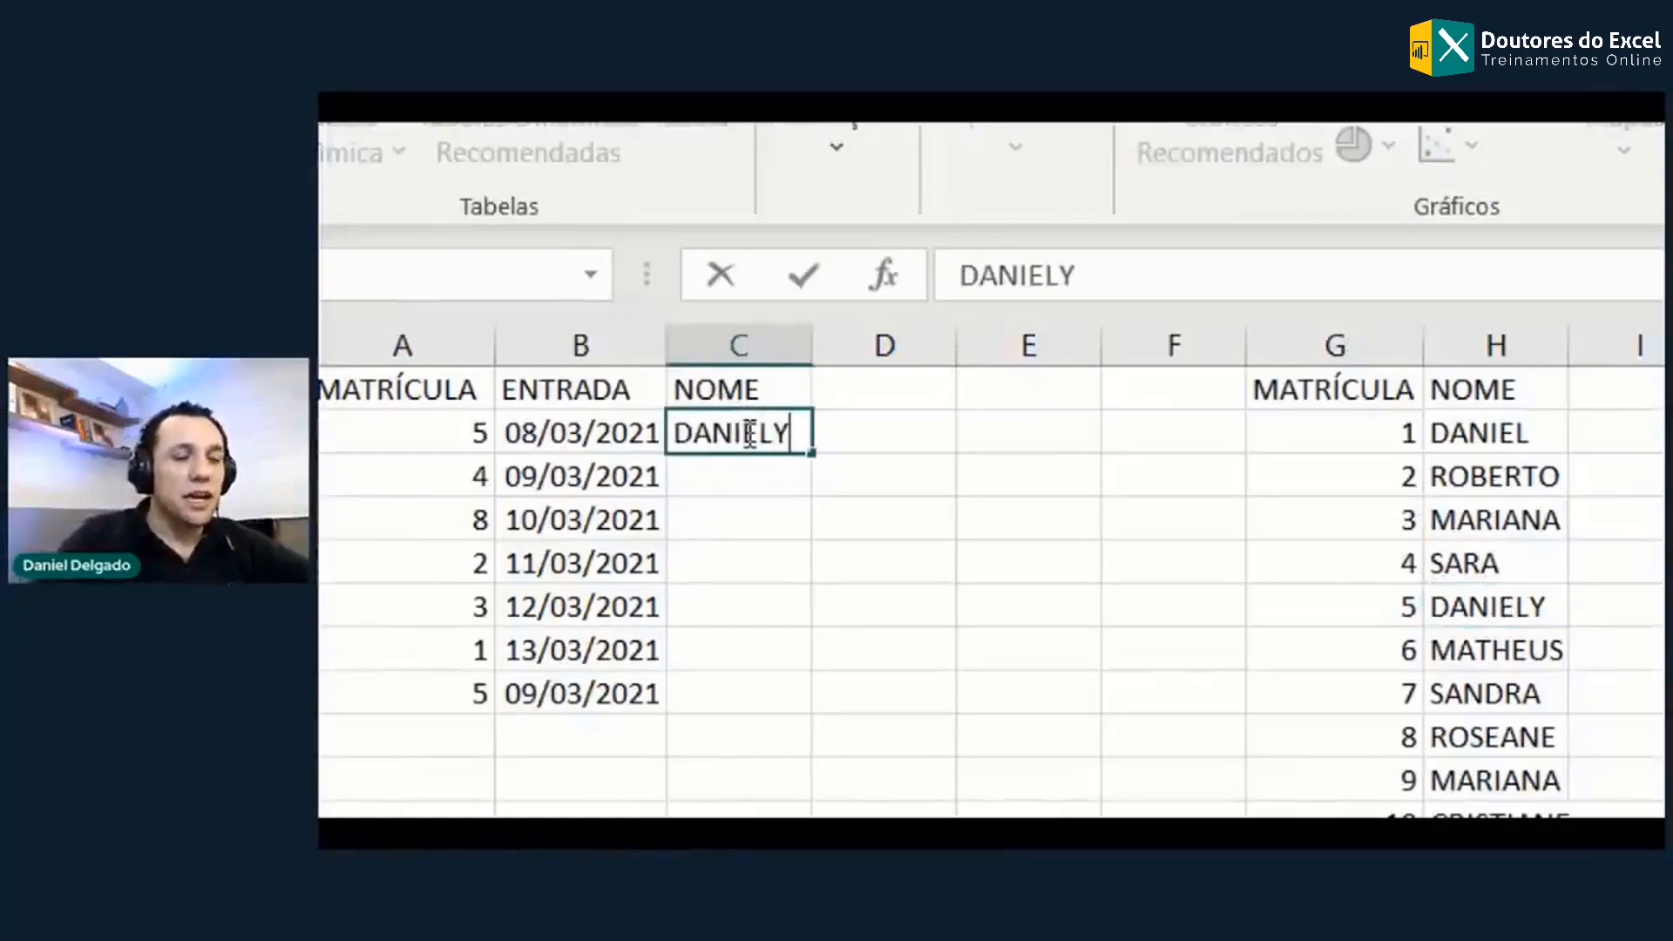
key(Return)
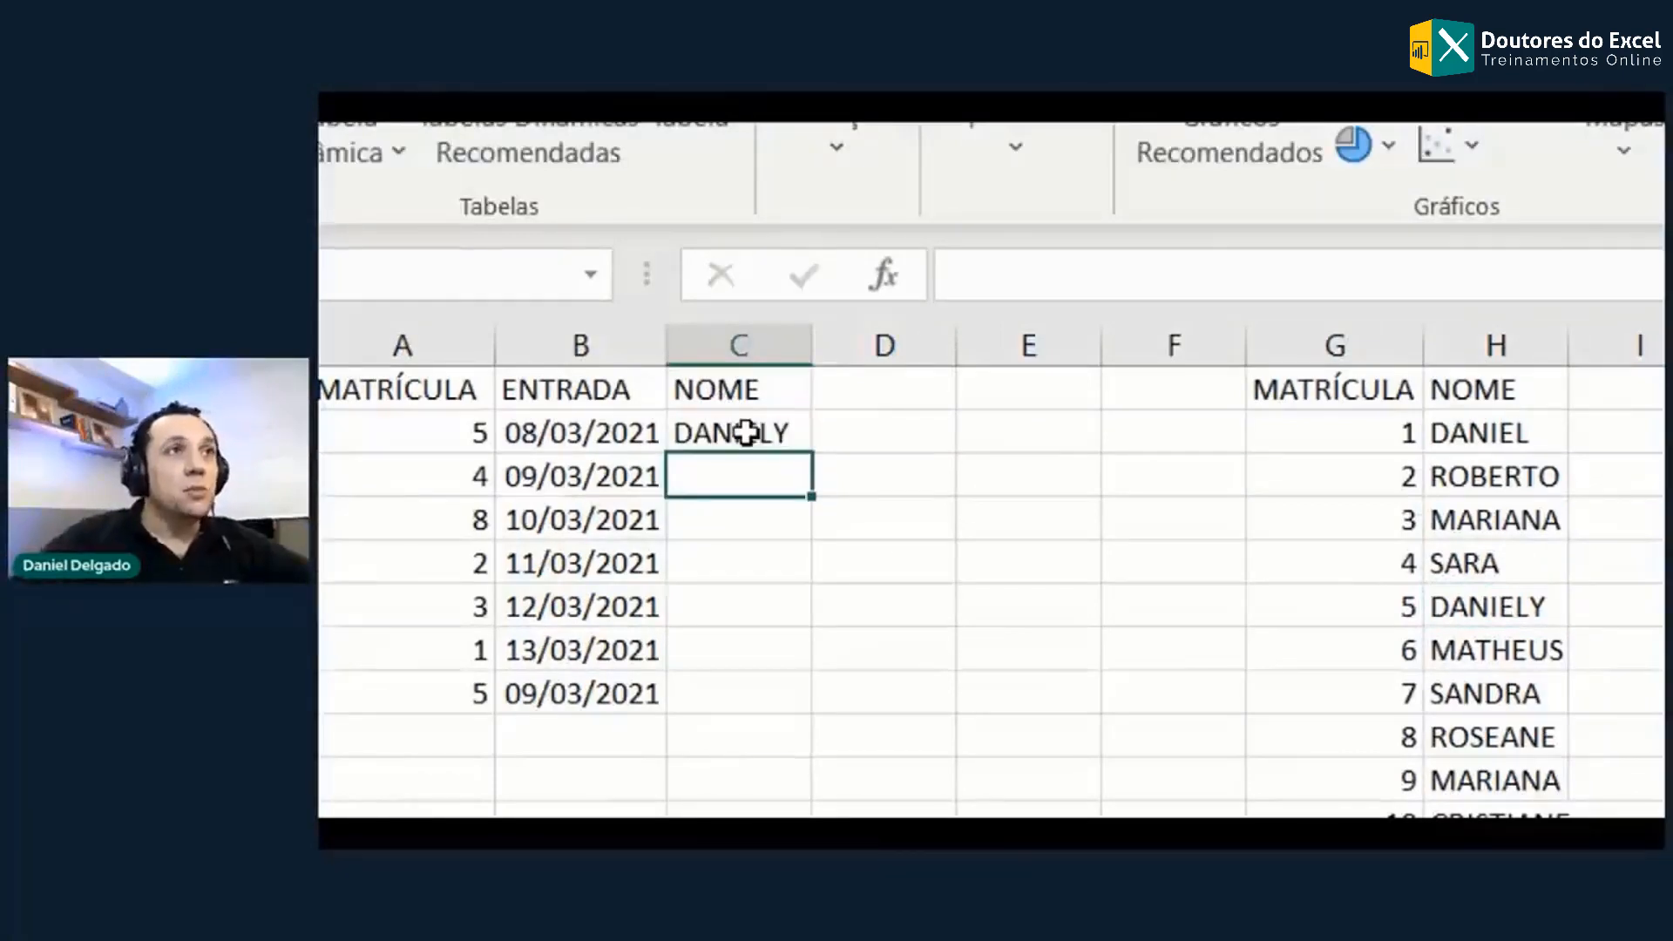
Step: Find MATRÍCULA 4 and 8 in the reference table and enter their first names manually in C3 and C4
click(1320, 558)
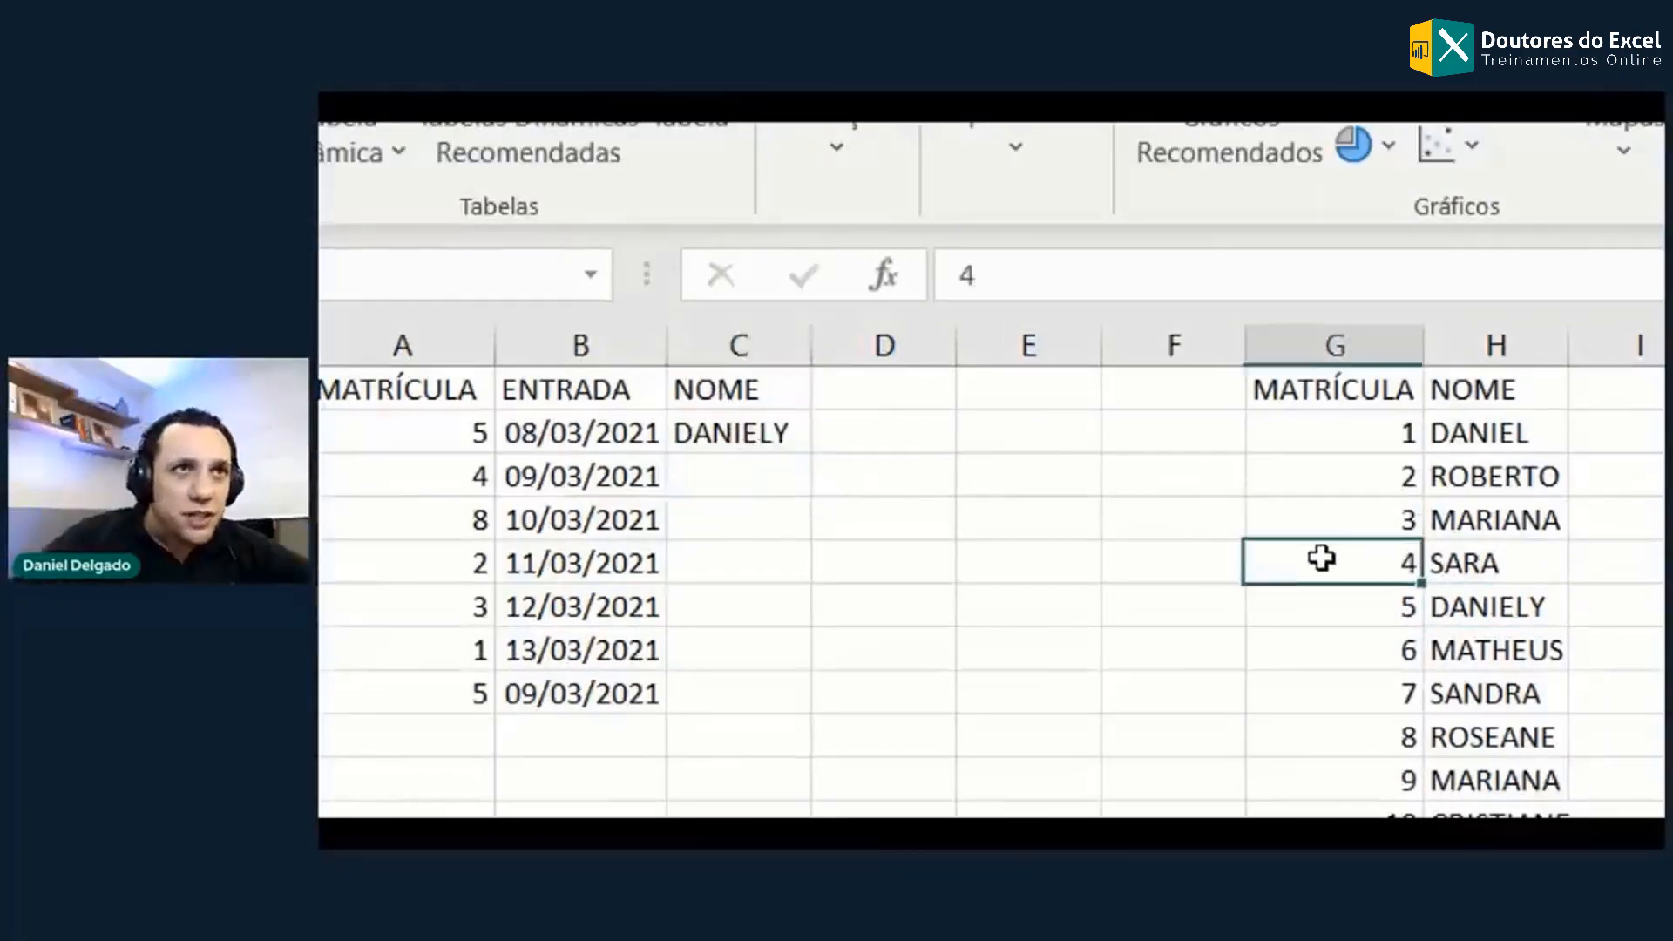
click(1448, 553)
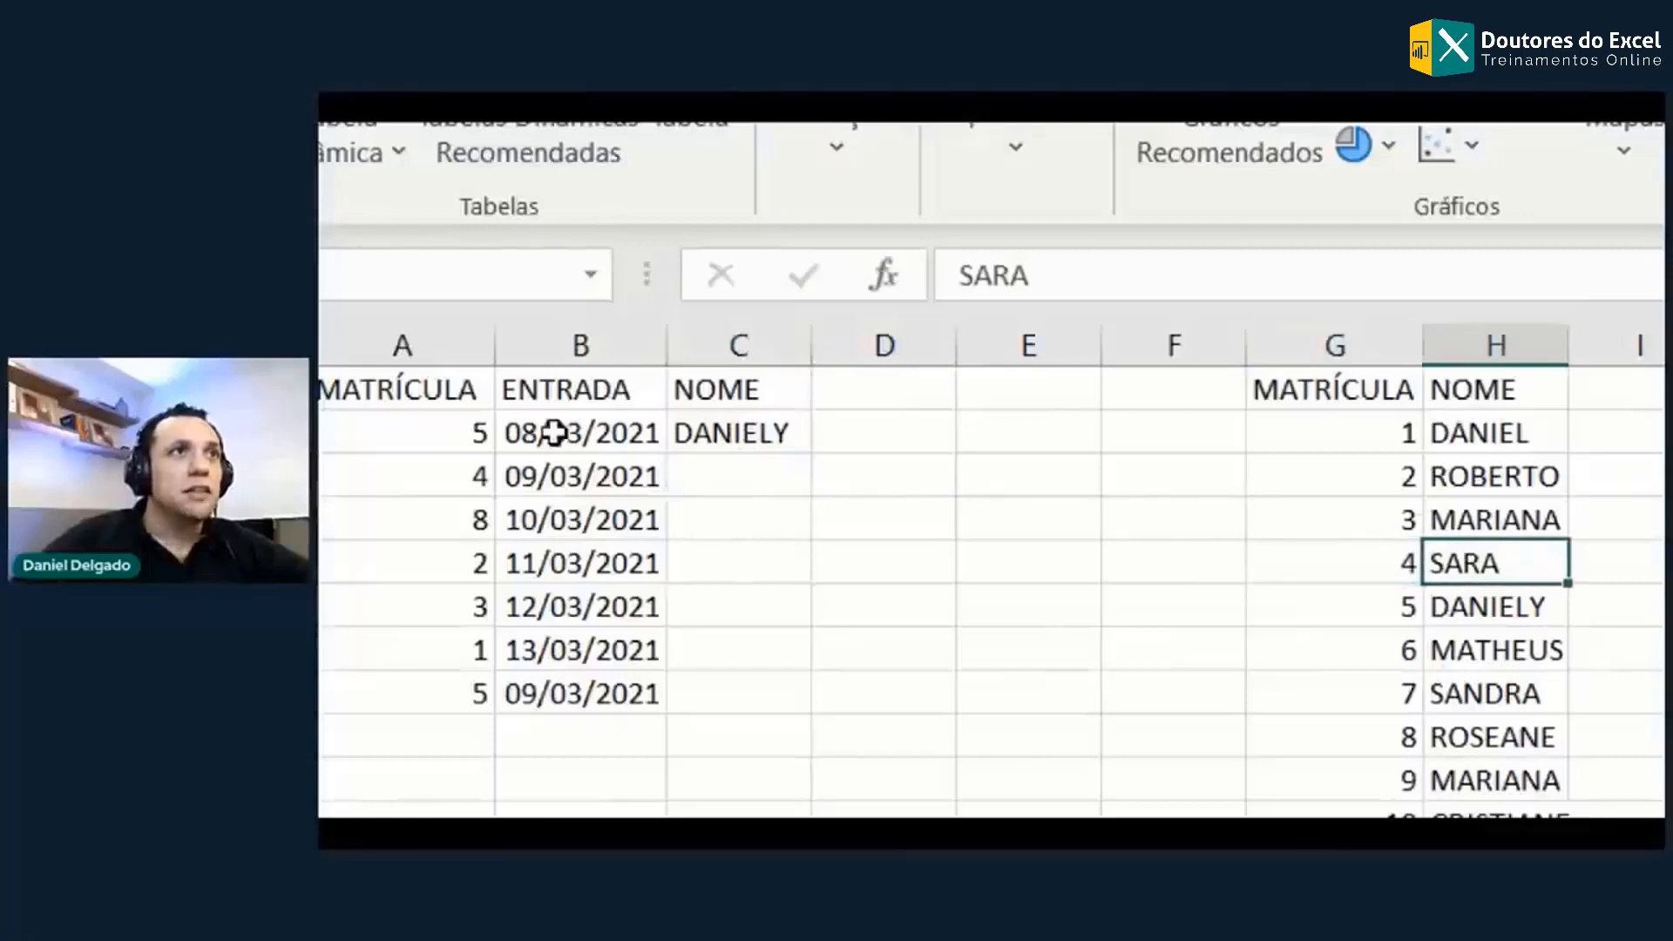
click(740, 474)
text(SARA)
key(Return)
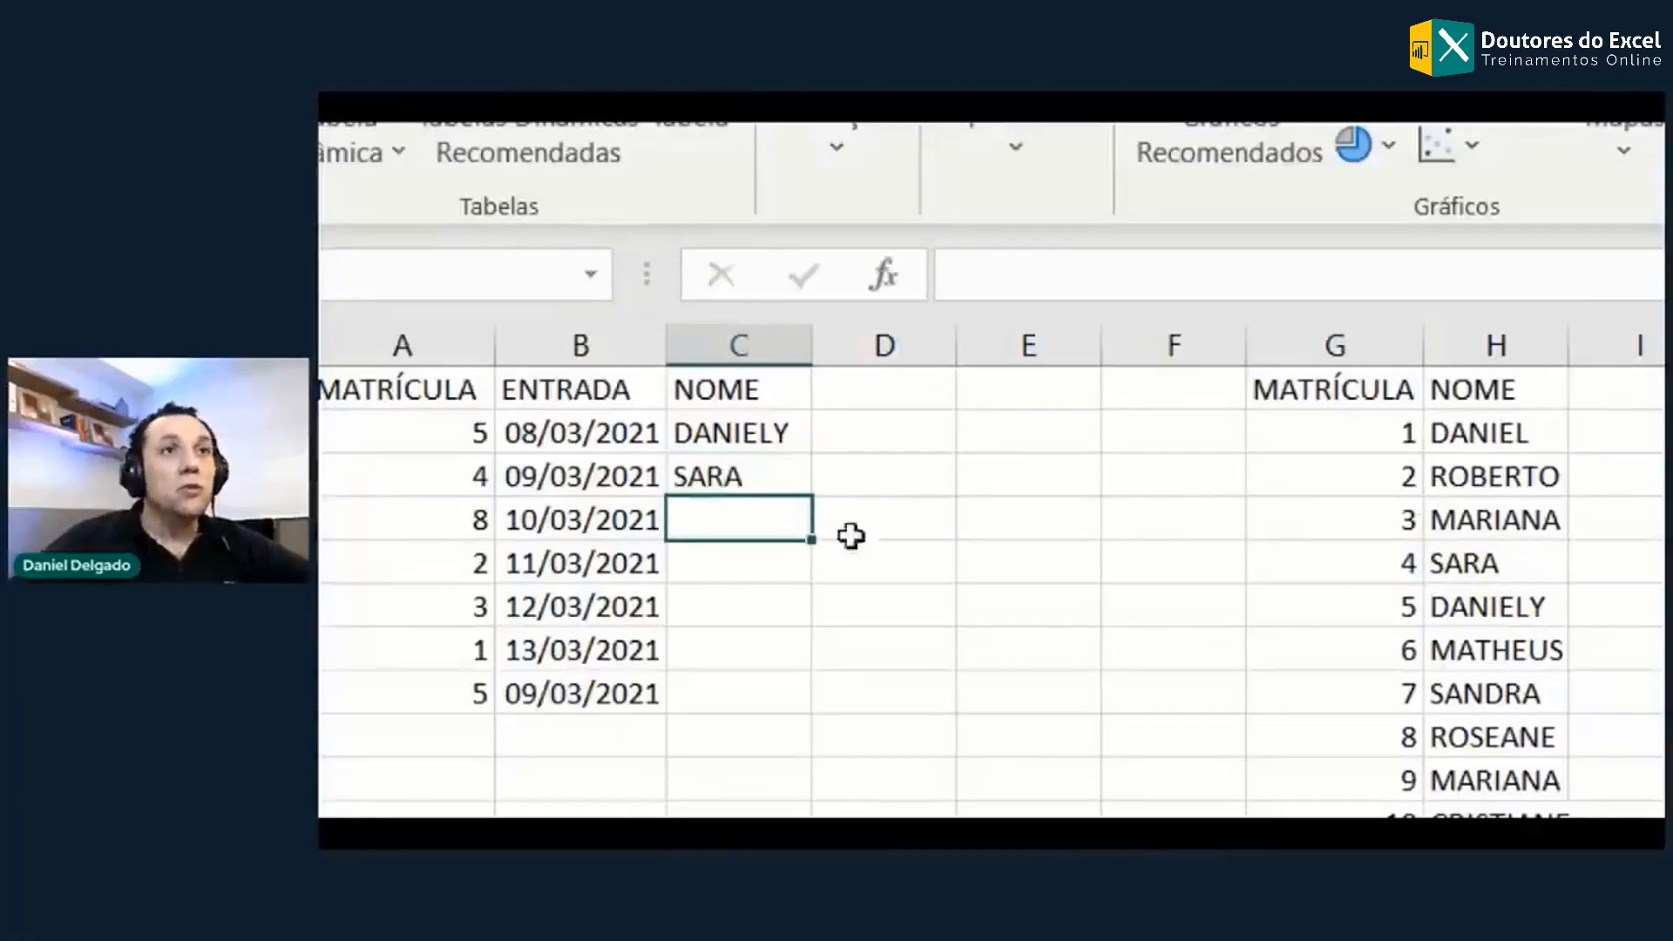
click(1387, 736)
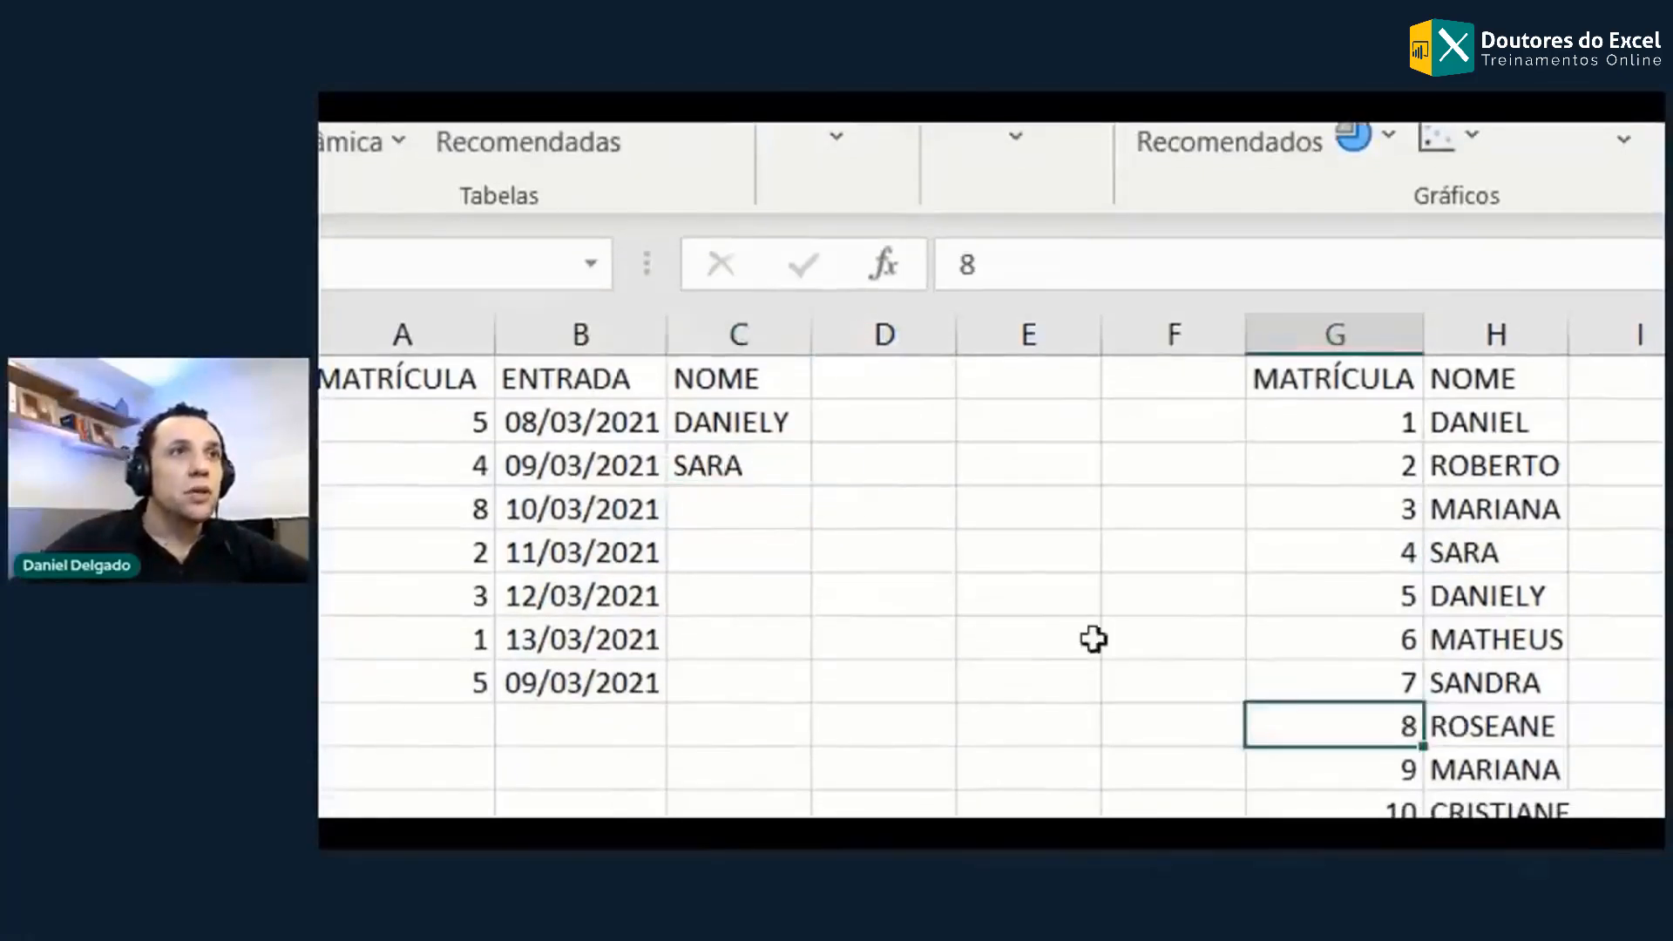
click(792, 520)
text(R)
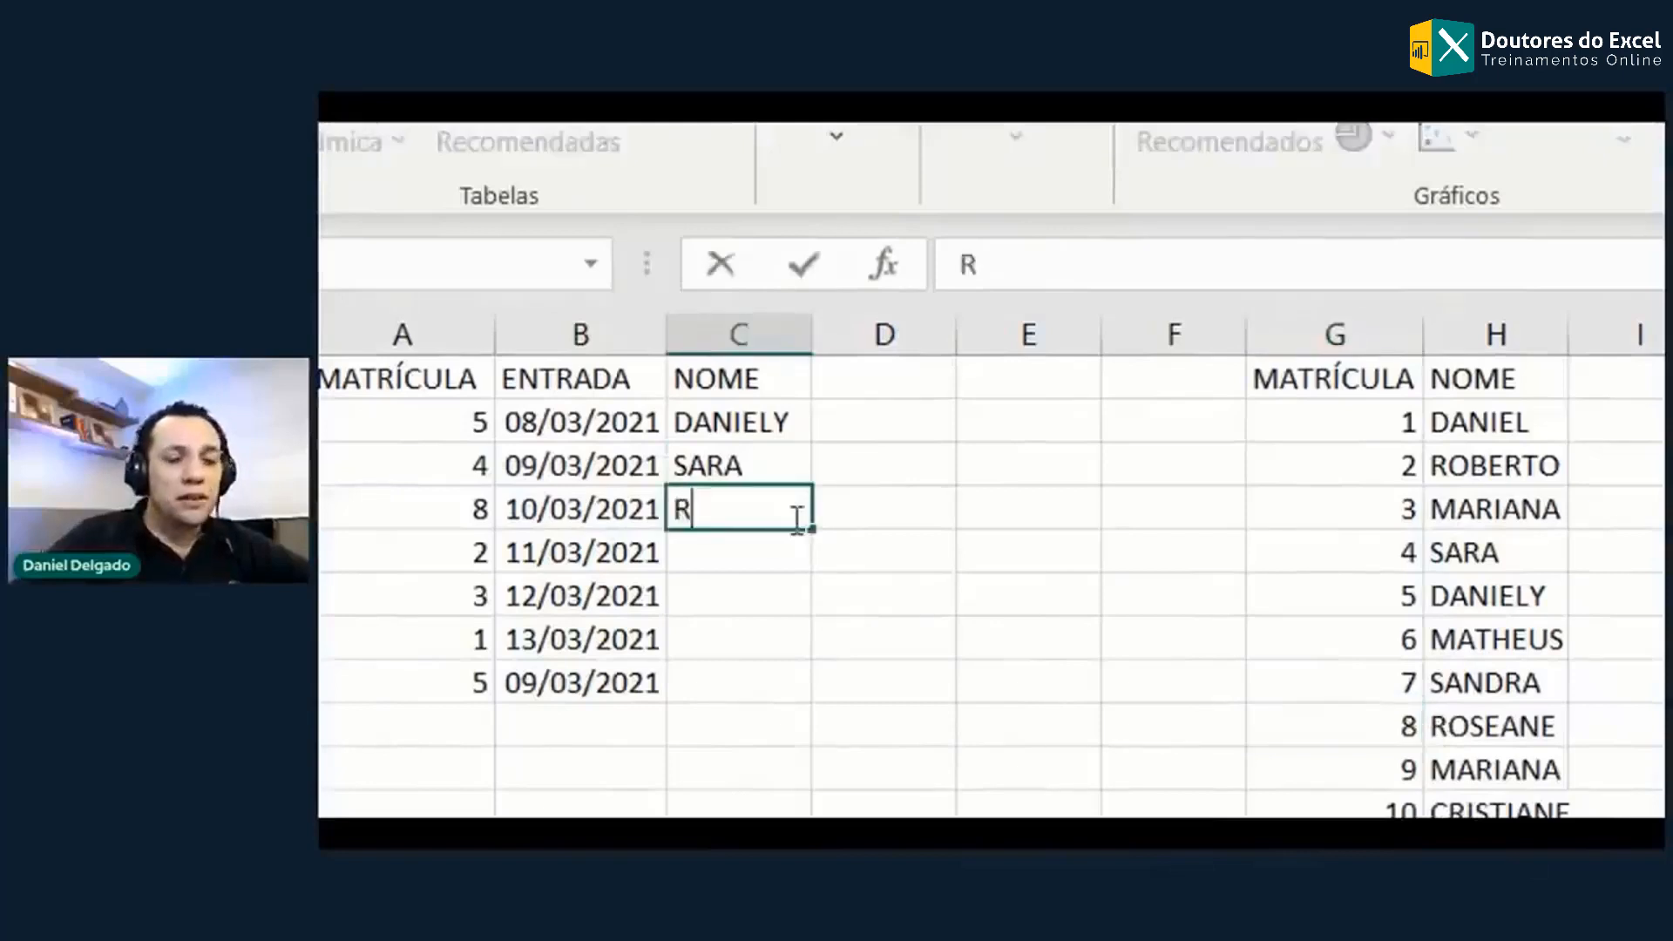
text(OSENEN)
key(Return)
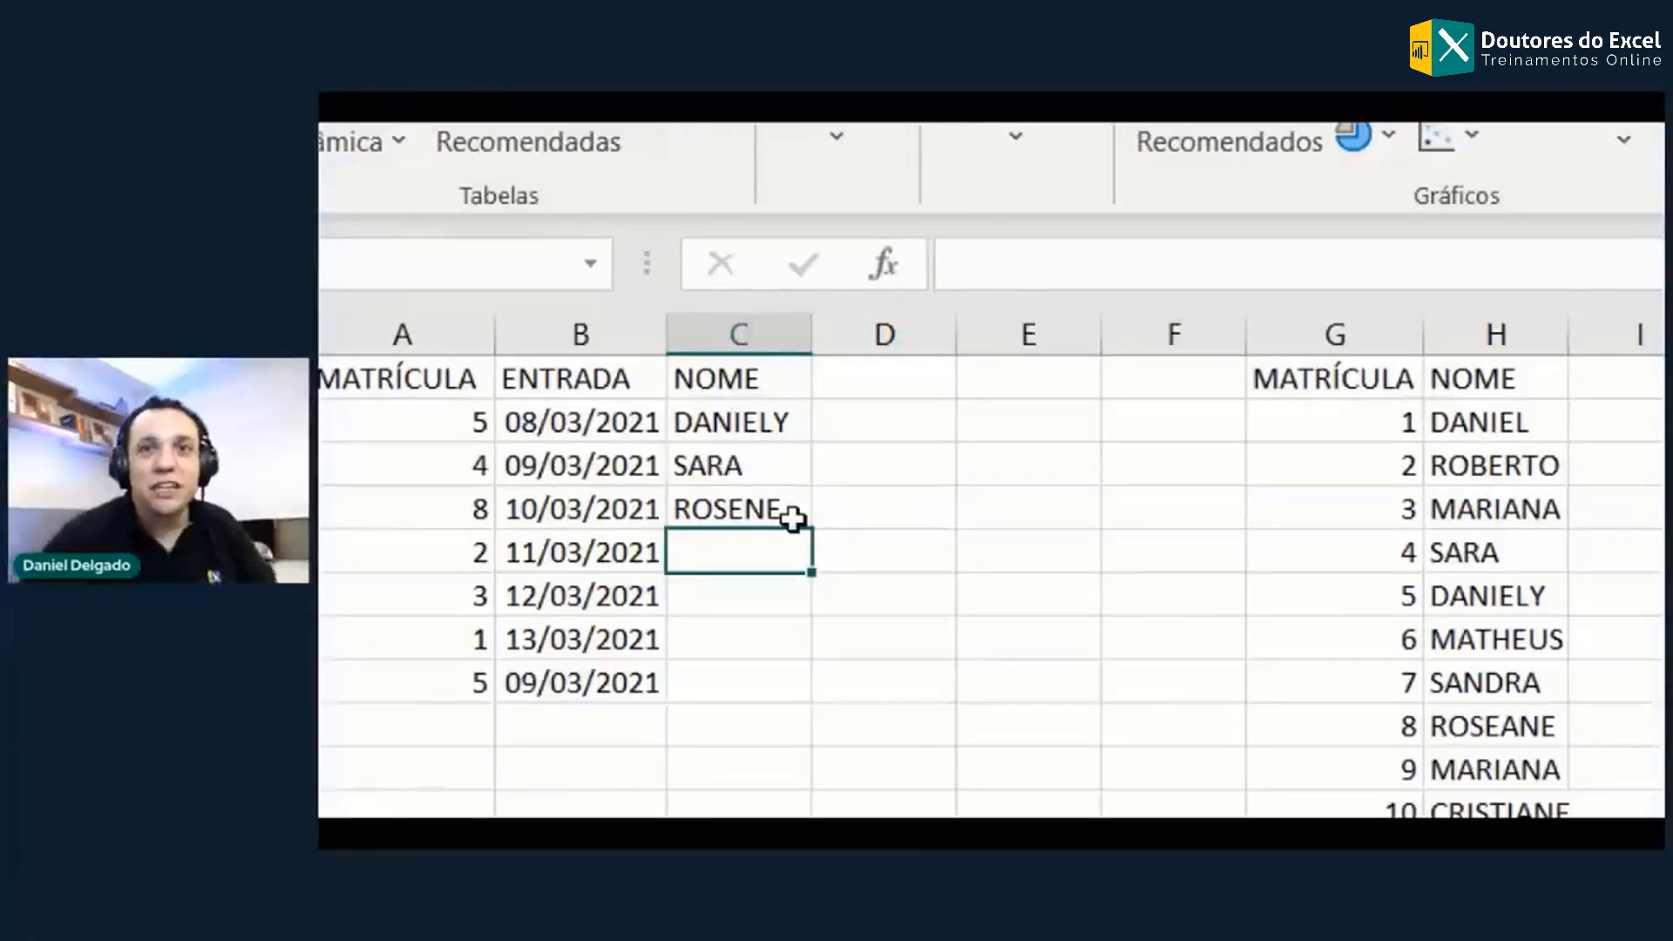
Step: Clear the manually entered names from C2:C4
key(Up)
key(Up)
key(Up)
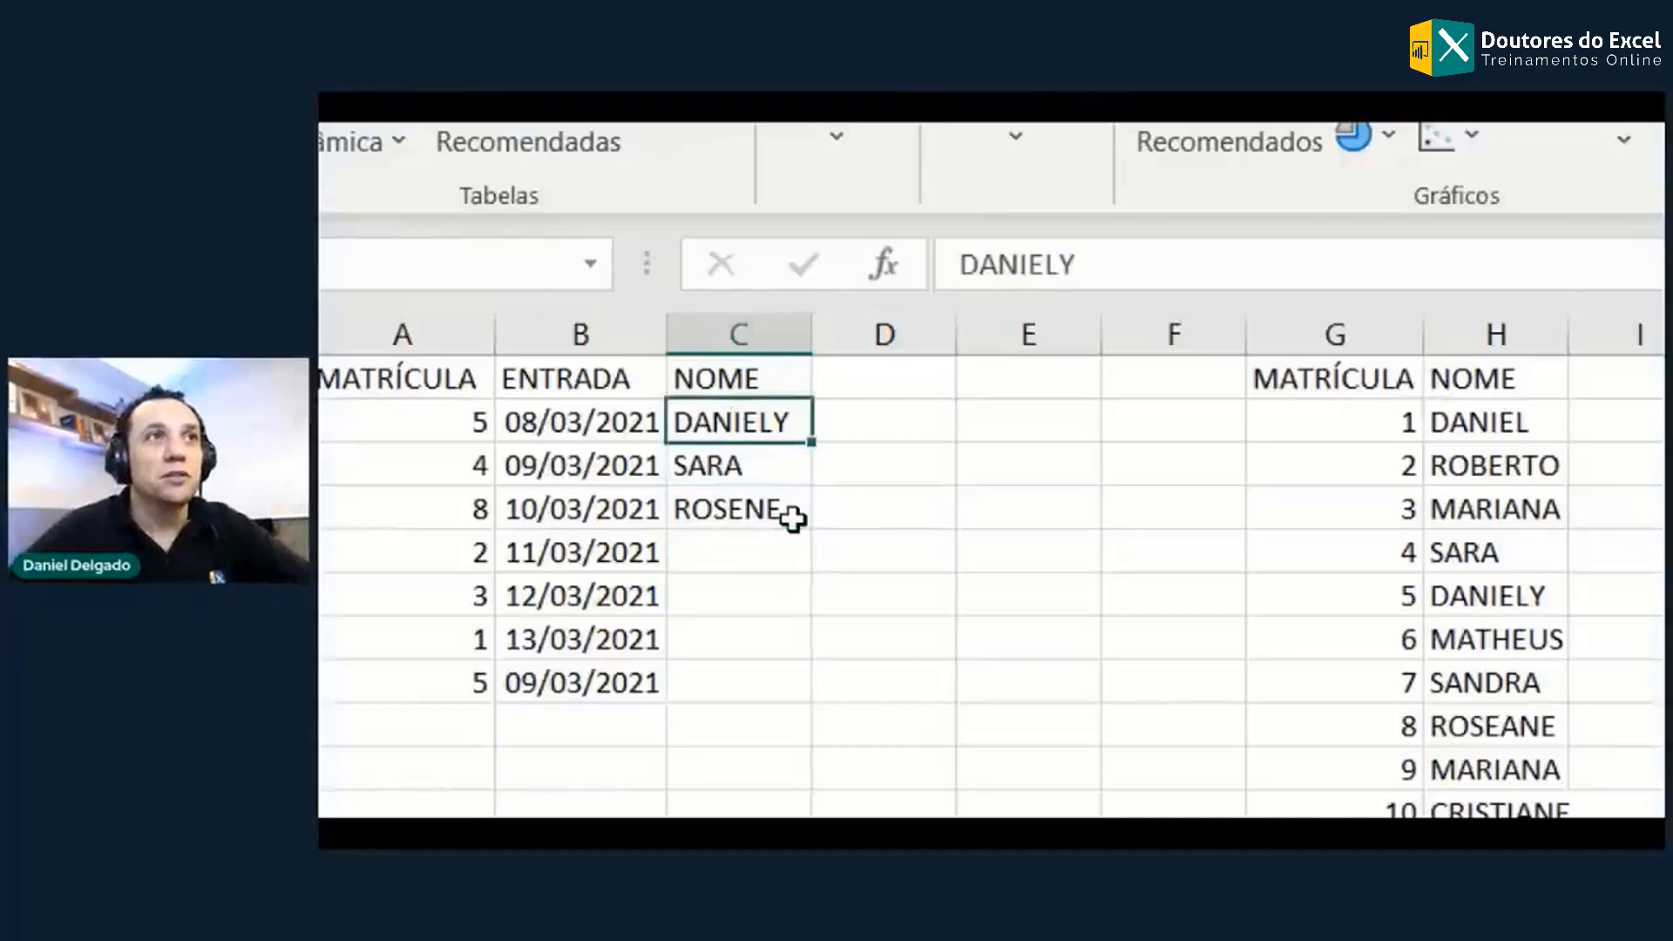
shift+click(792, 514)
key(Delete)
key(Down)
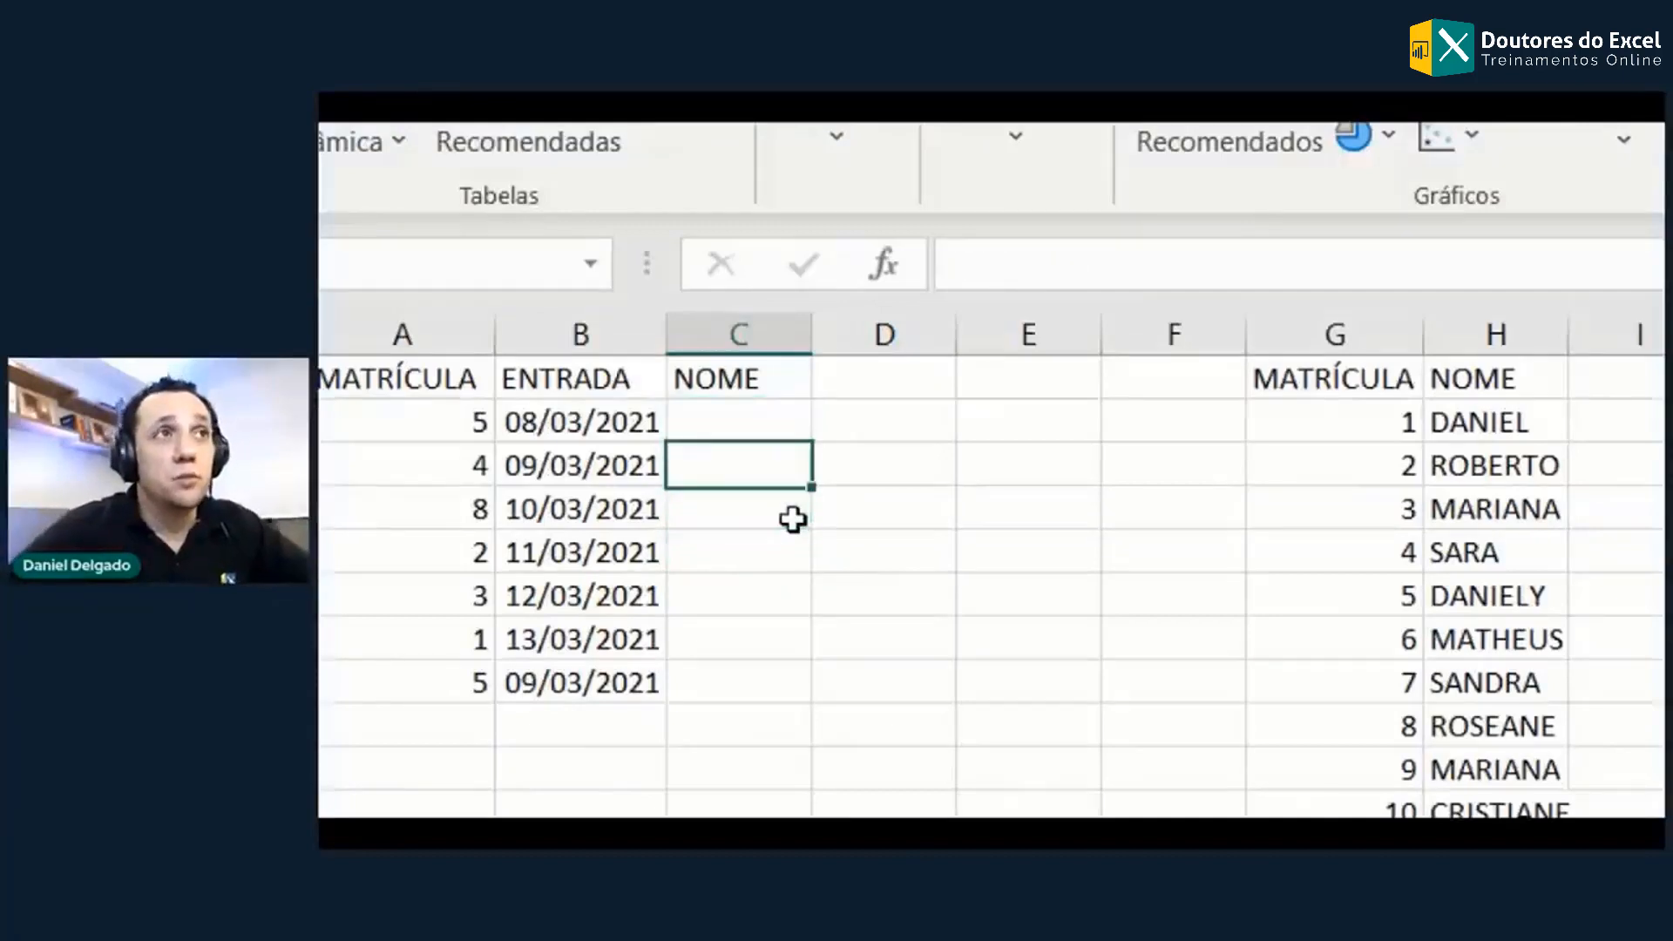
Step: Start a PROCV formula in C2, the first empty cell of the log's NOME column
key(Up)
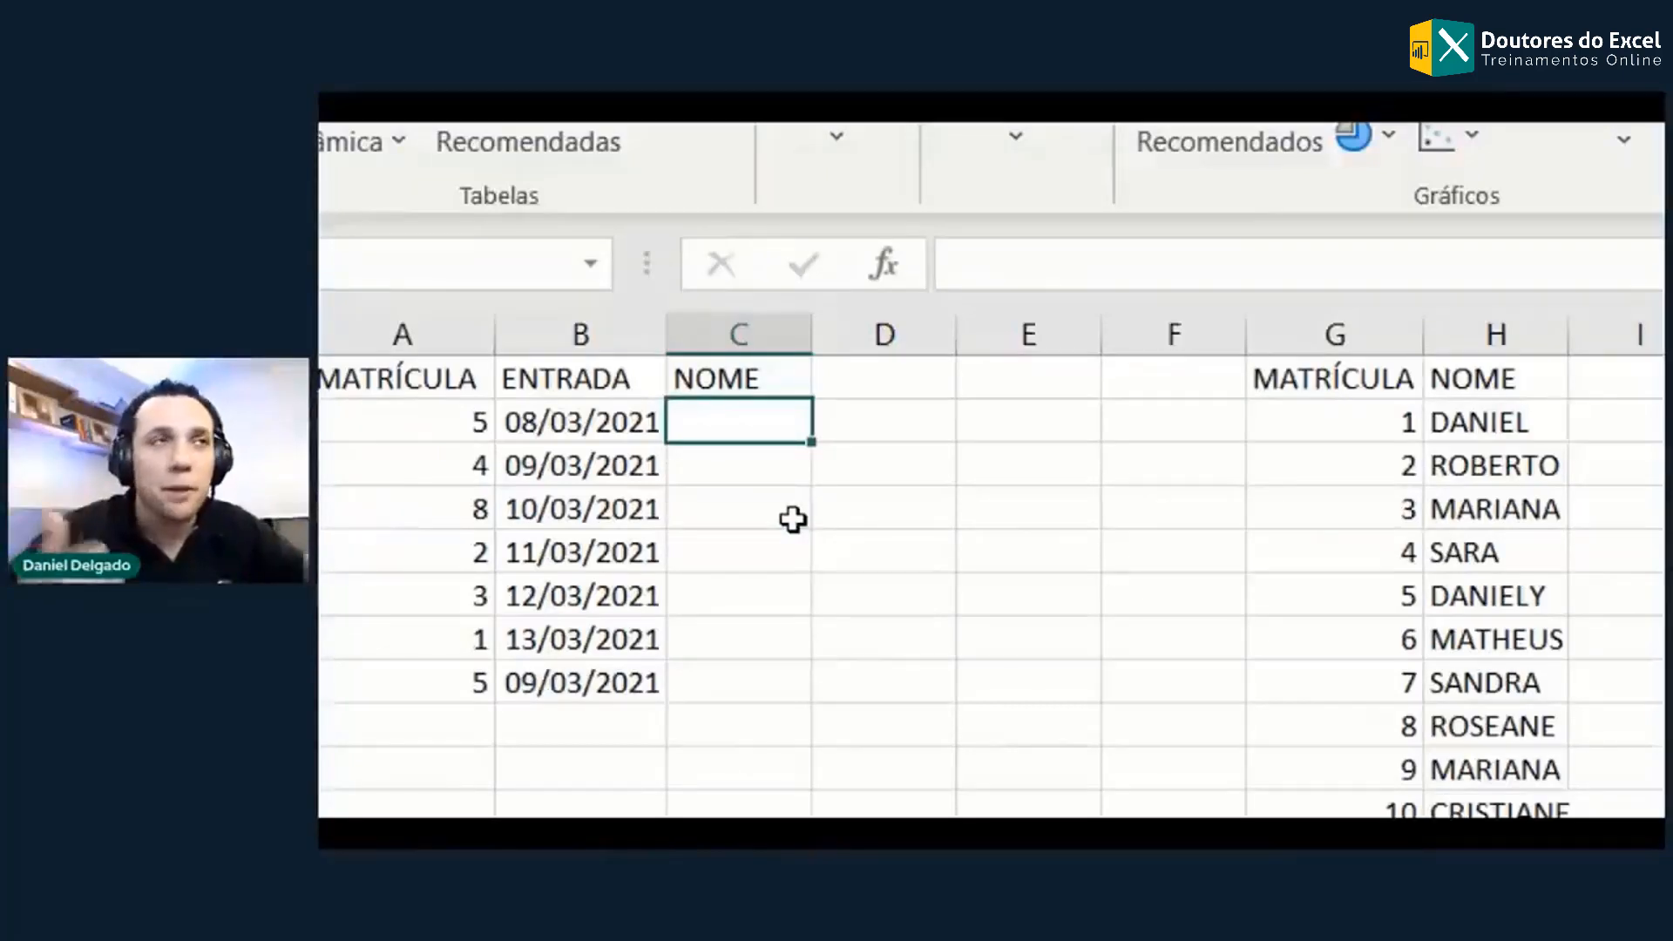
text(=PROCV)
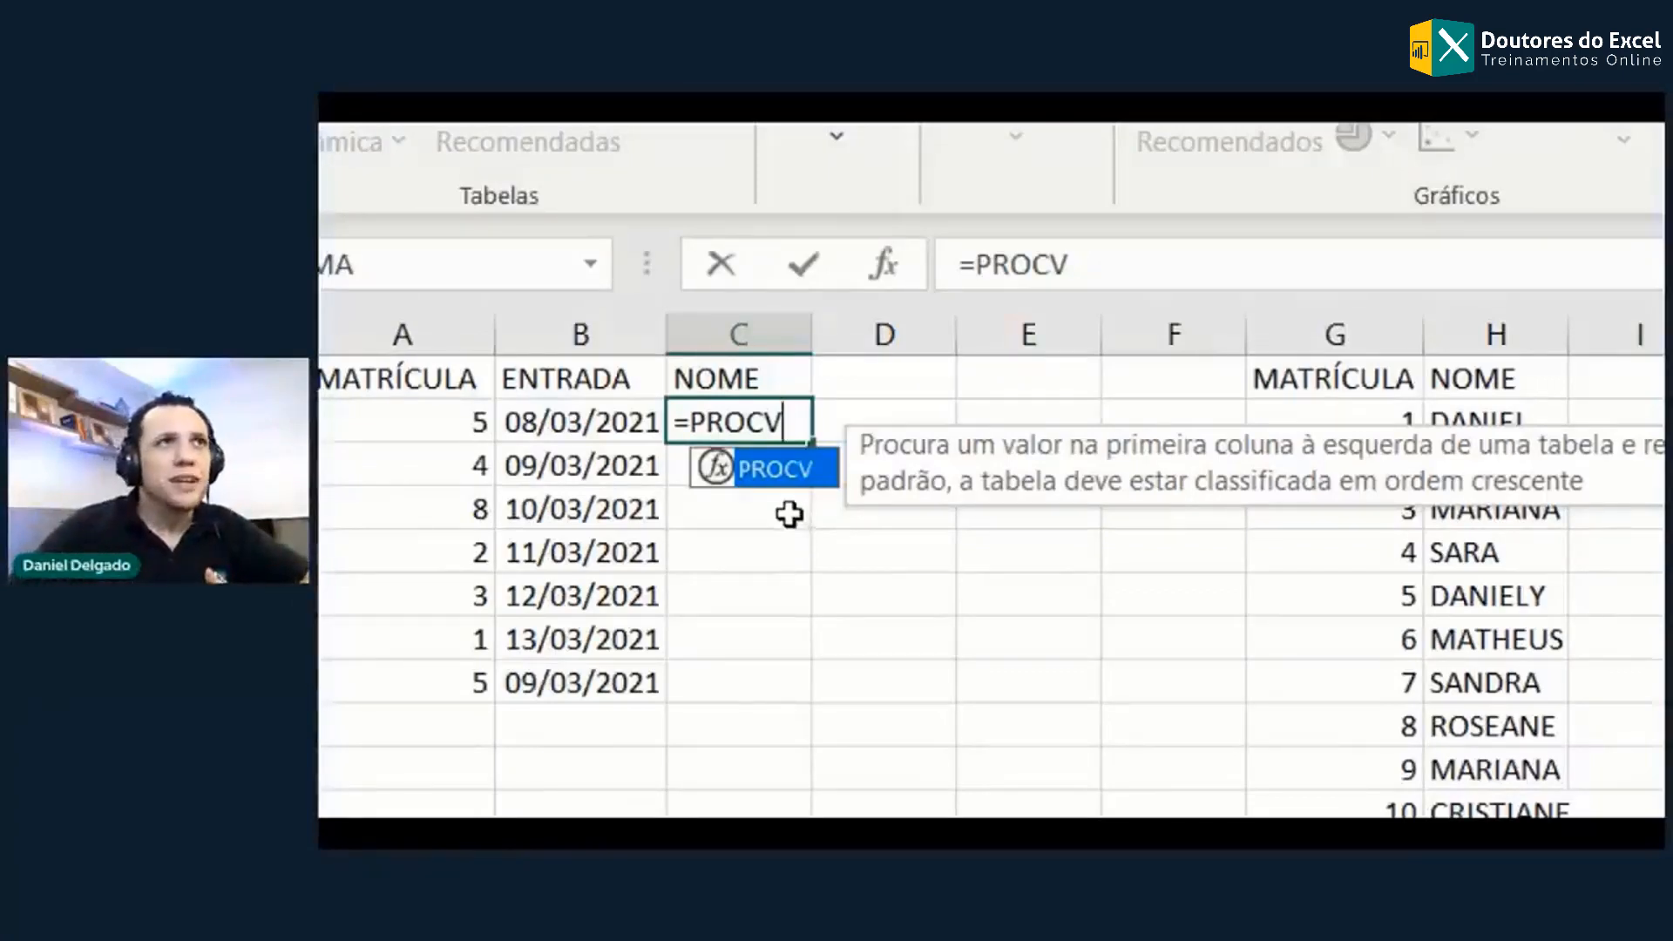
drag(878, 493, 453, 673)
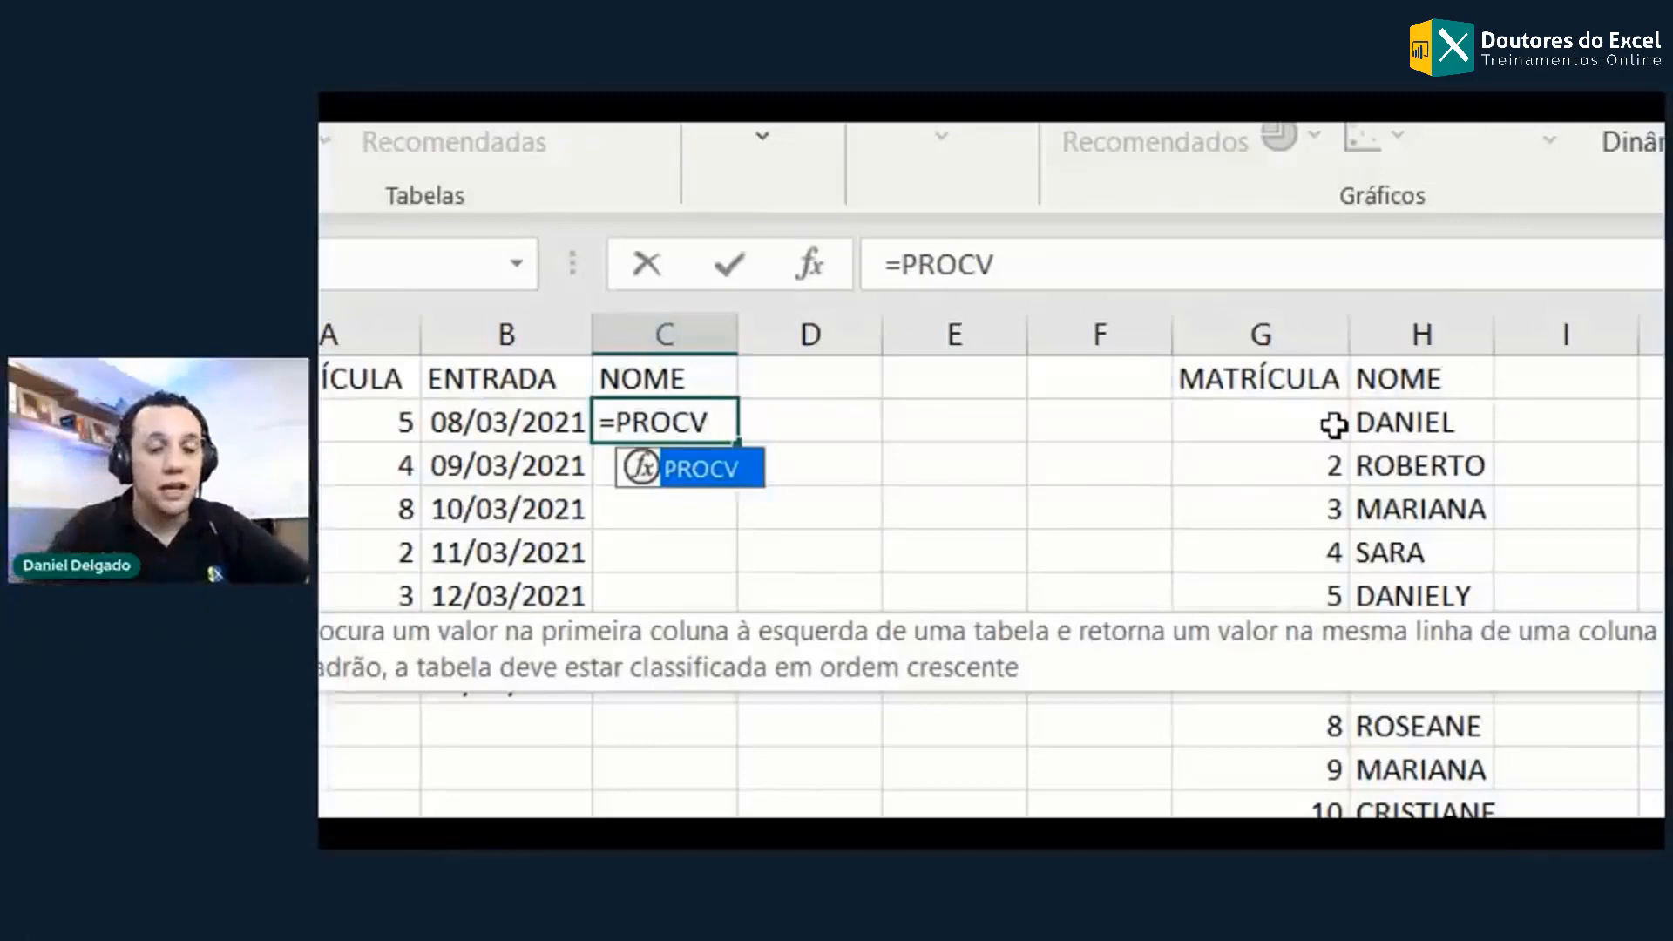
Step: Try PROCH as the function name in C2 and change it back to PROCV
key(BackSpace)
text(H)
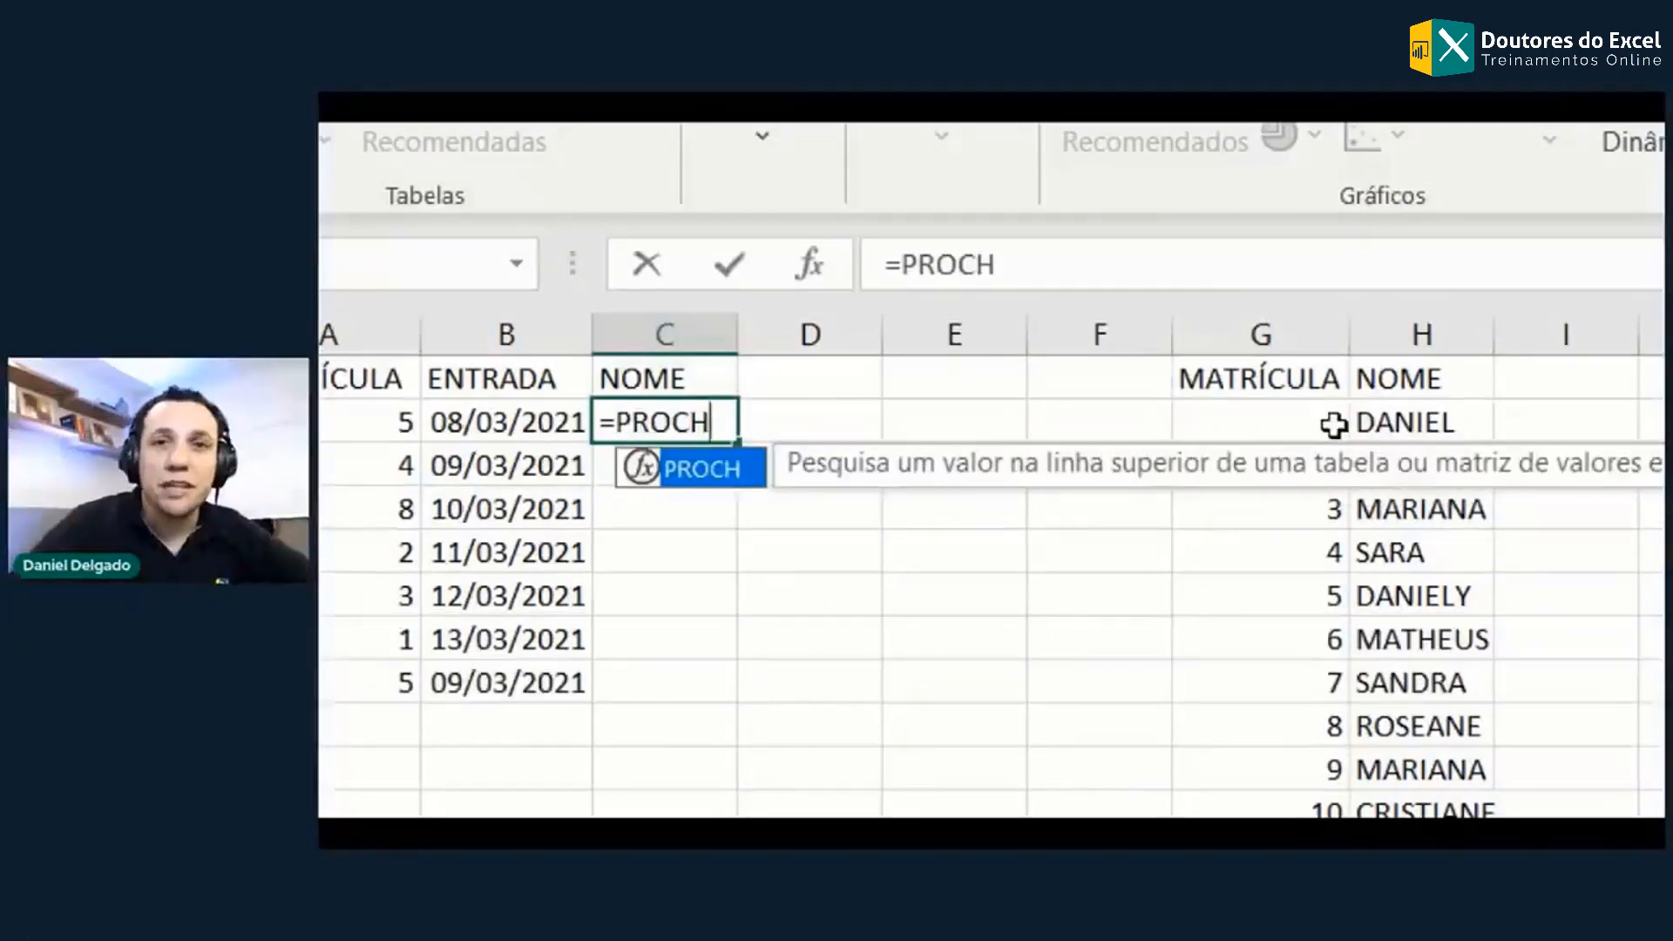
key(BackSpace)
text(V)
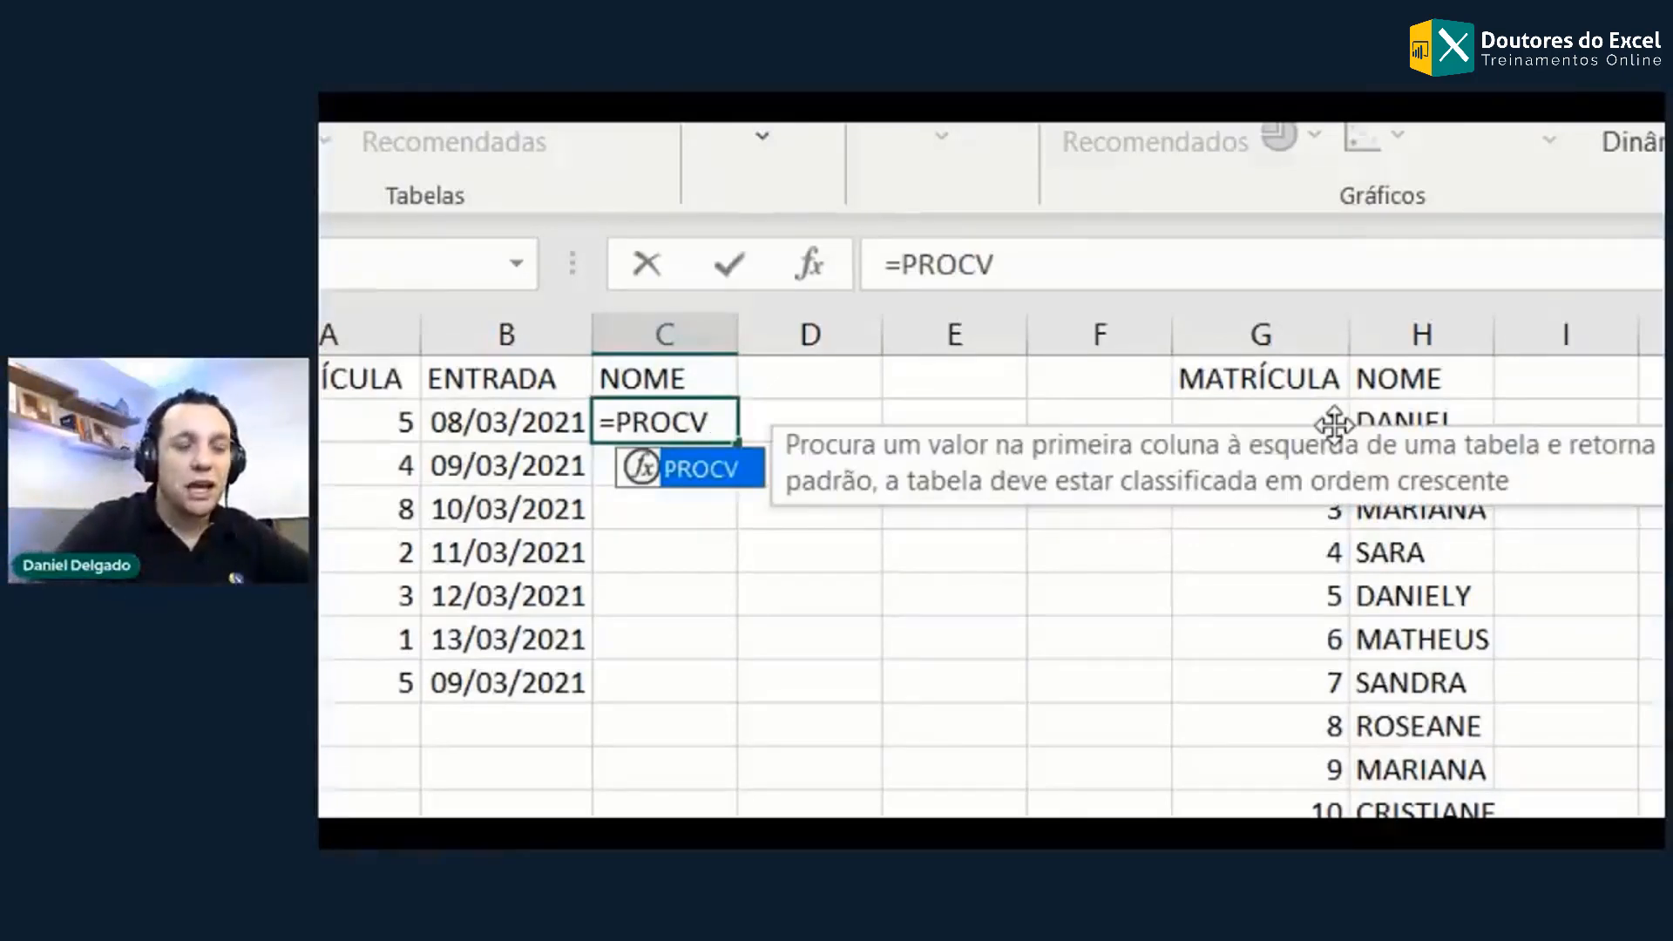
Step: Open the PROCV arguments in C2 and set A2 as the lookup value
text(()
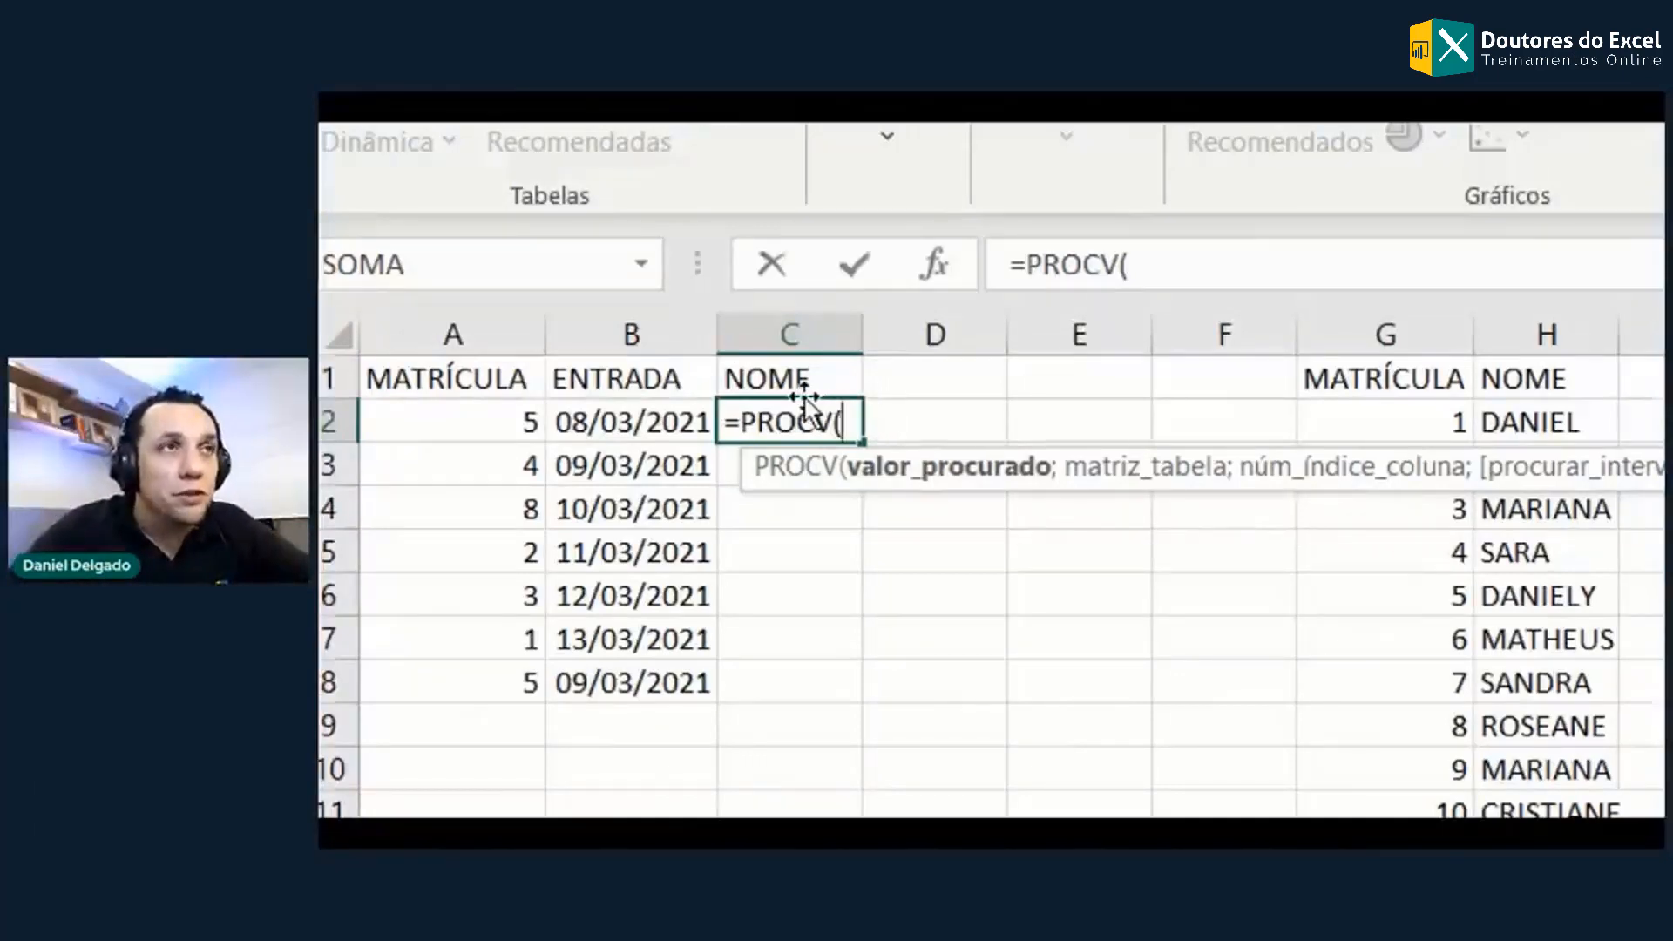
click(492, 425)
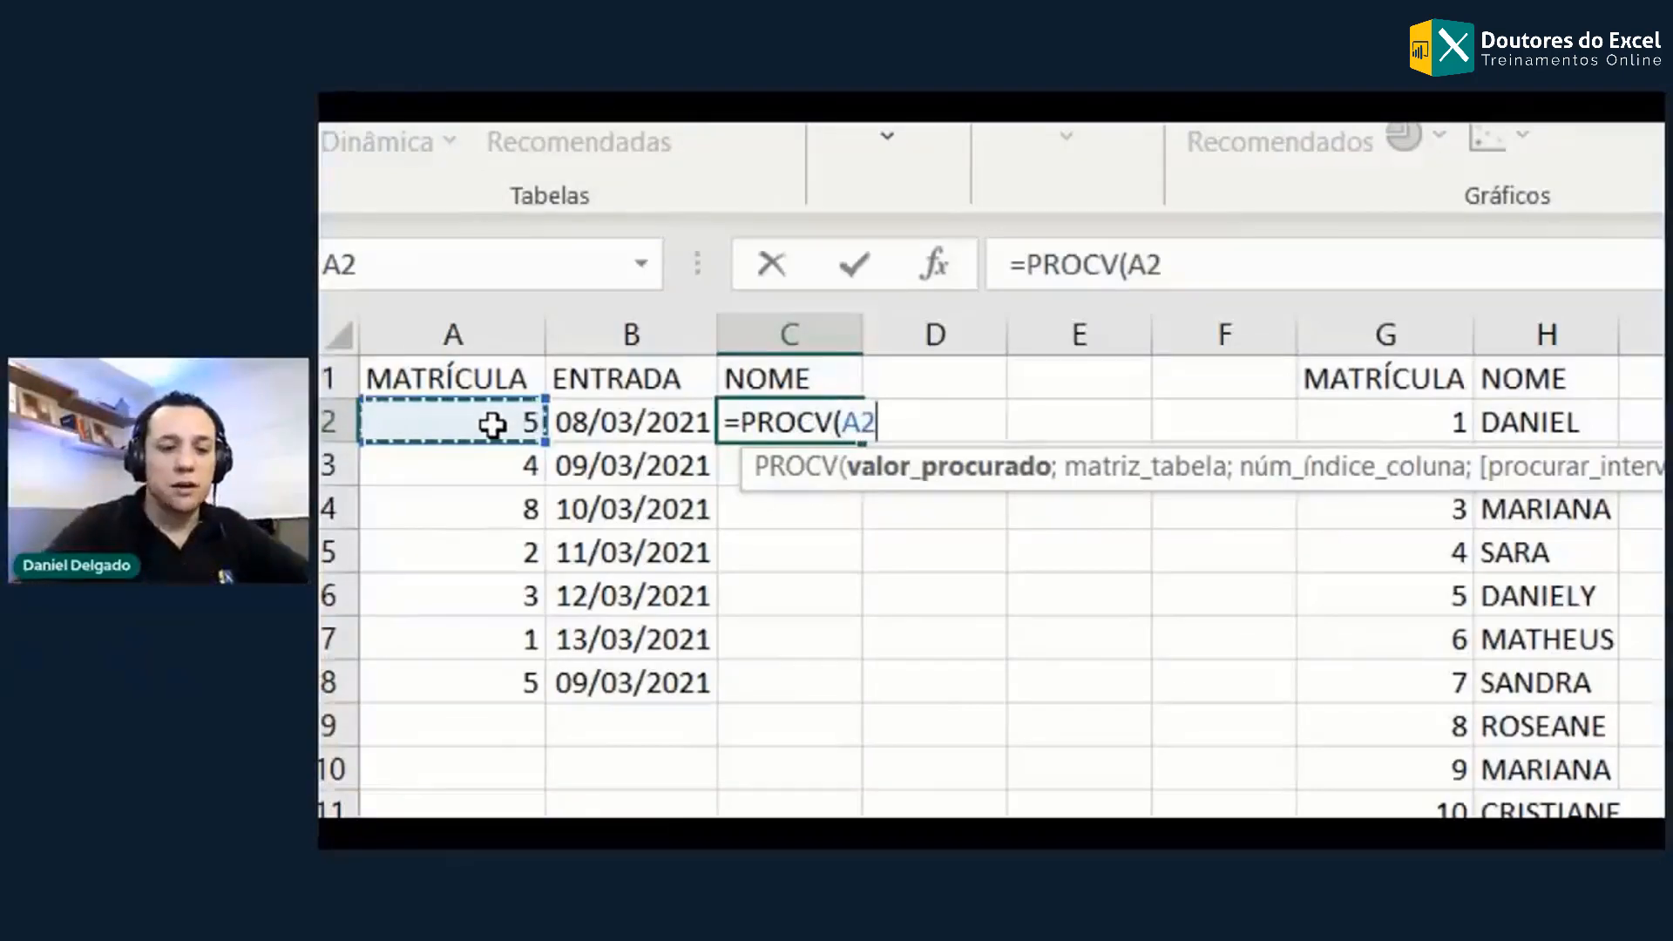
text(;)
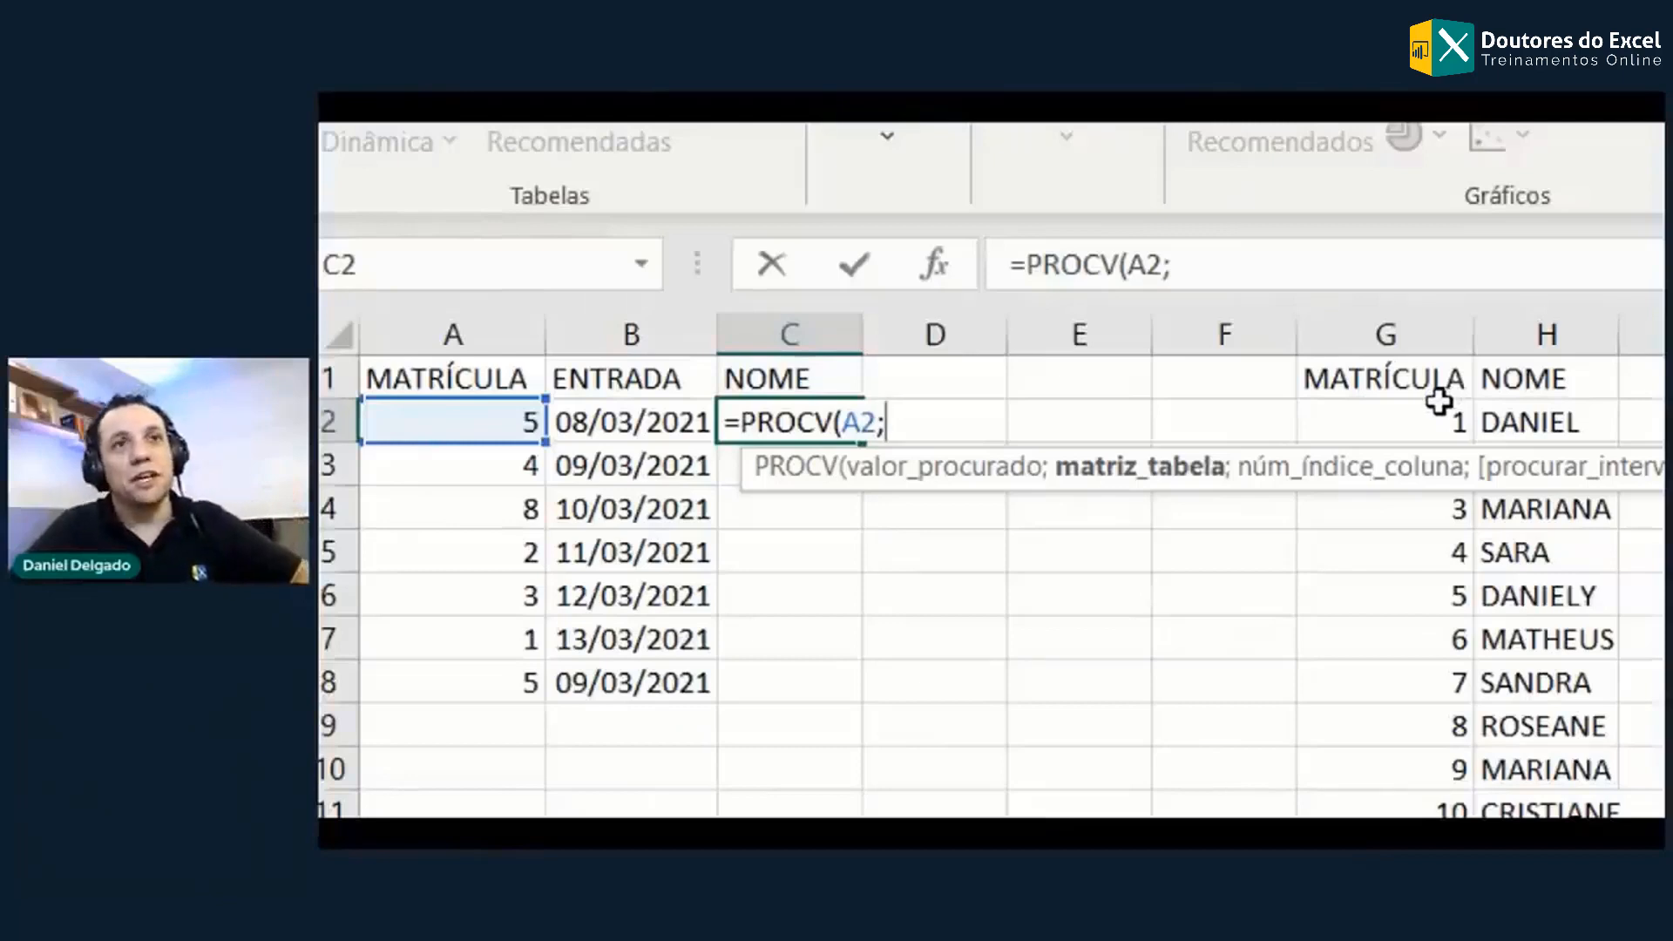
Step: Try the column ranges G:H, H:H, G:G, F:H and F:G as the PROCV table array
drag(1398, 329, 1496, 335)
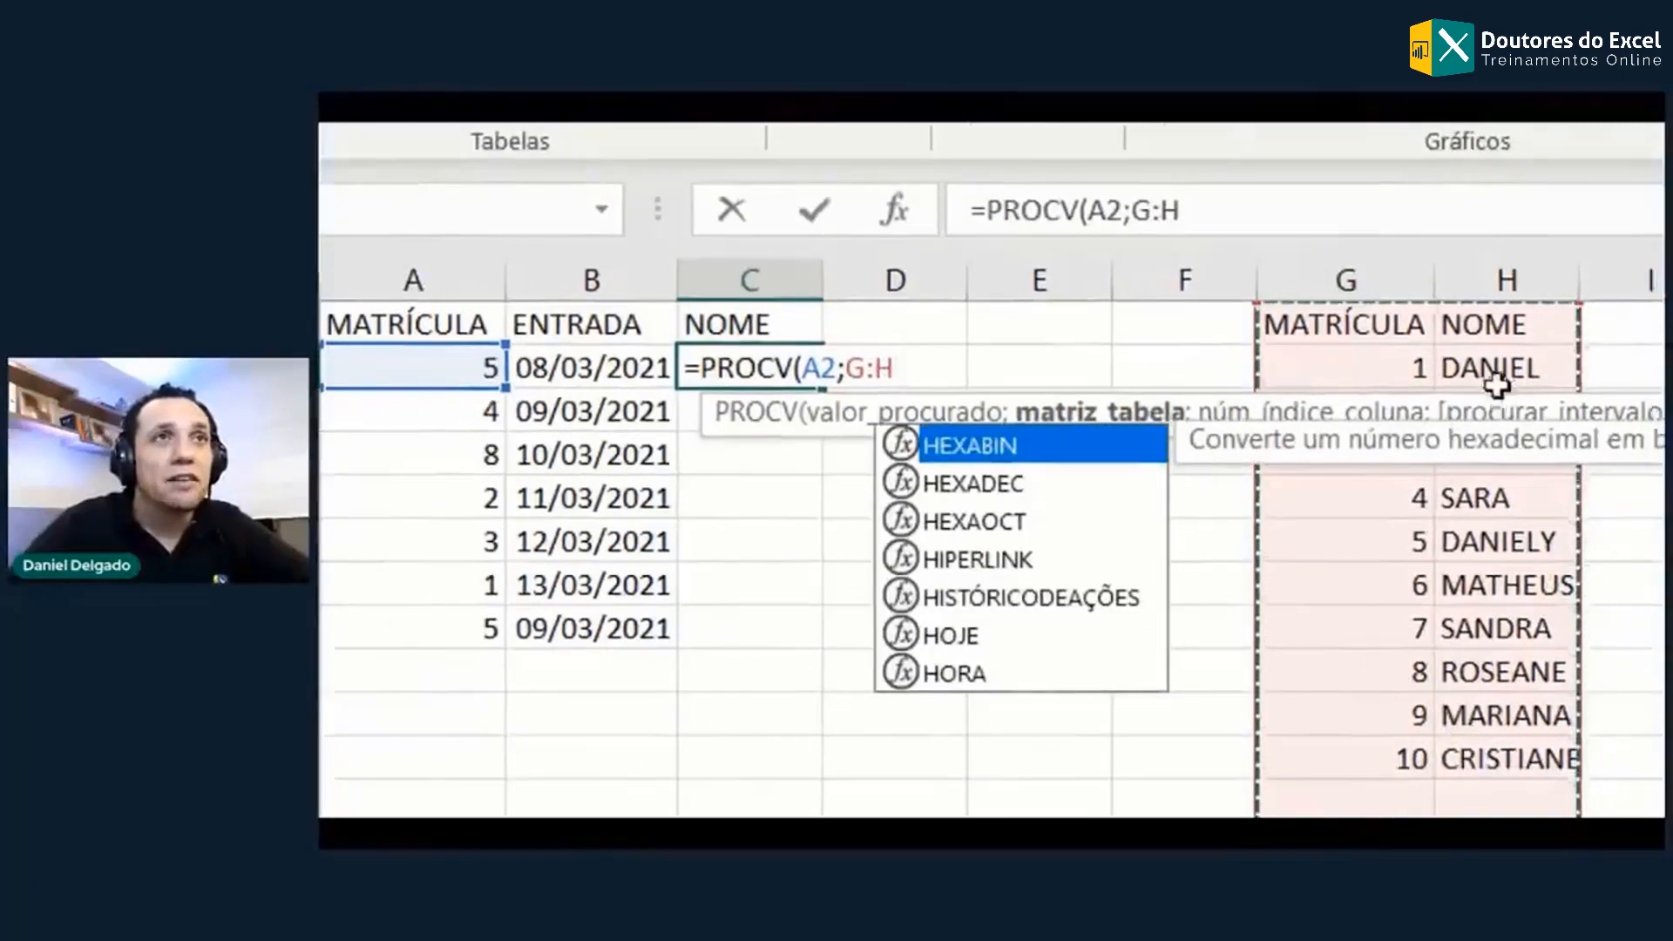
click(1511, 279)
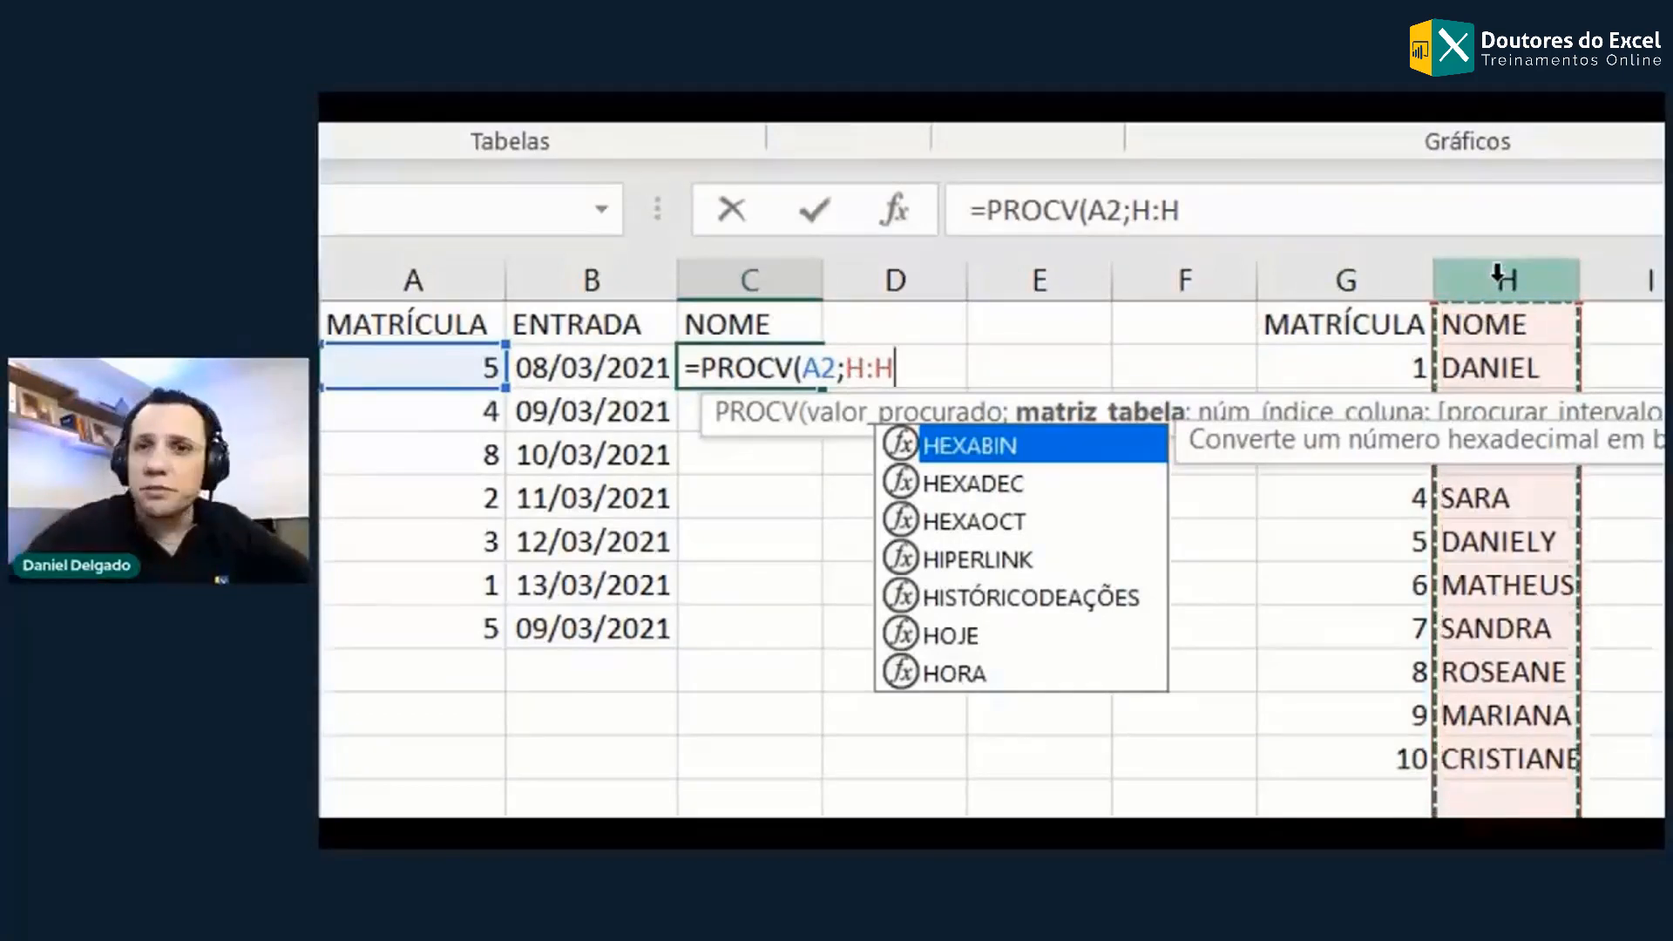
click(1352, 261)
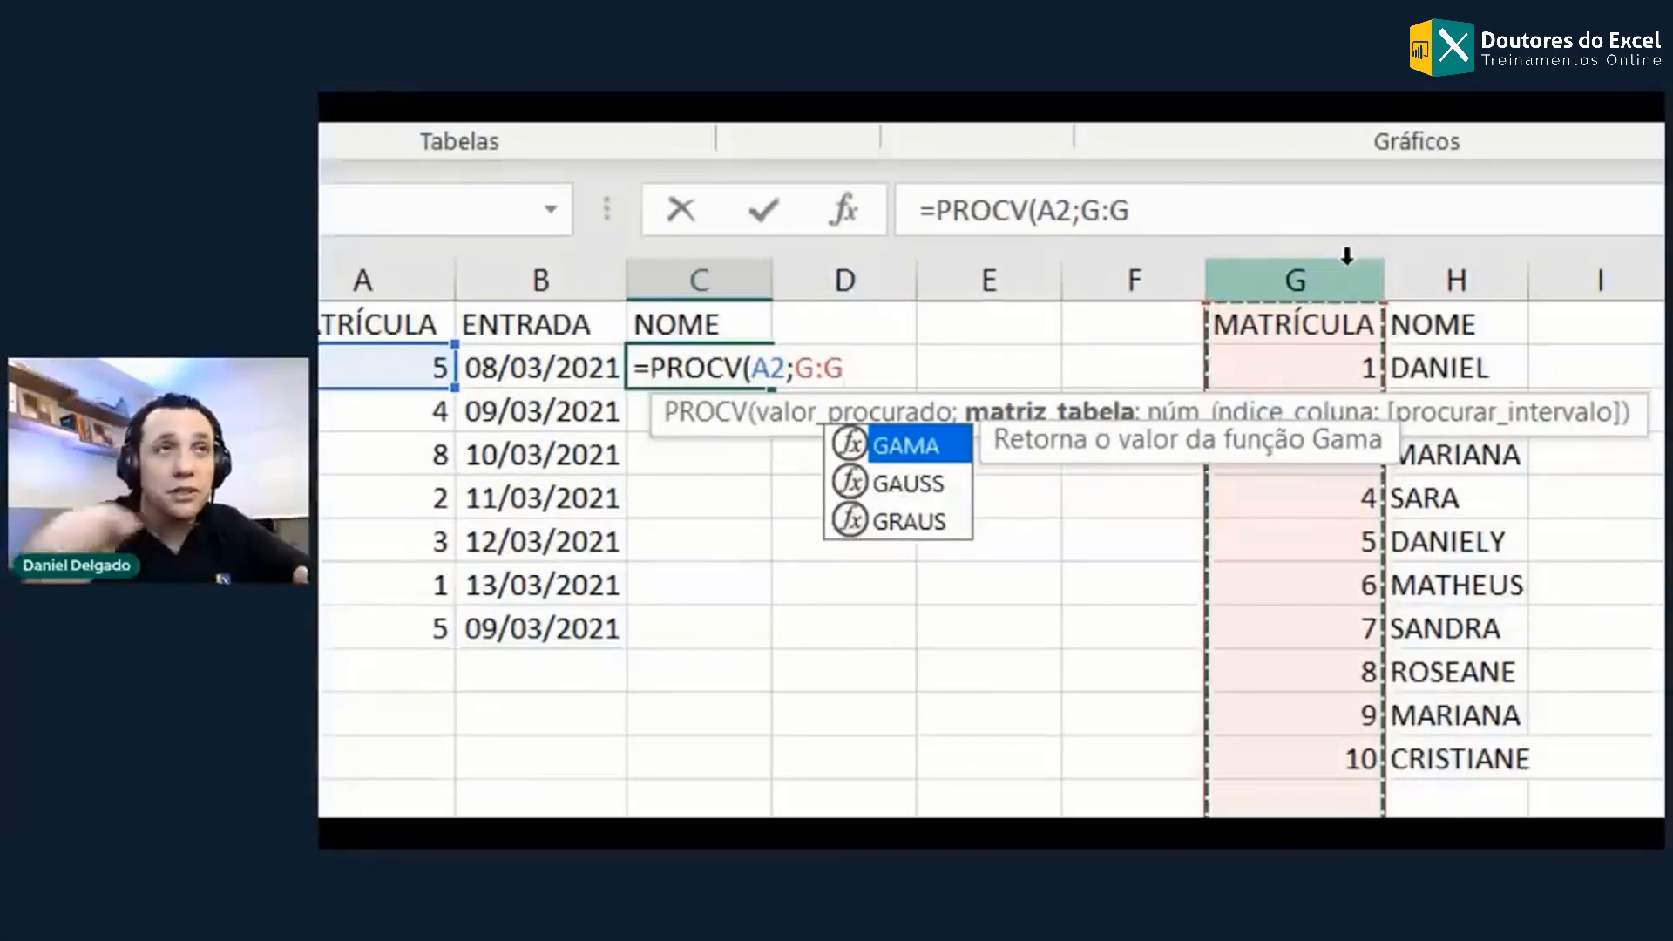
drag(1347, 258, 1418, 265)
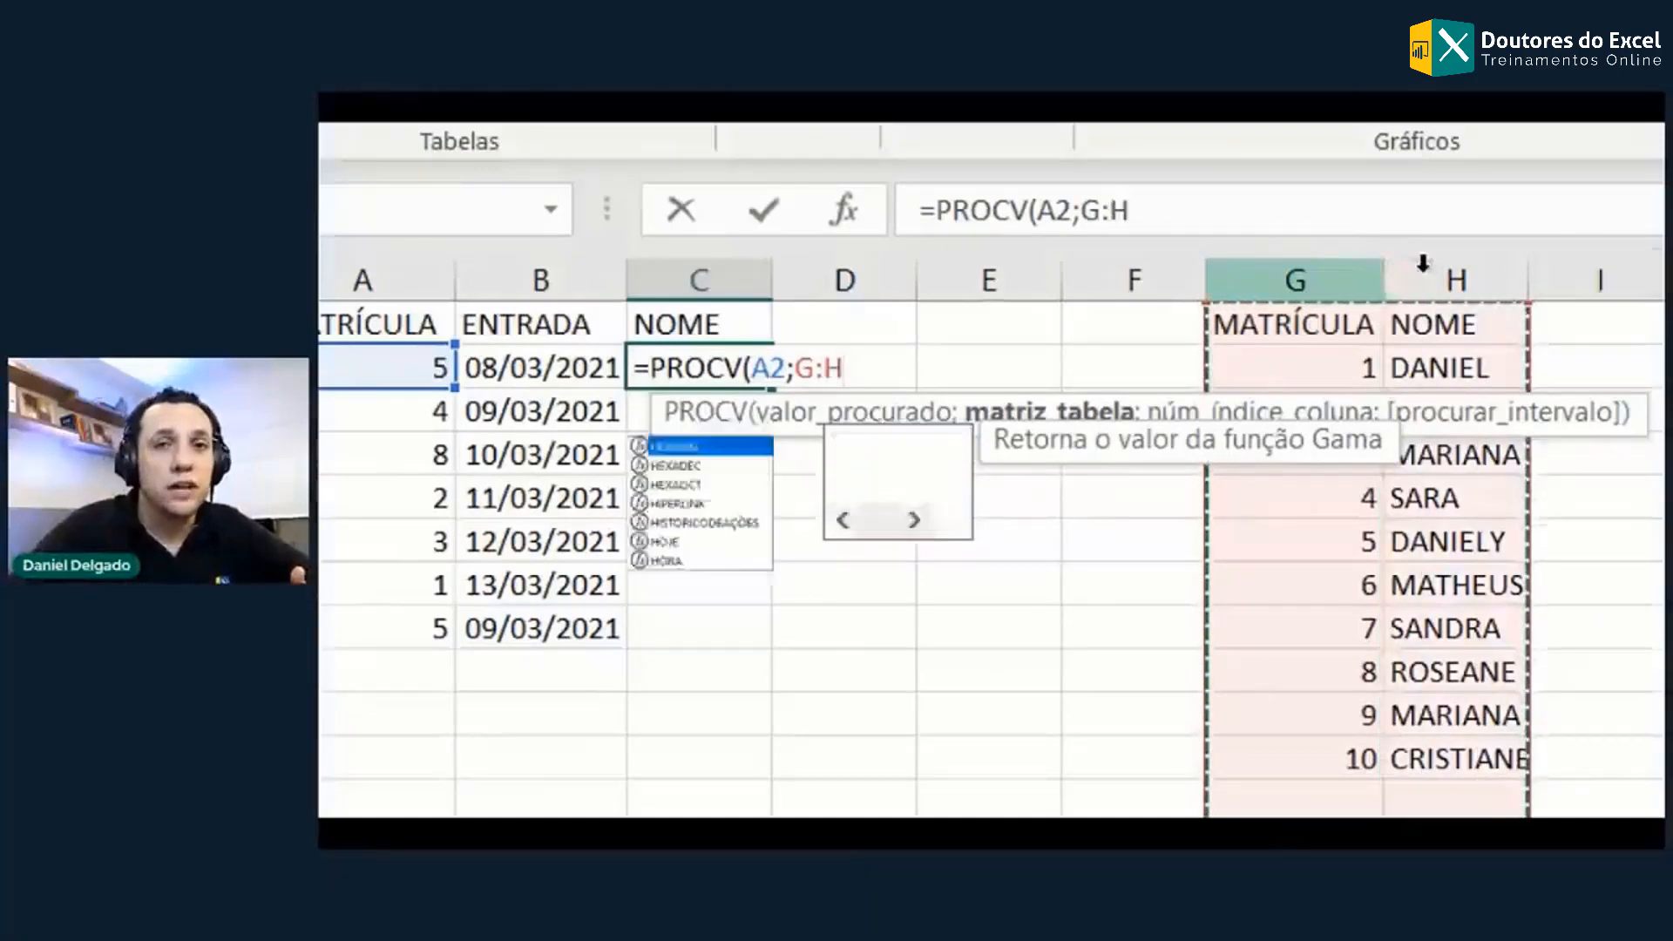
drag(1141, 279, 1453, 270)
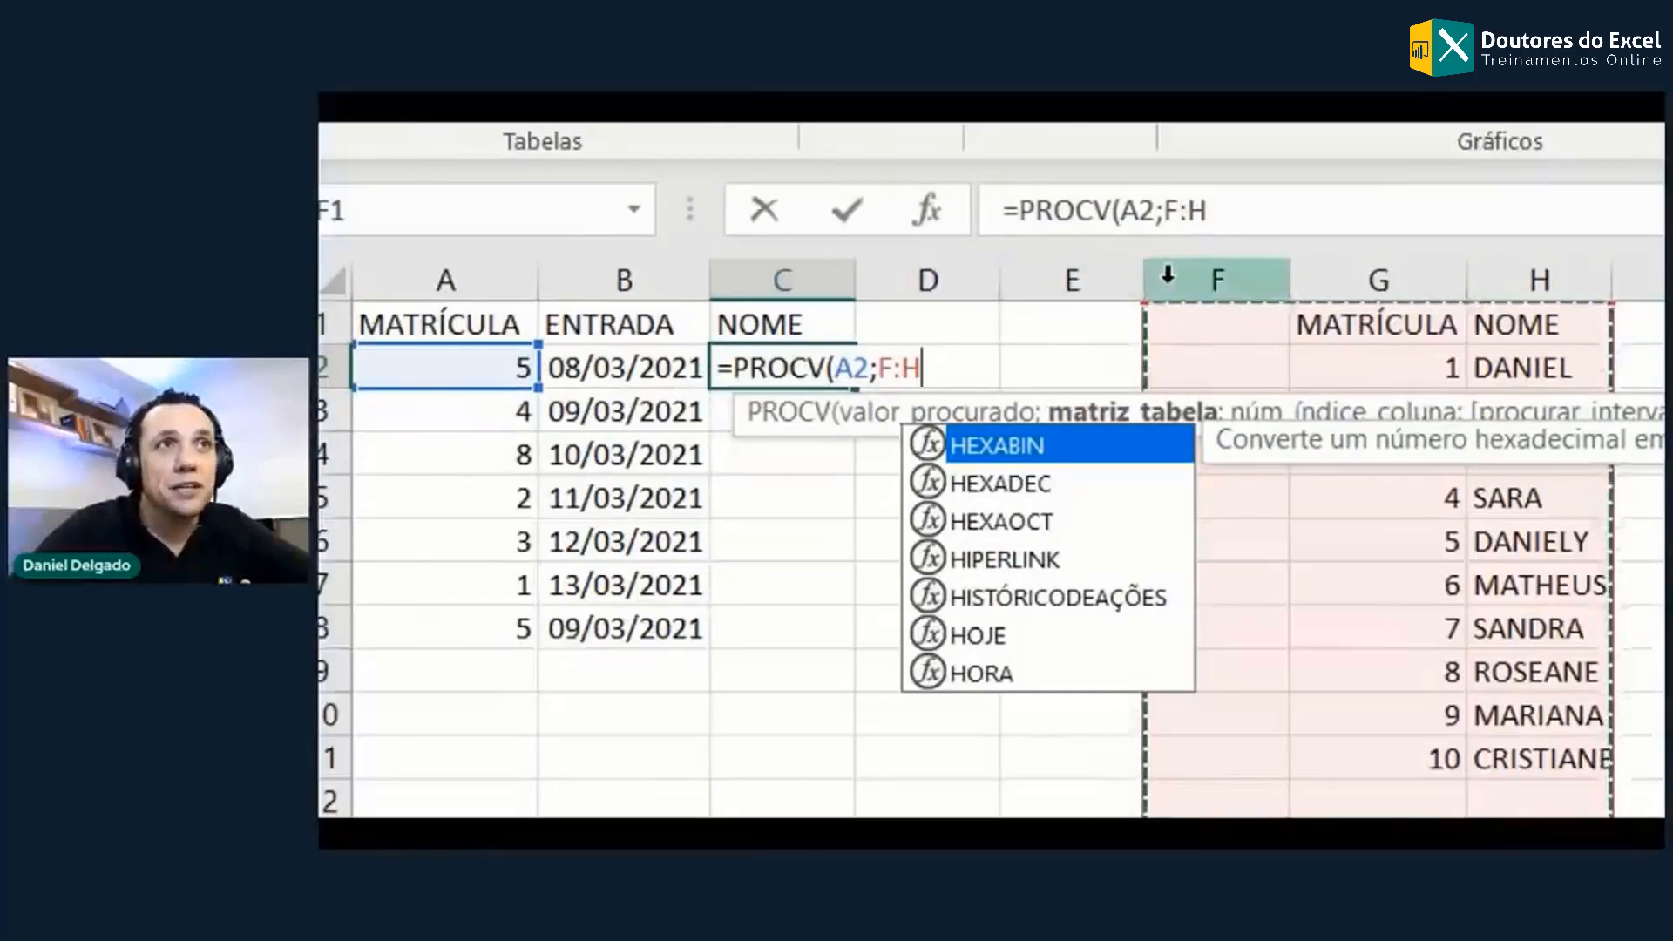
drag(1163, 277, 1564, 271)
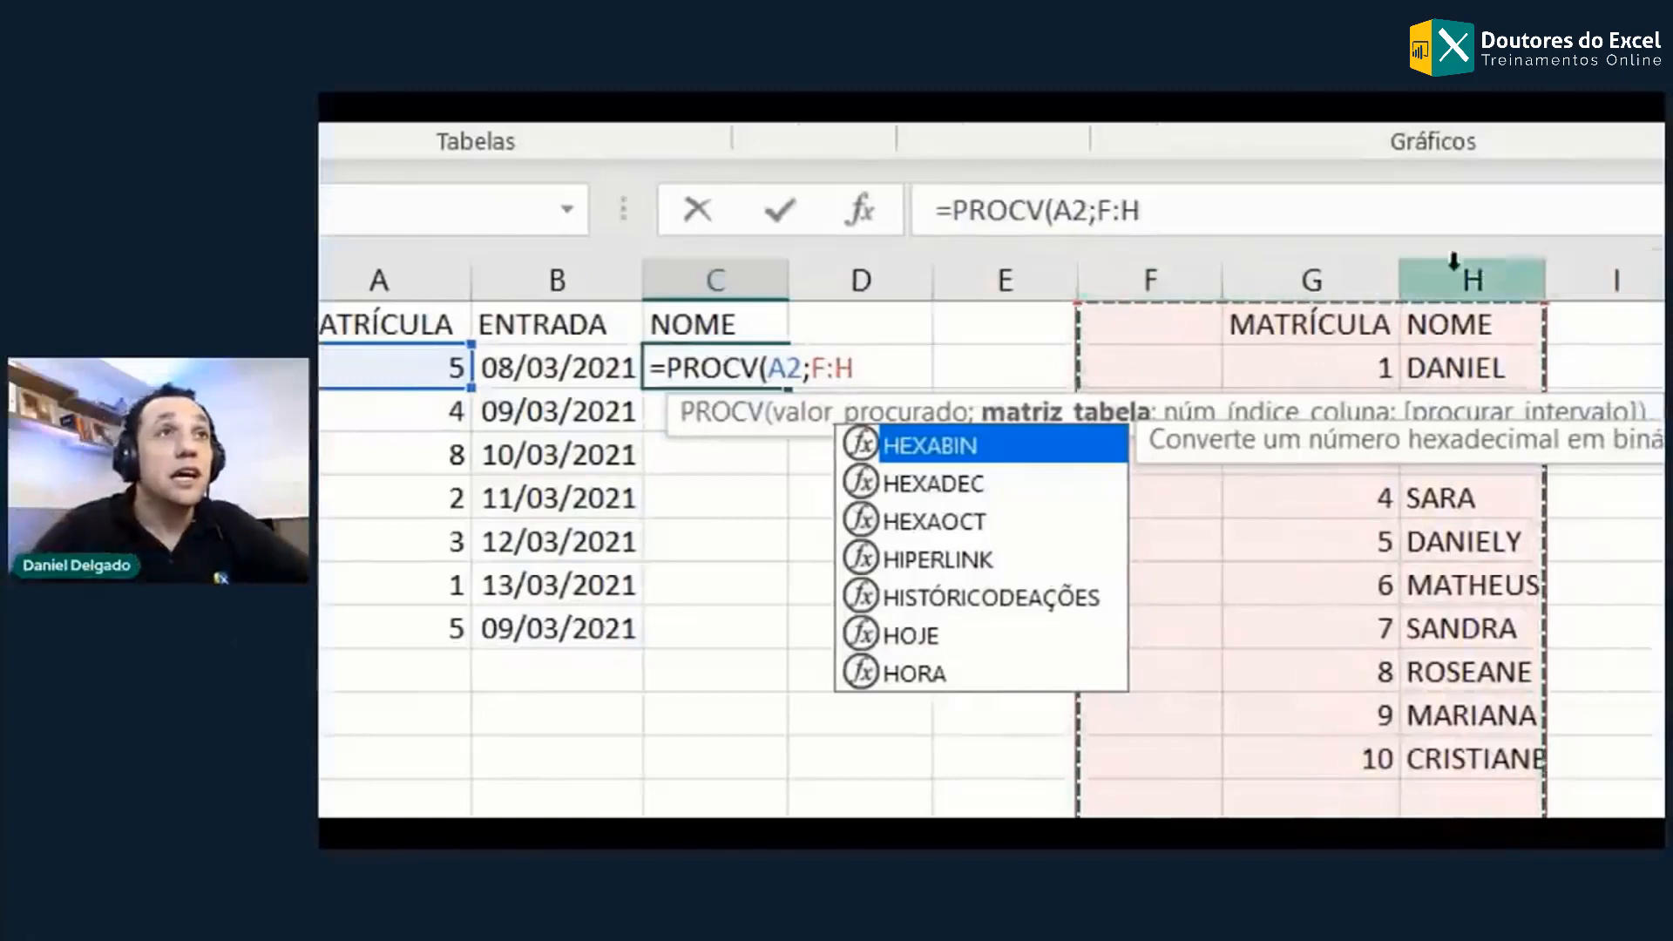
click(1150, 276)
drag(1161, 295, 1377, 295)
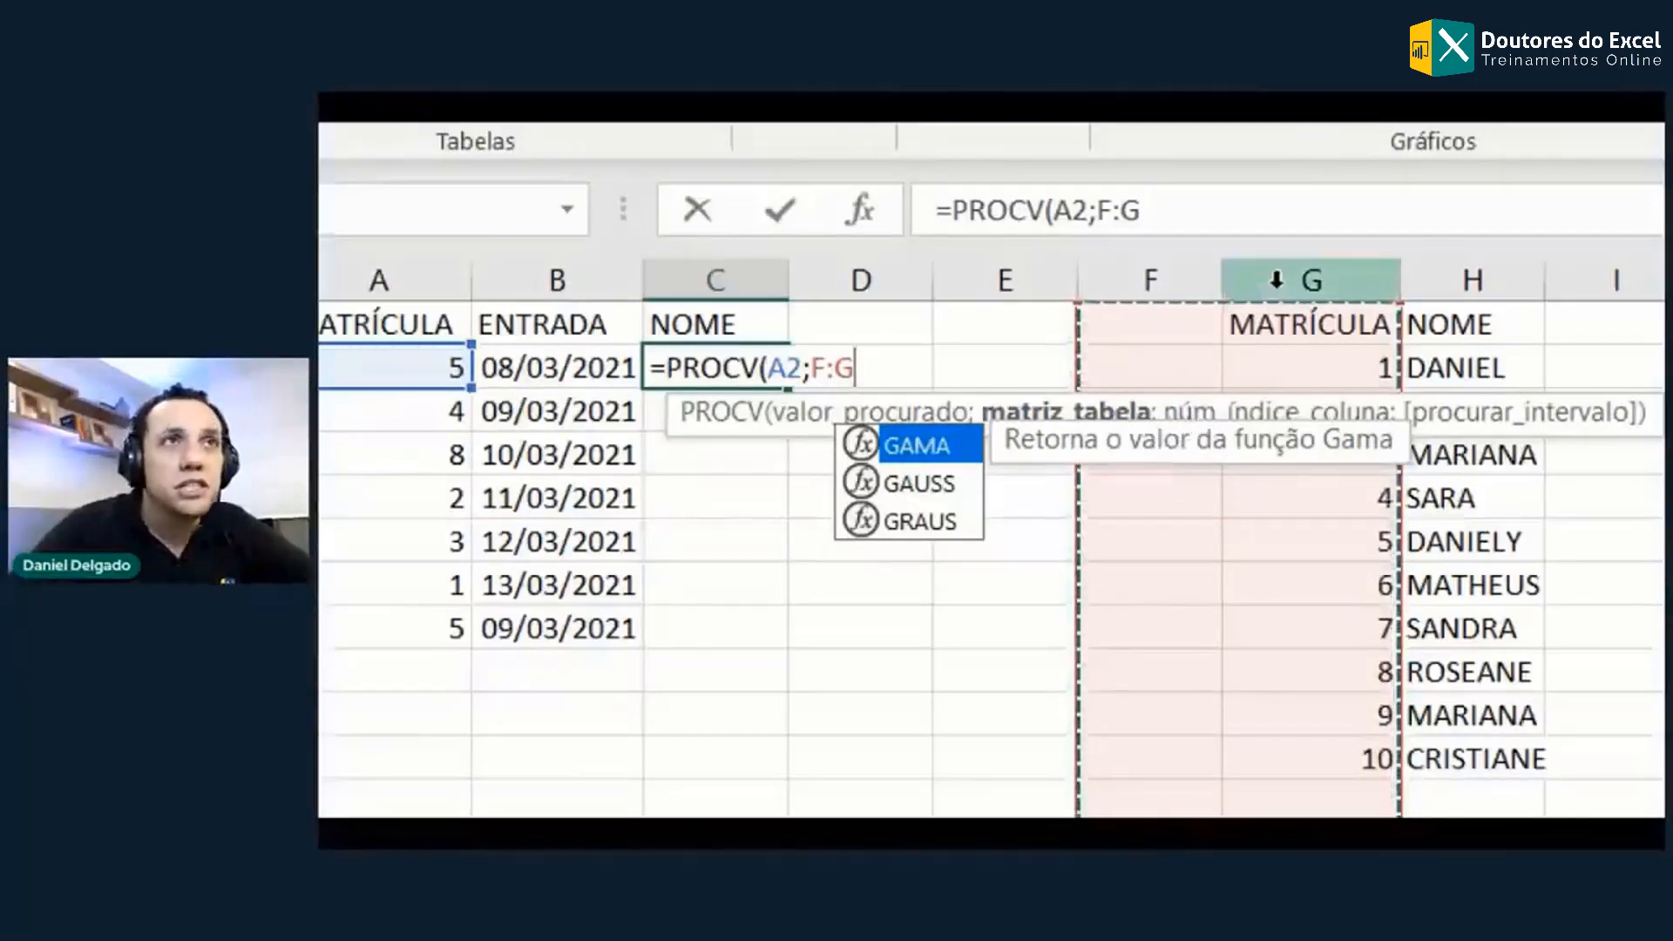
Step: Set the PROCV table array to columns G:H and the column index number to 2
drag(1277, 280, 1449, 283)
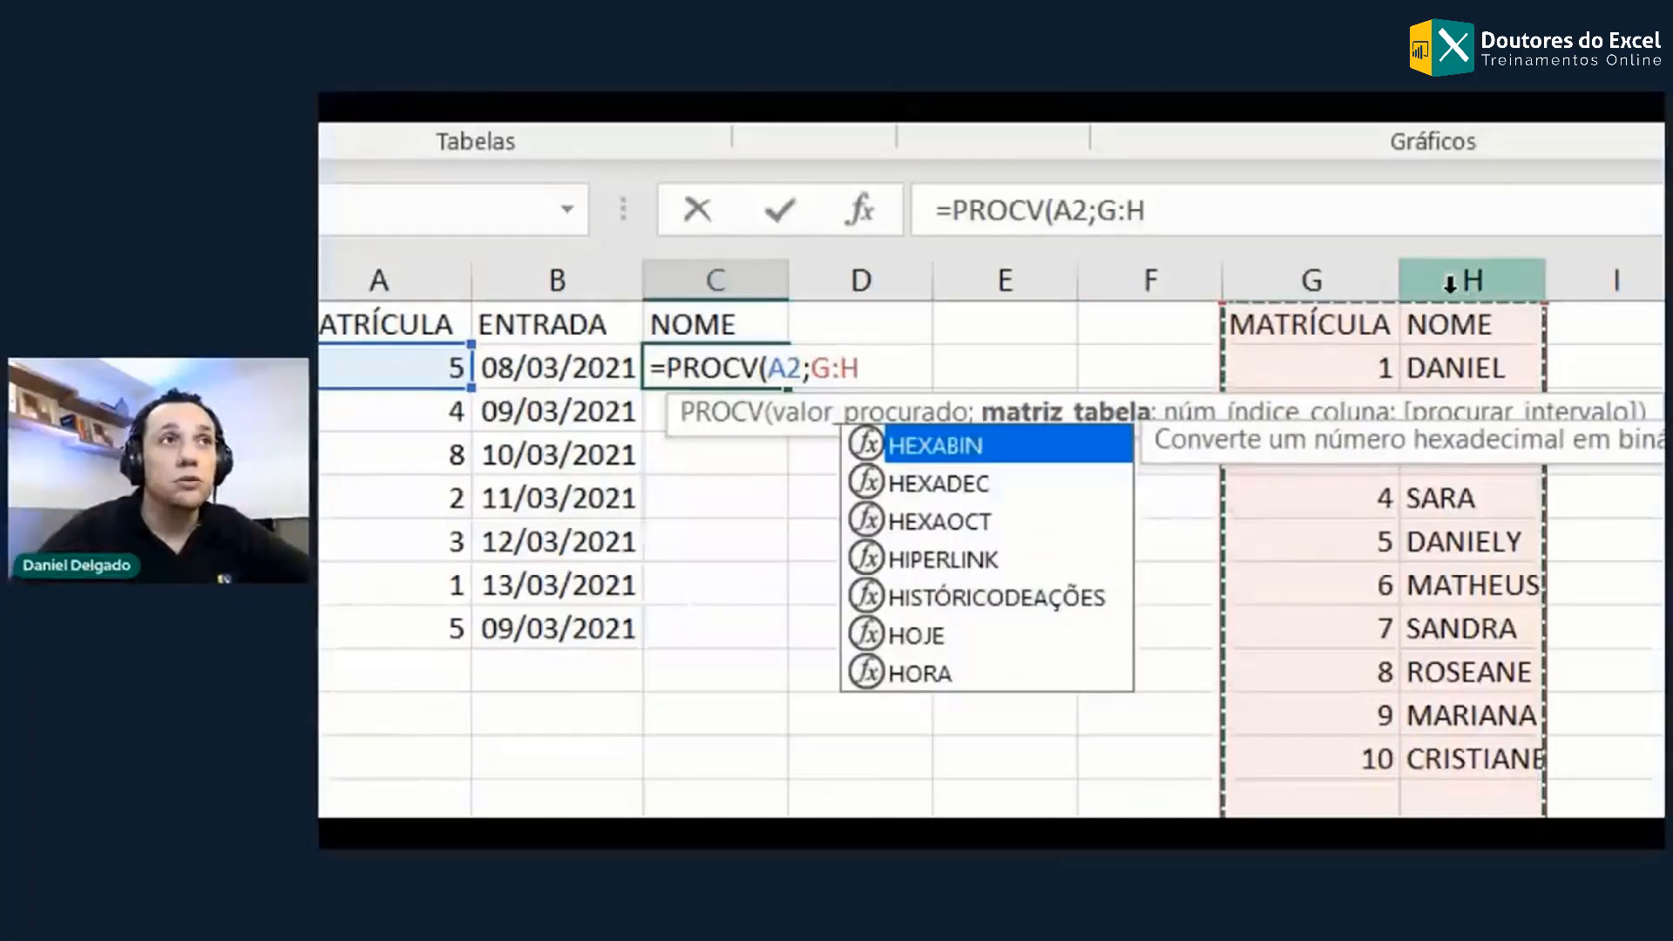
text(;)
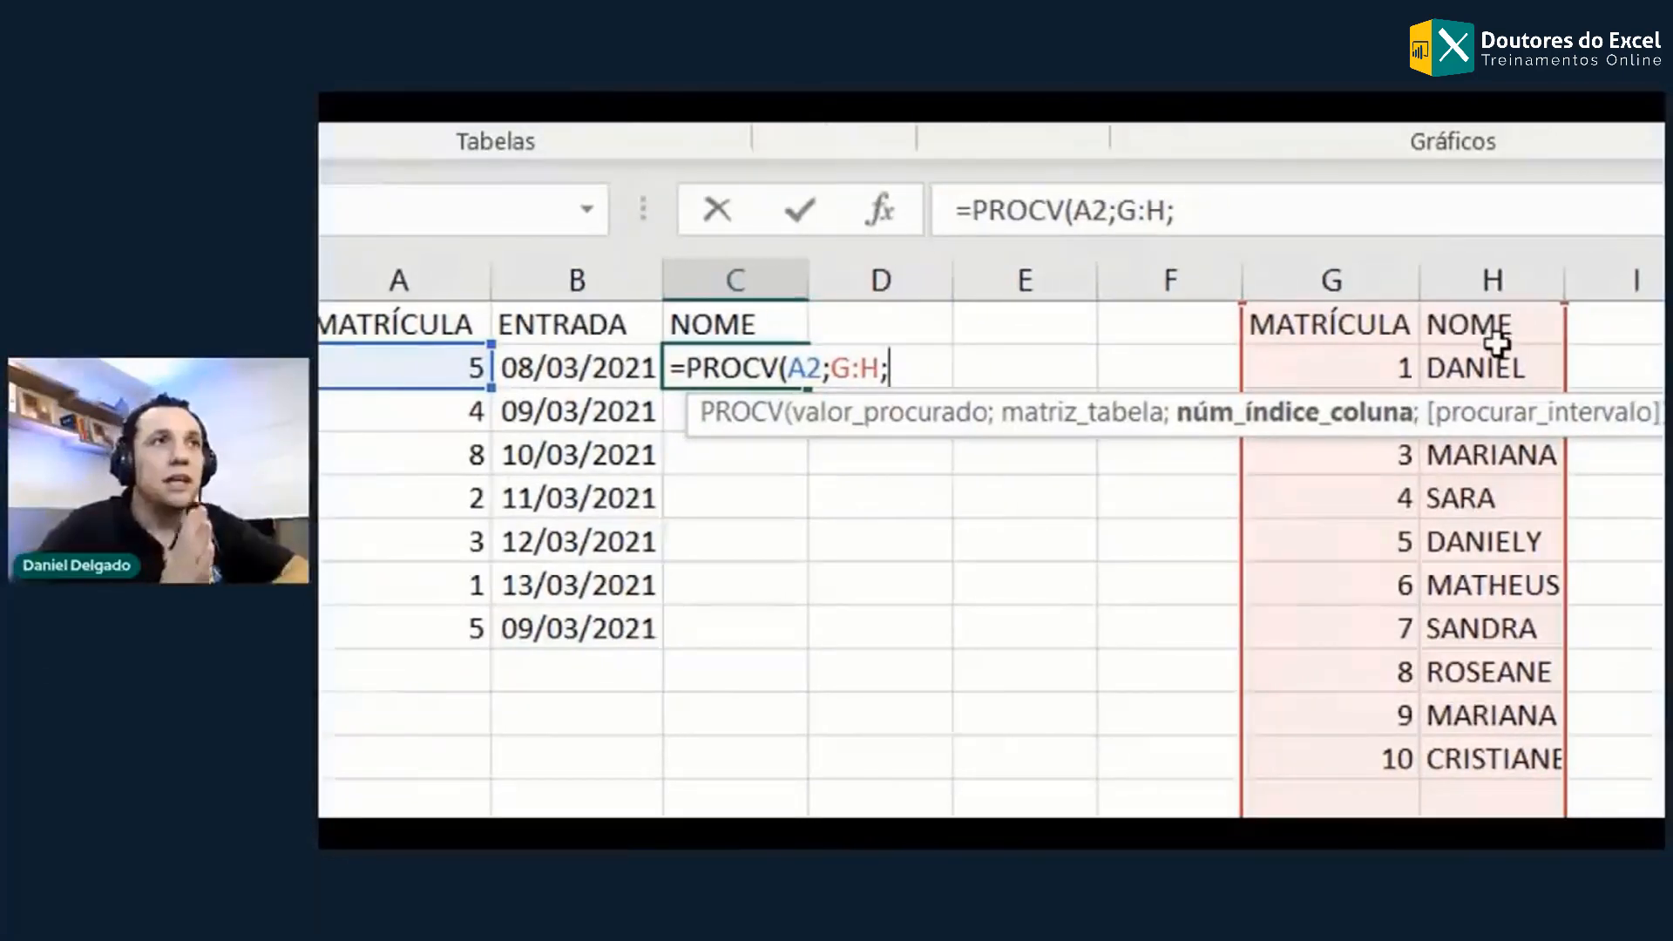
text(2)
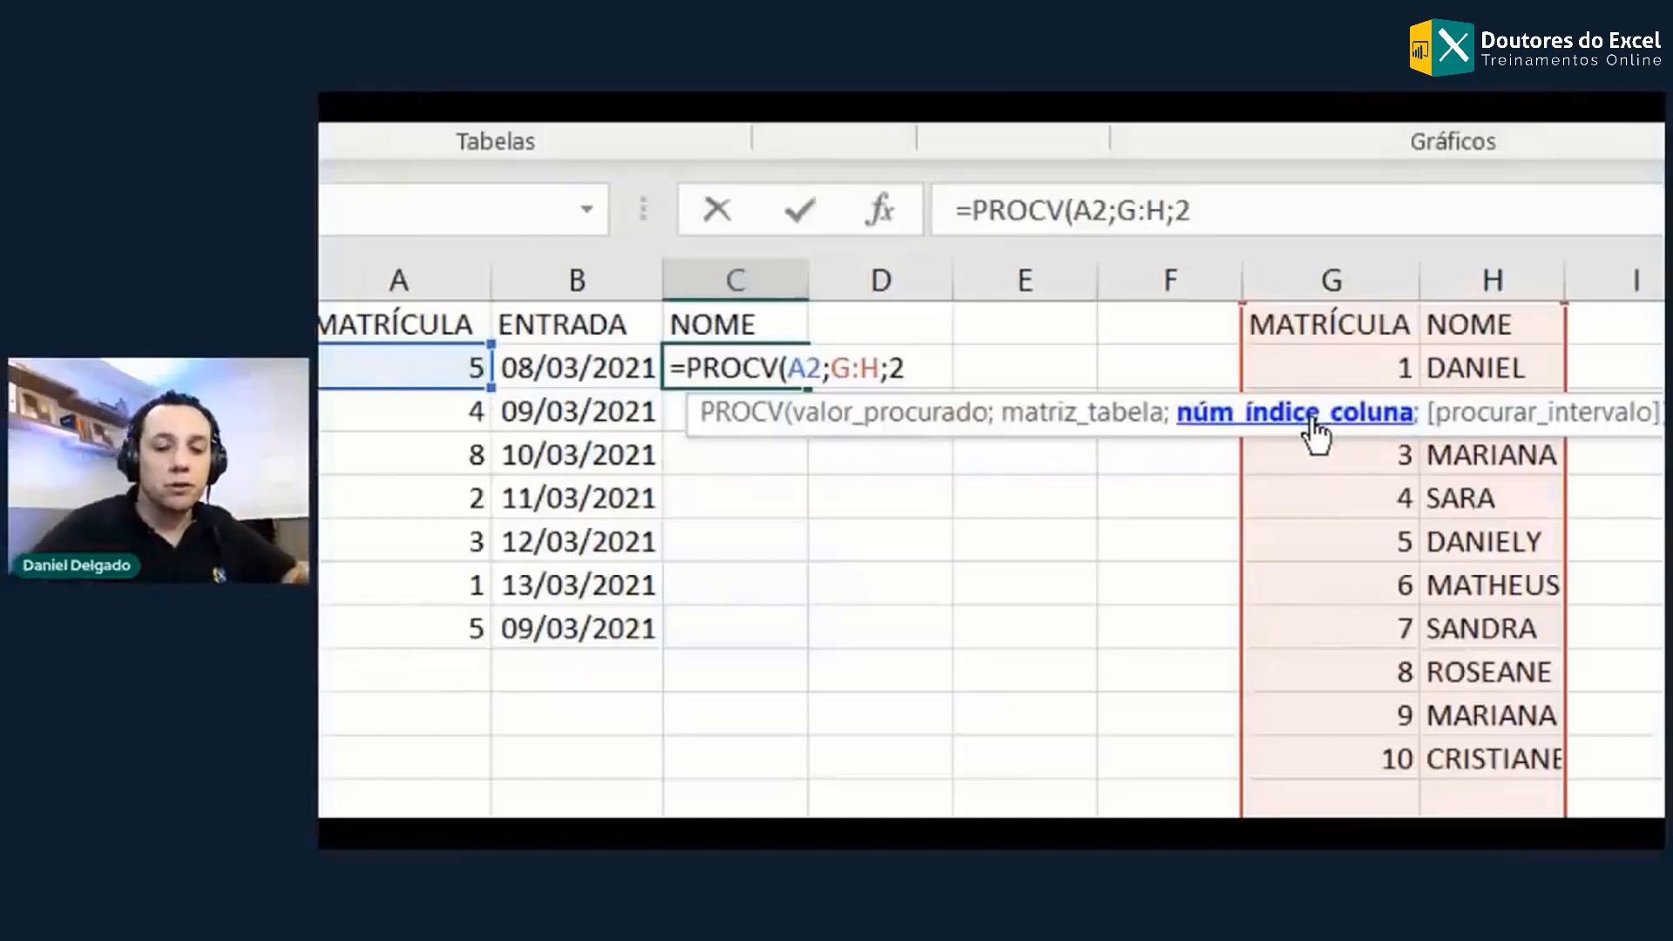
text(;)
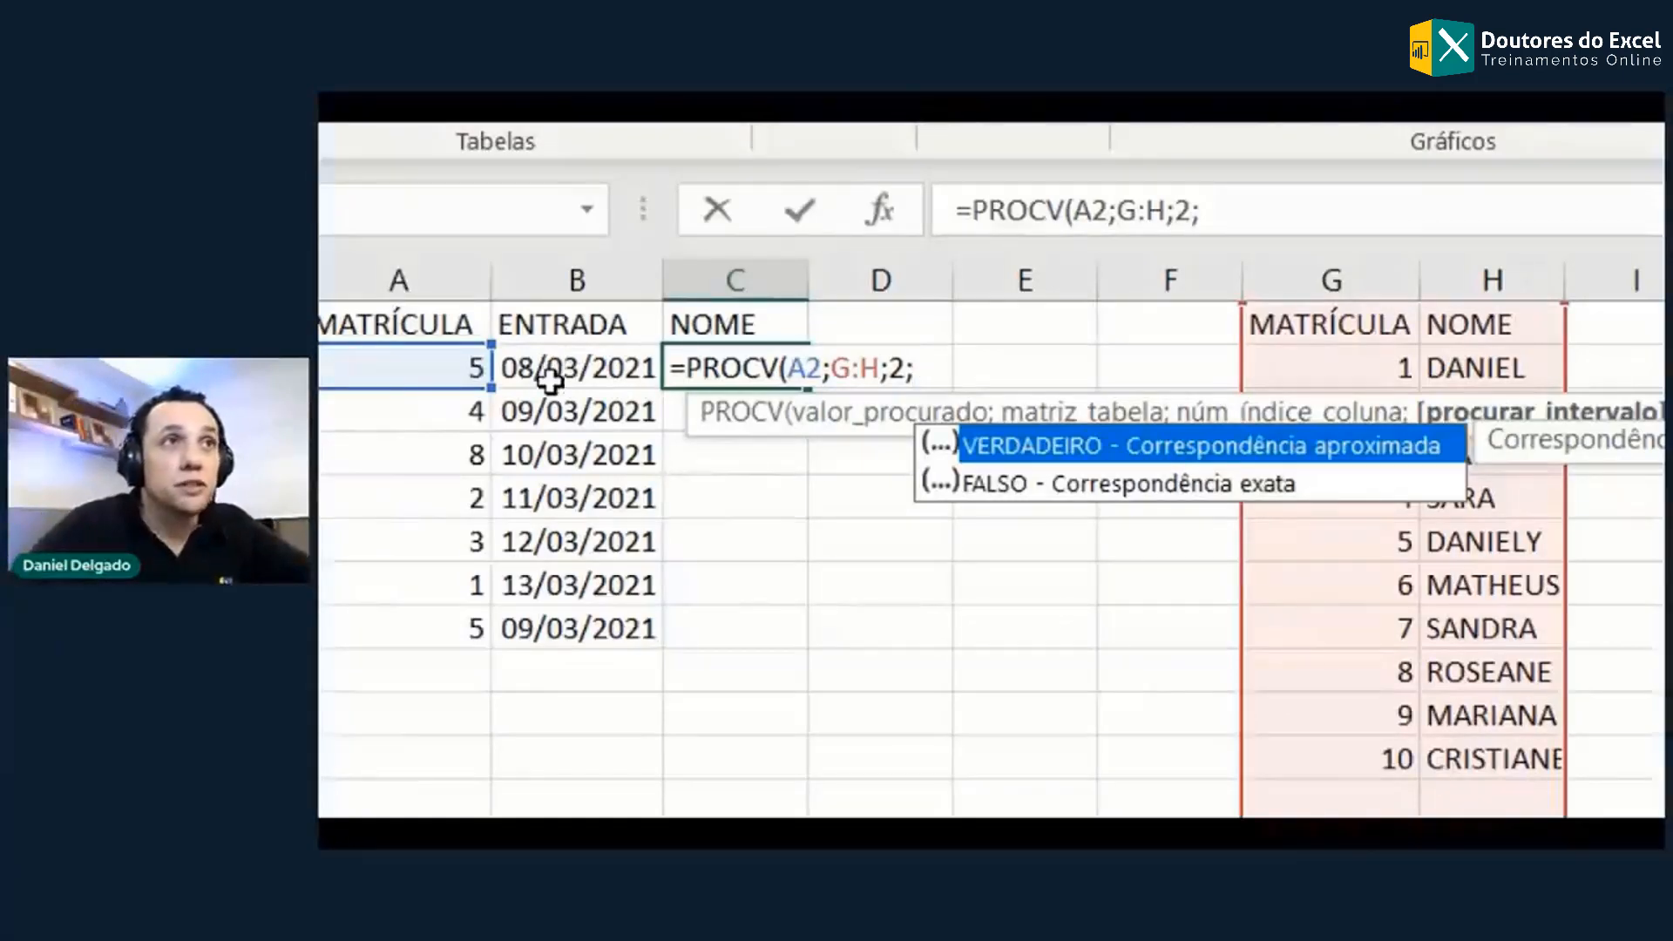
Step: Try FALSO, 0 and 1 in turn as the PROCV range-lookup argument
click(969, 480)
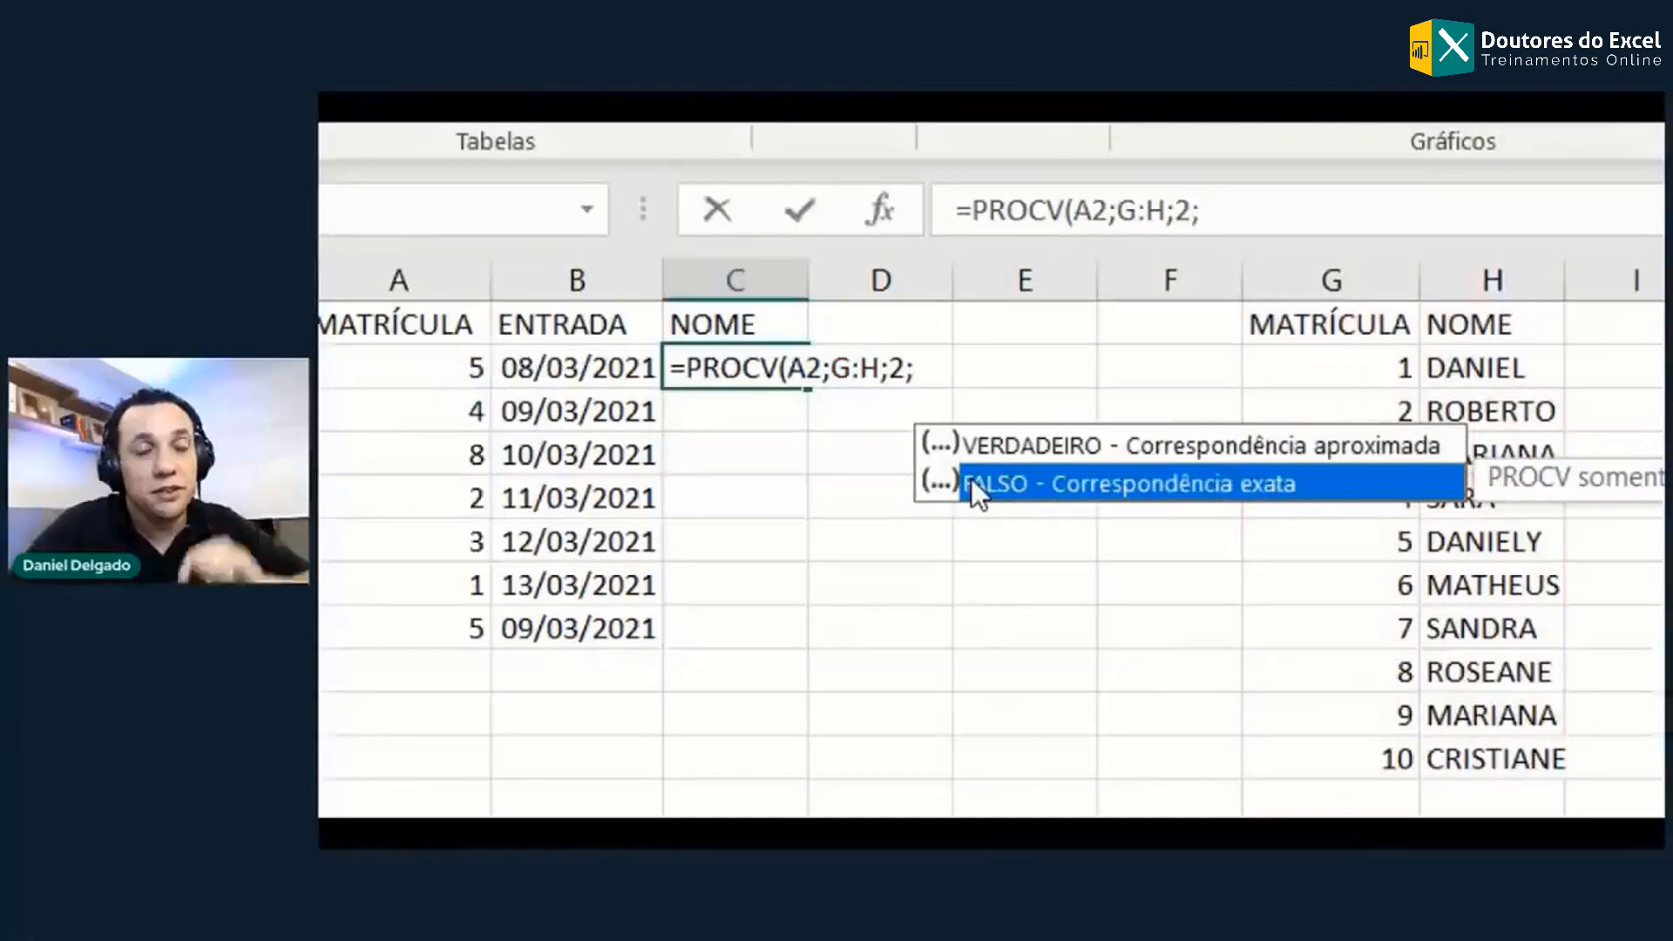
double_click(971, 481)
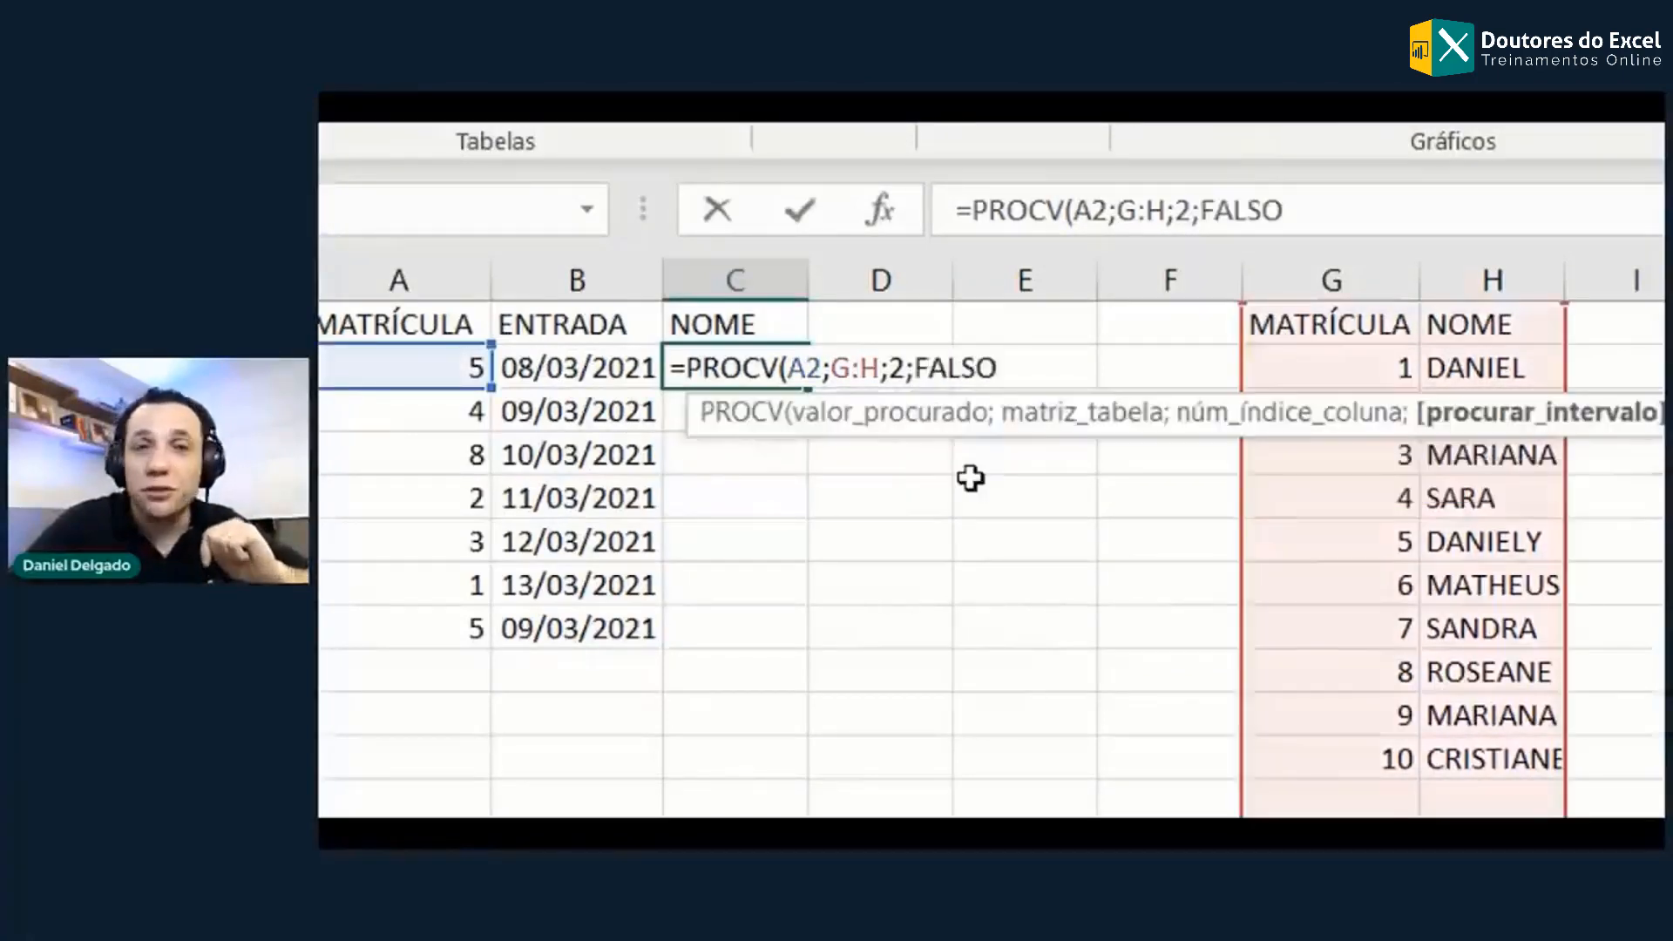
key(BackSpace)
key(BackSpace)
key(BackSpace)
key(BackSpace)
key(BackSpace)
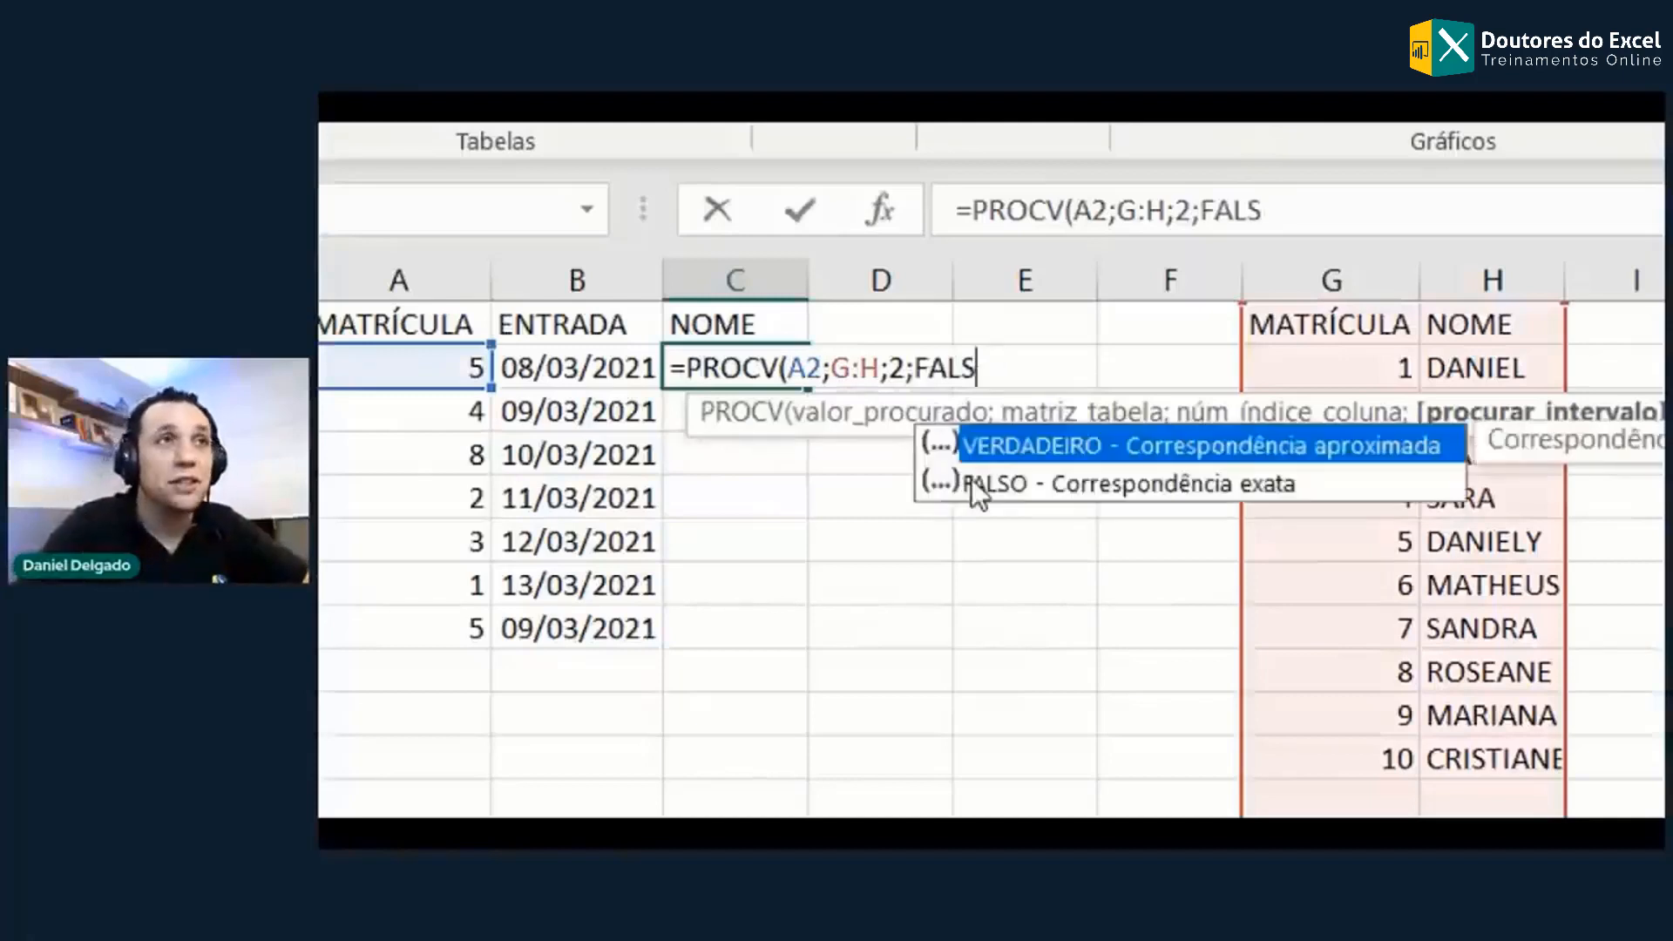
text(0)
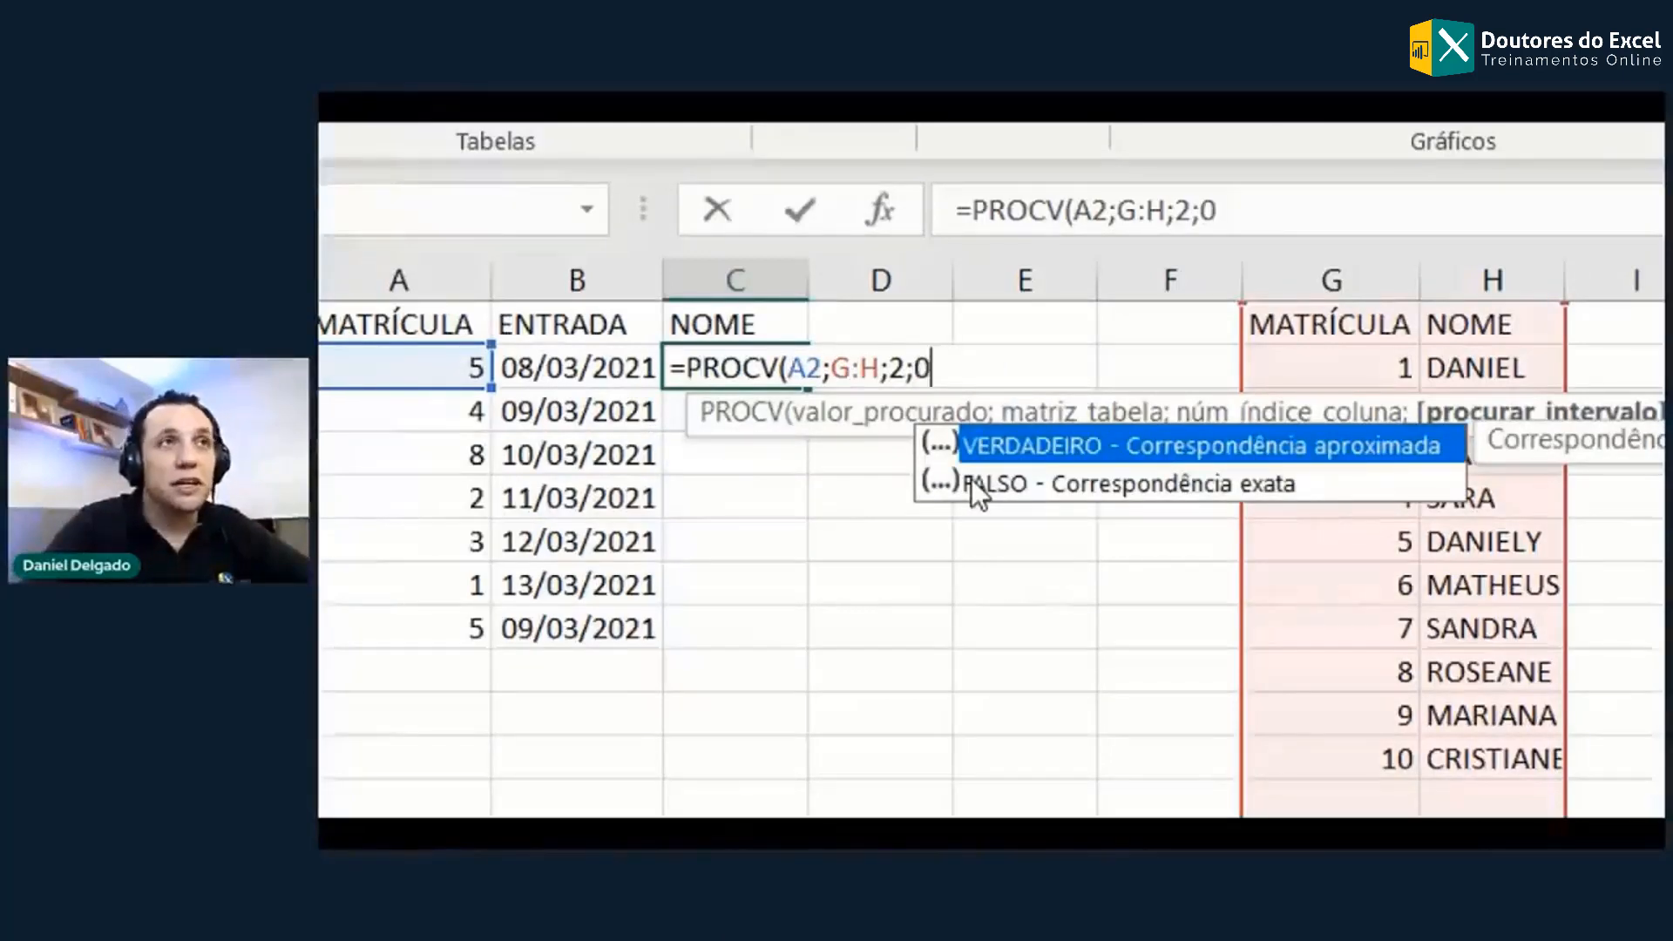
key(BackSpace)
text(1)
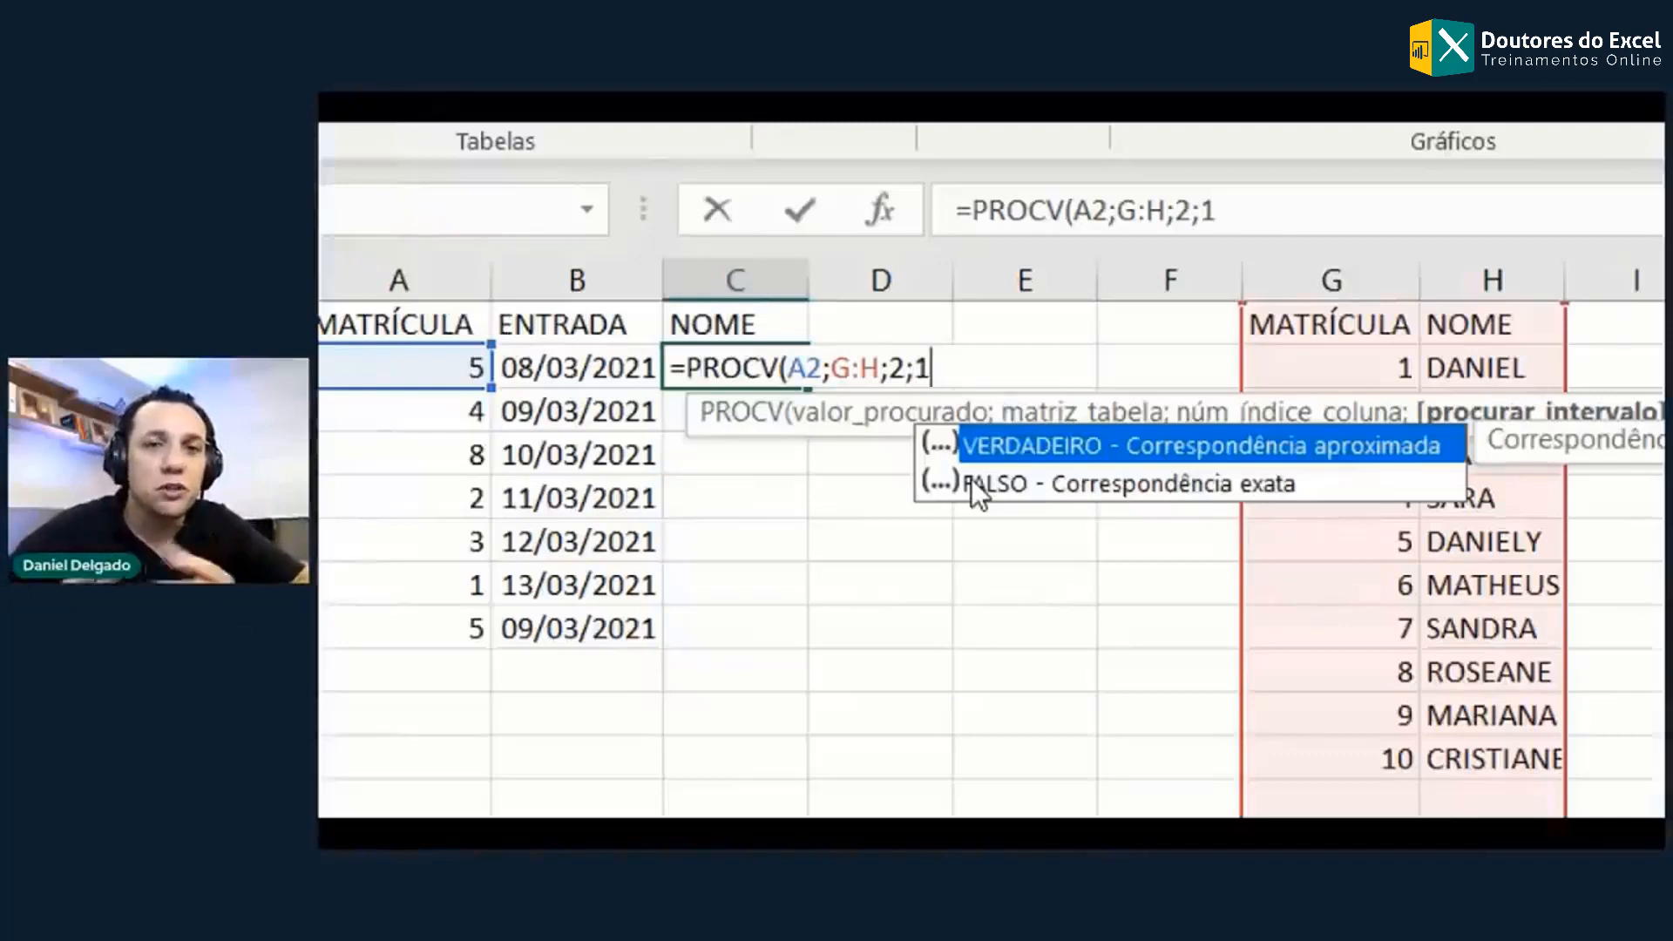
key(BackSpace)
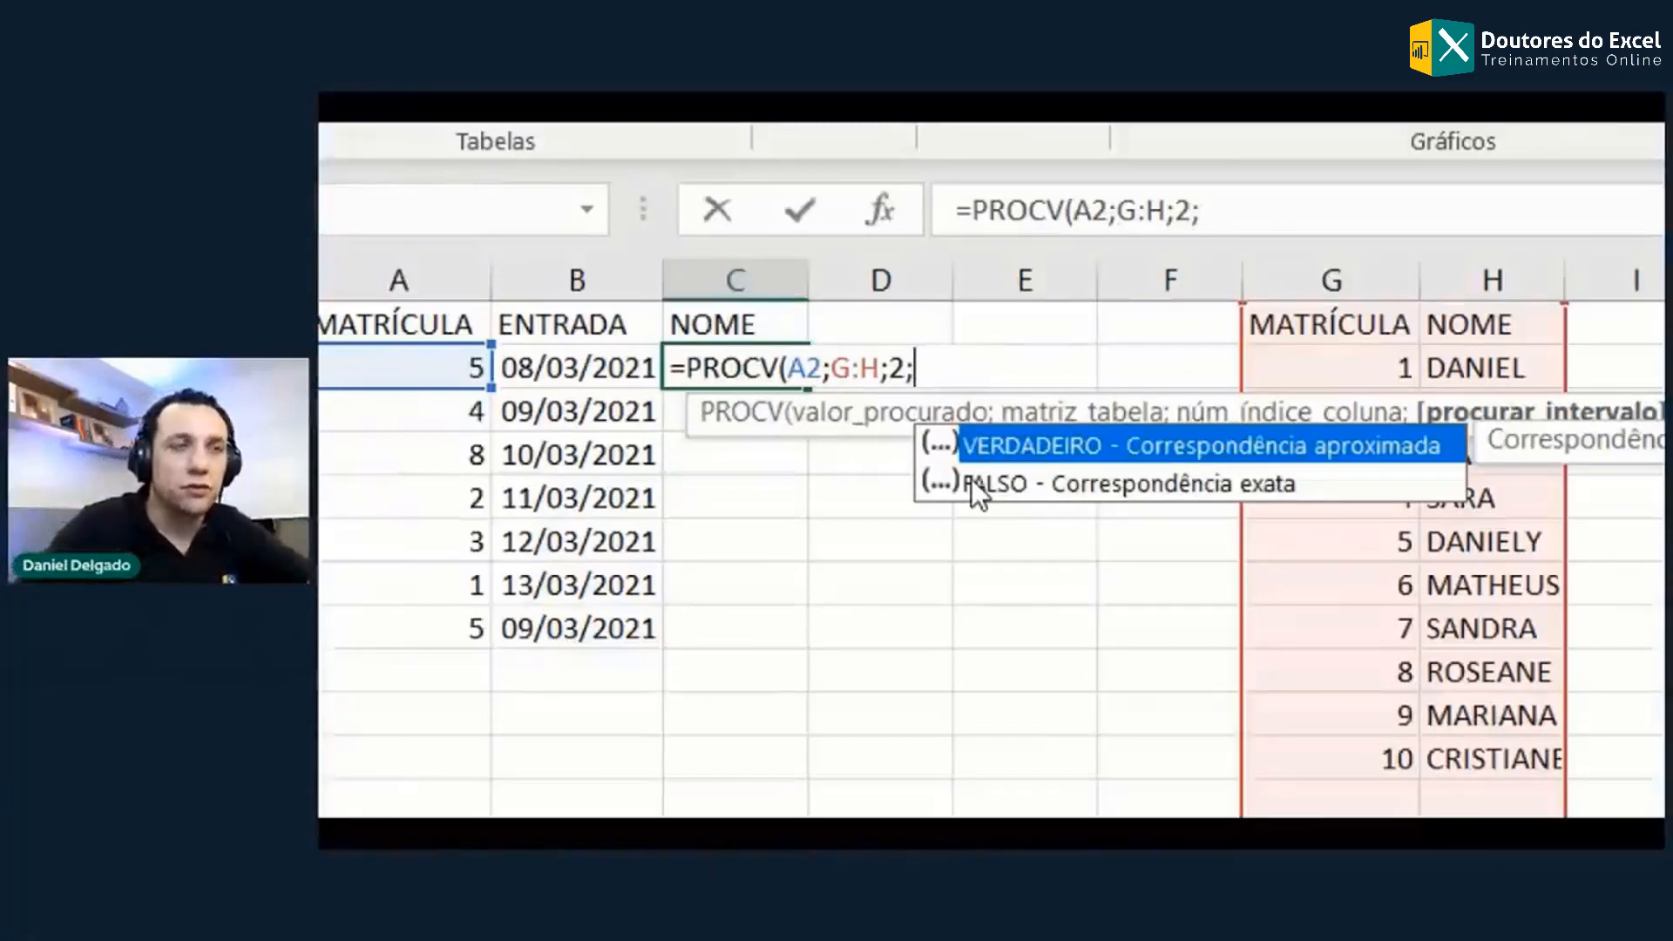
text(0)
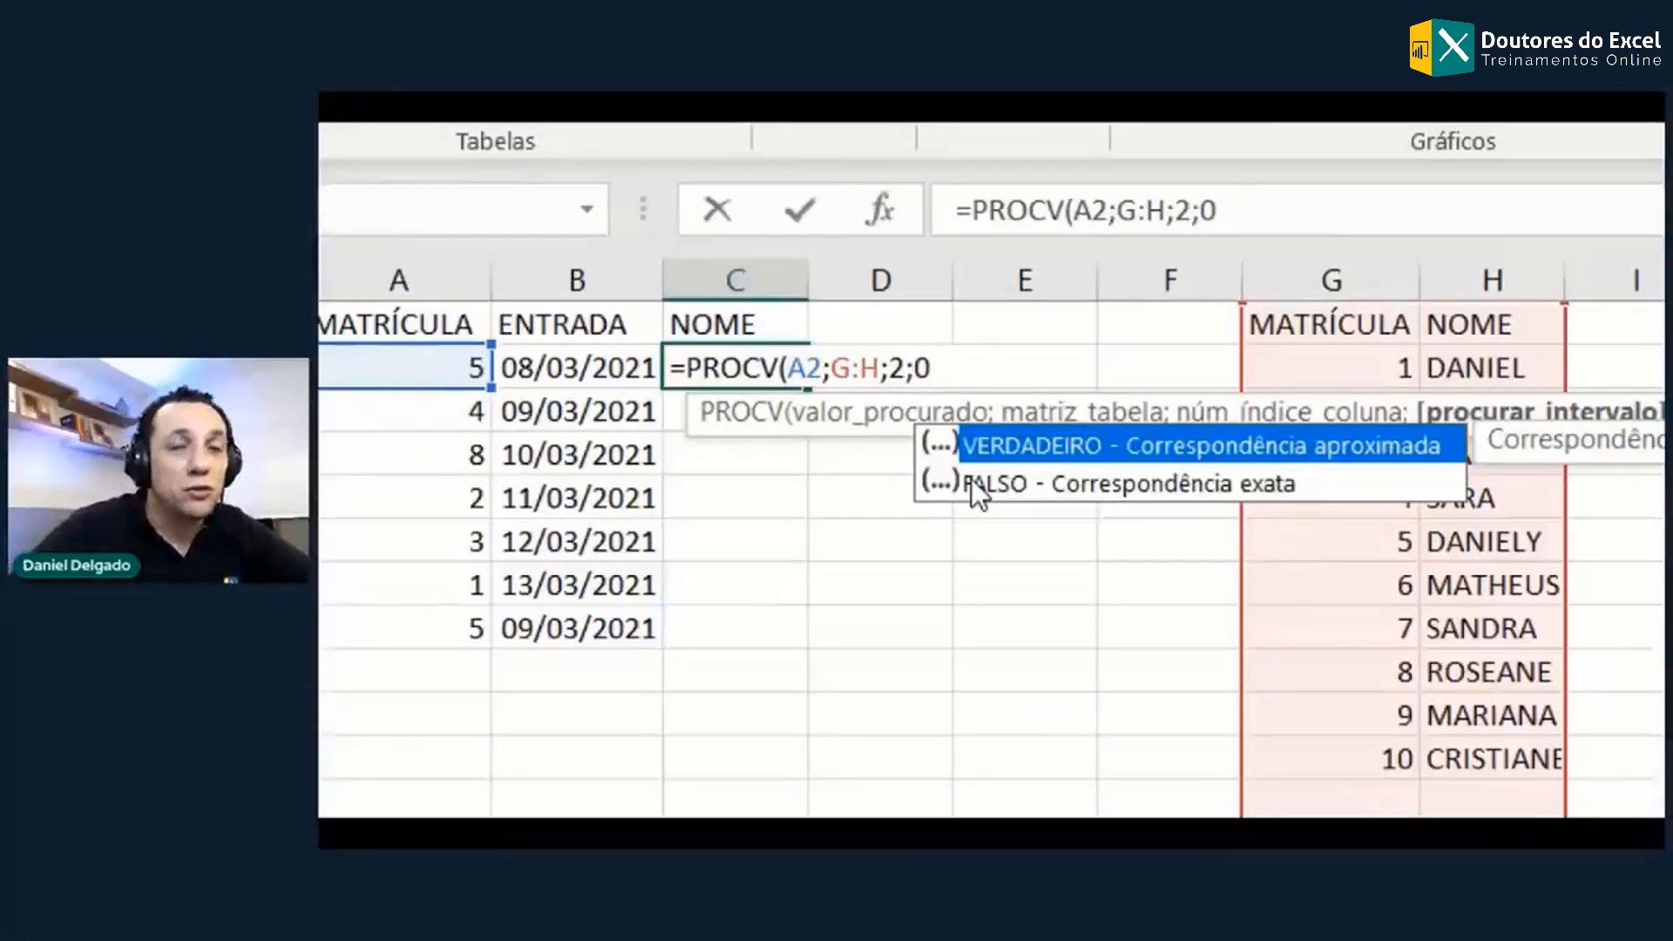
Step: Complete the formula as =PROCV(A2;G:H;2;FALSO) with exact match and fill it down through C8
double_click(971, 478)
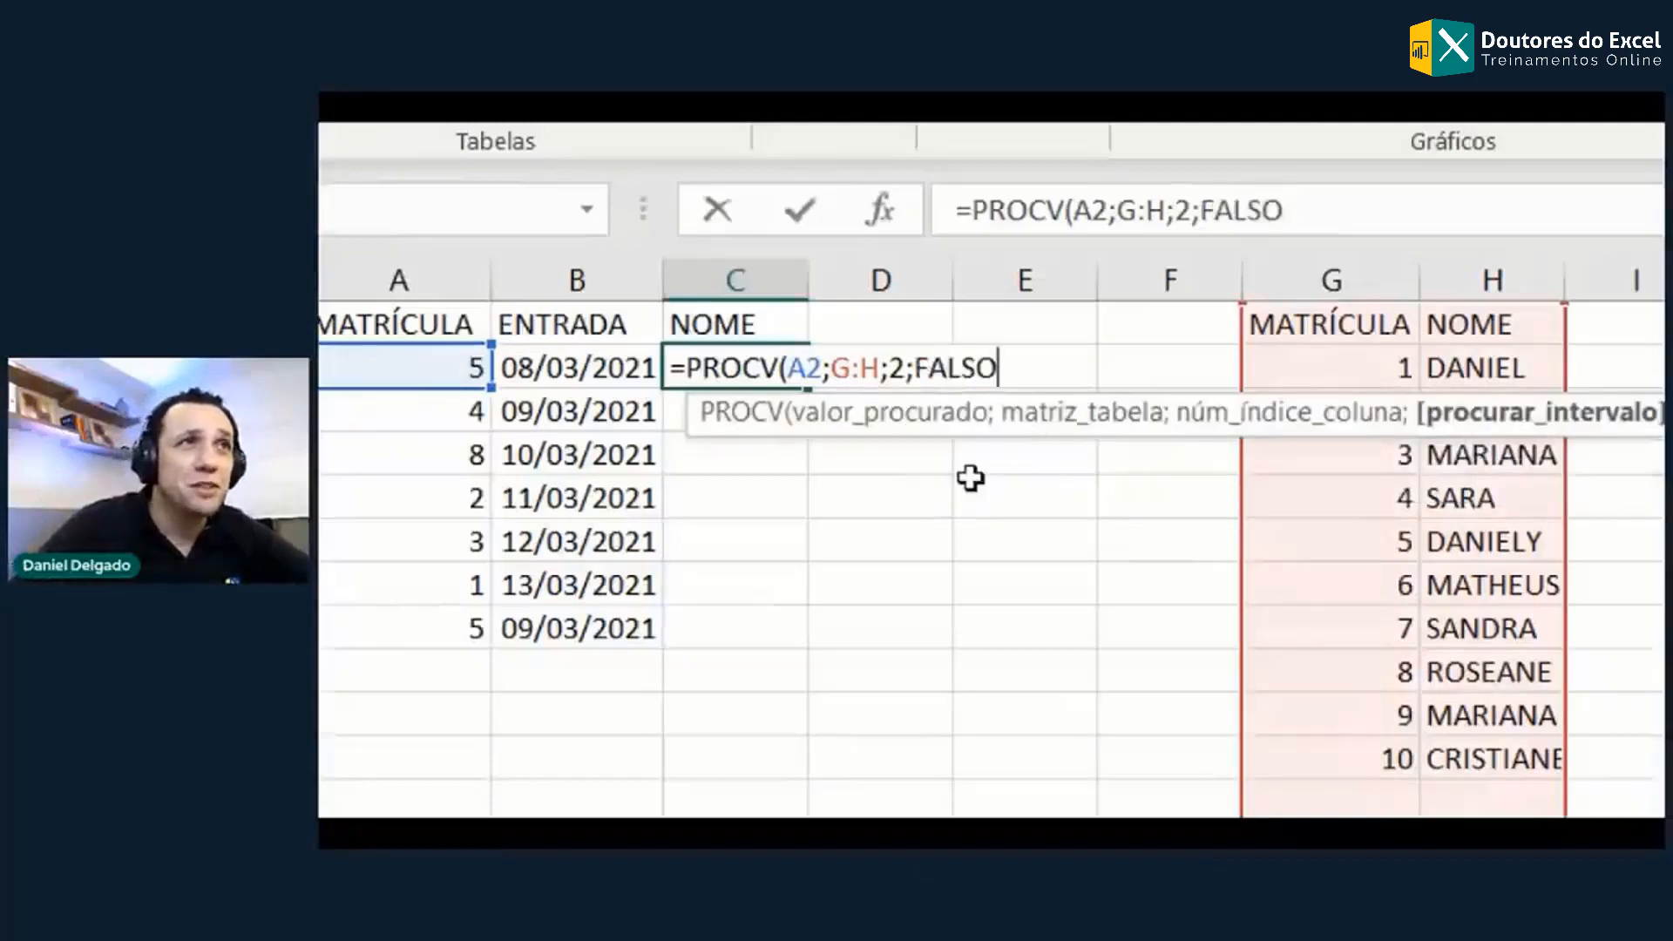
text())
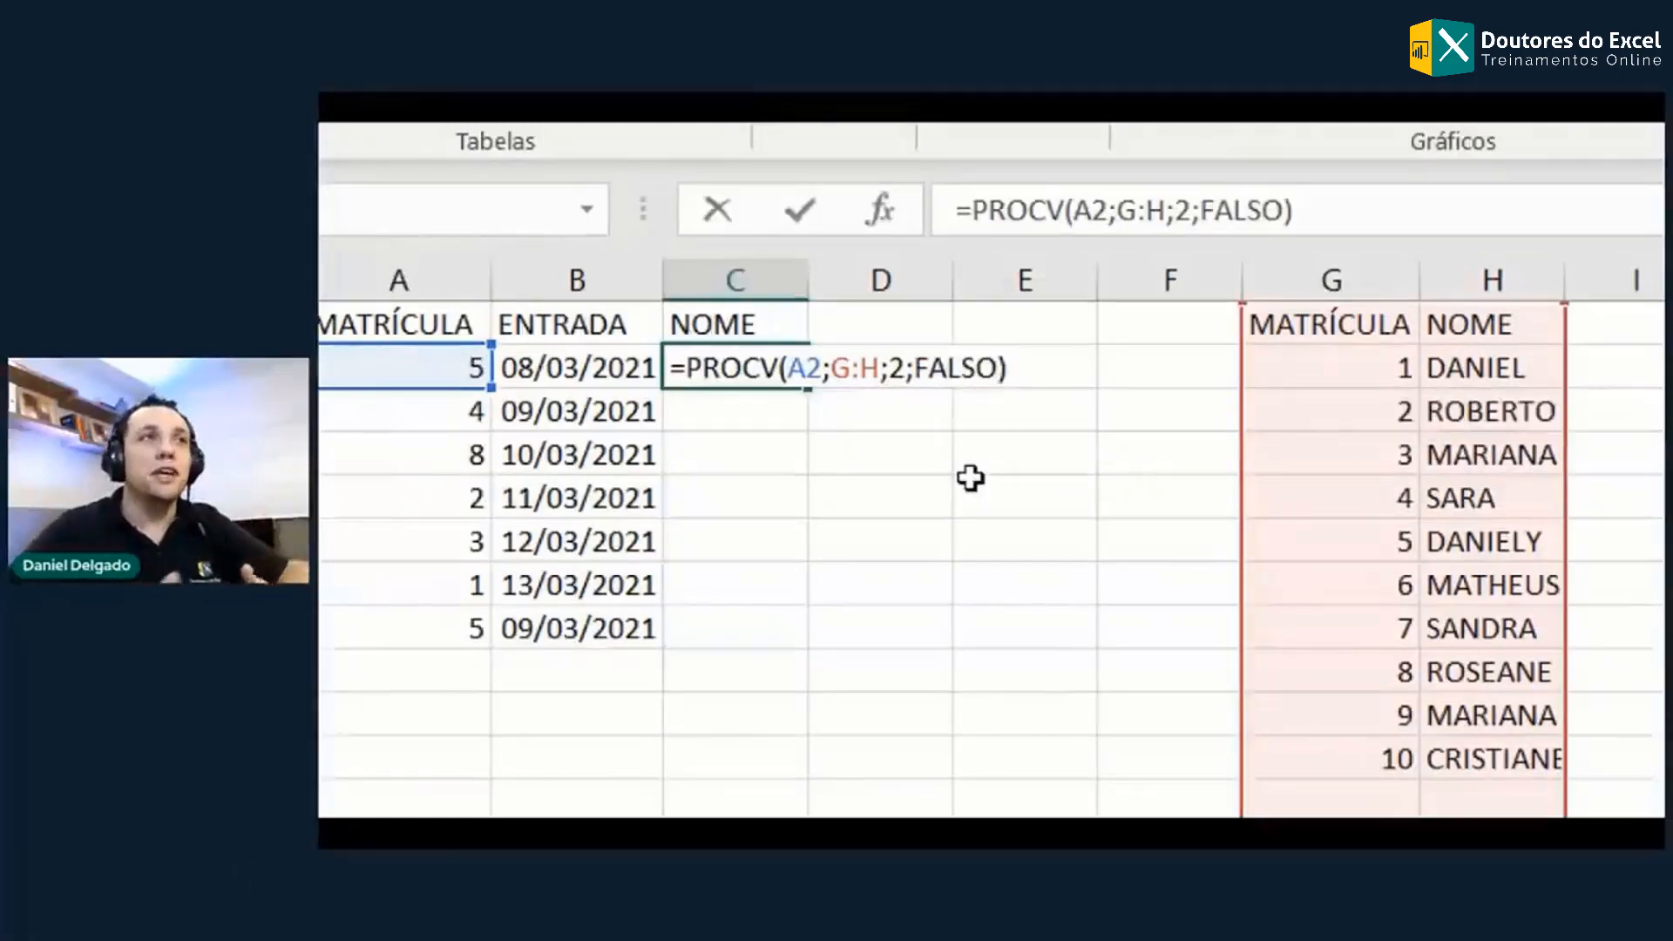
key(ctrl+Return)
drag(808, 389, 820, 670)
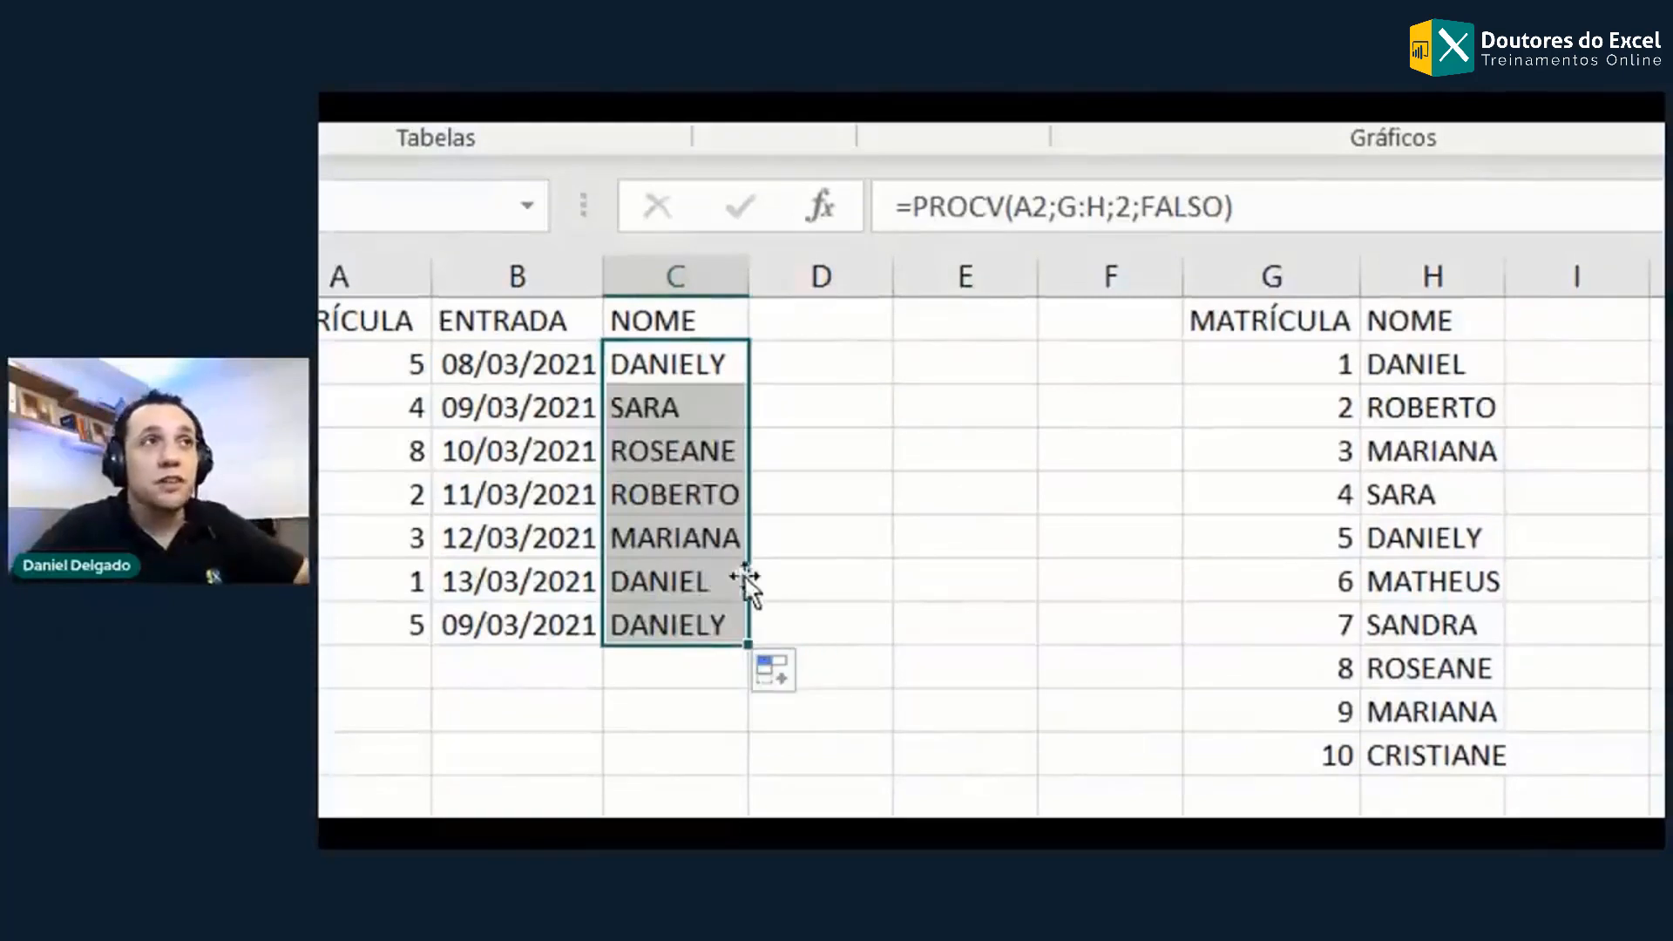
Step: Compare the formula in C4 with the row for MATRÍCULA 8 in the reference table
click(675, 464)
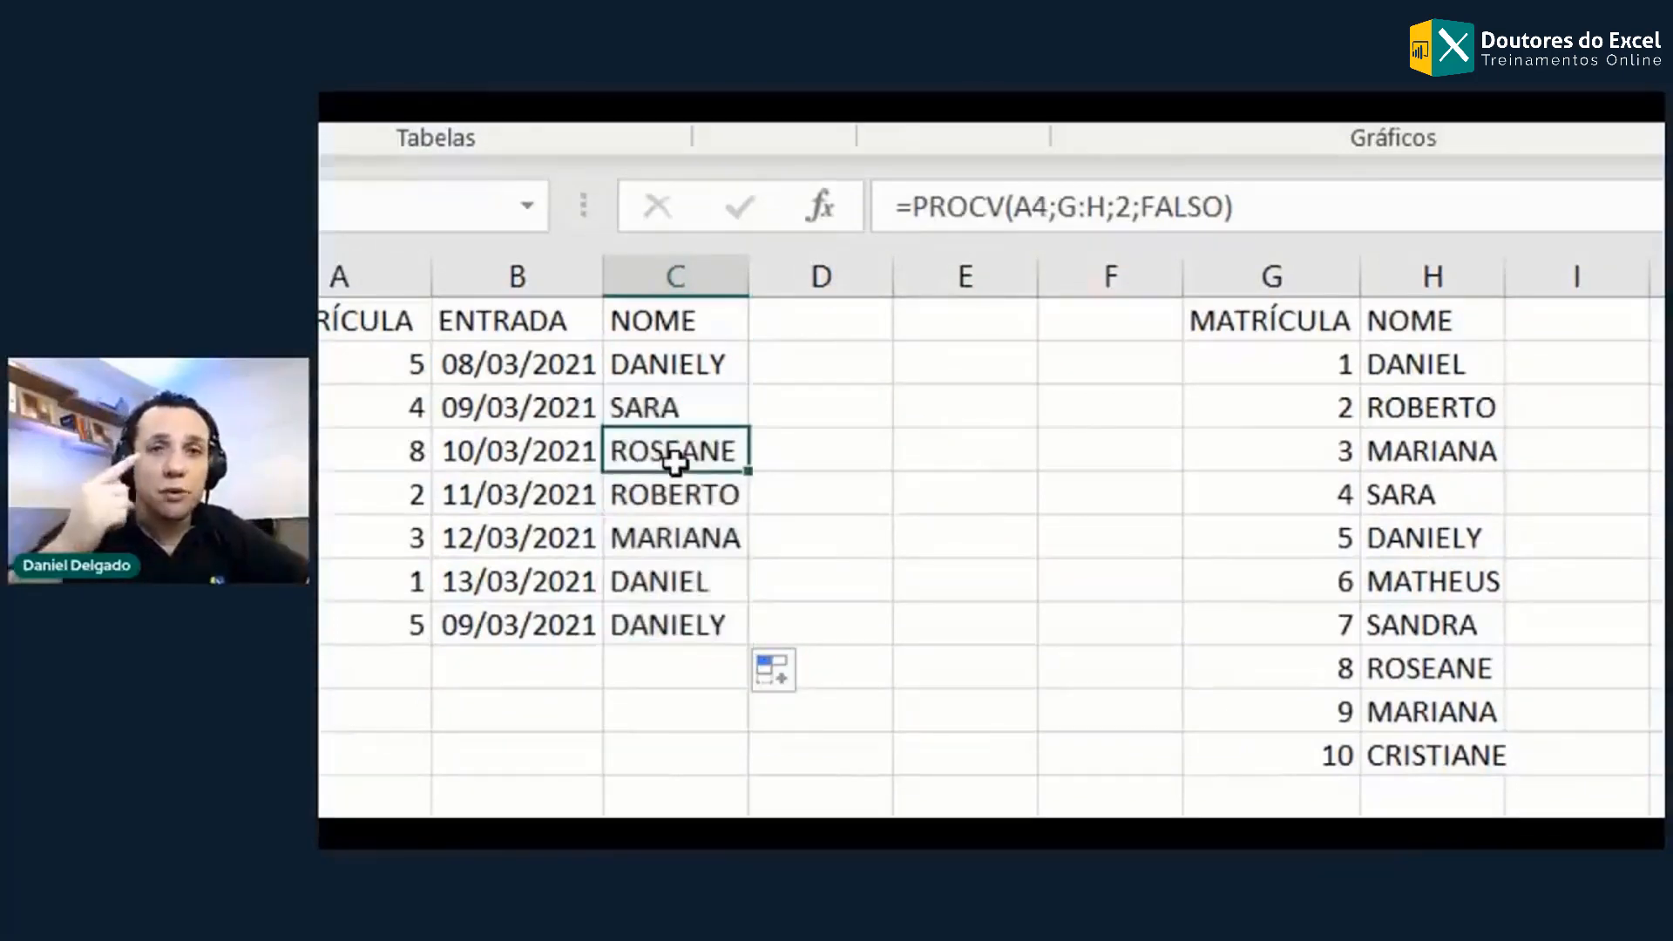
click(1333, 668)
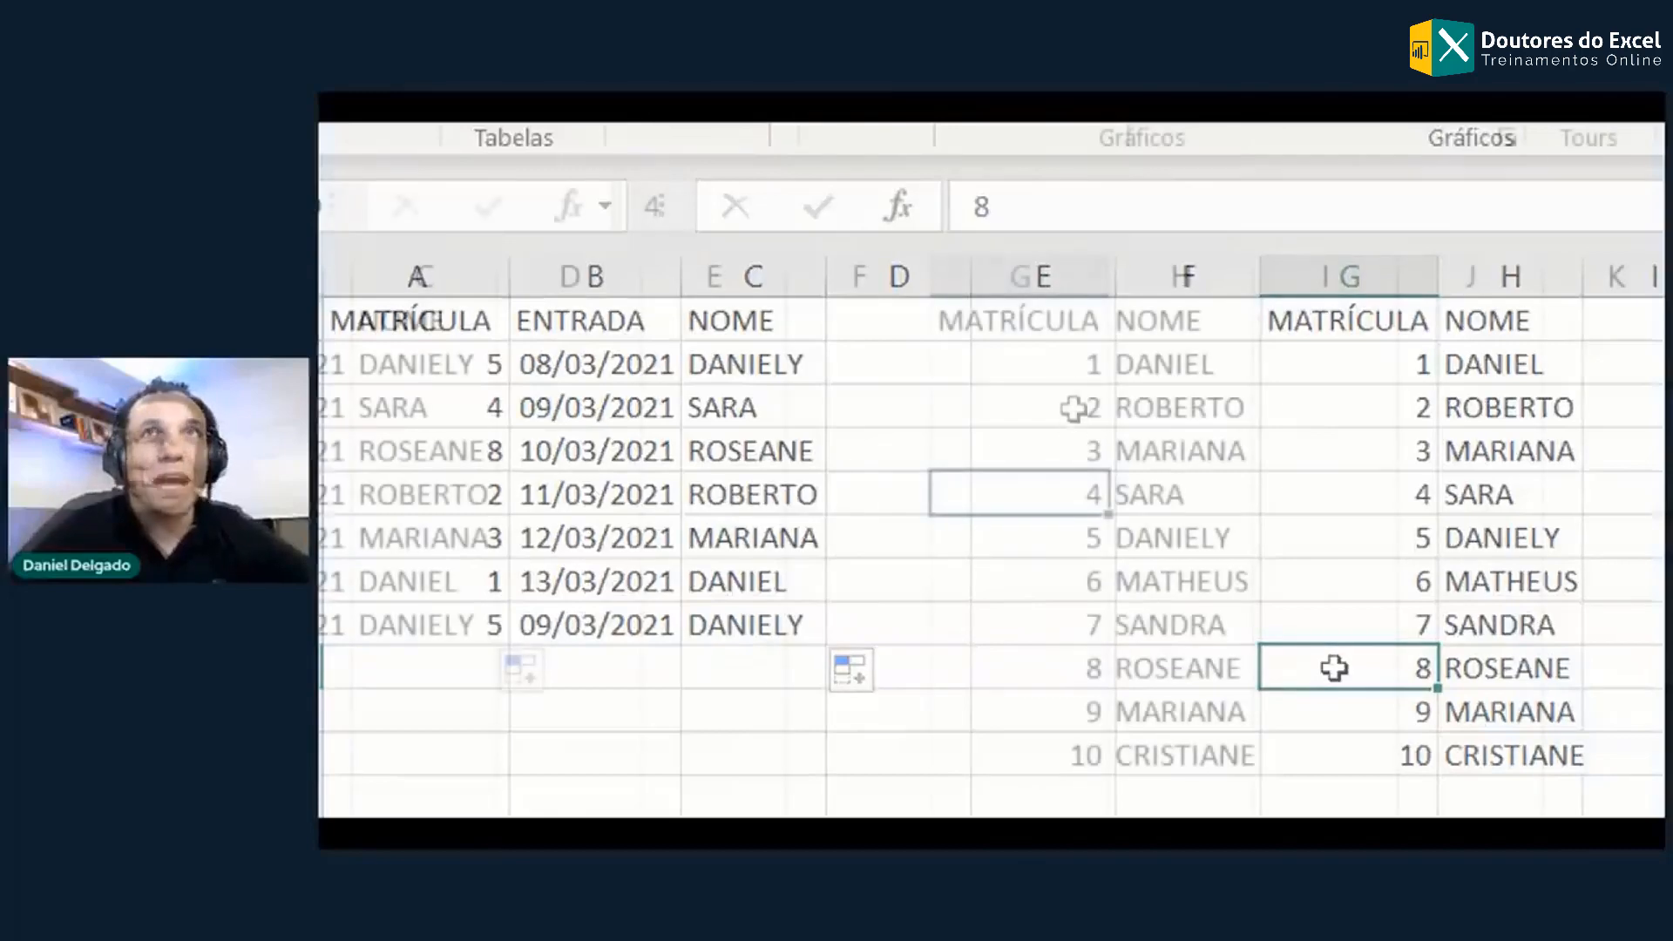
Step: Try moving the reference table's MATRÍCULA column, G1:G11, to the other side of NOME and undo the swap
drag(1038, 328, 1059, 749)
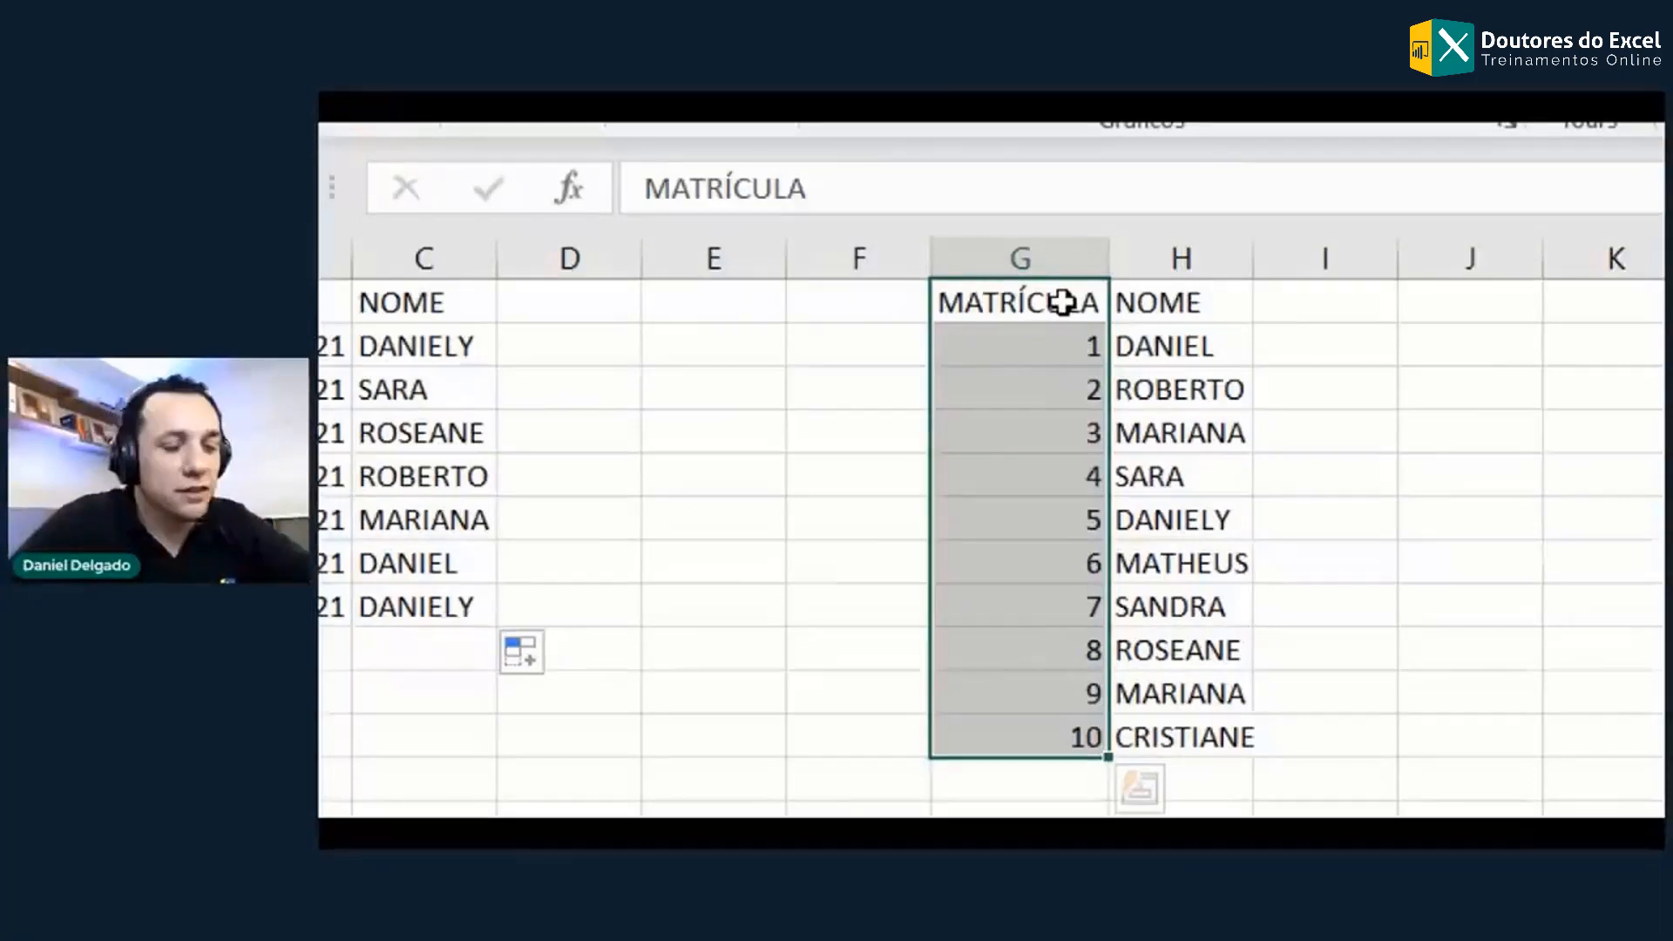
key(ctrl)
key(Escape)
drag(1063, 303, 1038, 707)
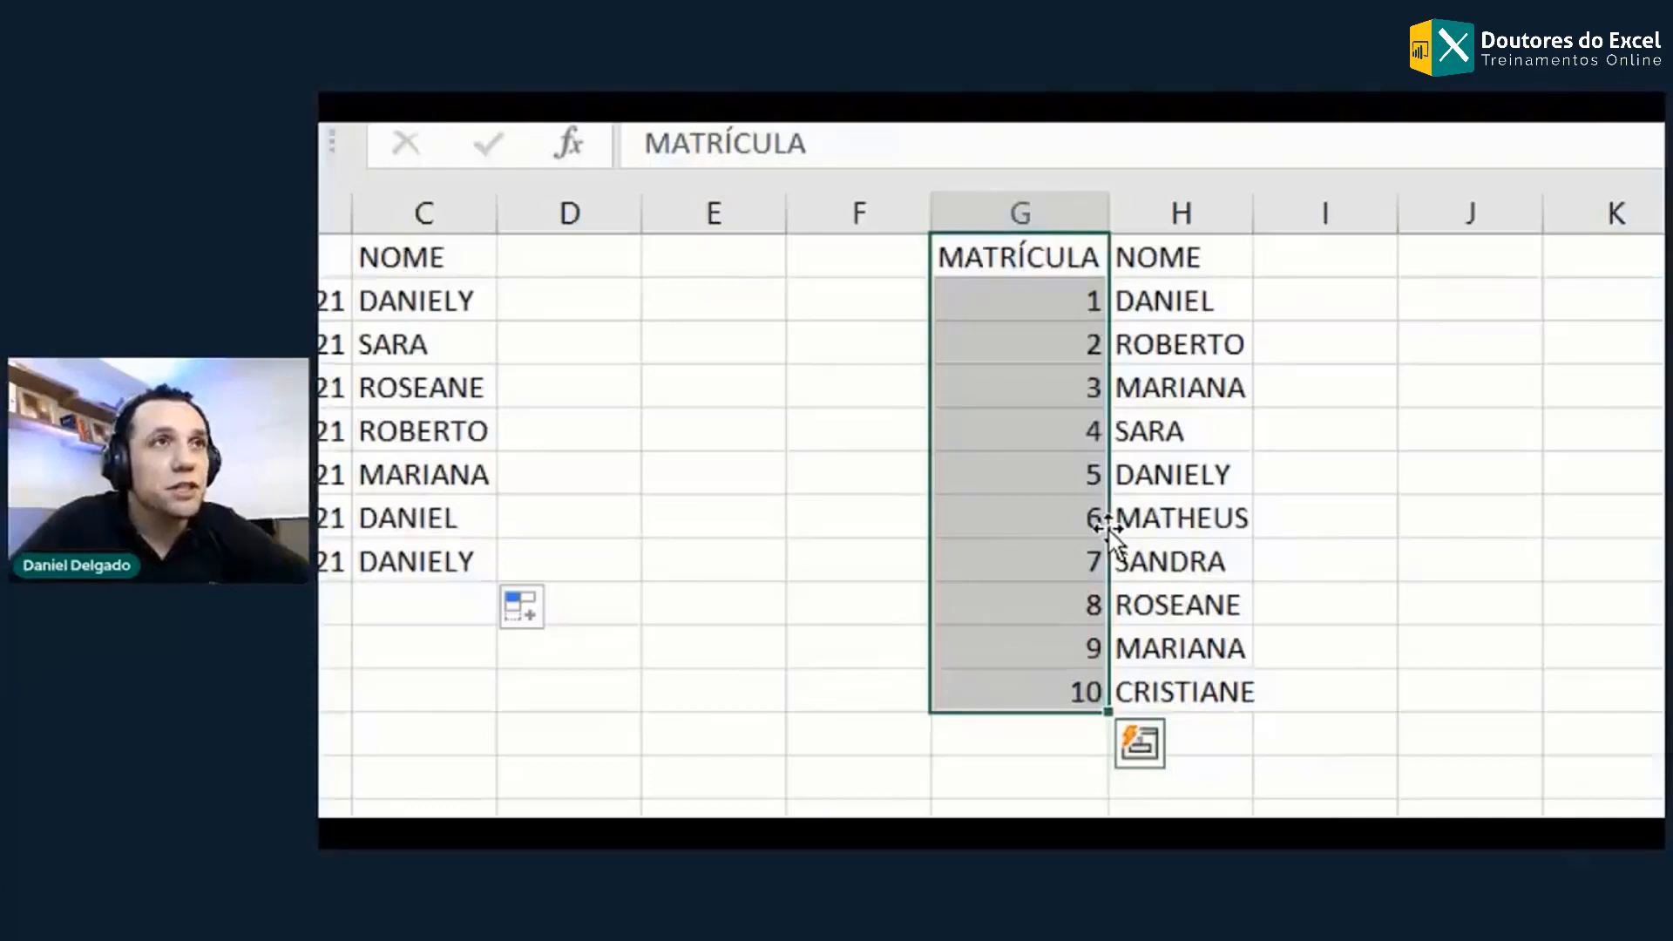
drag(1108, 530, 1267, 497)
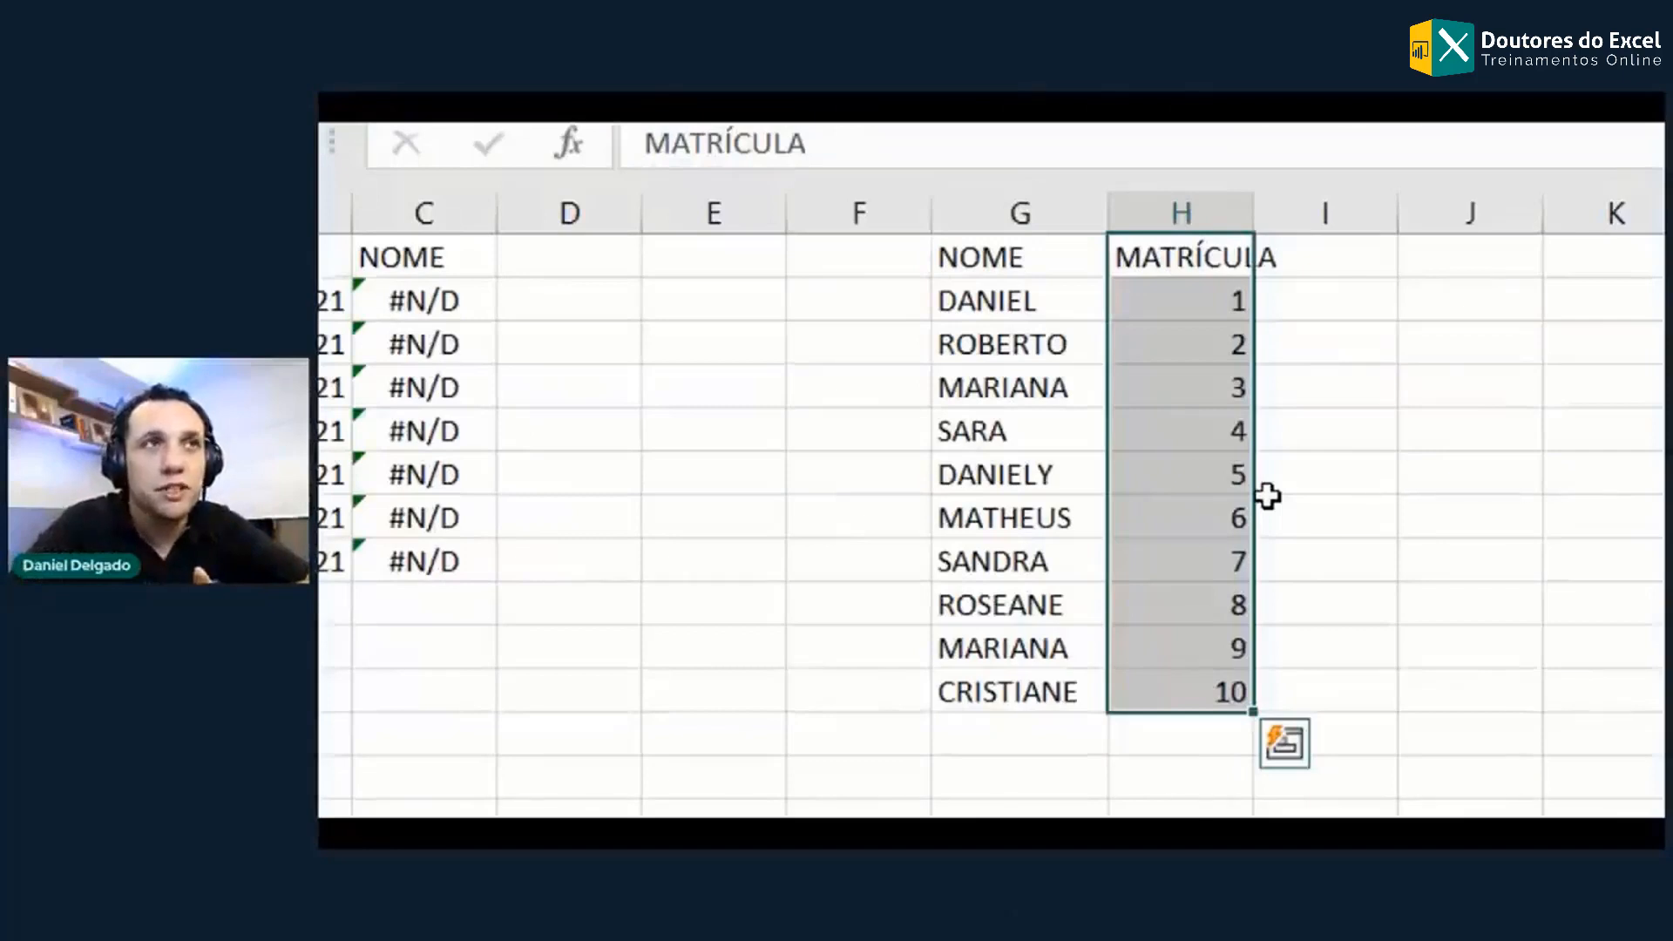
key(ctrl+z)
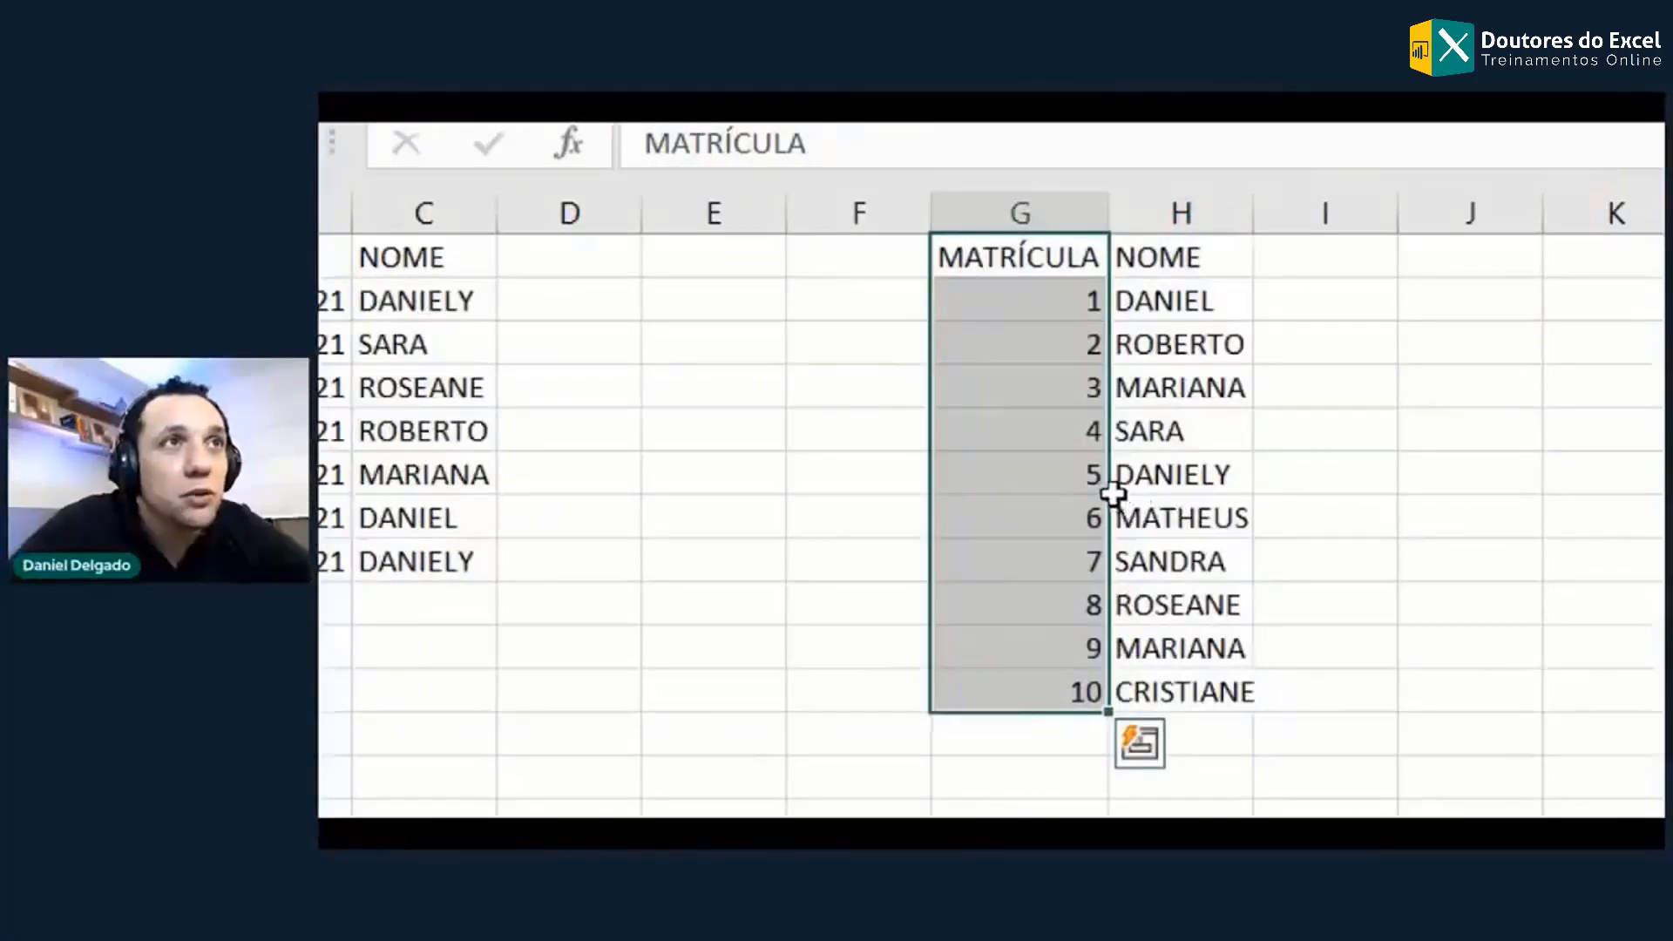
Step: Move the reference table's MATRÍCULA column, G1:G11, to the other side of the NOME column, swapping the two
drag(1071, 261, 1079, 679)
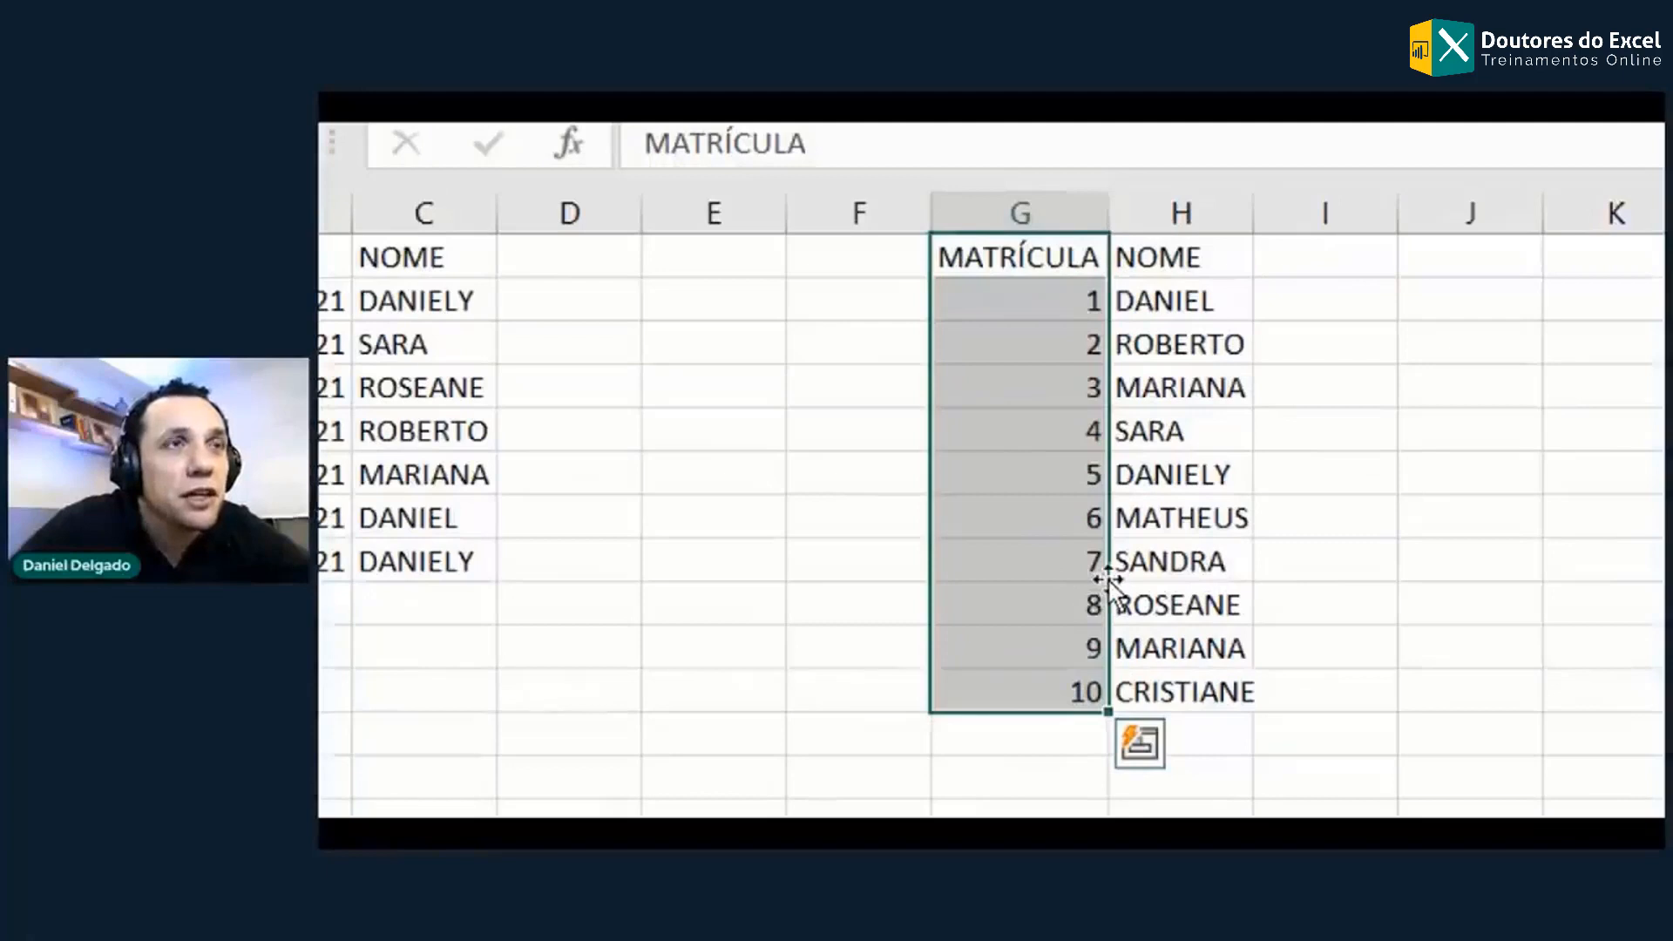
mouse_move(1109, 579)
mouse_down()
mouse_move(1208, 568)
mouse_move(1269, 540)
mouse_up()
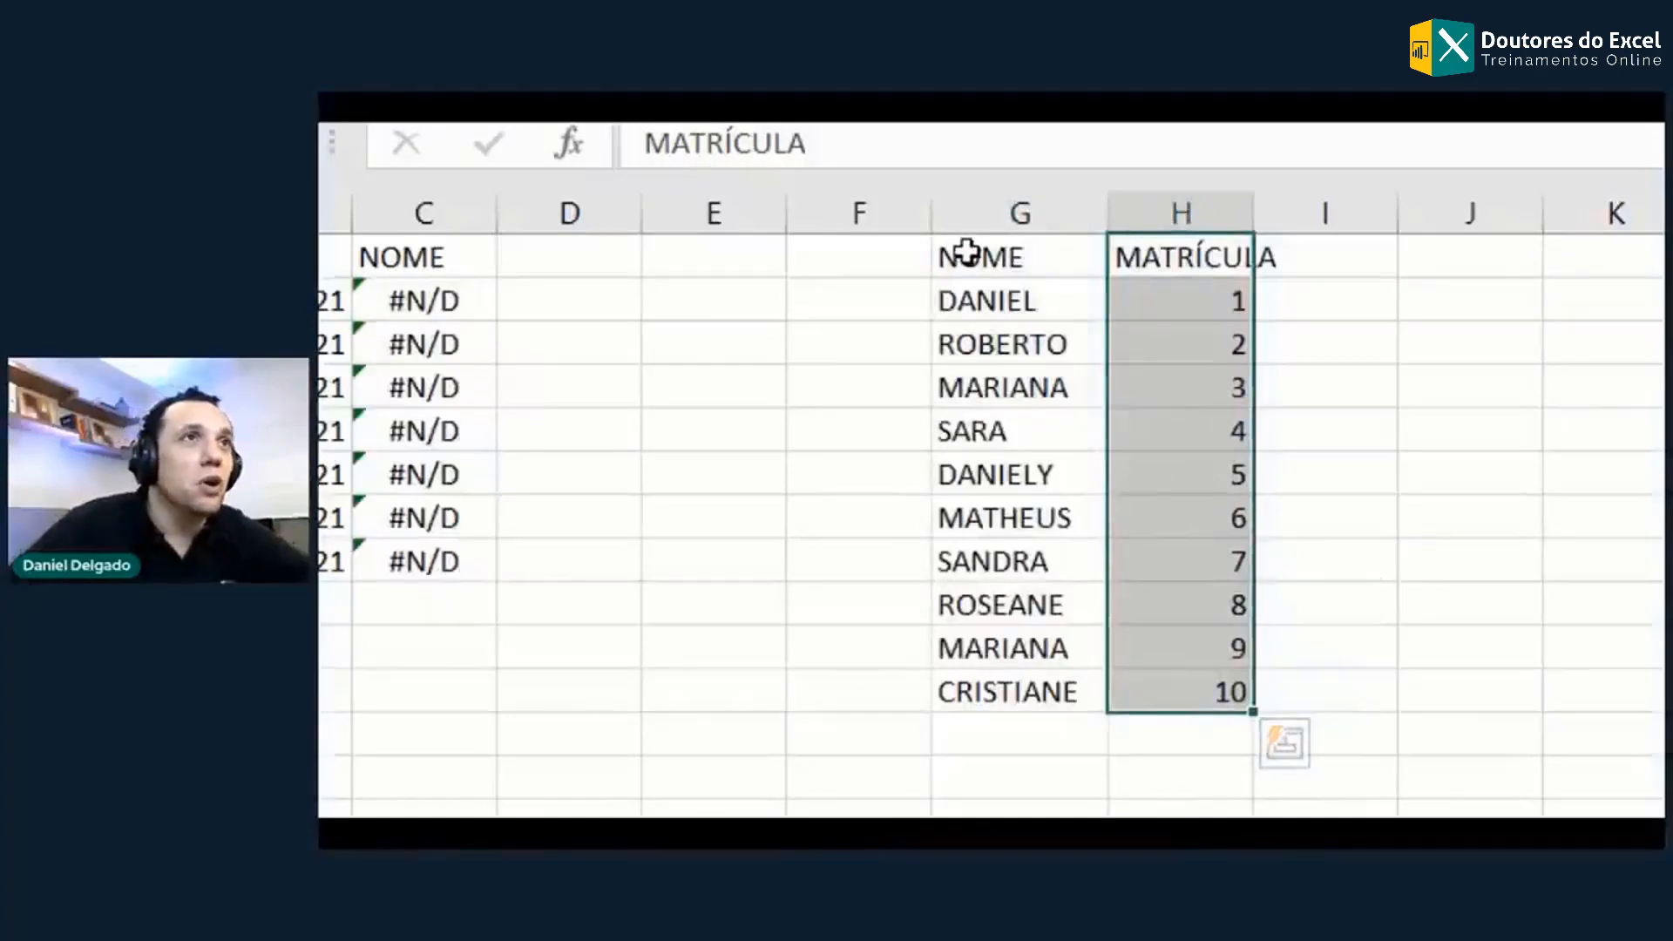
click(966, 254)
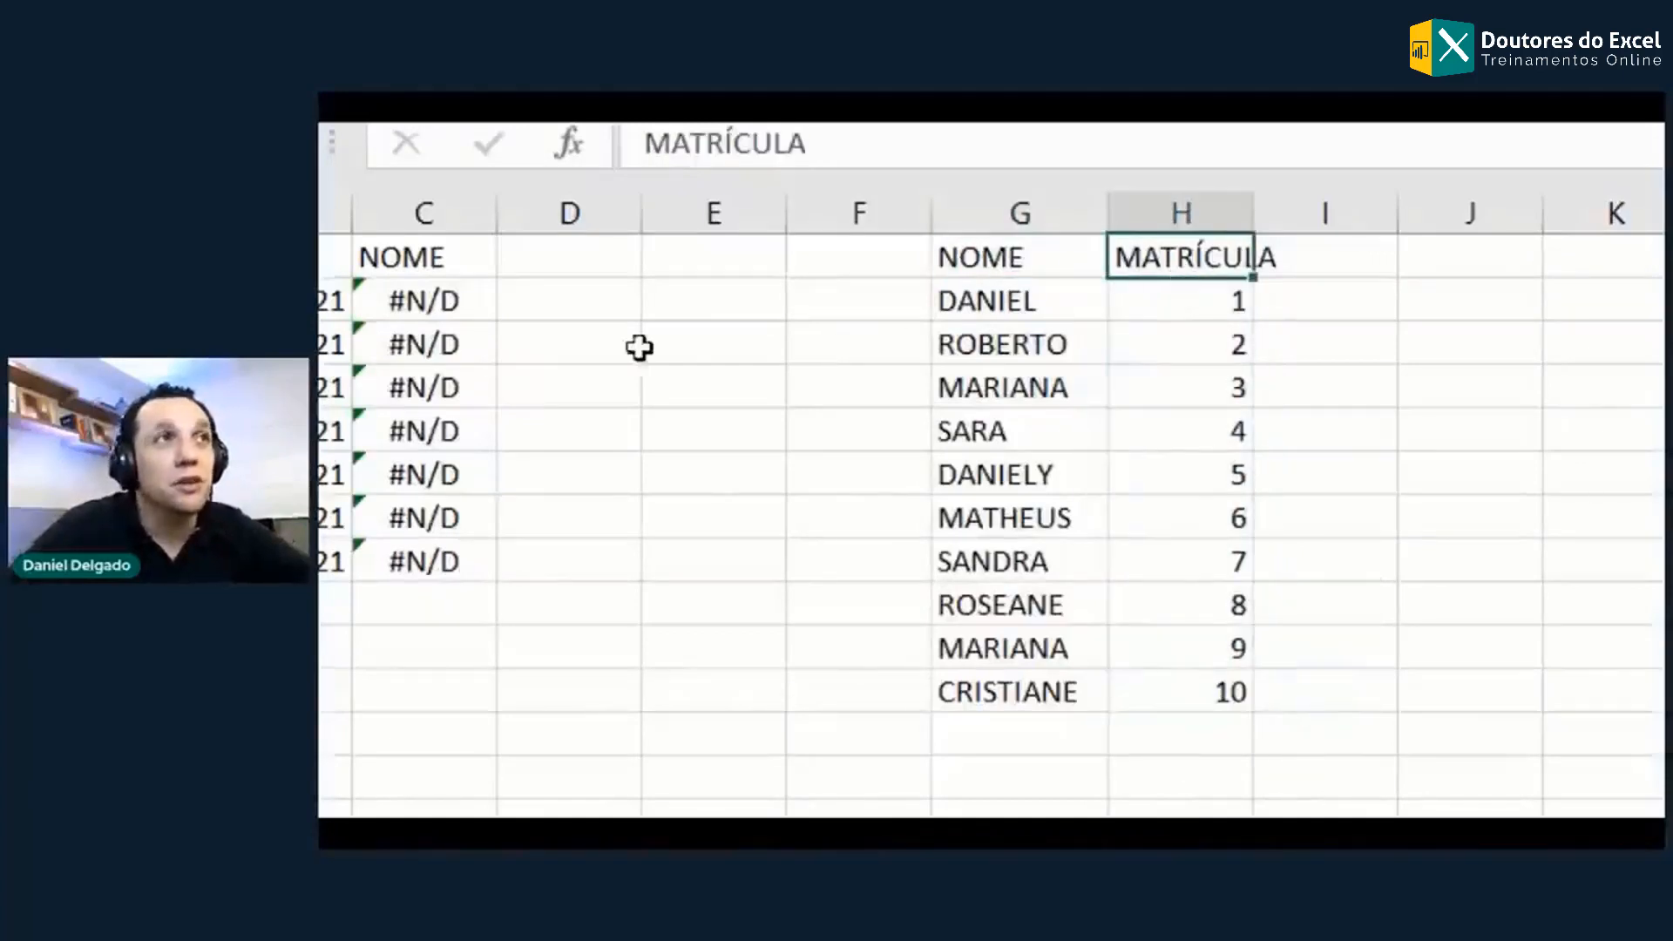
Step: Try -1 in place of the column index in C2's PROCV formula and discard the edit
click(706, 313)
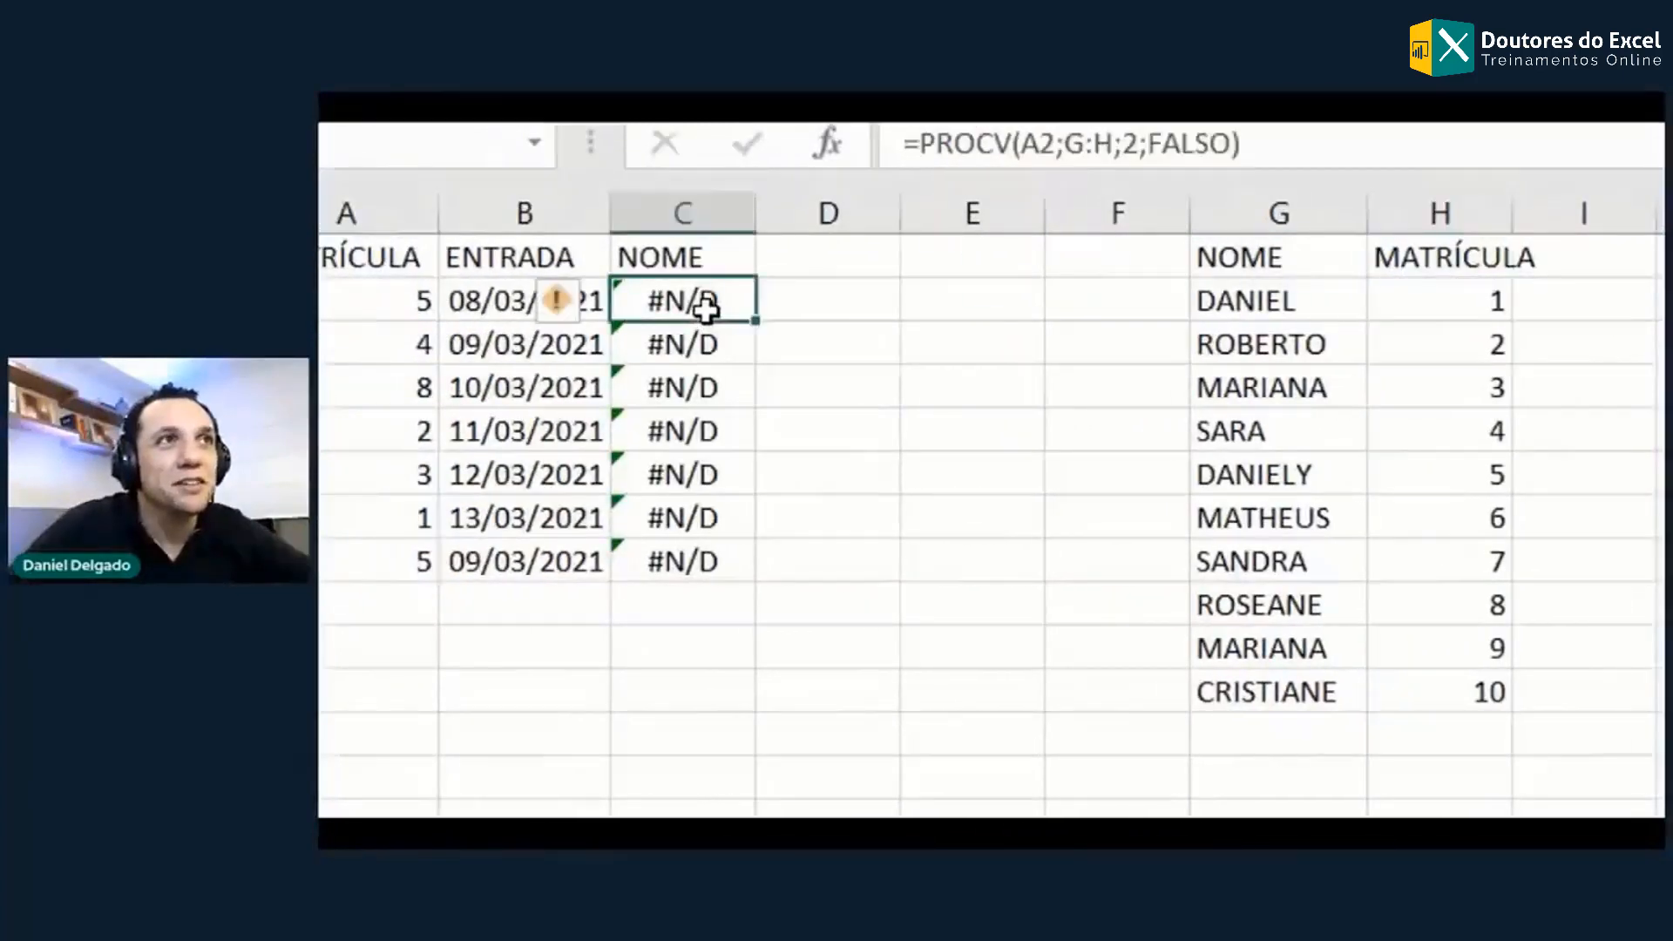
double_click(706, 309)
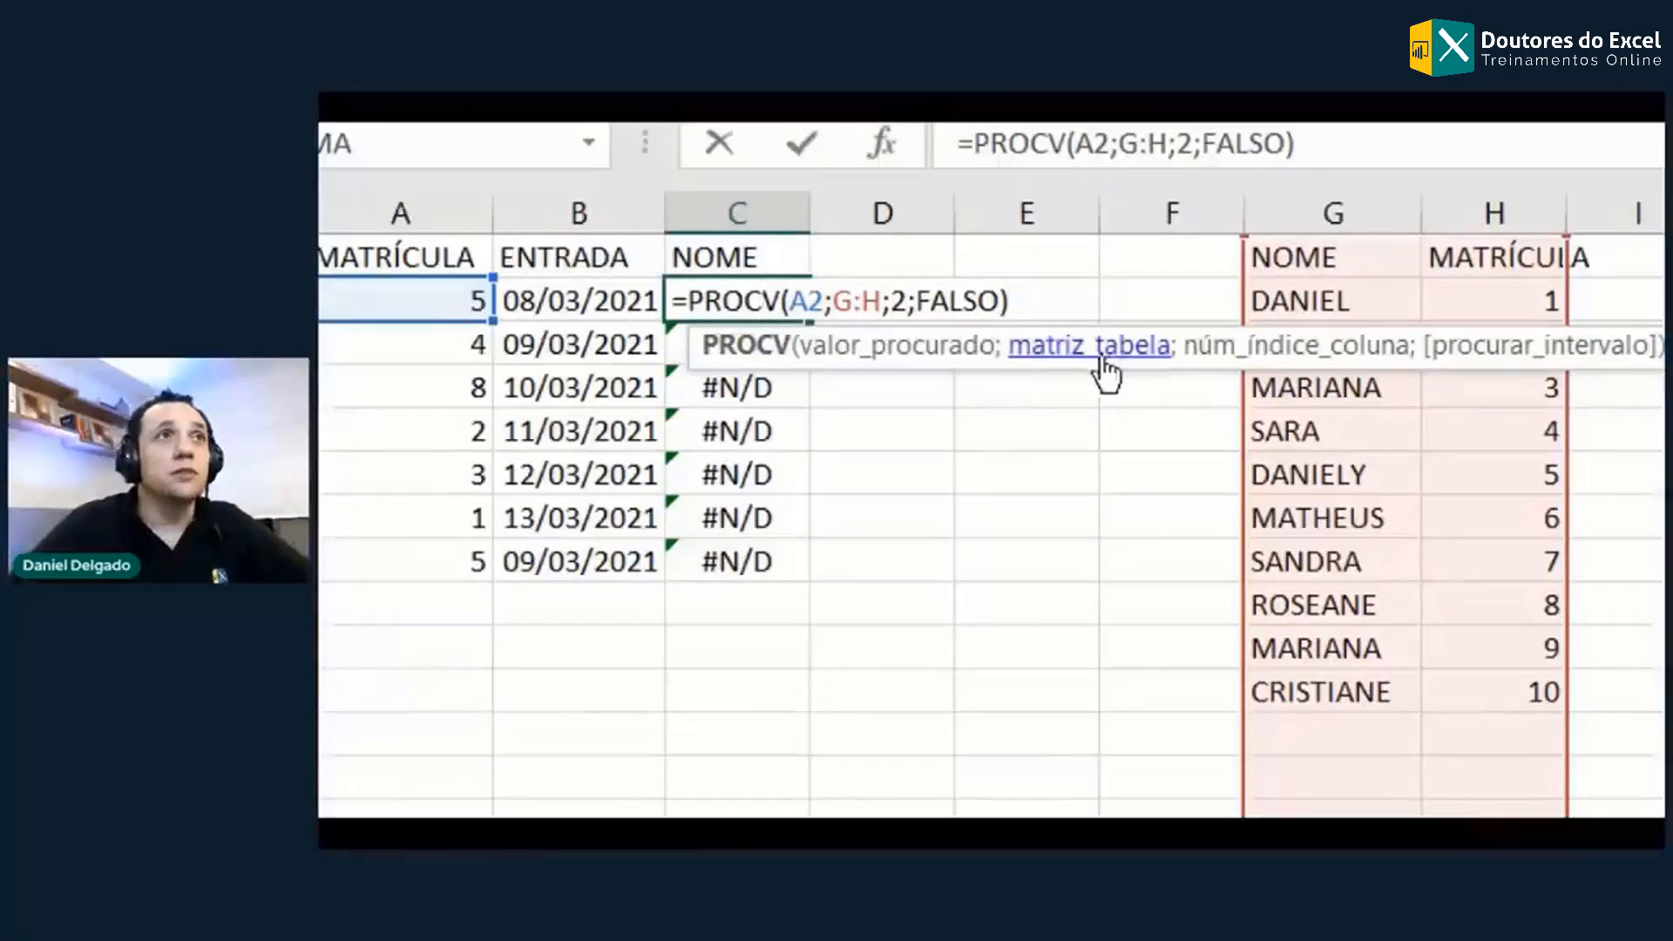
click(894, 304)
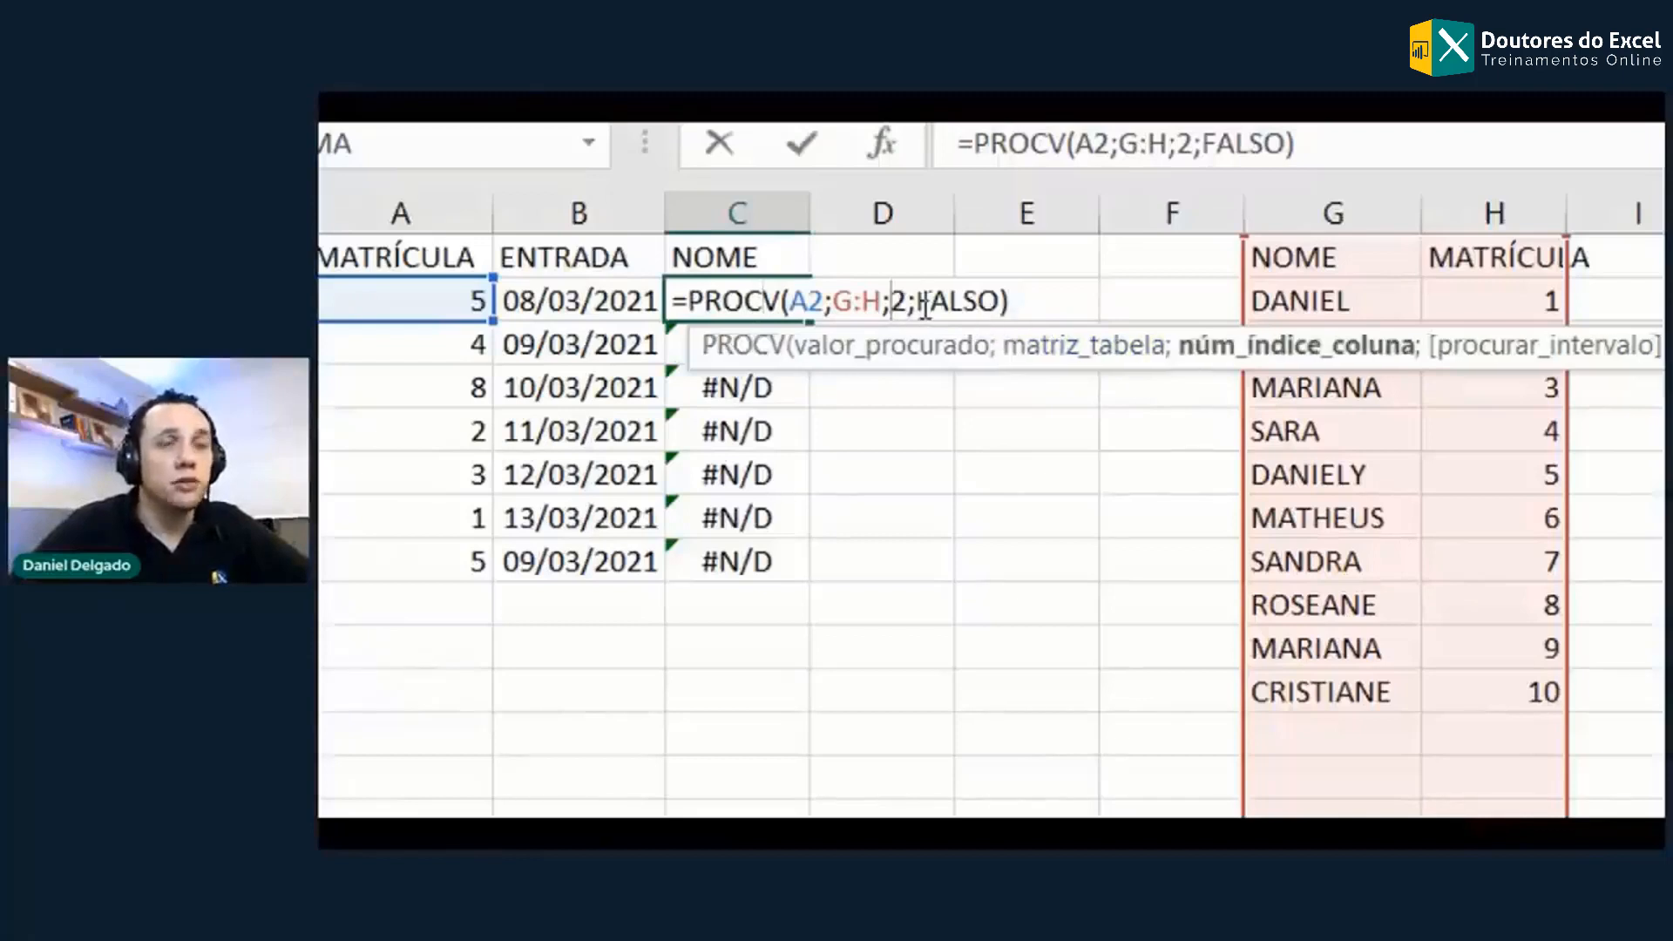
key(BackSpace)
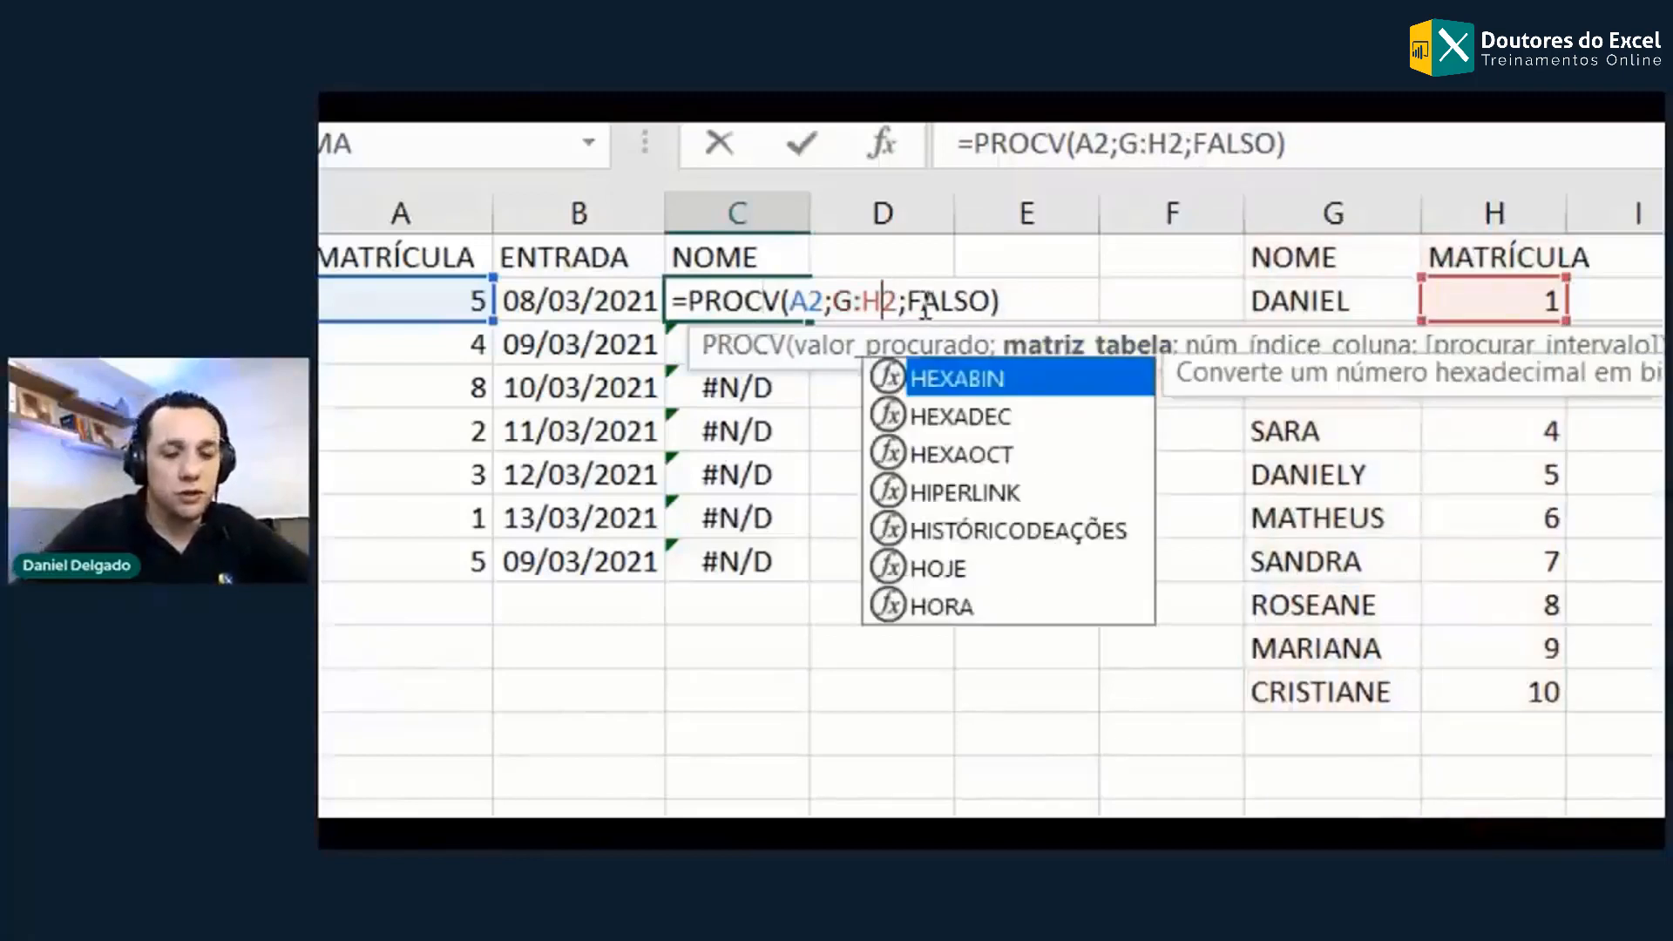
key(Delete)
text(-1)
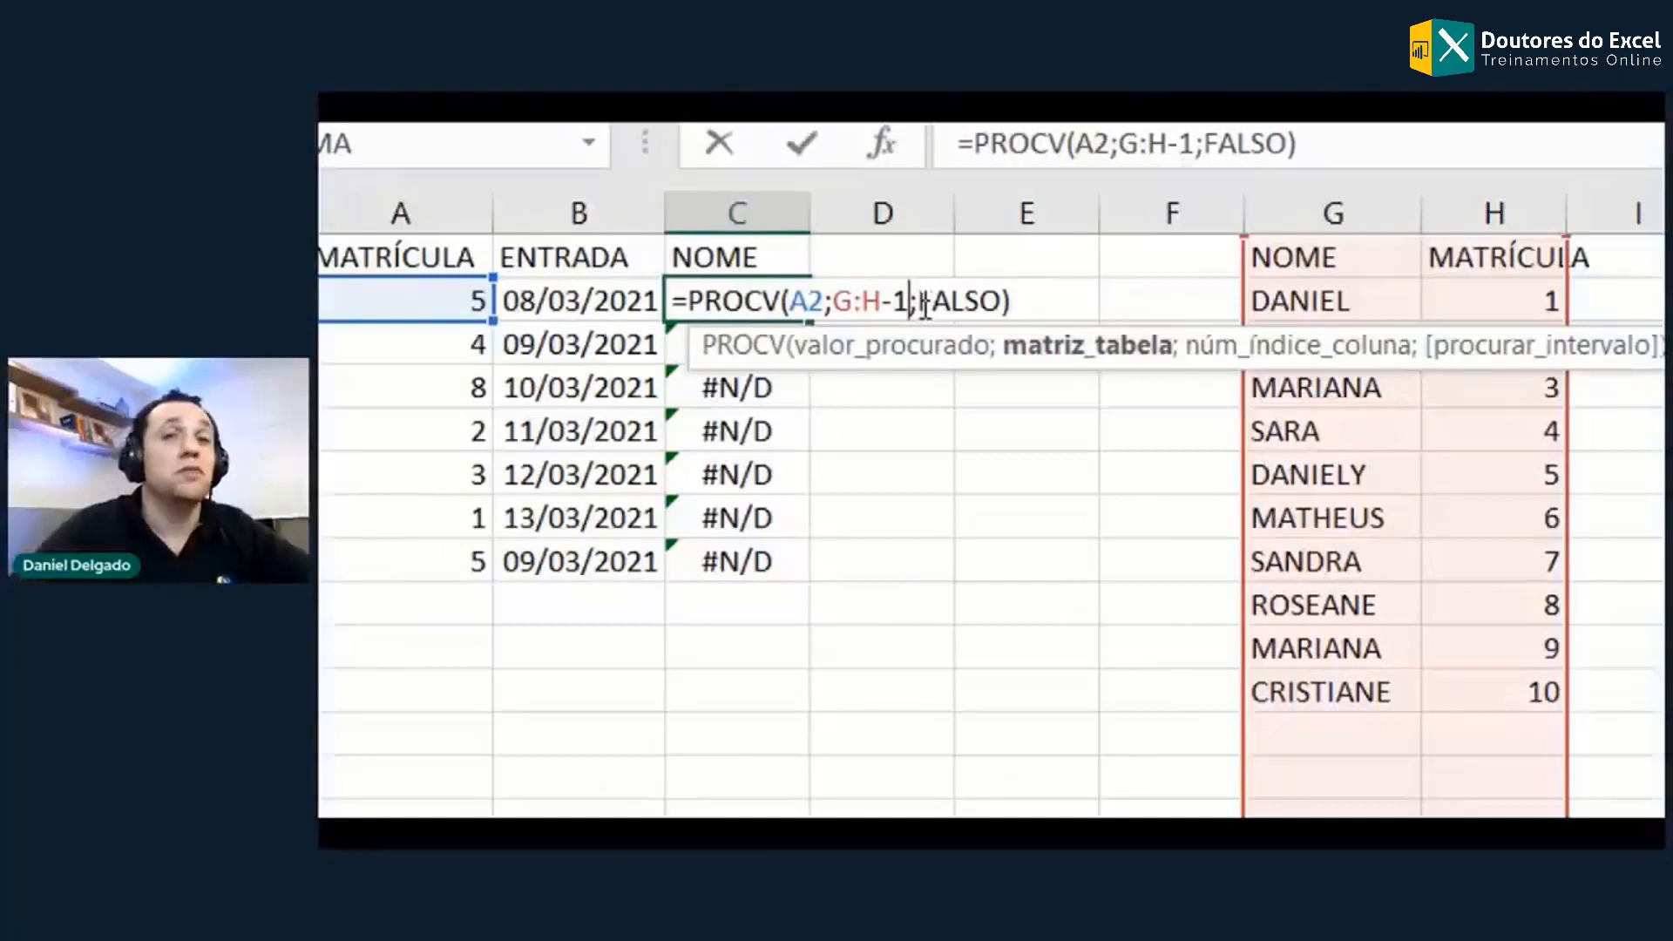
key(Escape)
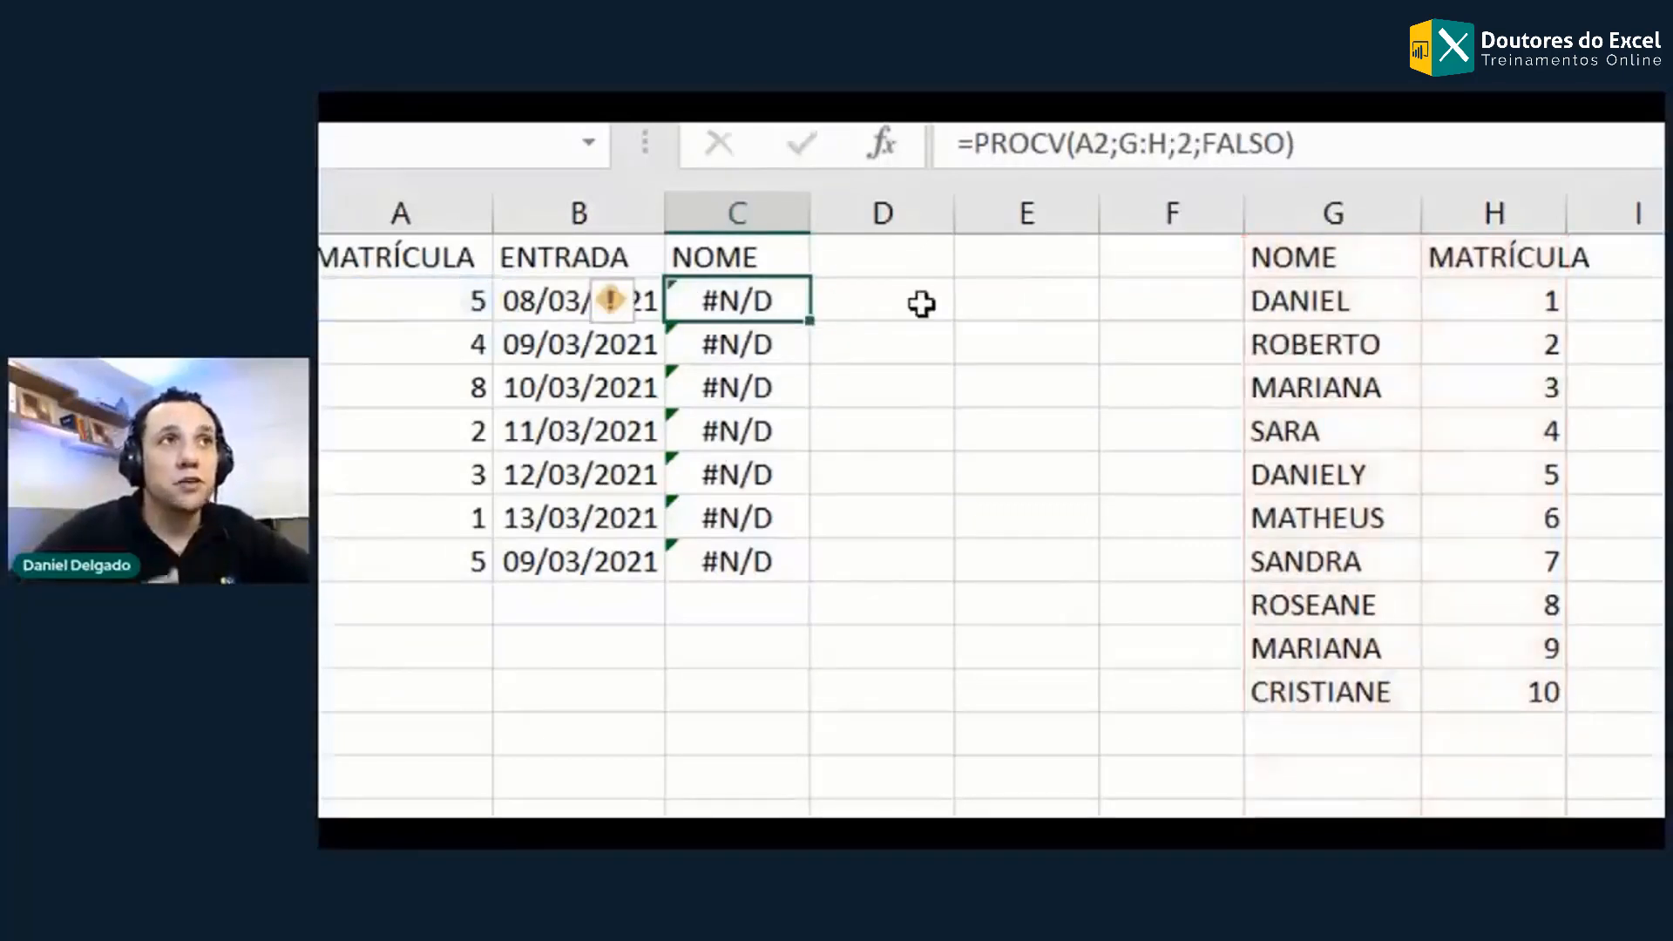
Step: Enter the header PROCX in D1, beside the entry log's NOME column
key(Up)
key(Right)
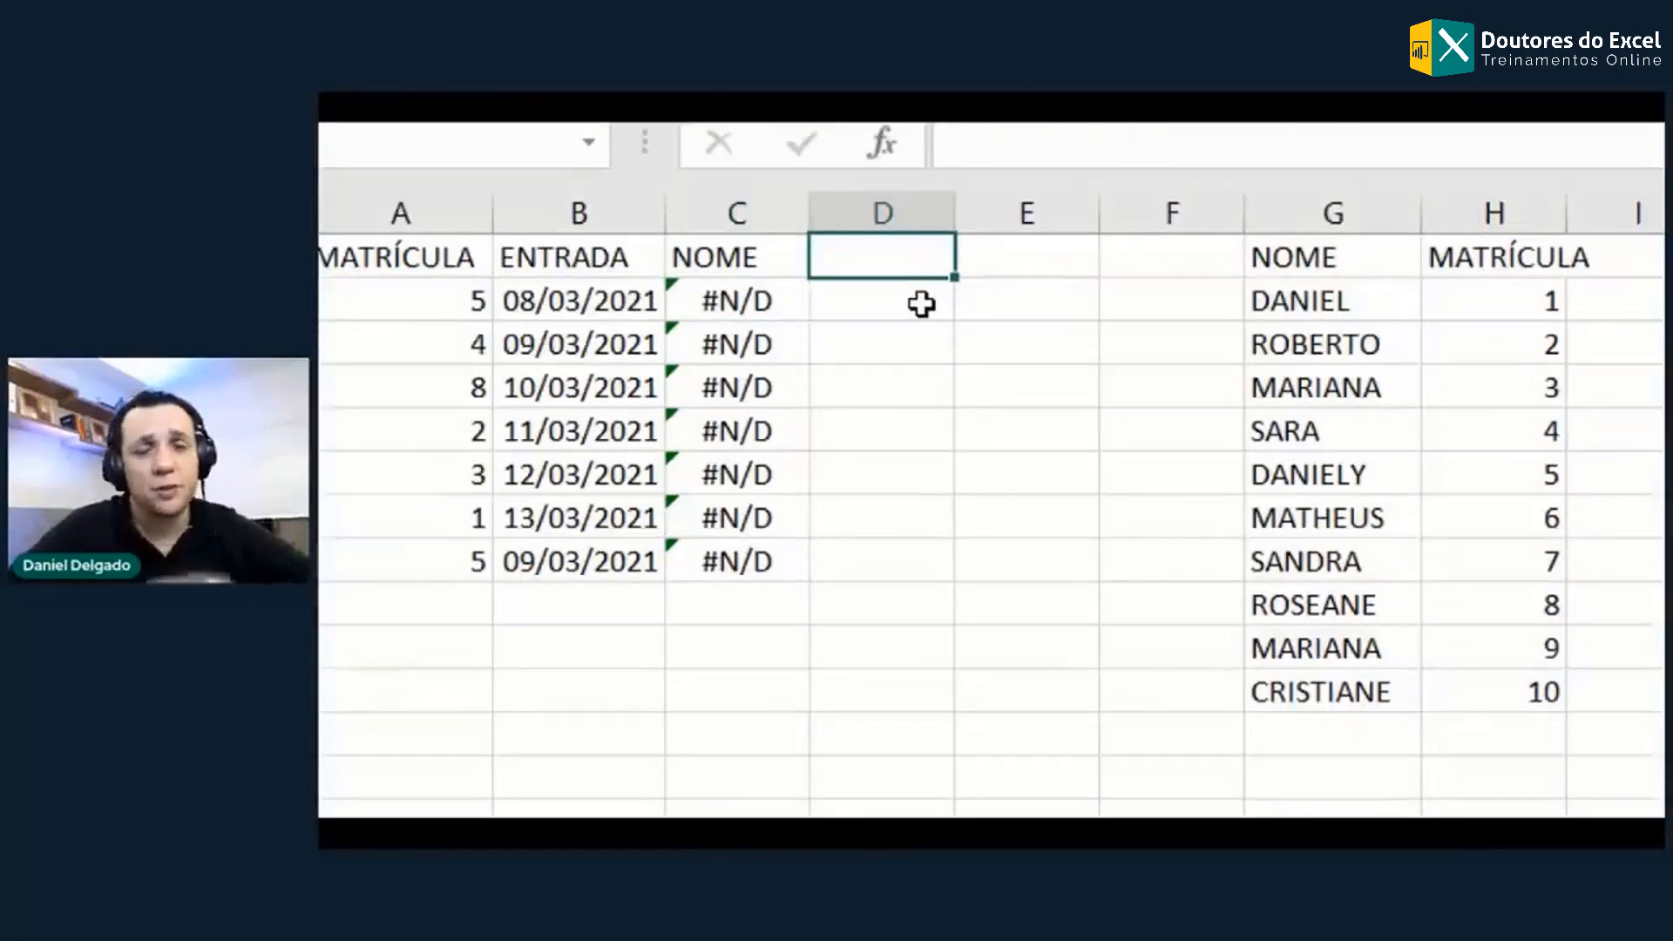
text(PROC)
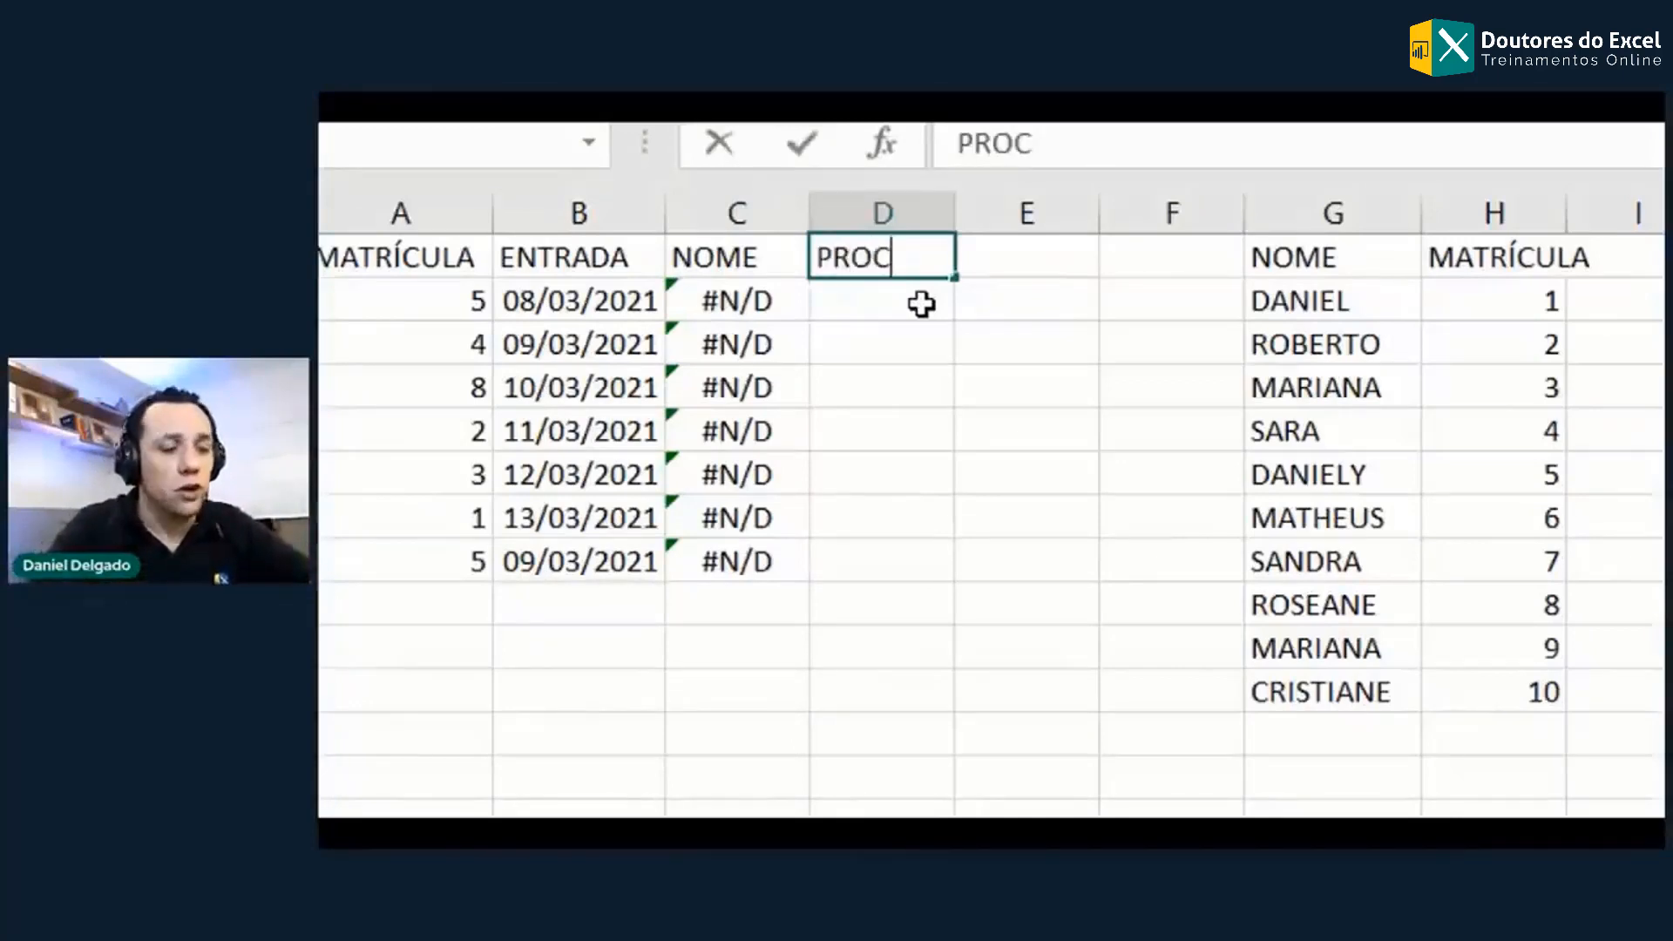
text(X)
key(Return)
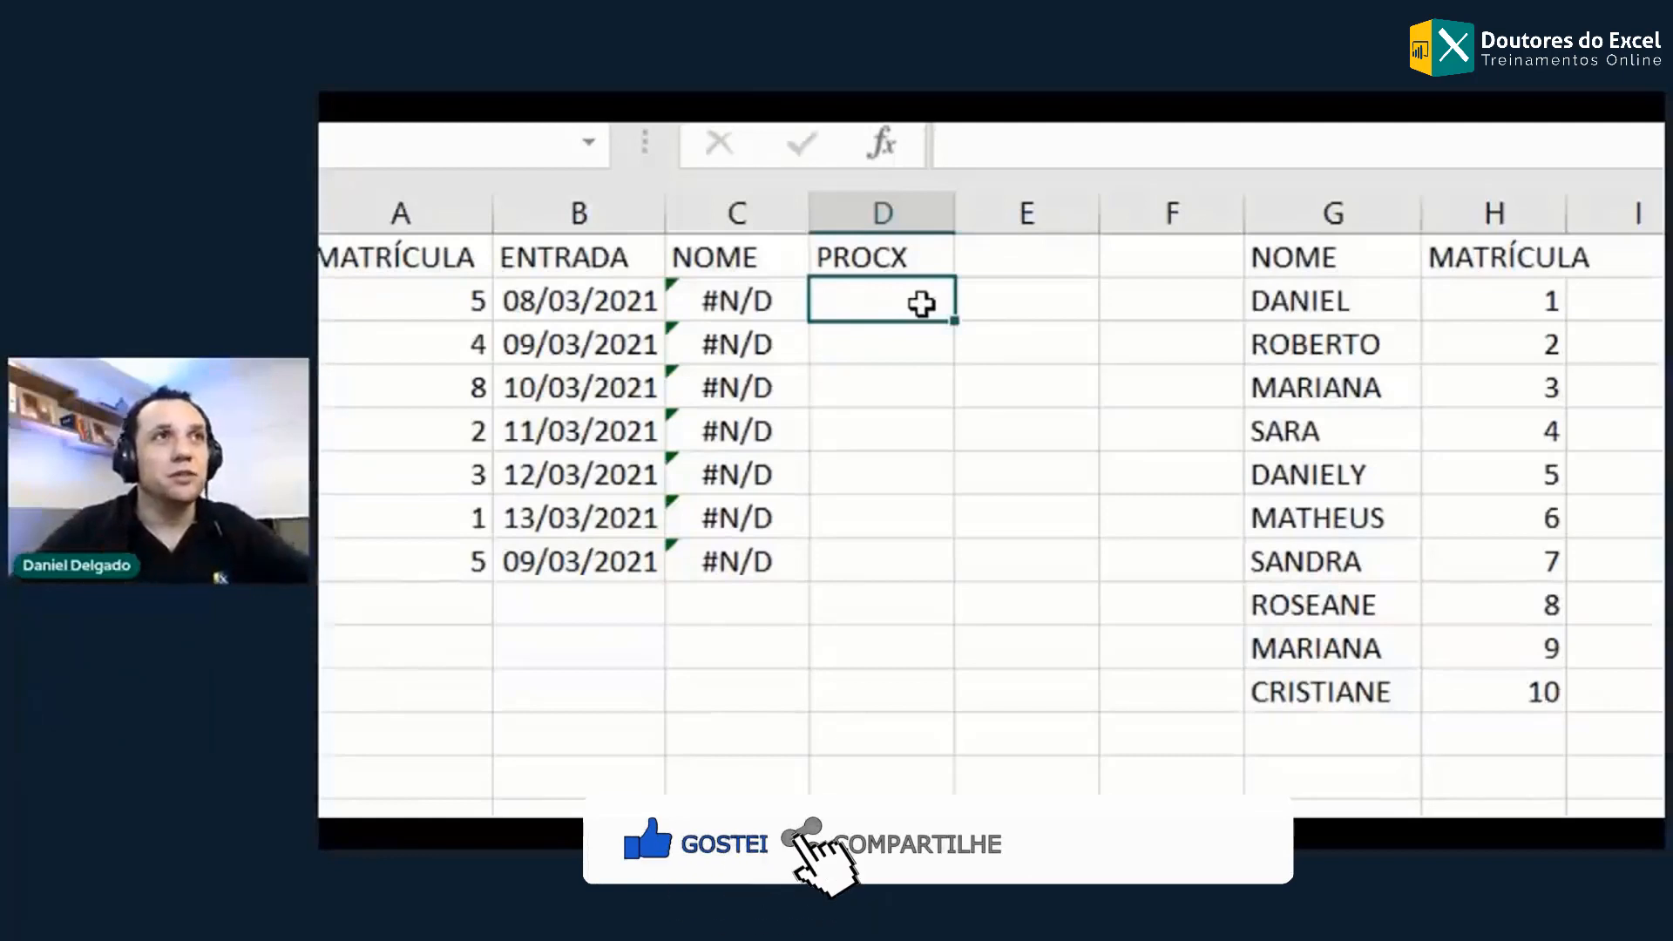
key(Up)
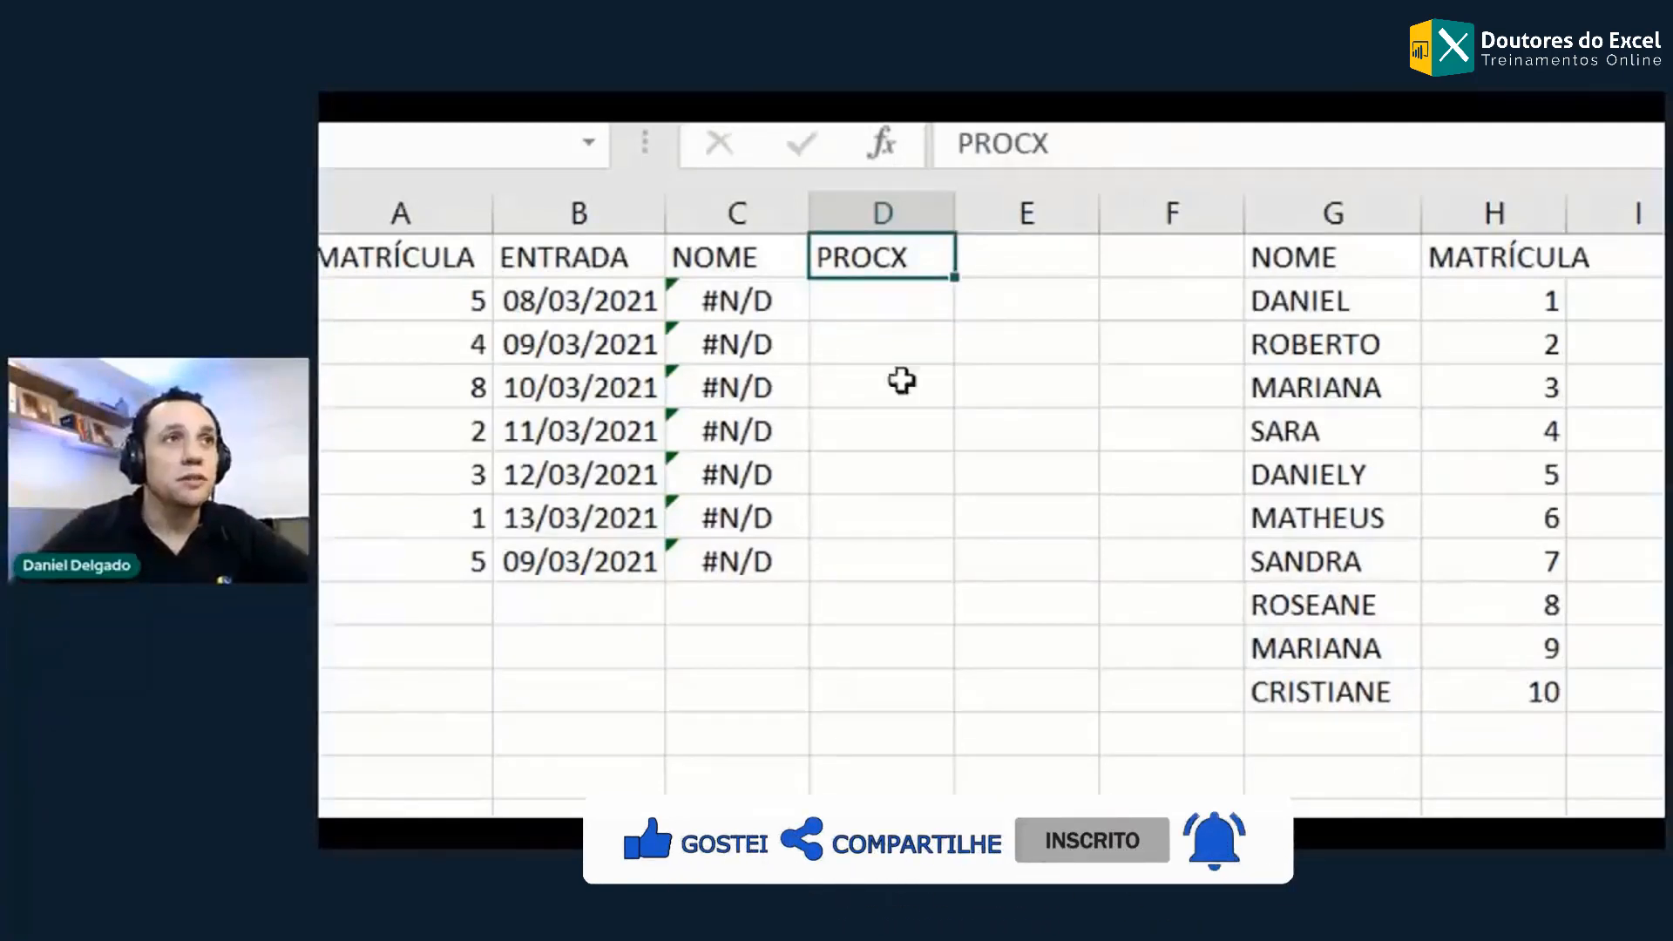
Step: Add the notes OFFICE 365 in D12 and EXCEL DA WEB in D13
click(852, 733)
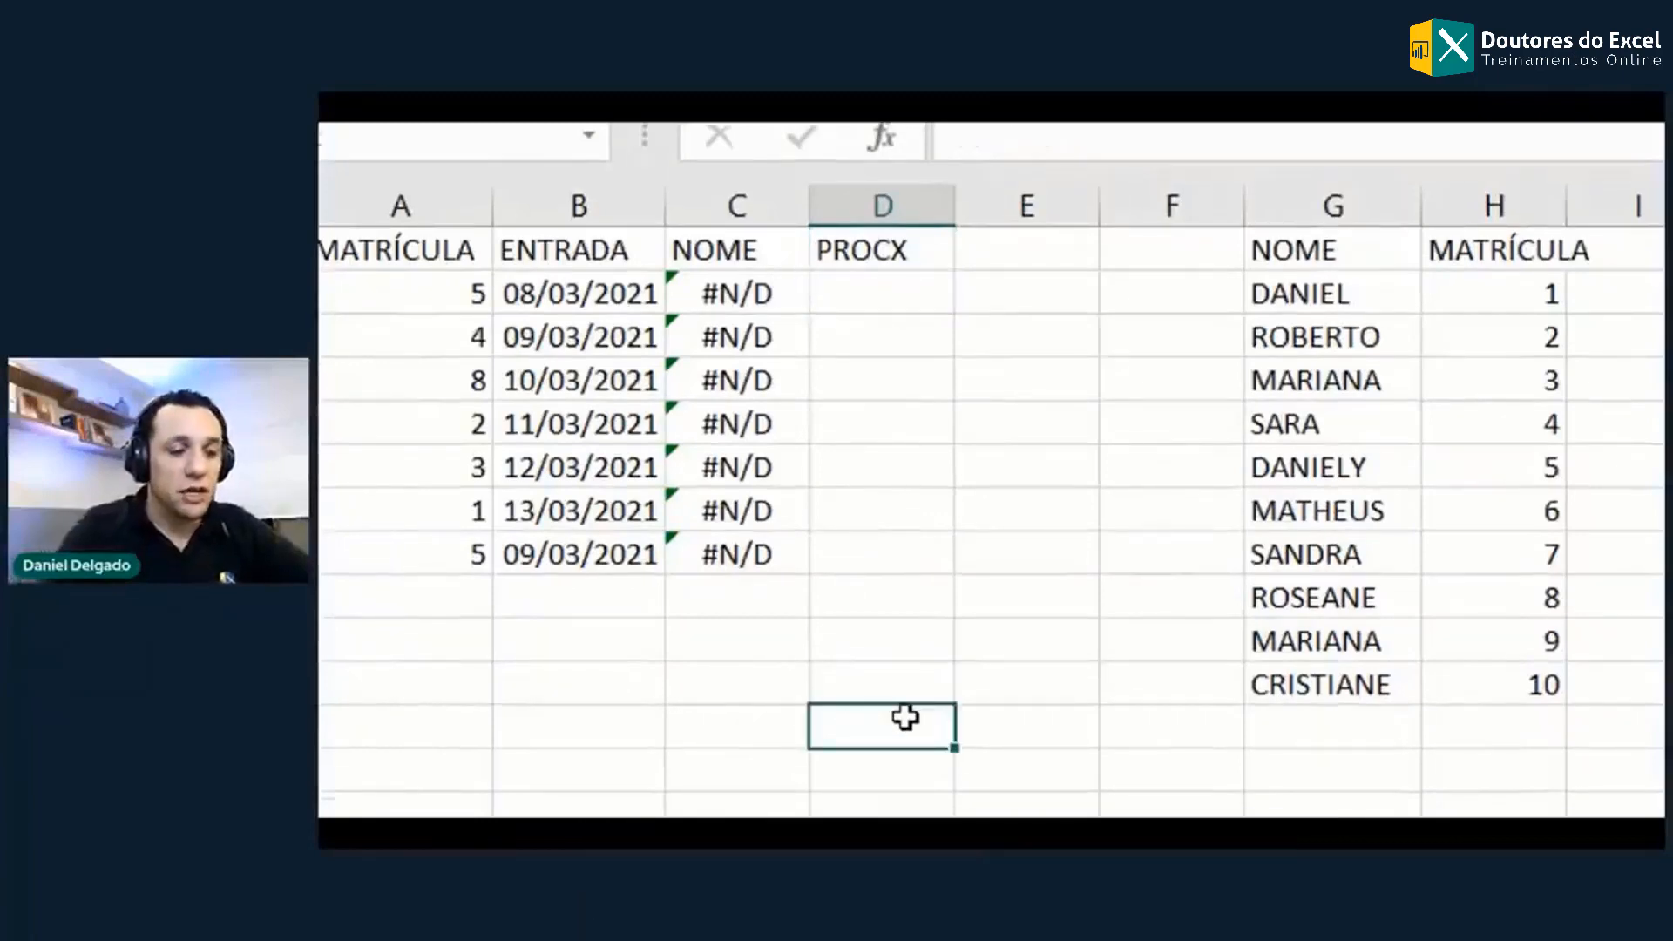
text(OFFICE 365)
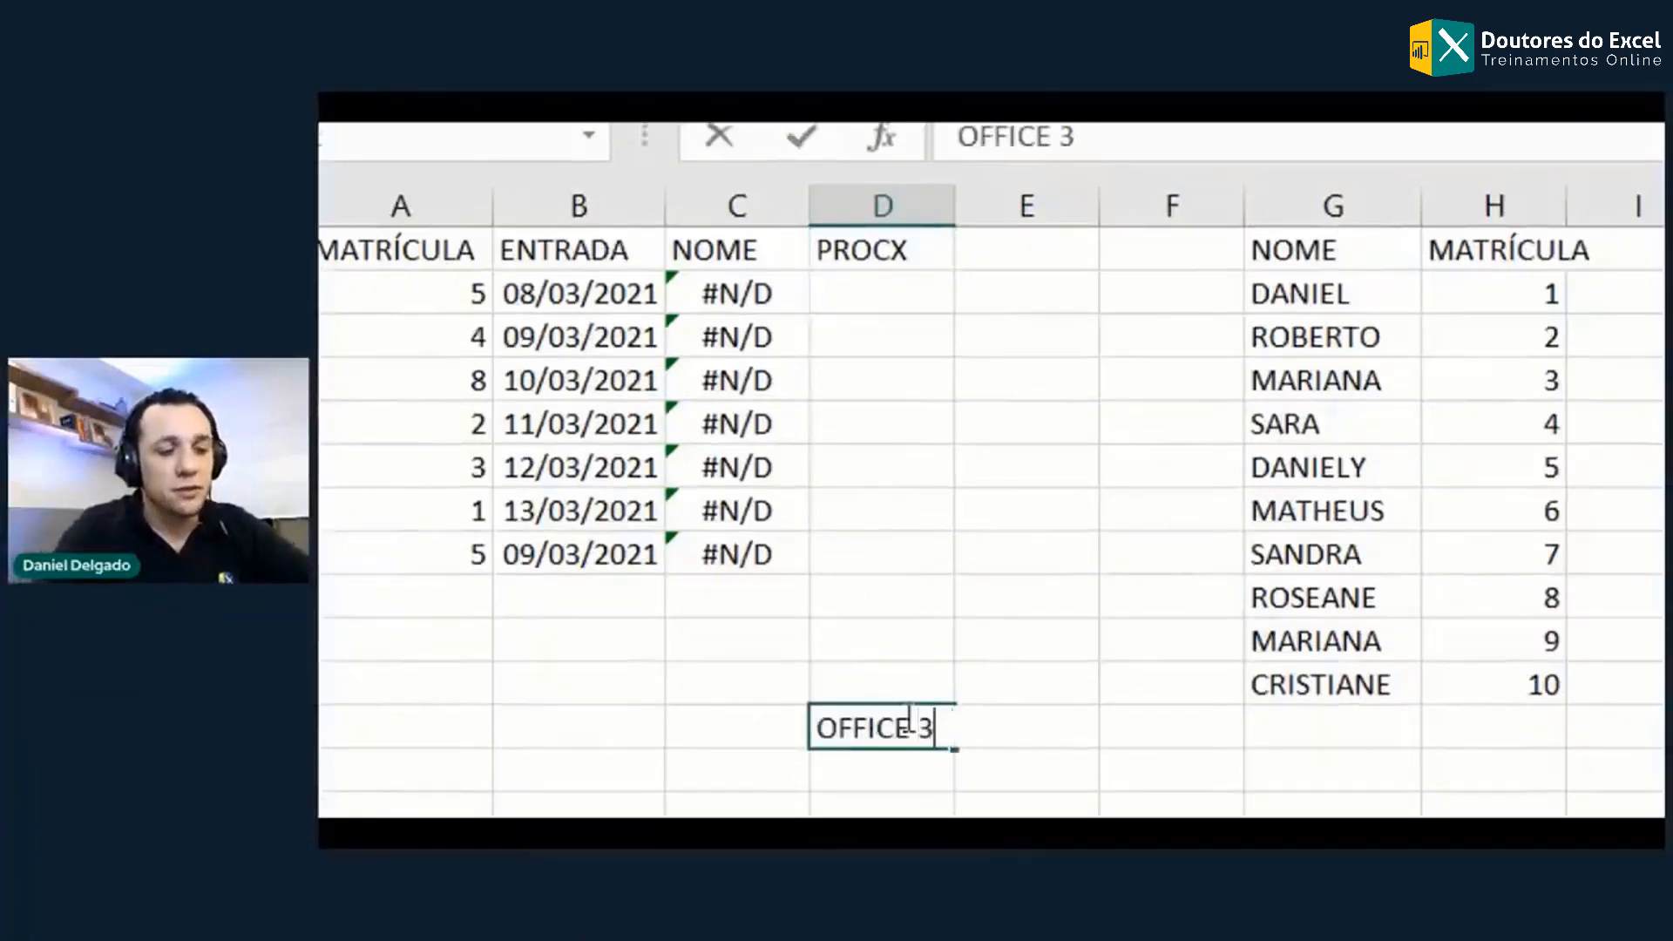
key(Return)
text(EXCEL DA WEB)
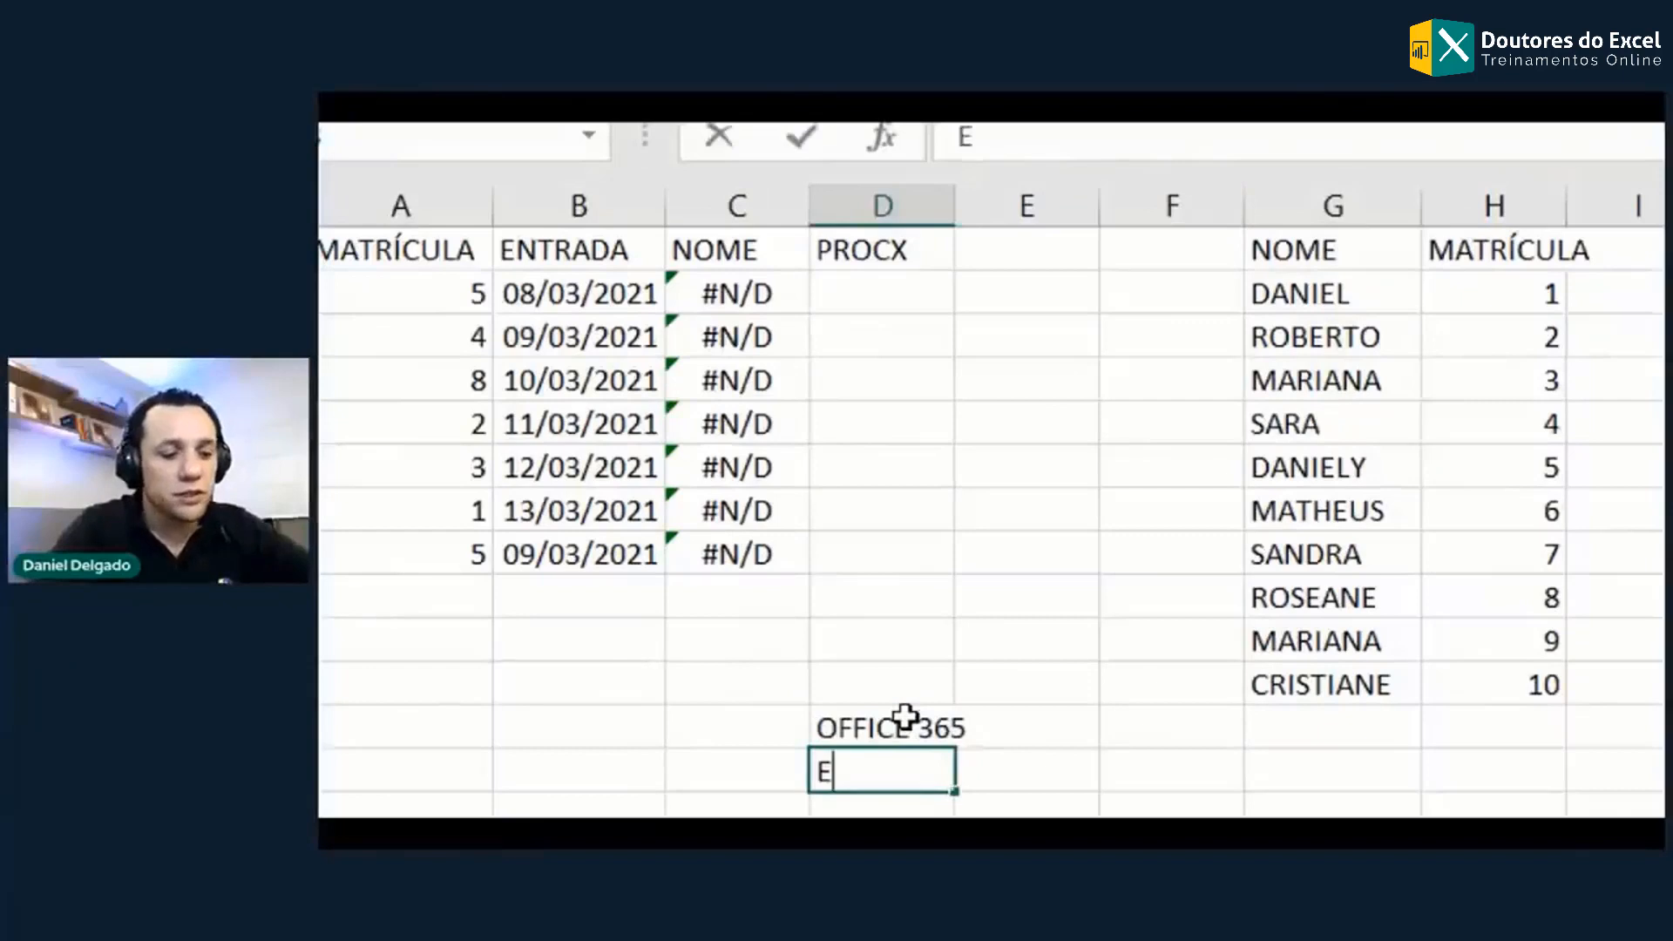
key(Return)
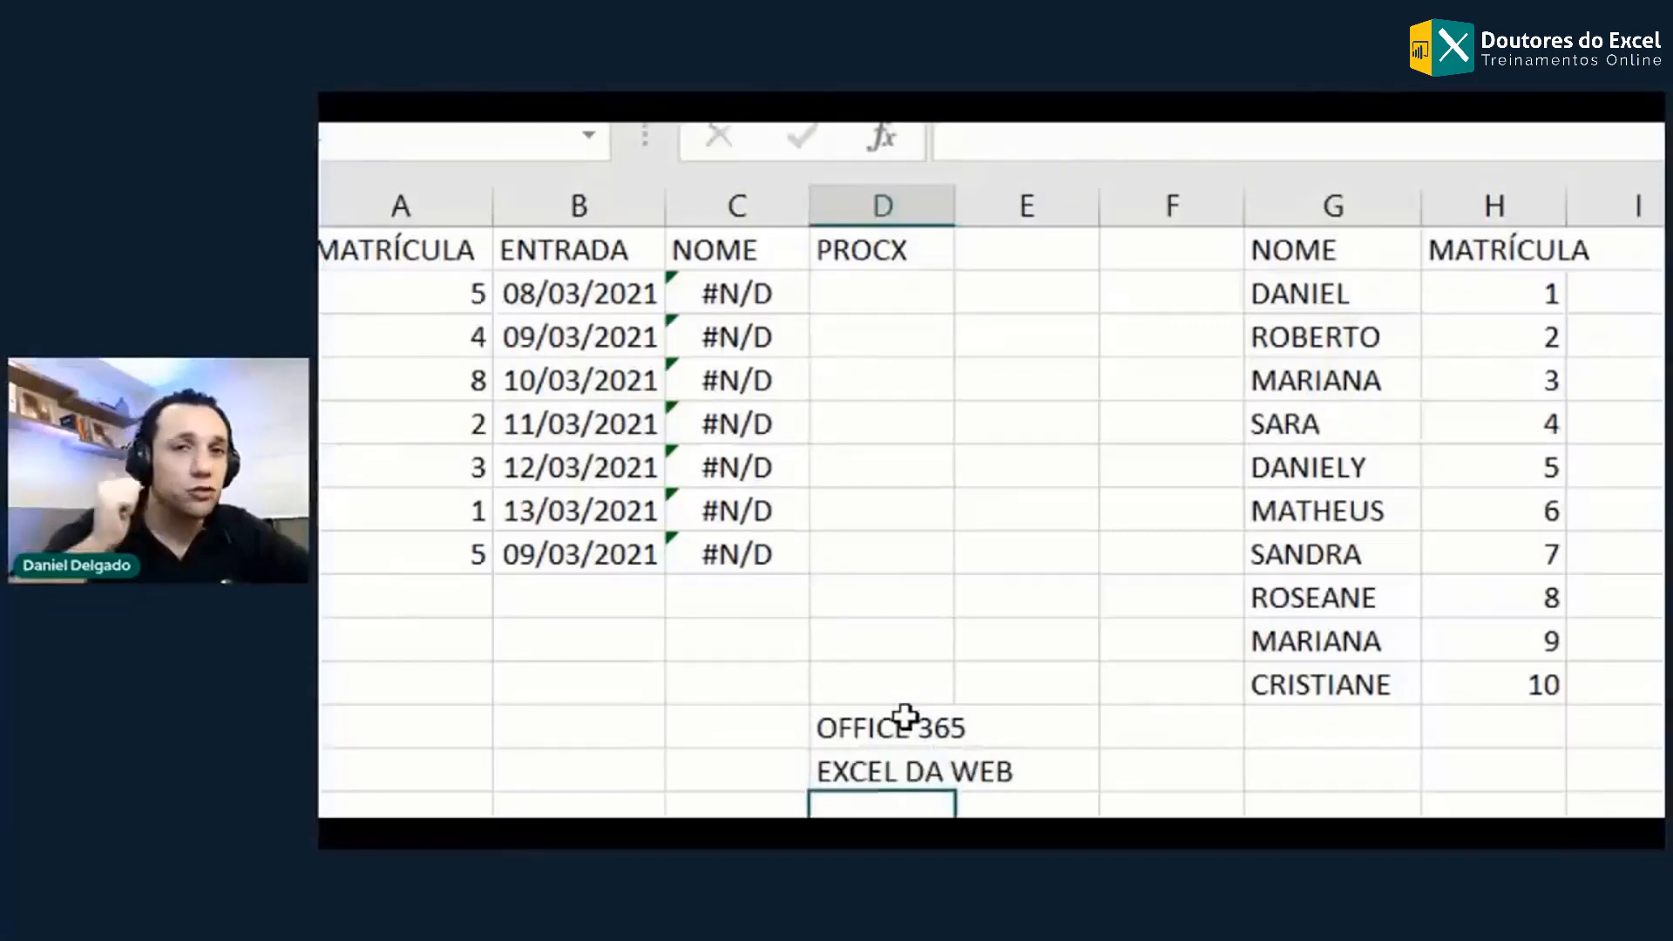
key(Up)
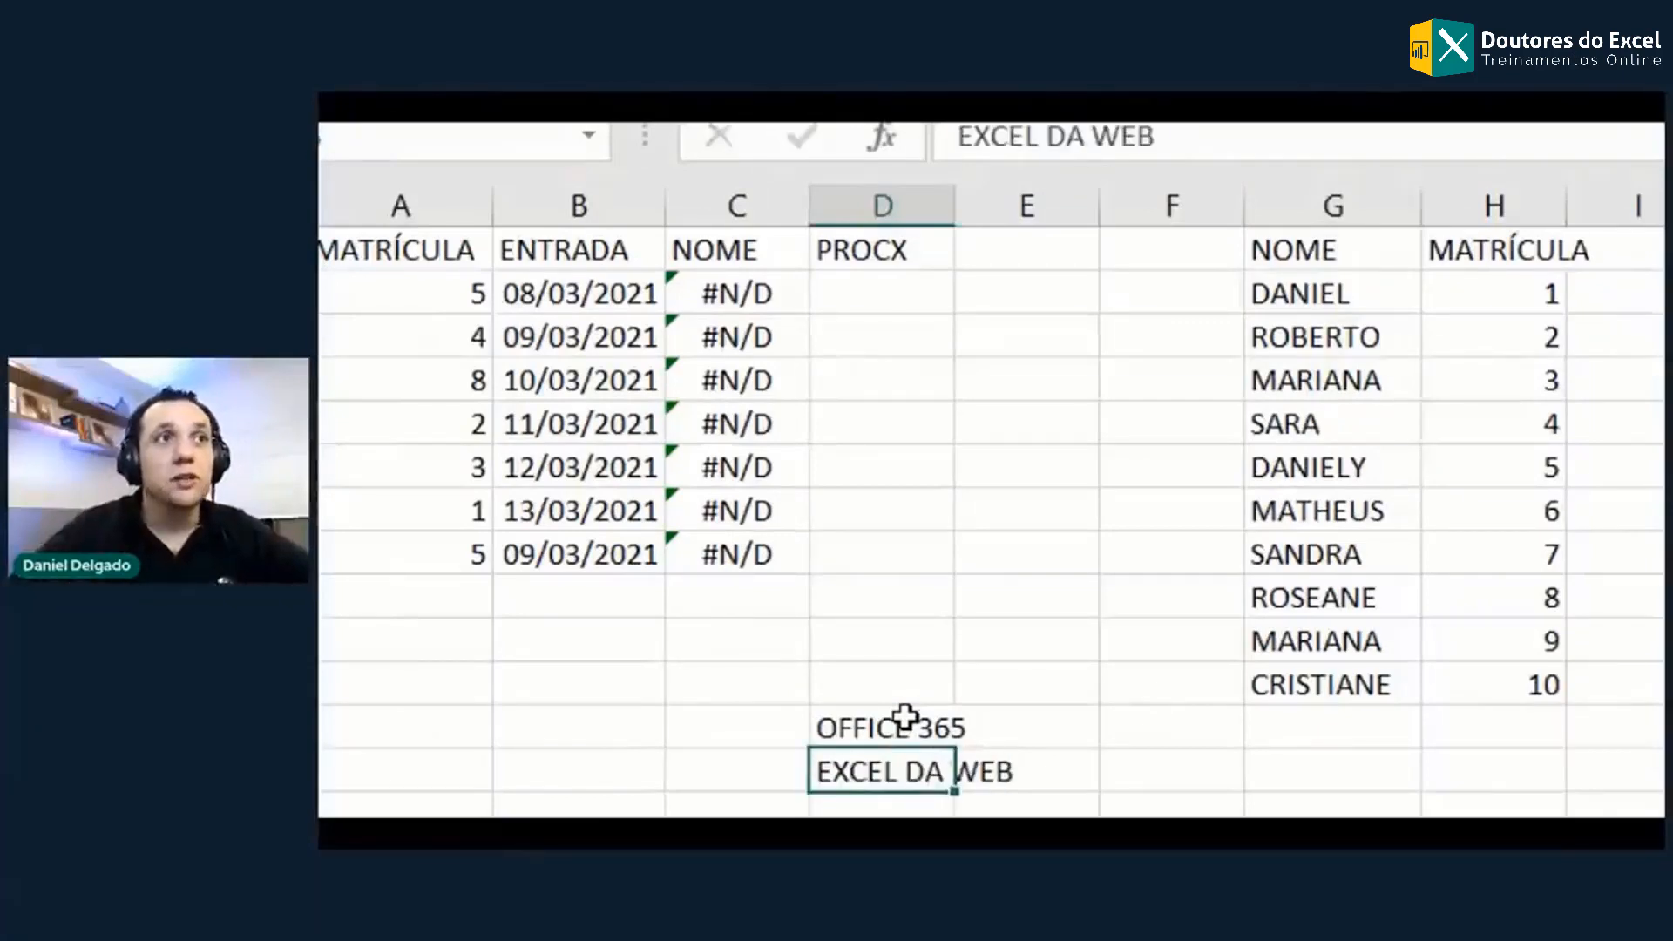
key(Up)
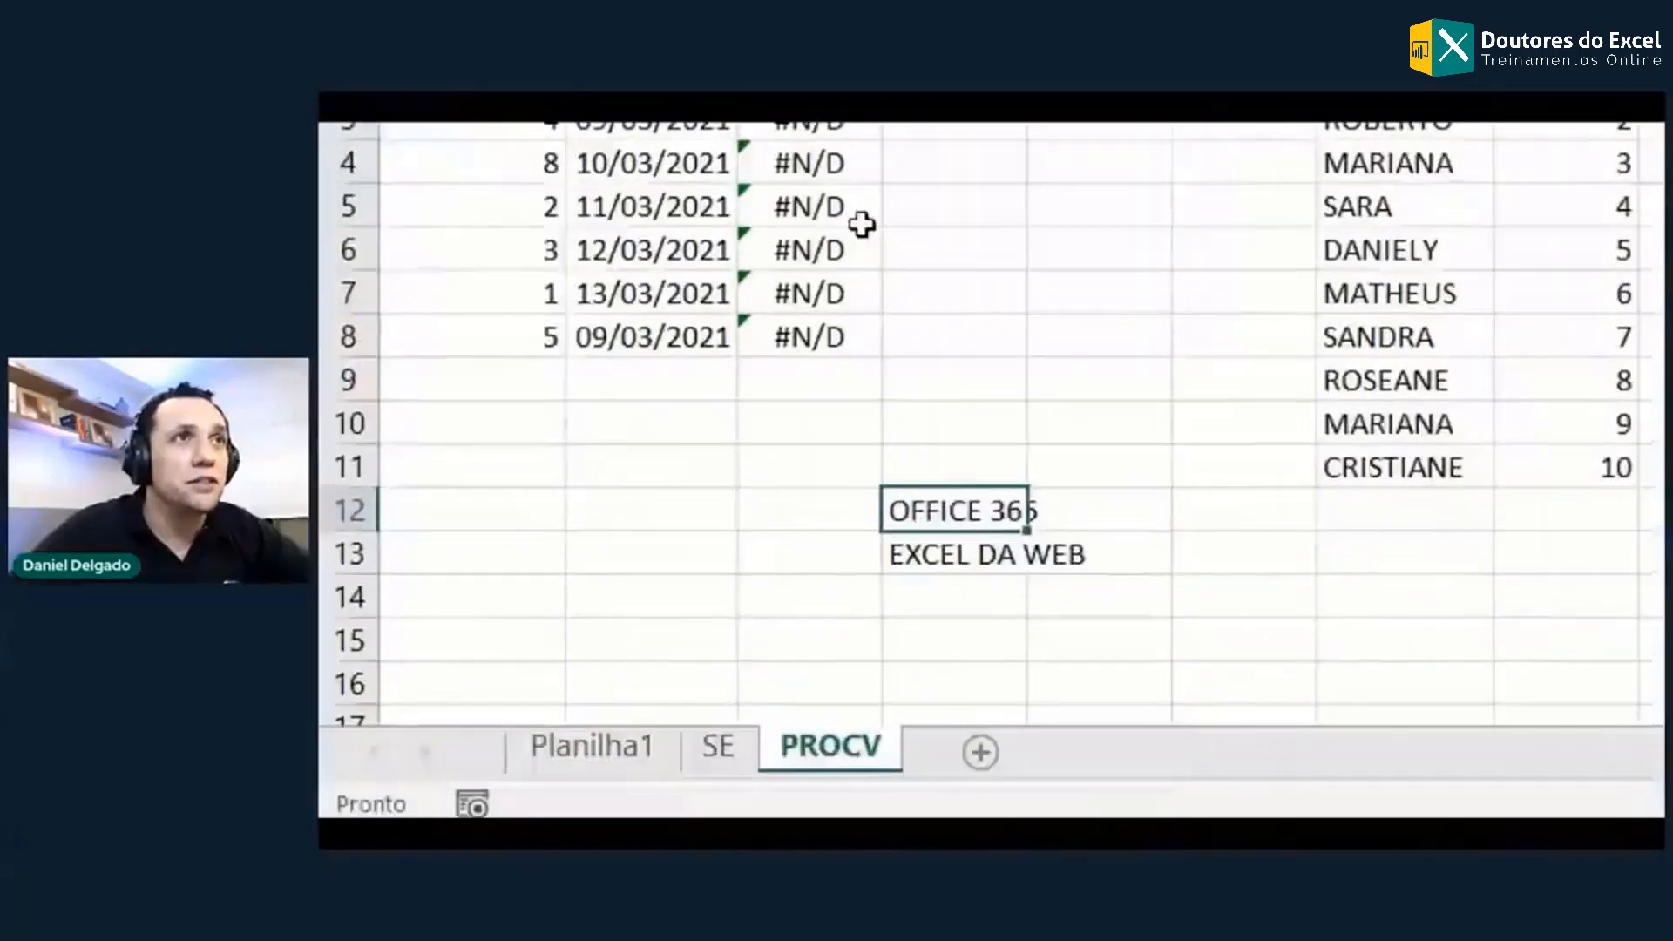
Step: Enter =PROCX(A2;H:H;G:G) in D2 to look up the MATRÍCULA in column H and return the name from column G
click(941, 328)
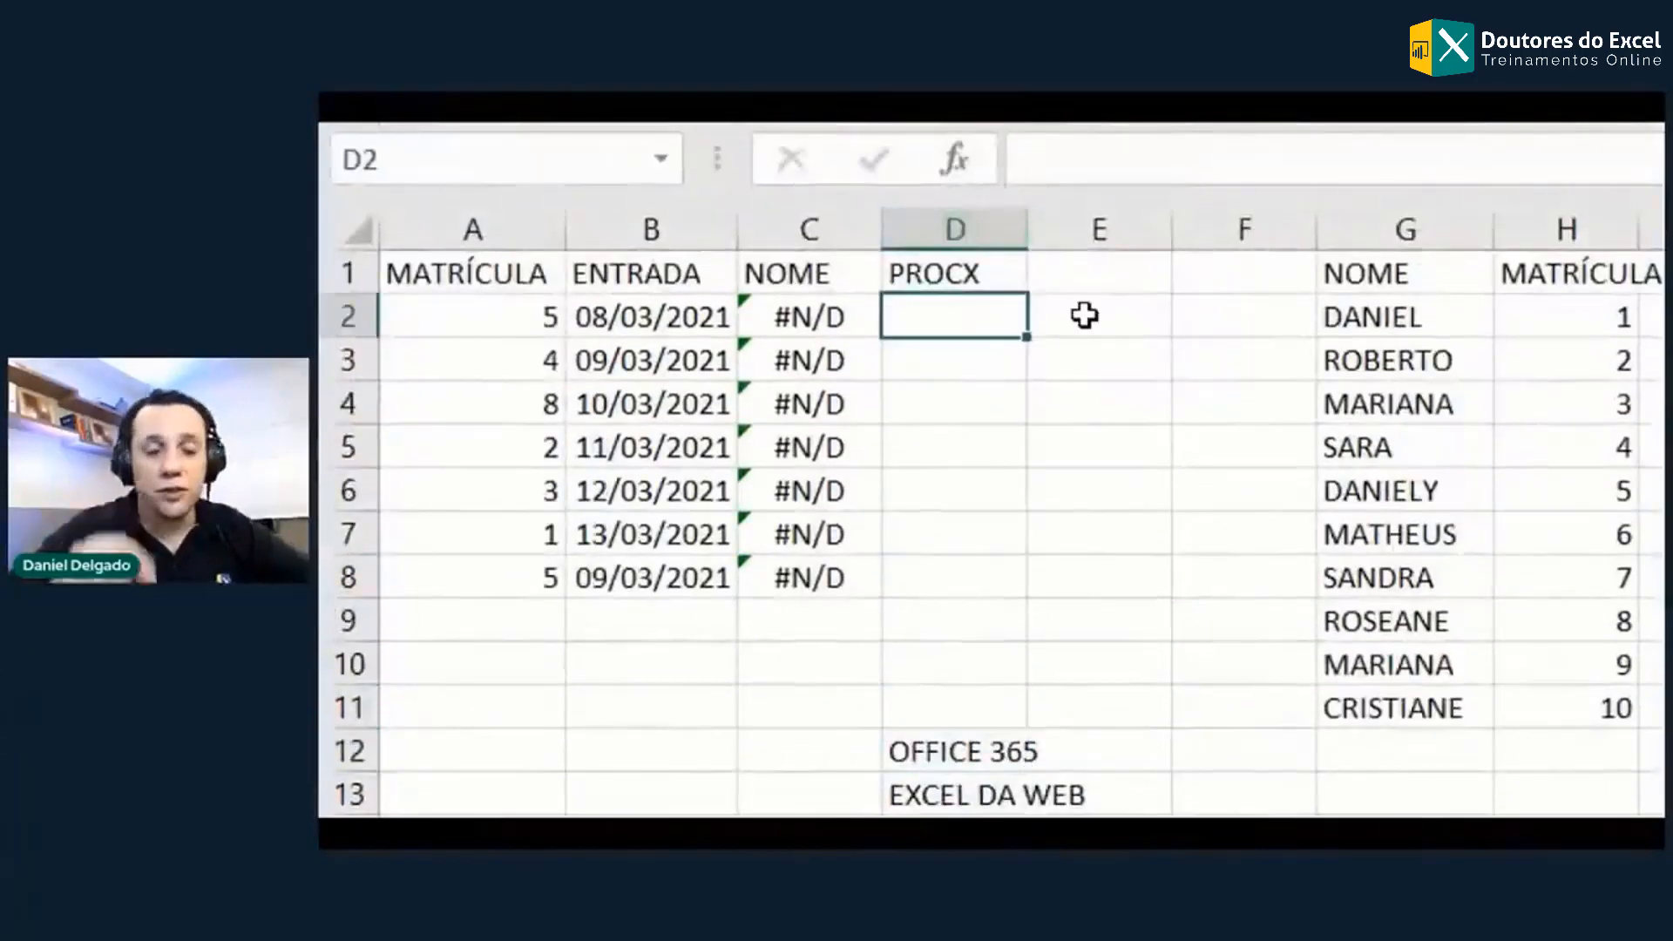
text(=PROCX)
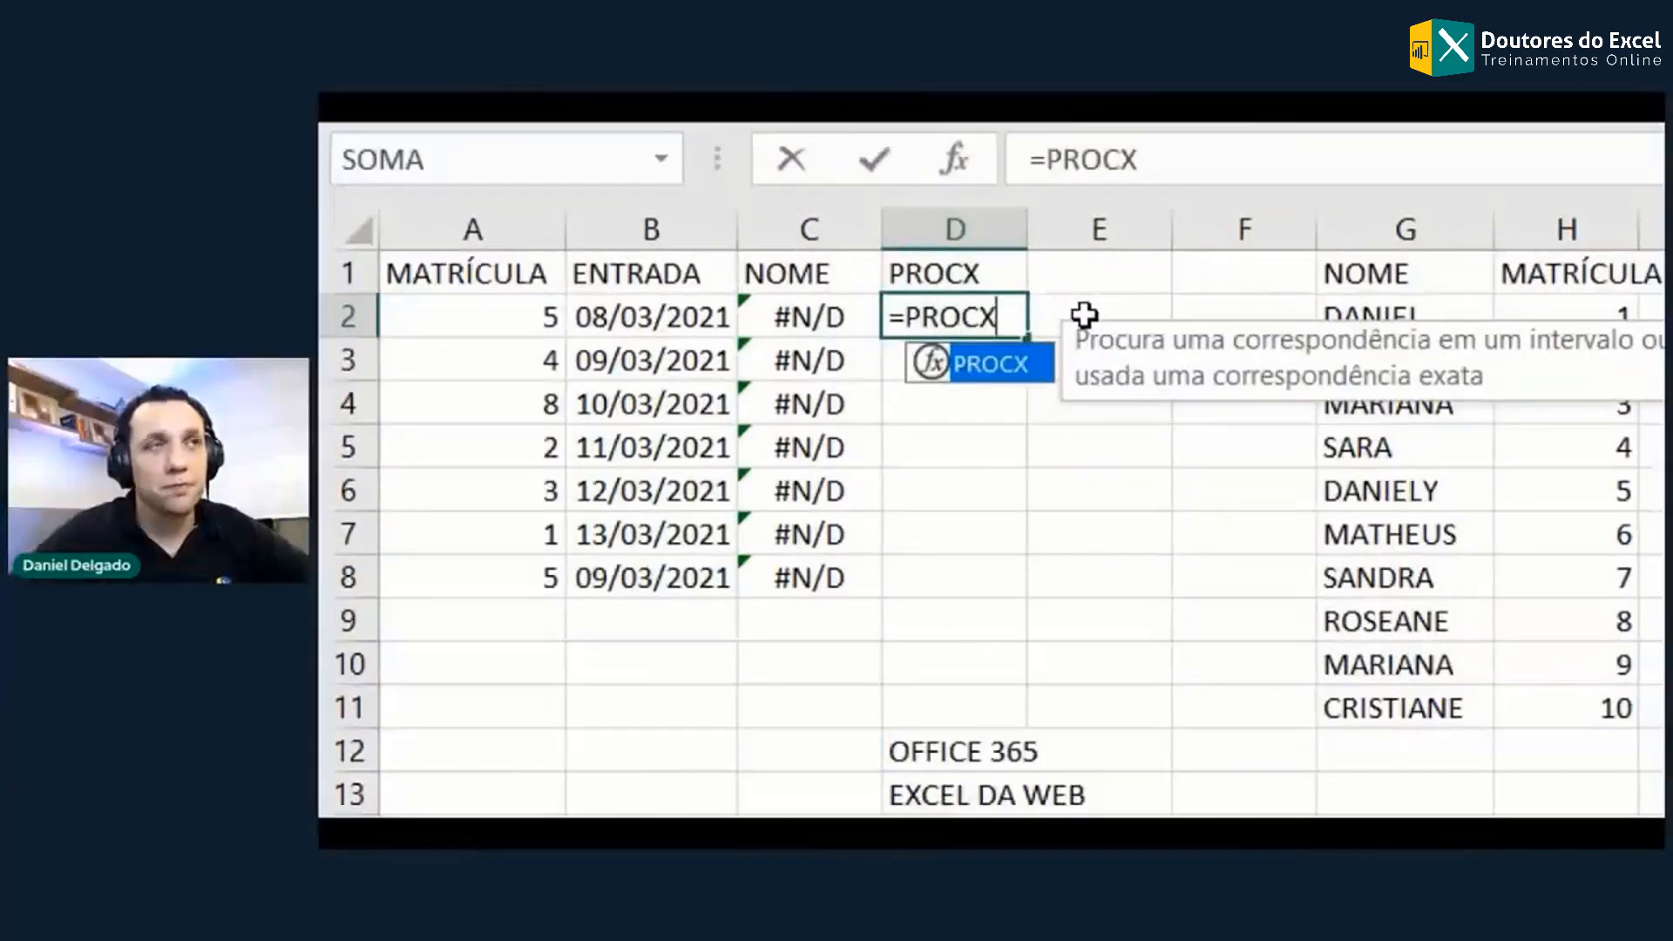
text(()
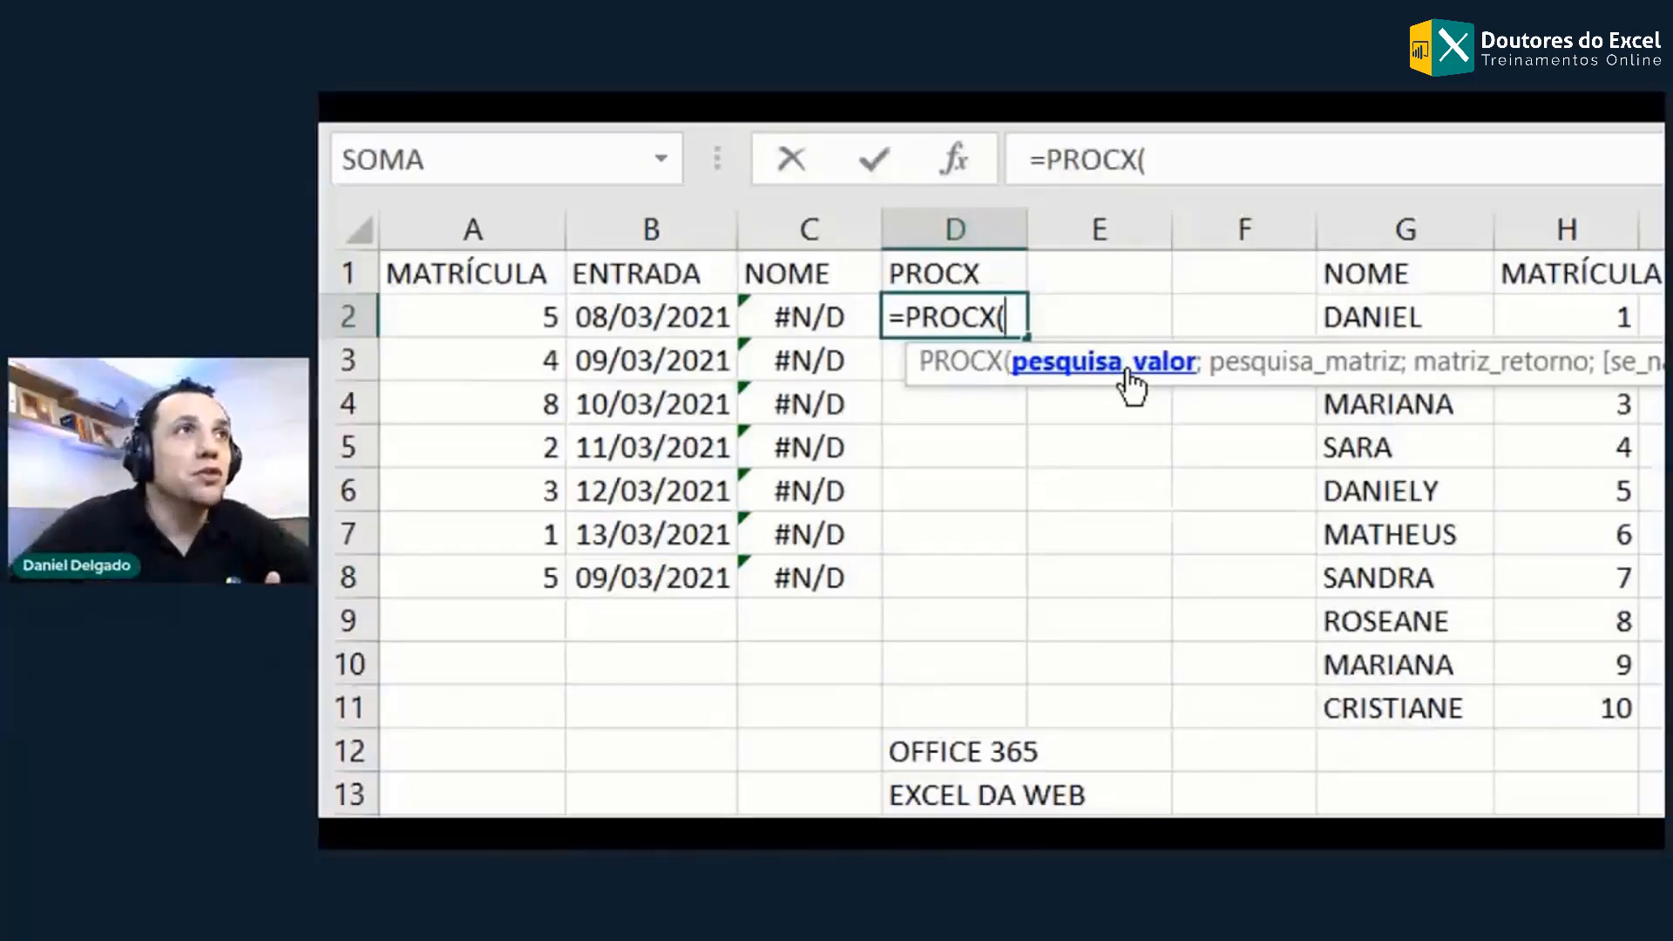
click(448, 319)
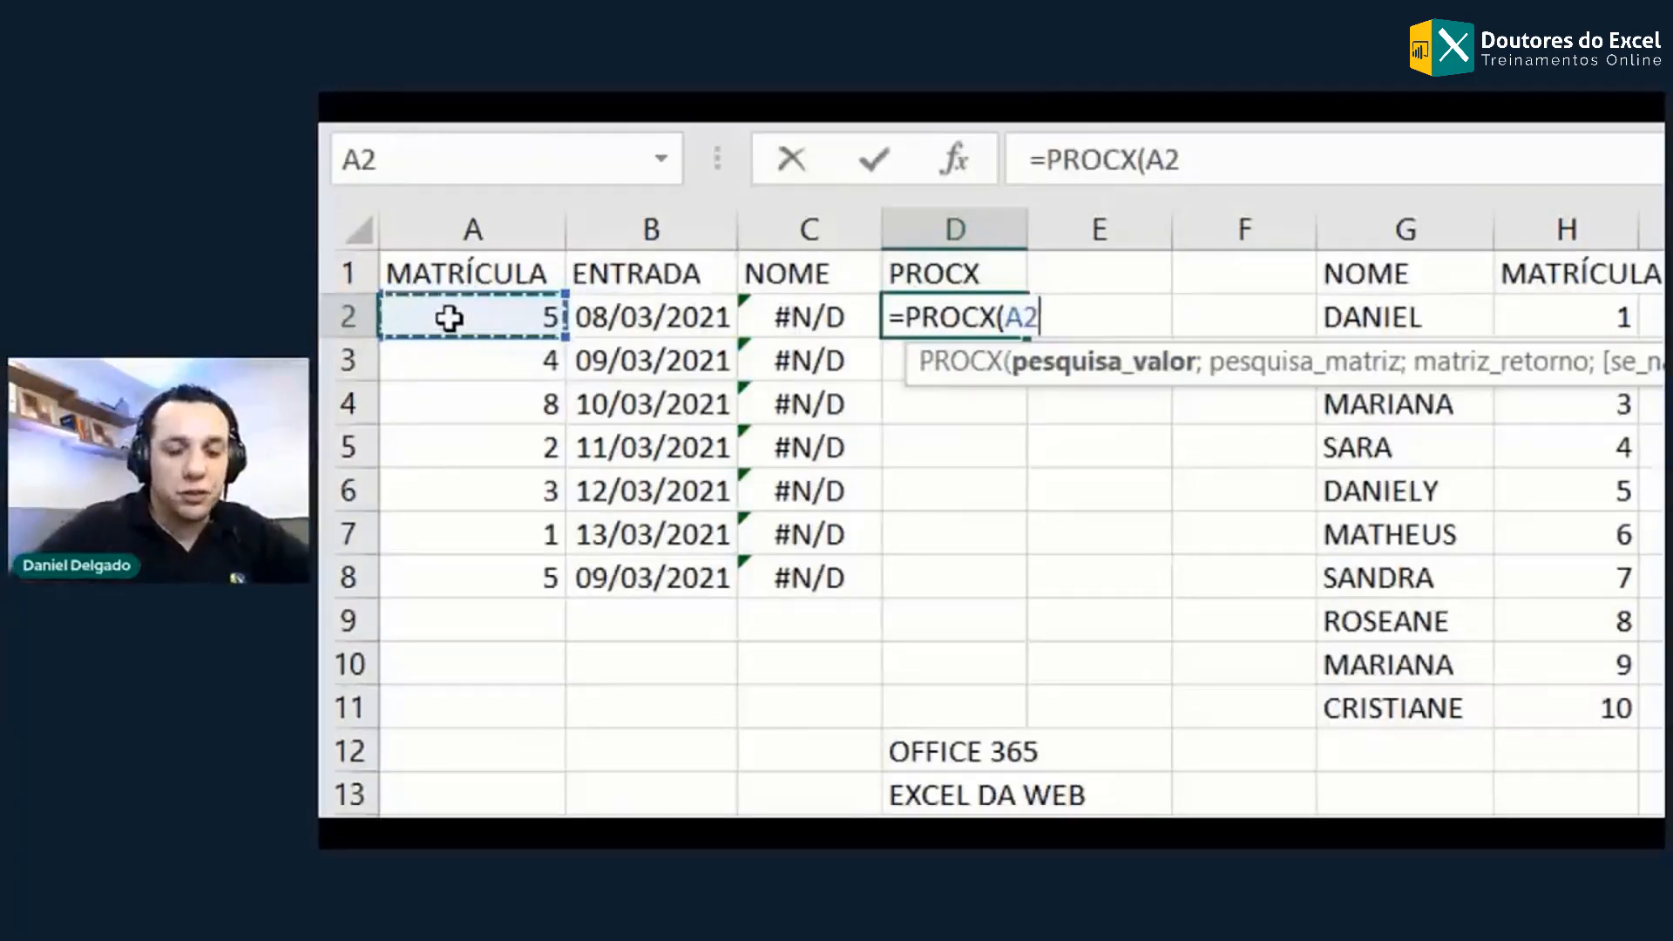
text(;)
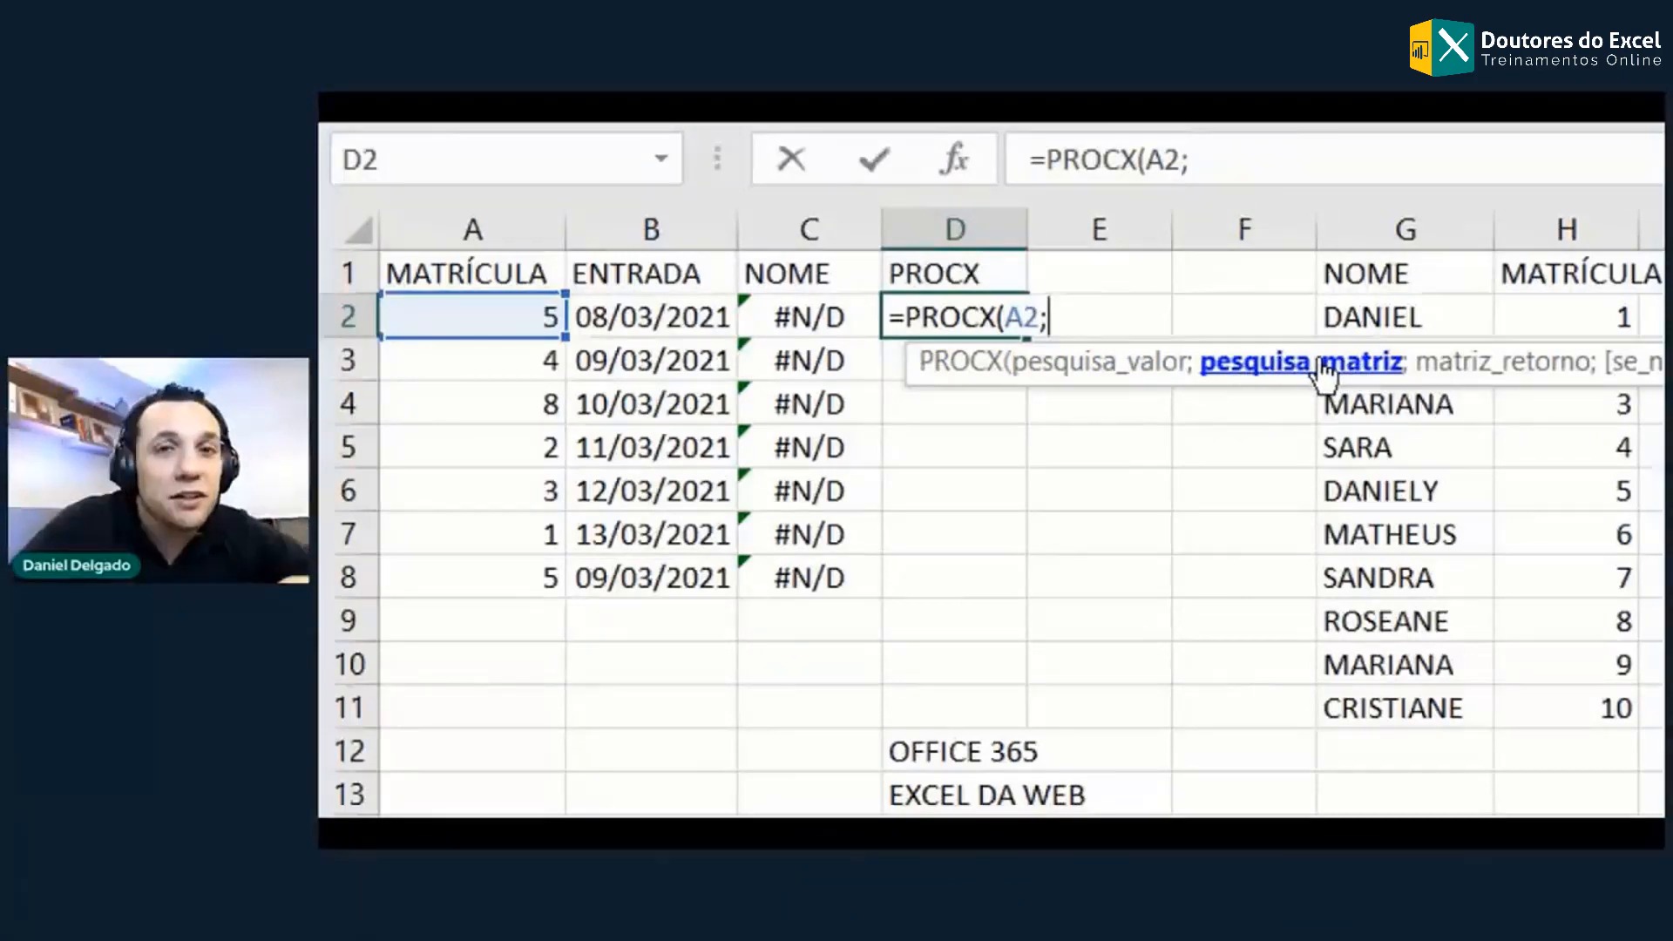
click(1496, 209)
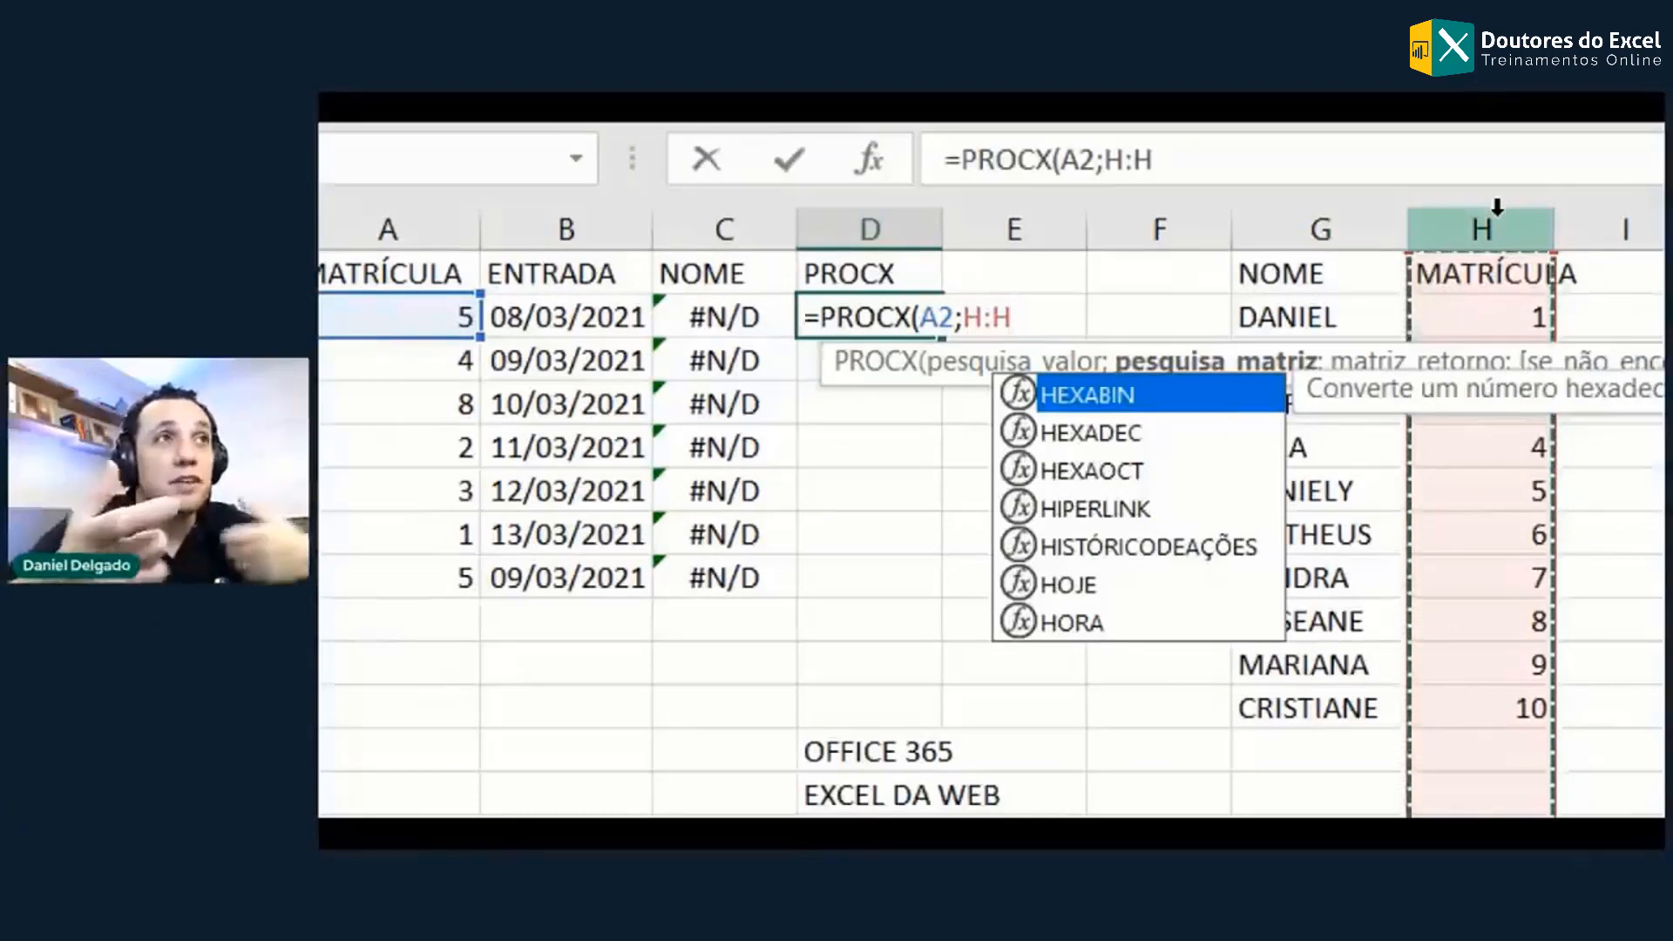
text(;)
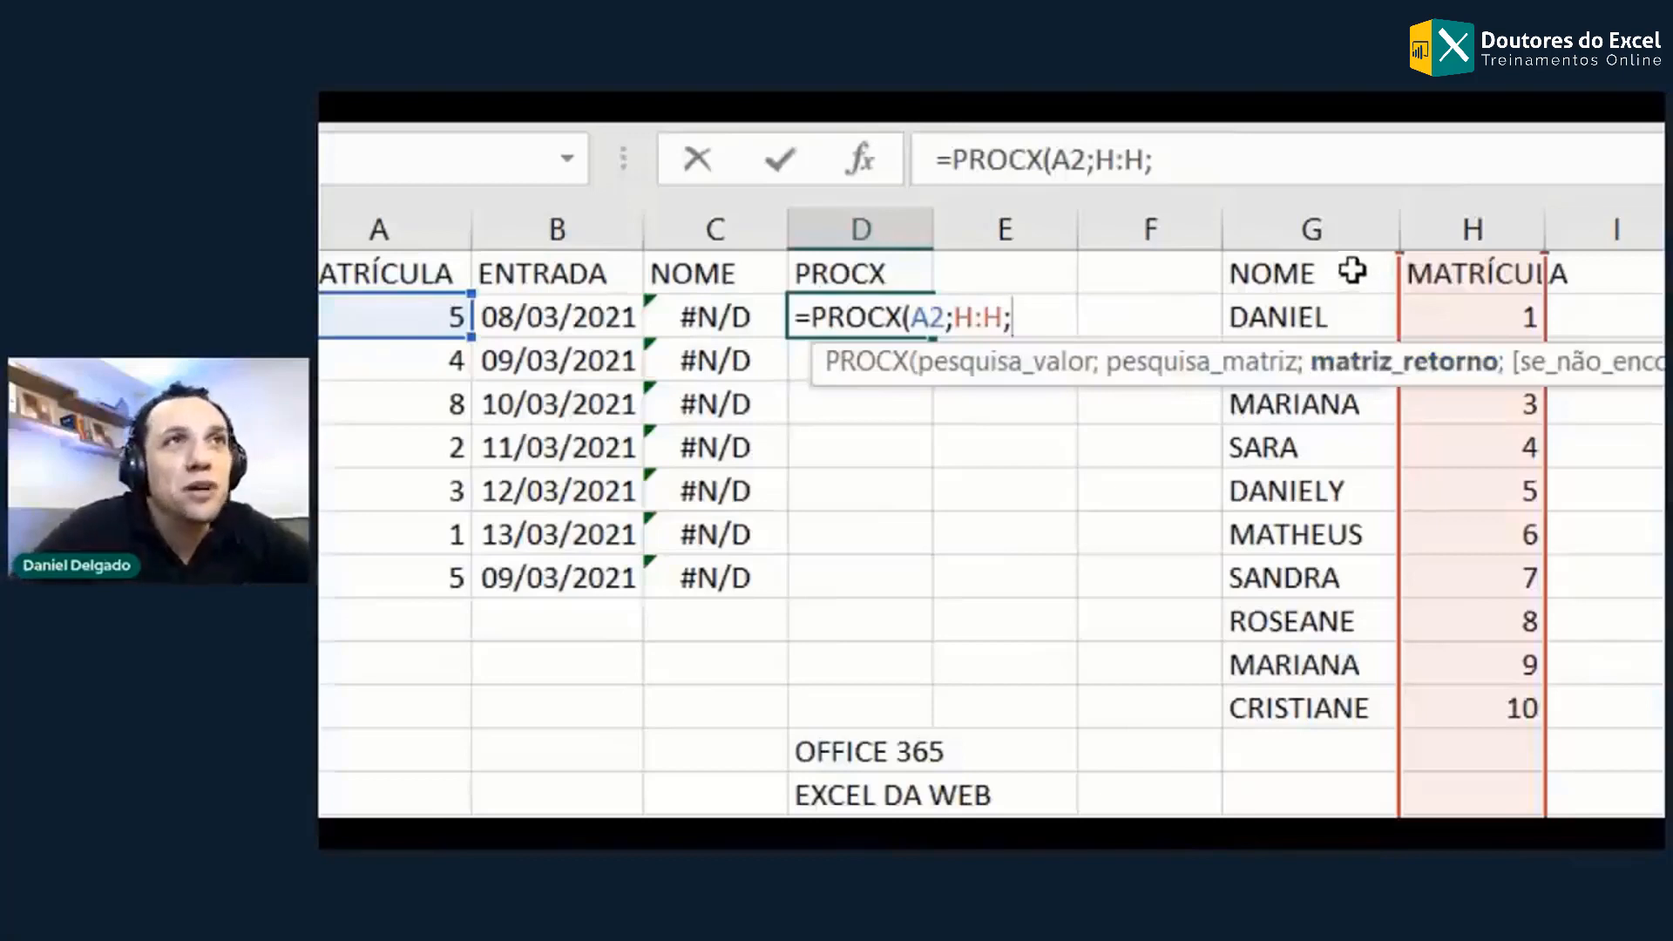
click(1335, 229)
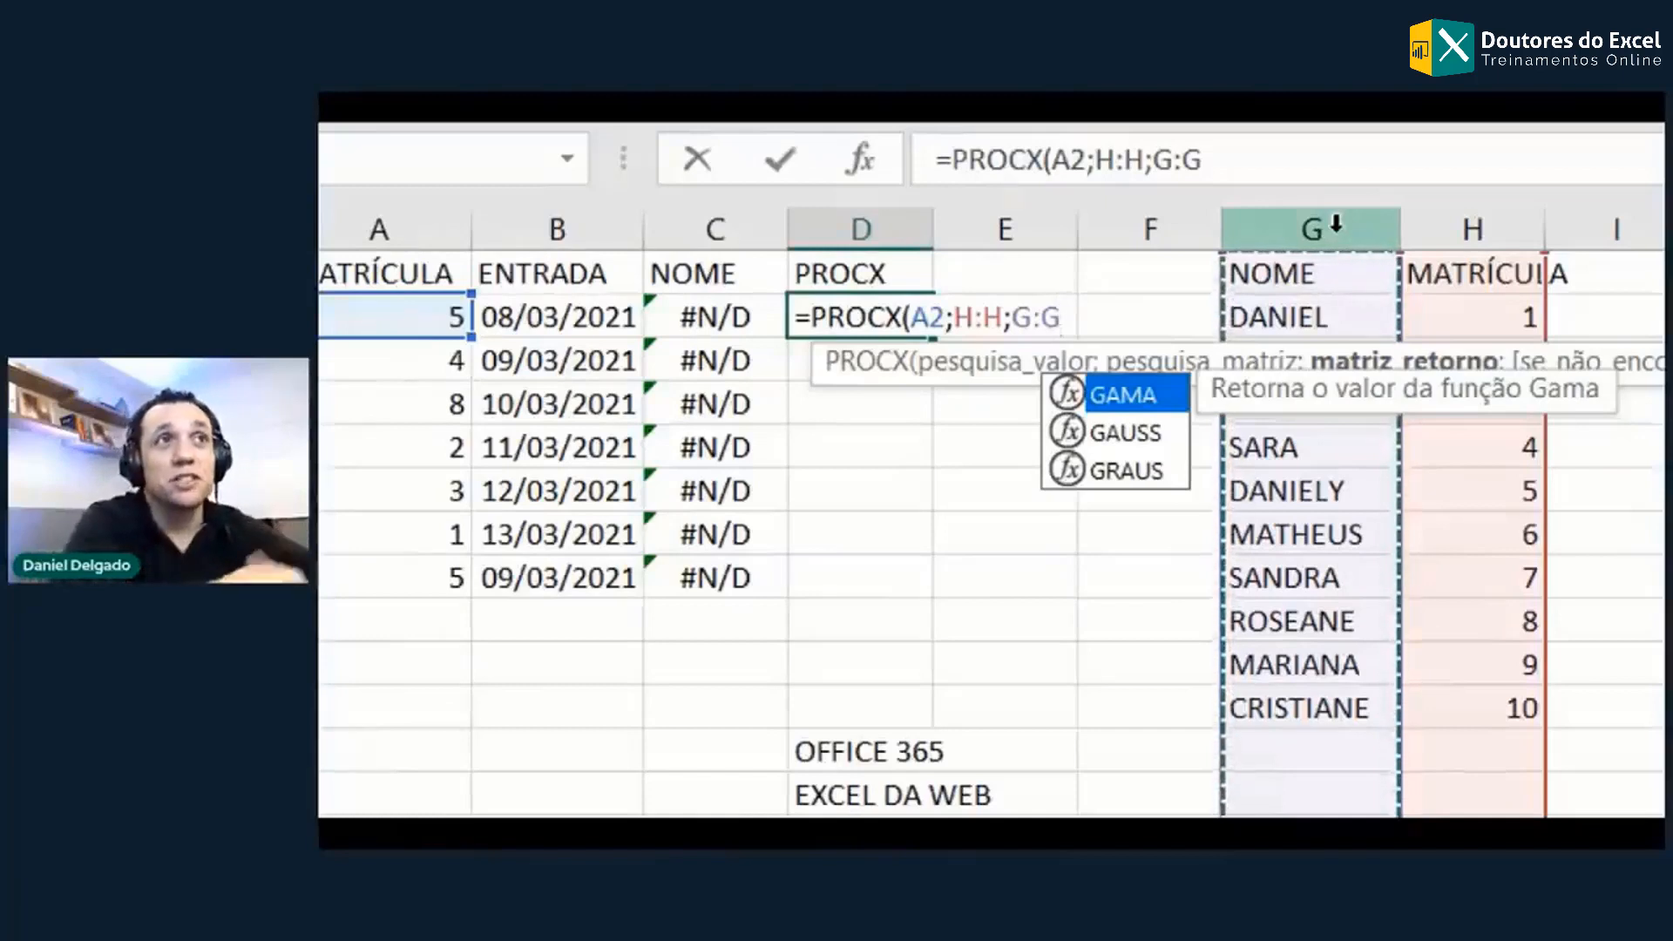
text())
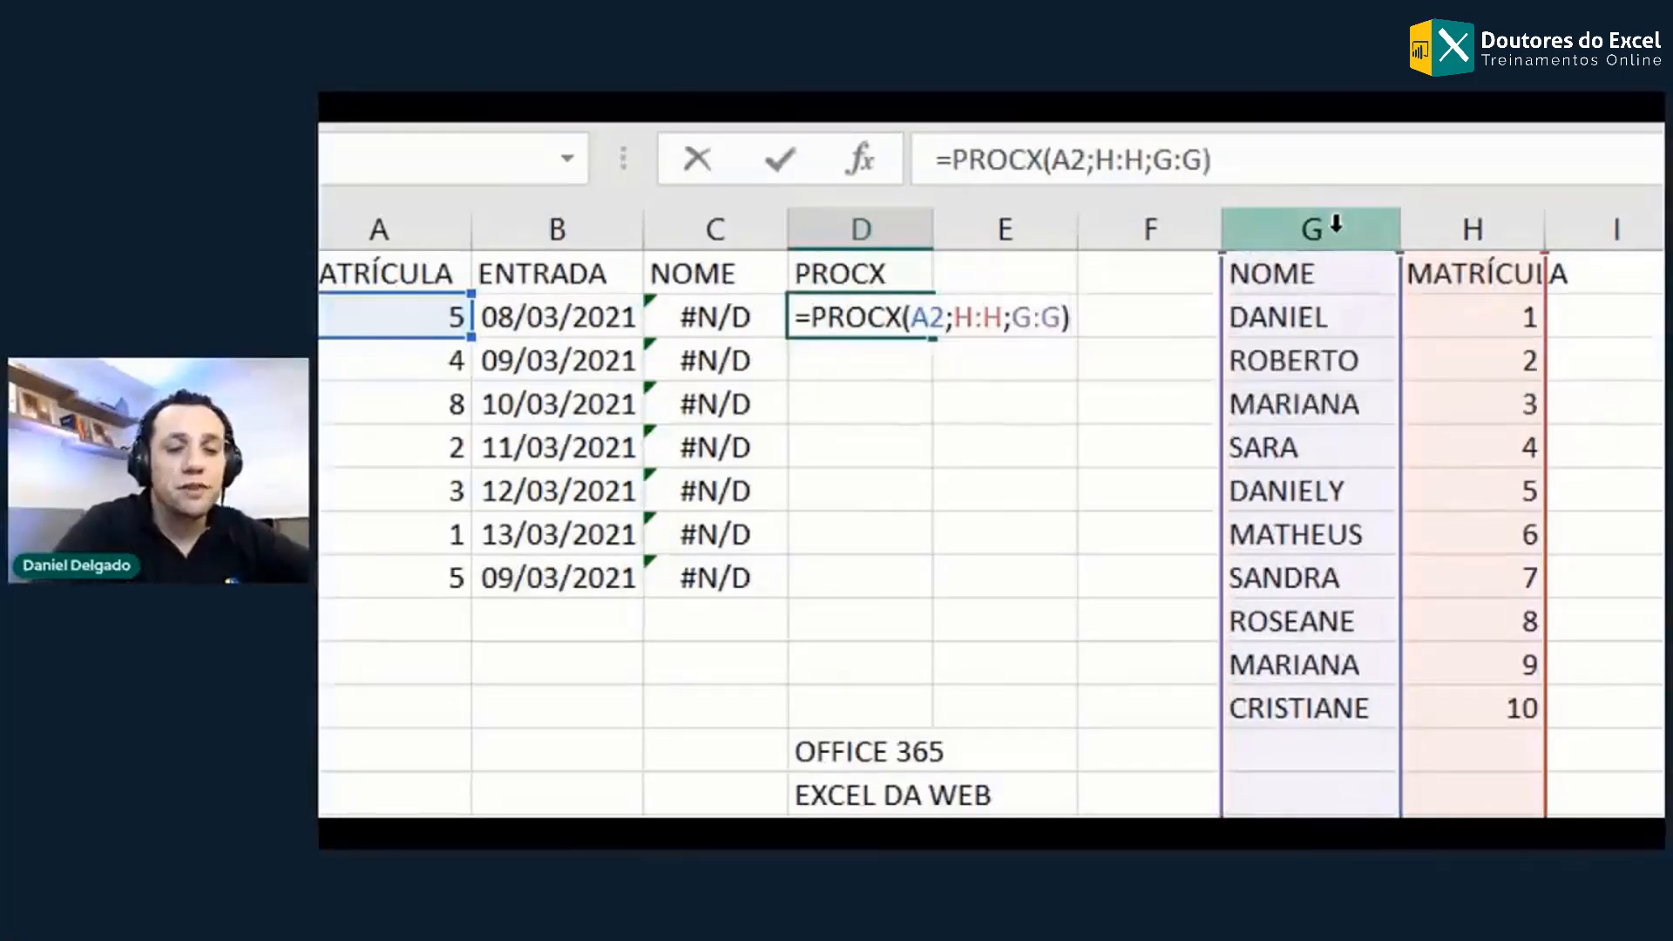
key(Return)
key(Up)
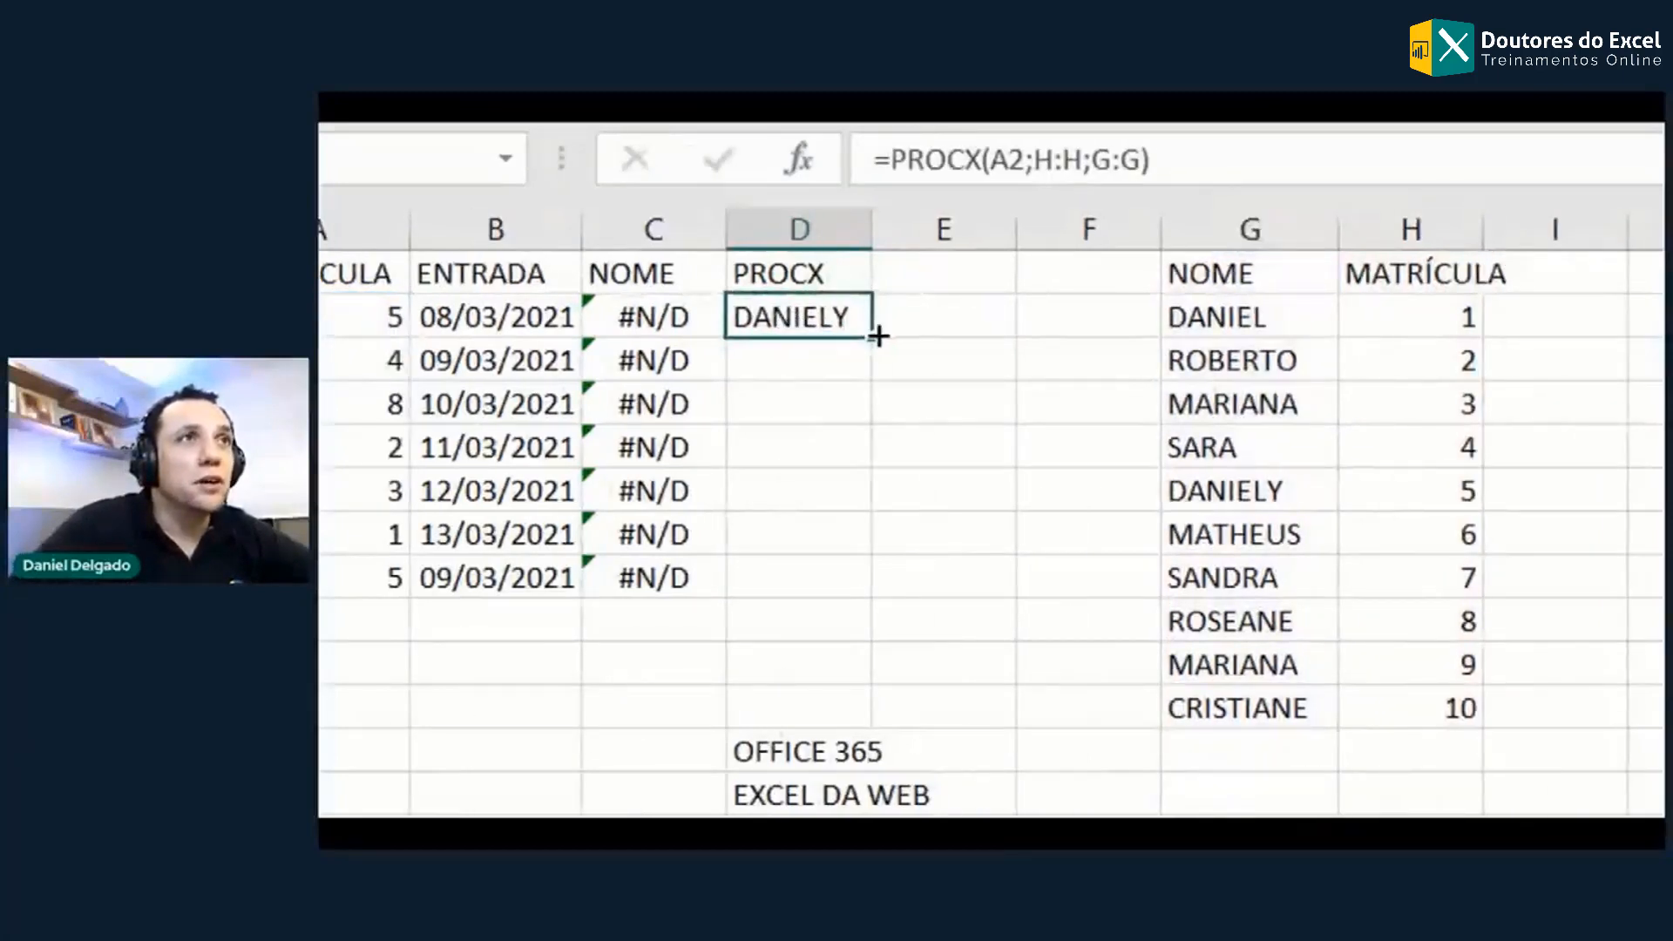
Step: Fill the PROCX formula down through D8 and inspect the PROCV formula in C3 for comparison
drag(876, 339, 869, 538)
drag(866, 588, 862, 589)
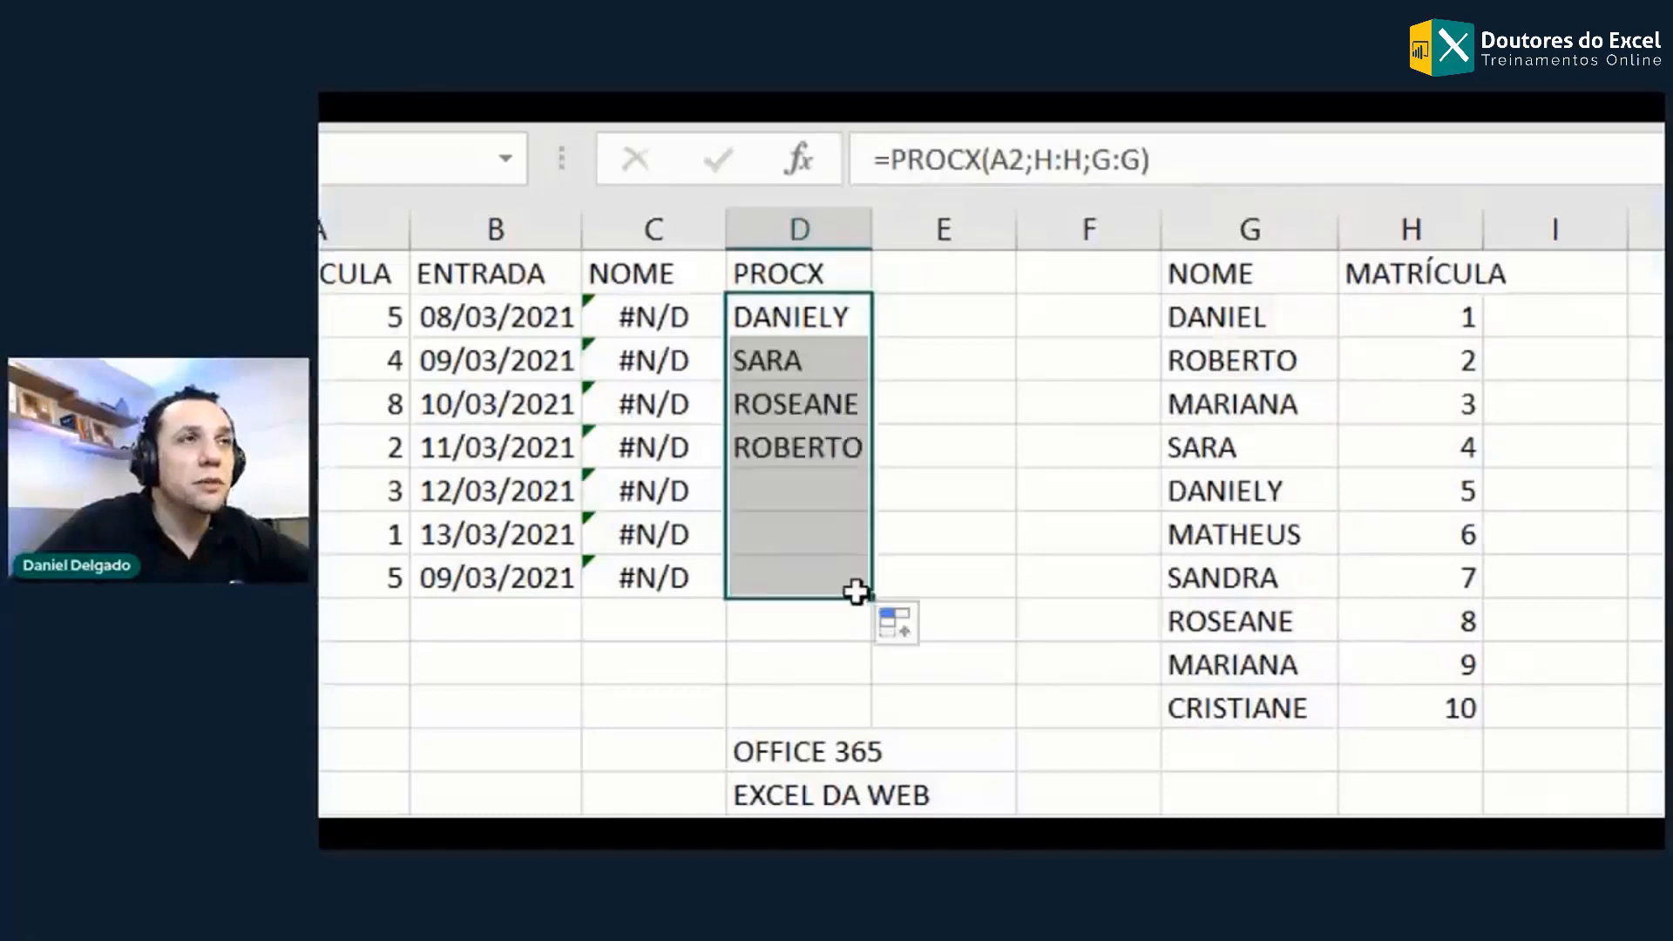
double_click(634, 361)
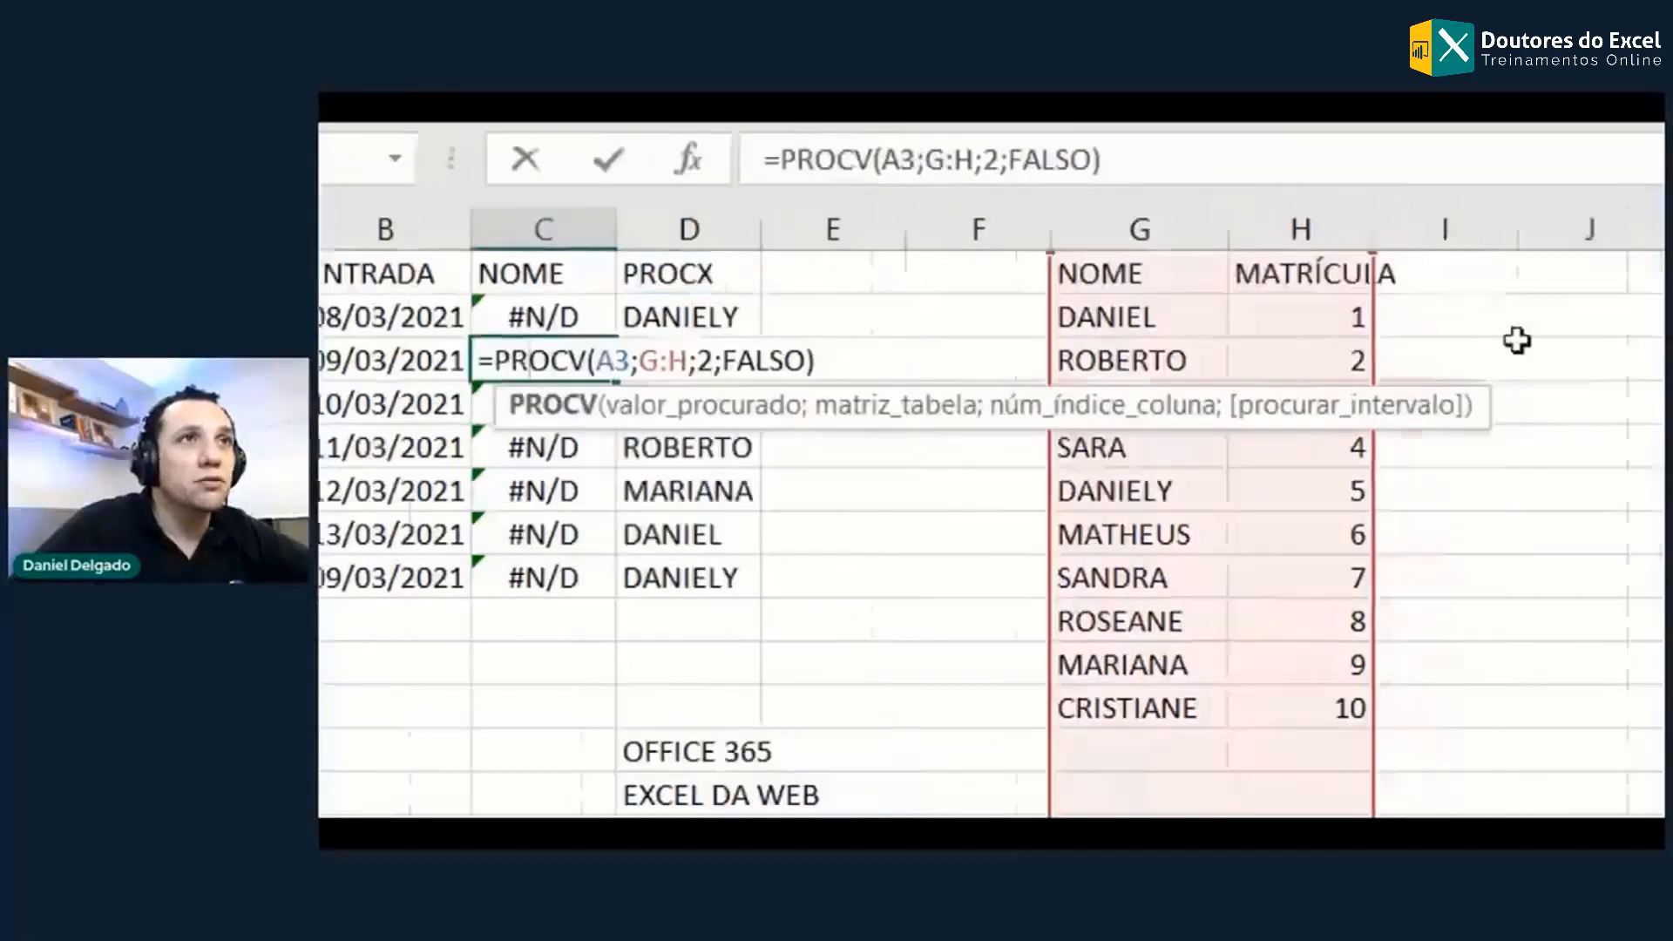
key(Escape)
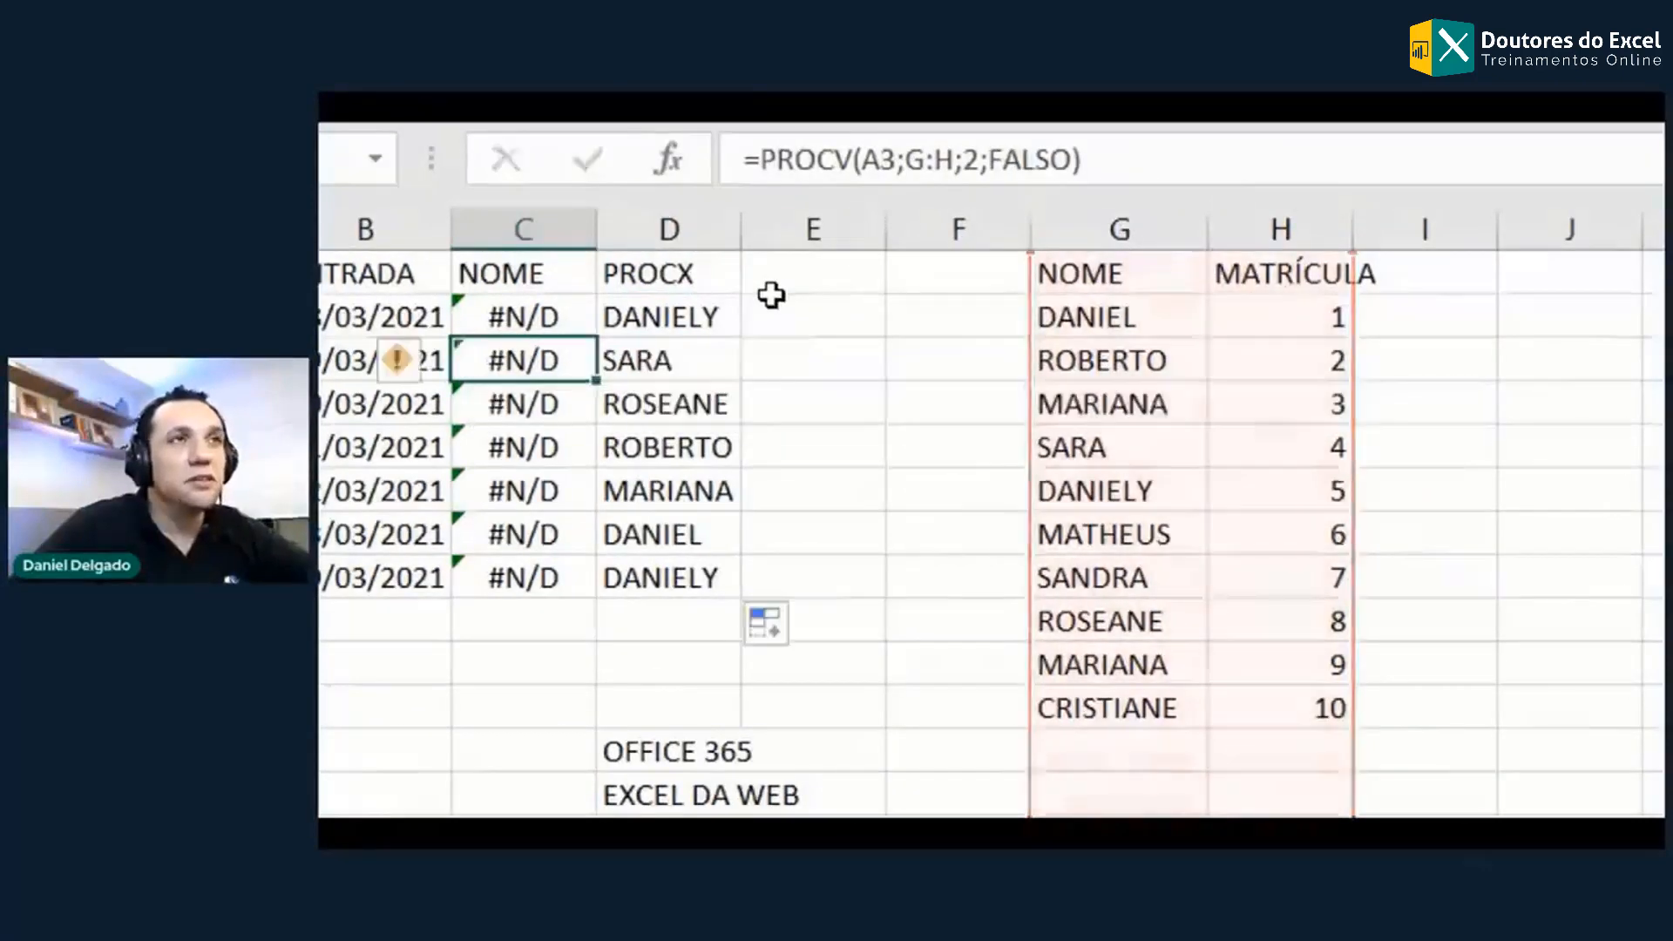